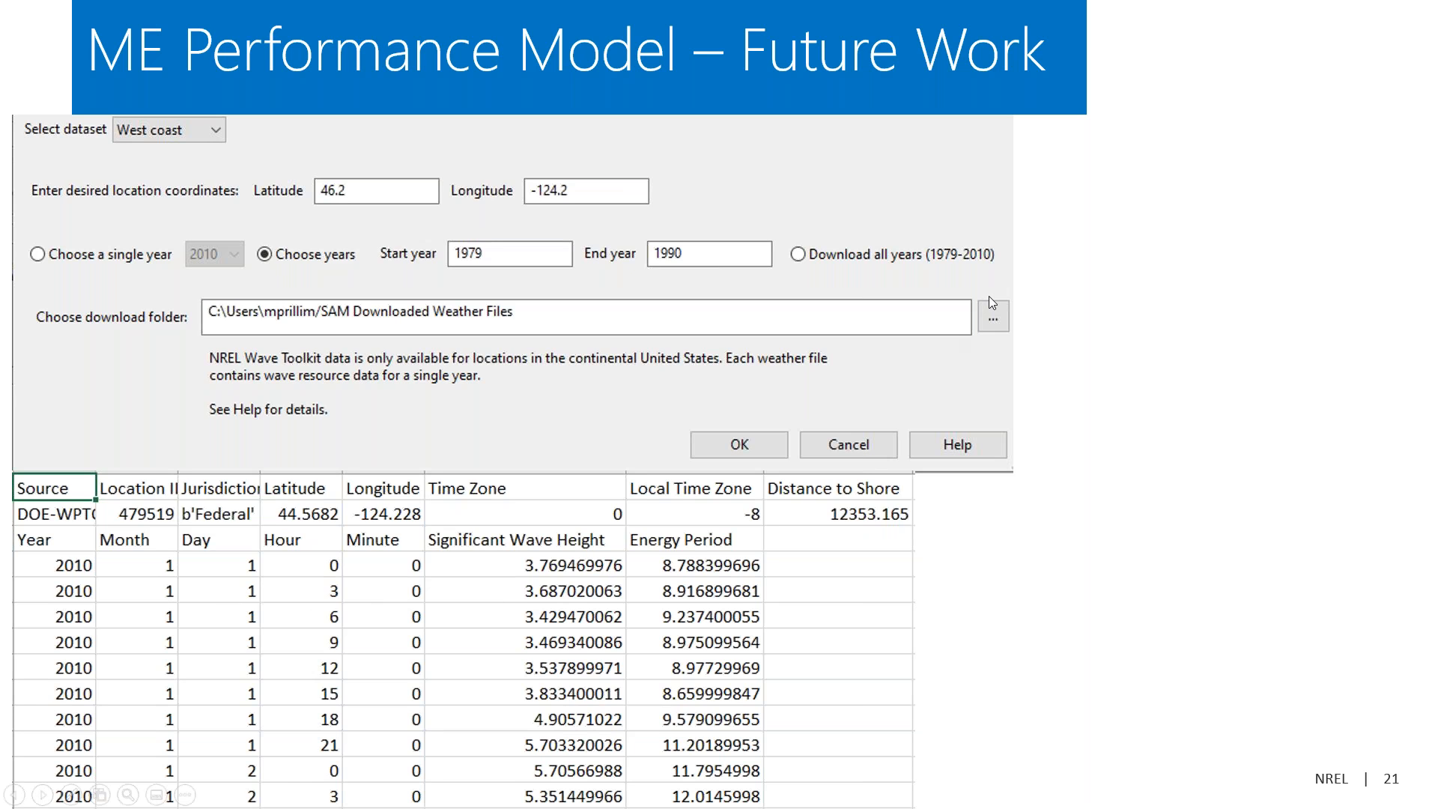
Switch from the slides to SAM and compare the 2020.11.29 welcome page with the open-source 2021.7.27 version, ending in the latter
key(Right)
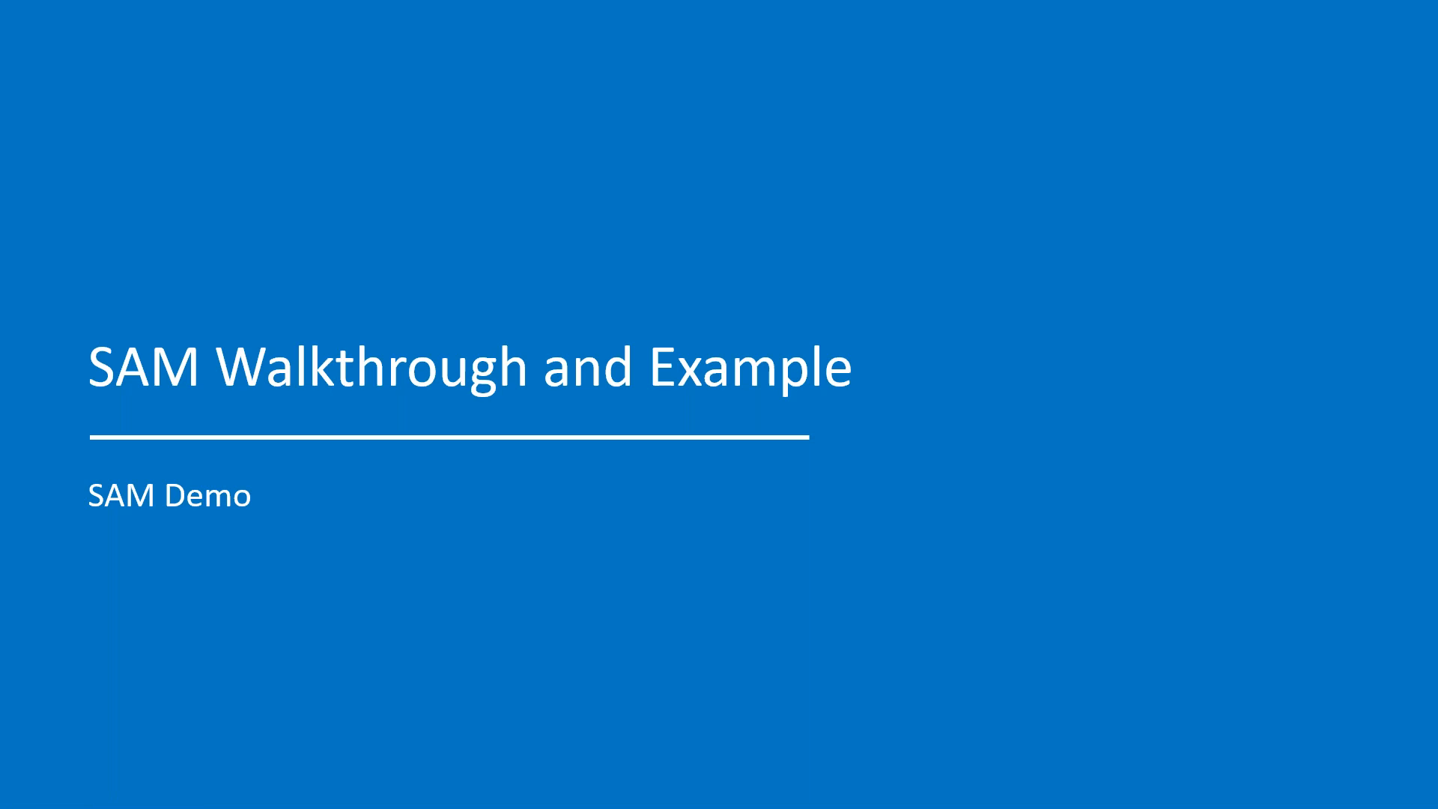
key(alt+Tab)
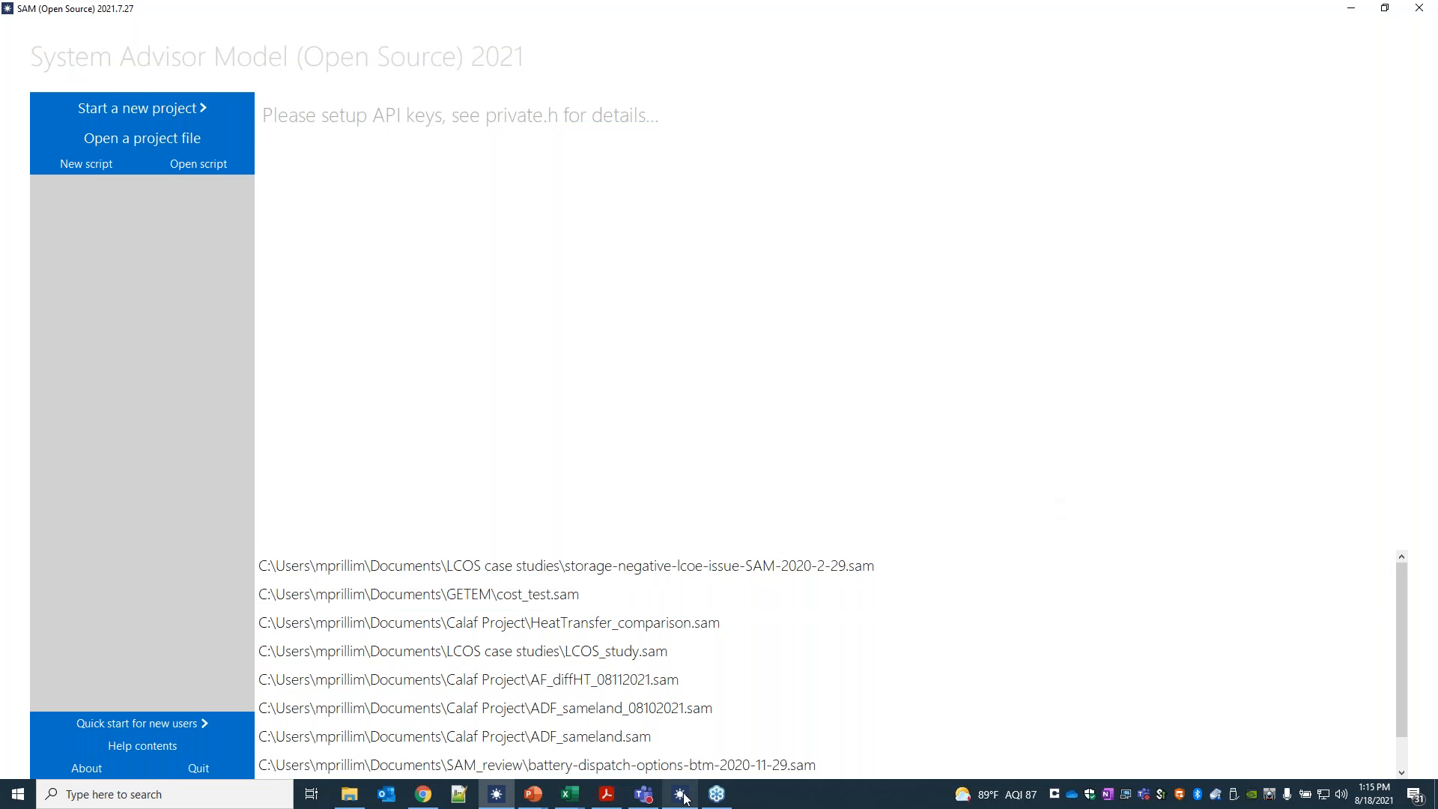
mouse_move(685, 799)
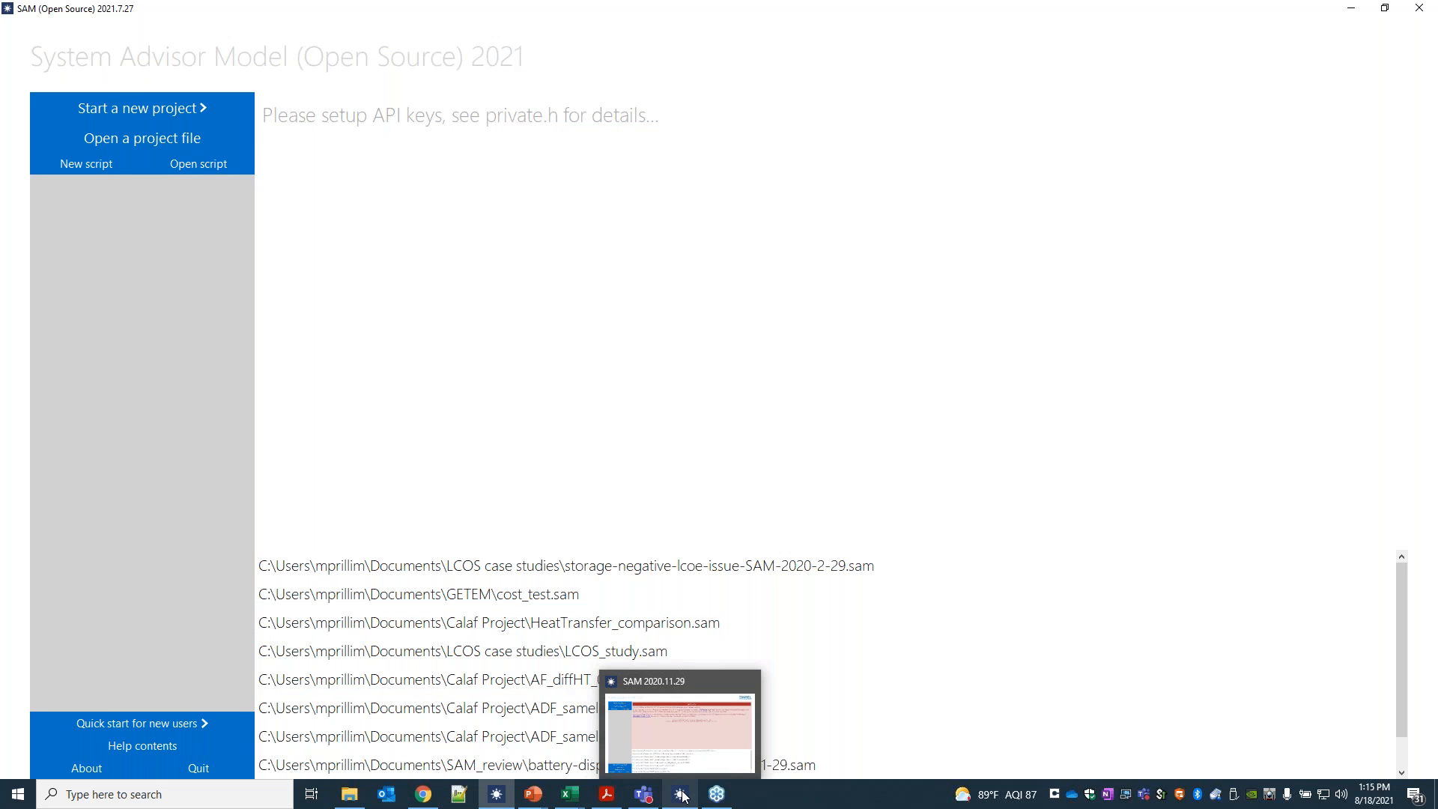
click(682, 799)
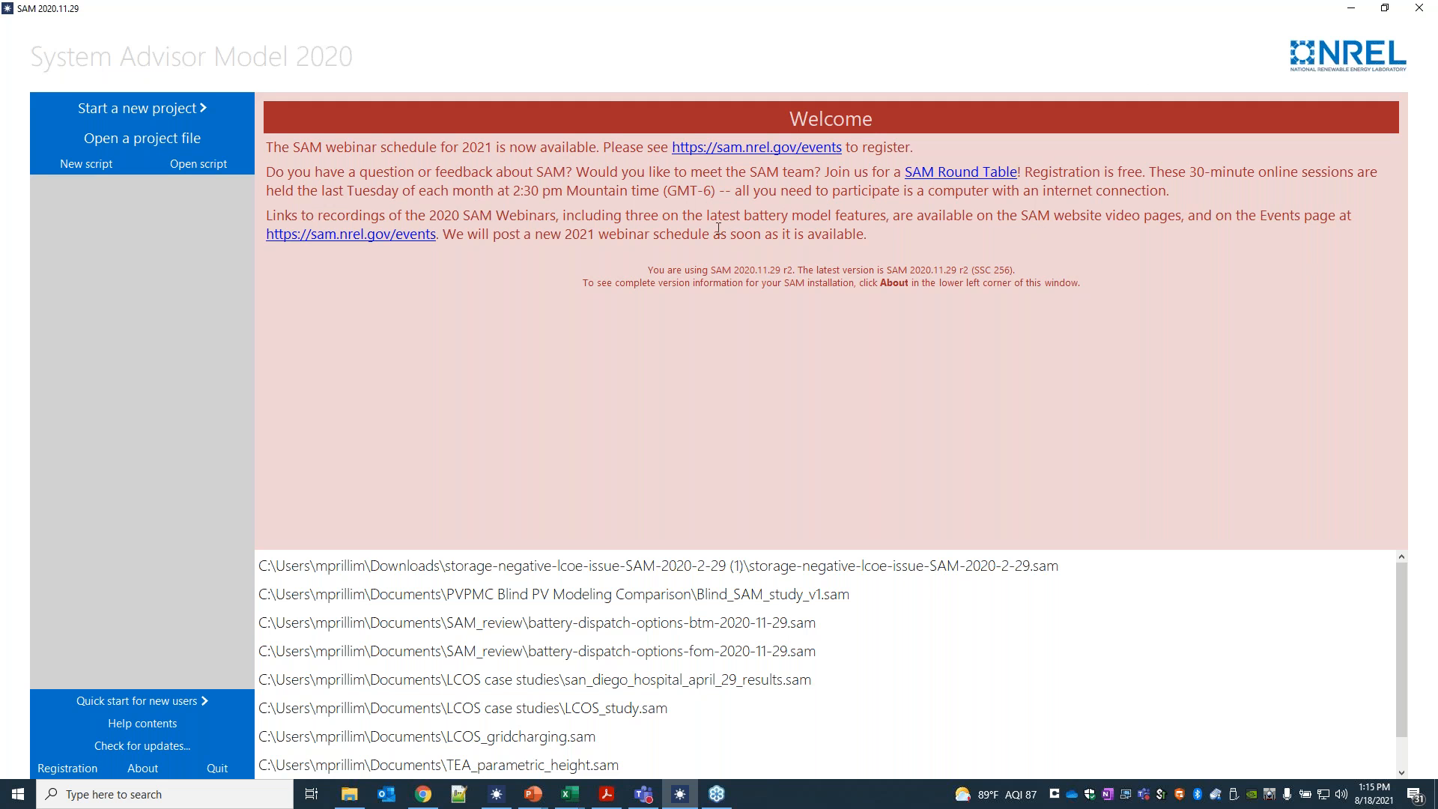
click(497, 801)
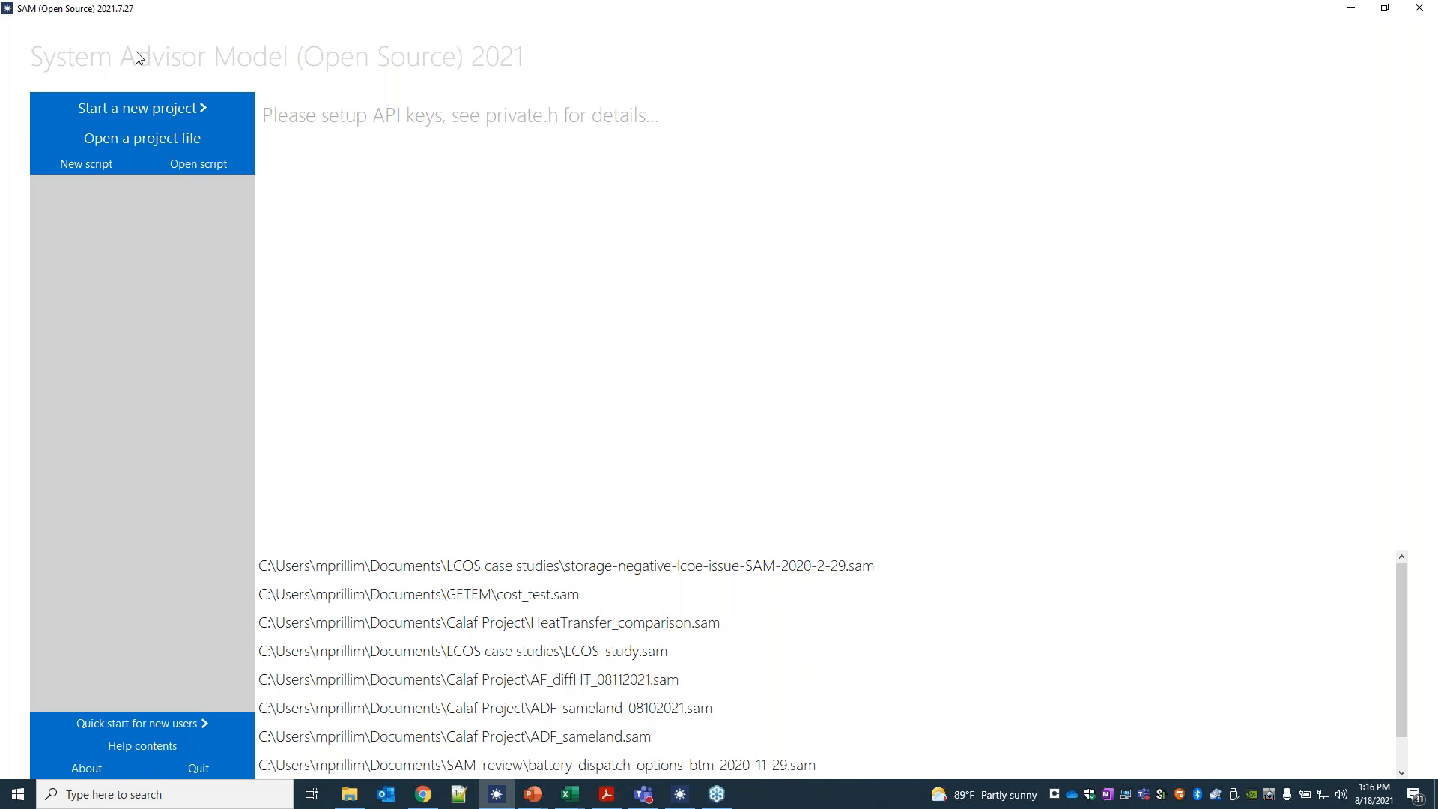
Start a new project with the Marine Energy Wave performance model and the LCOE Calculator (FCR Method) financial model
click(155, 113)
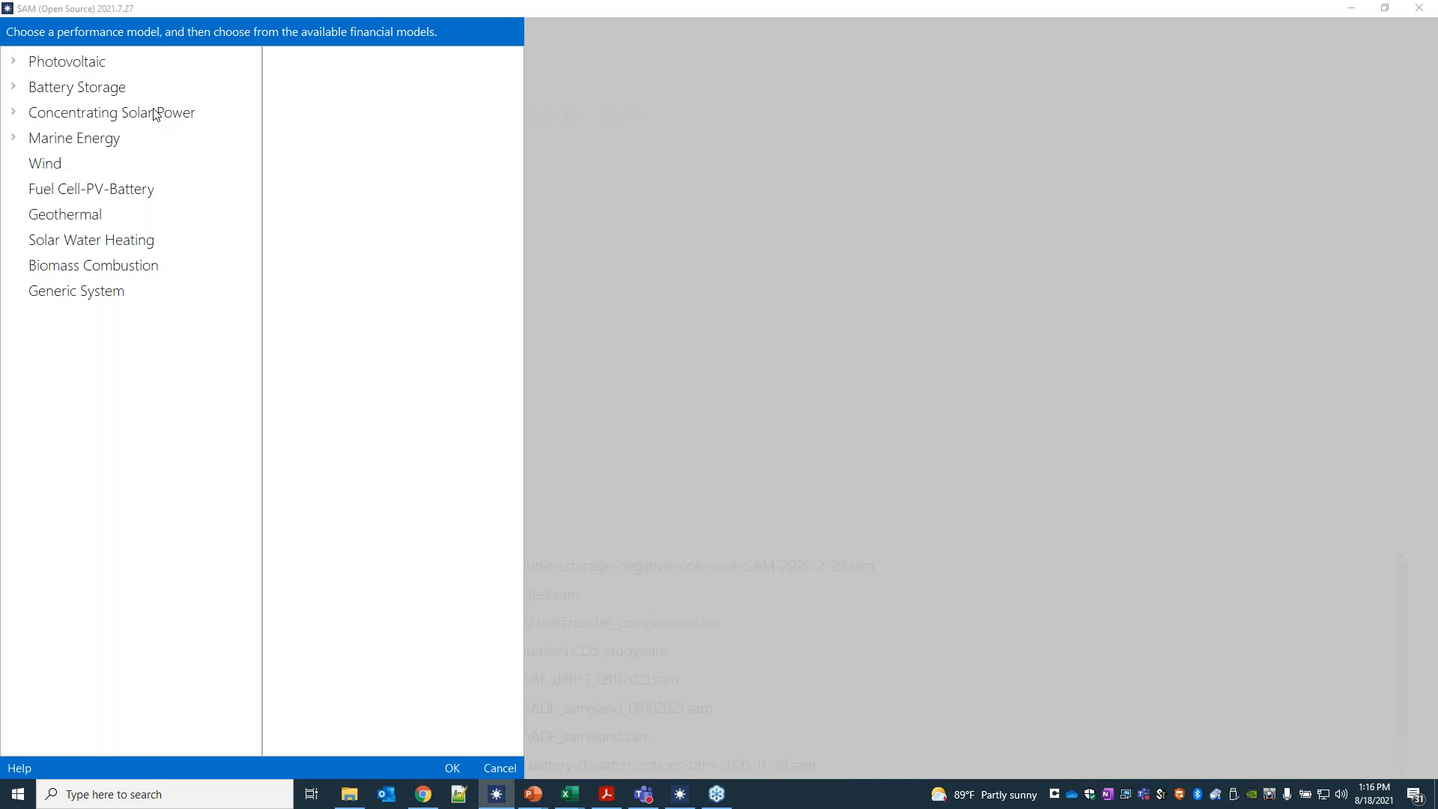
click(495, 767)
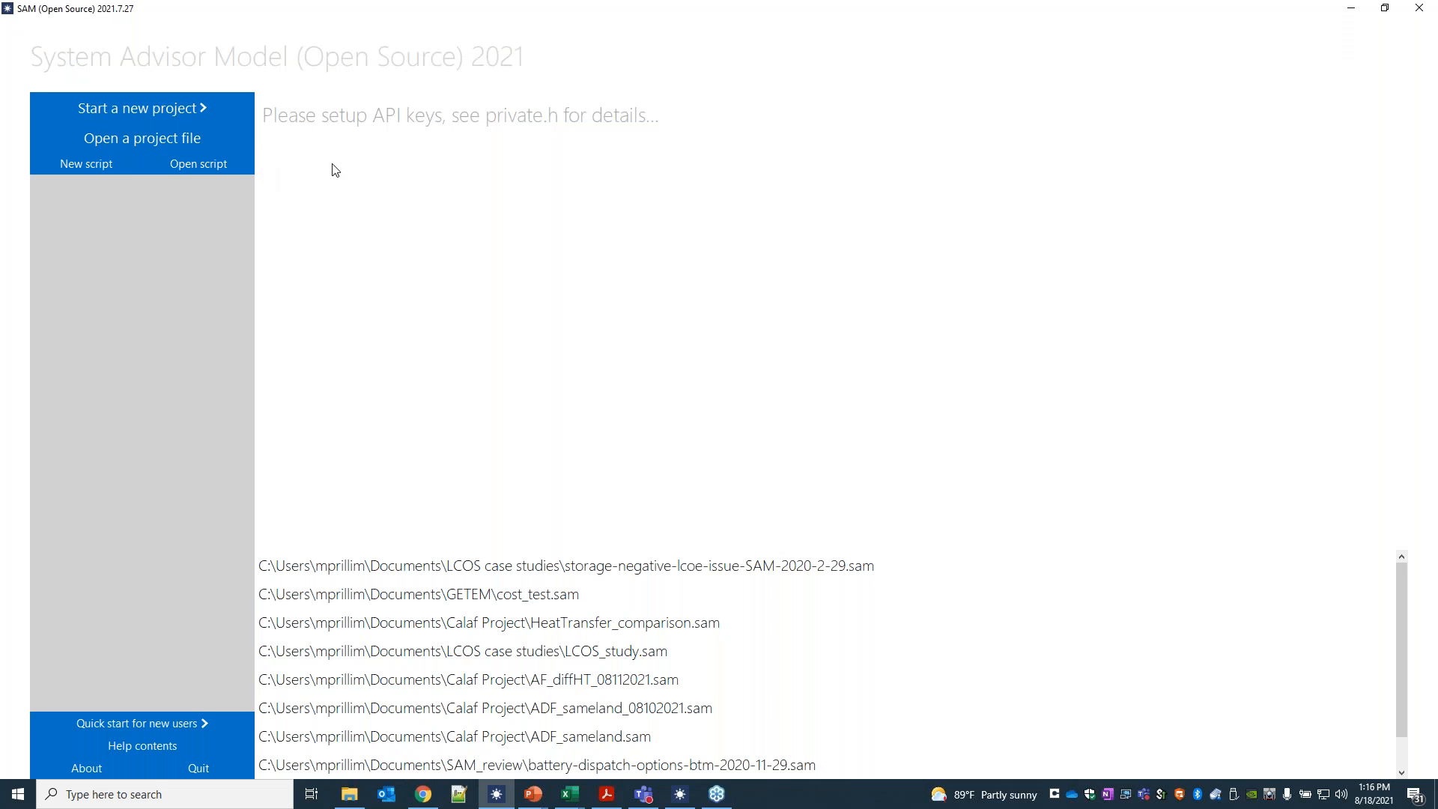
click(129, 110)
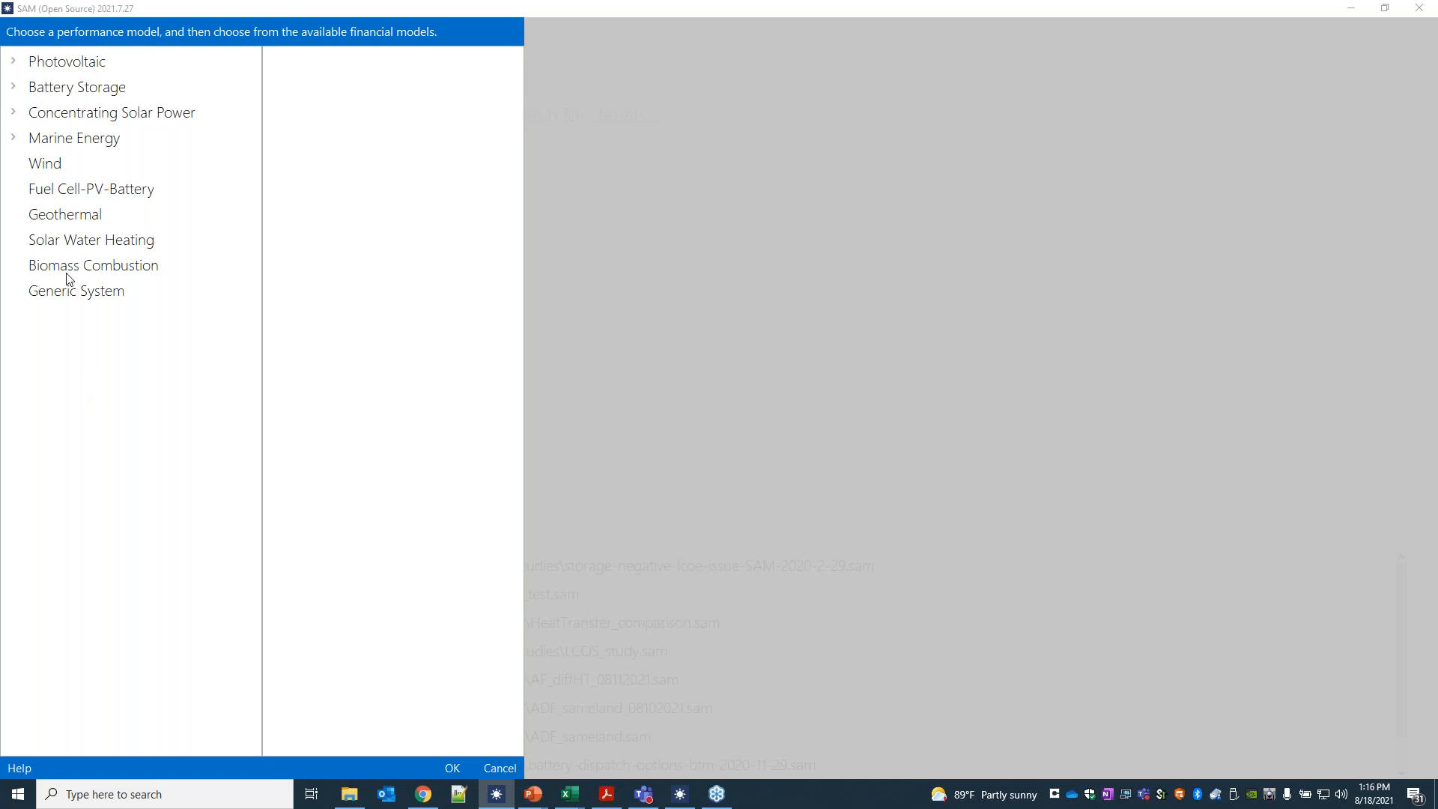
click(64, 142)
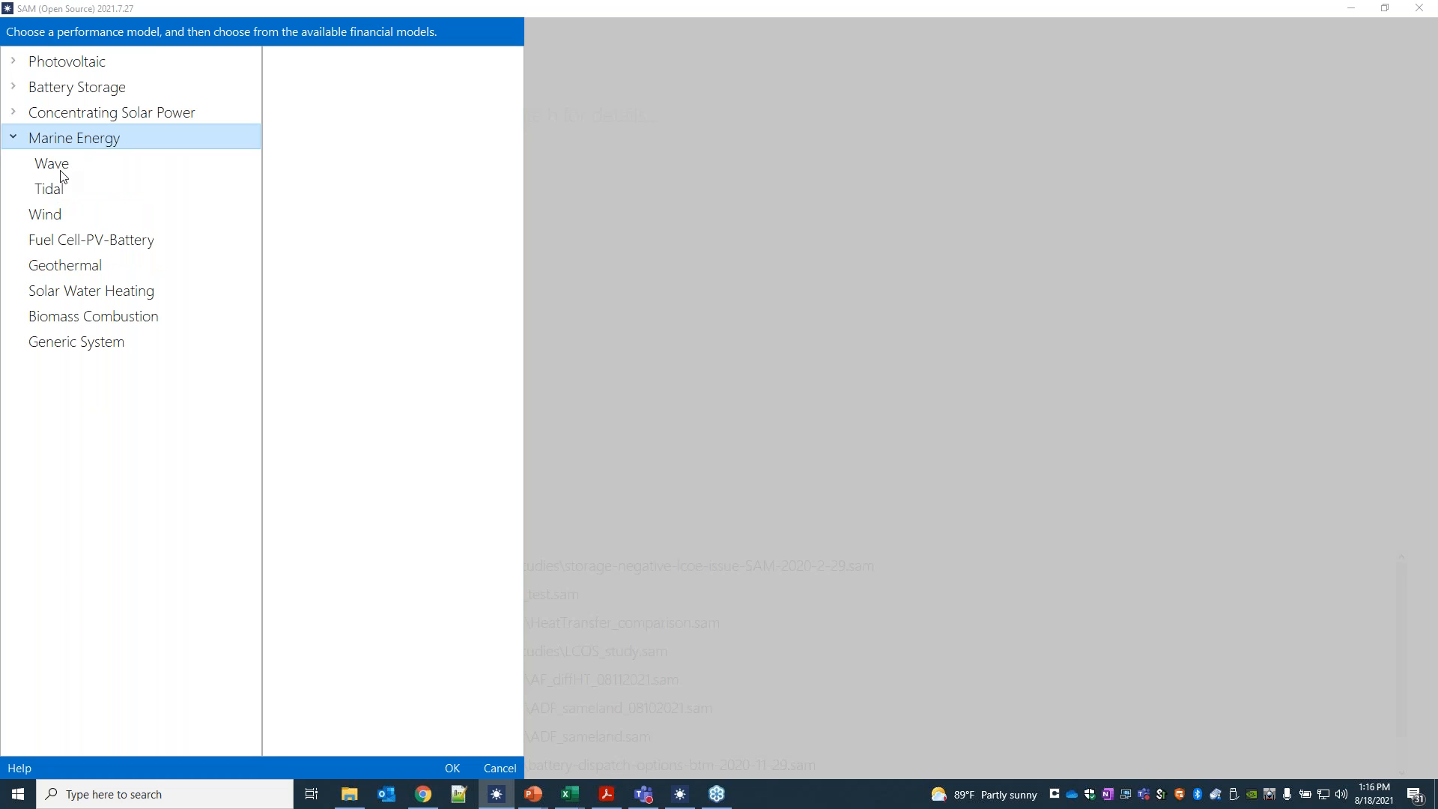
click(65, 171)
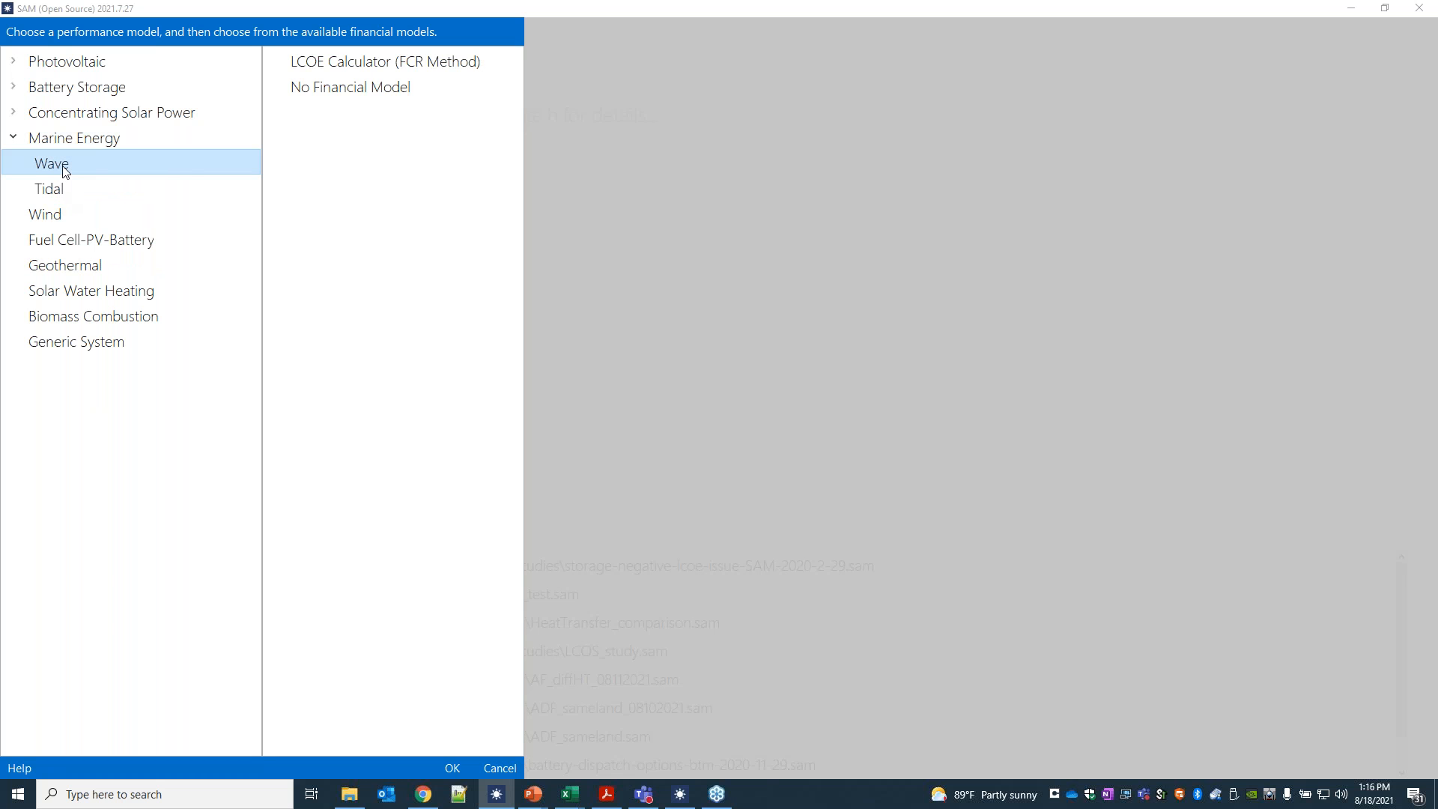
click(355, 62)
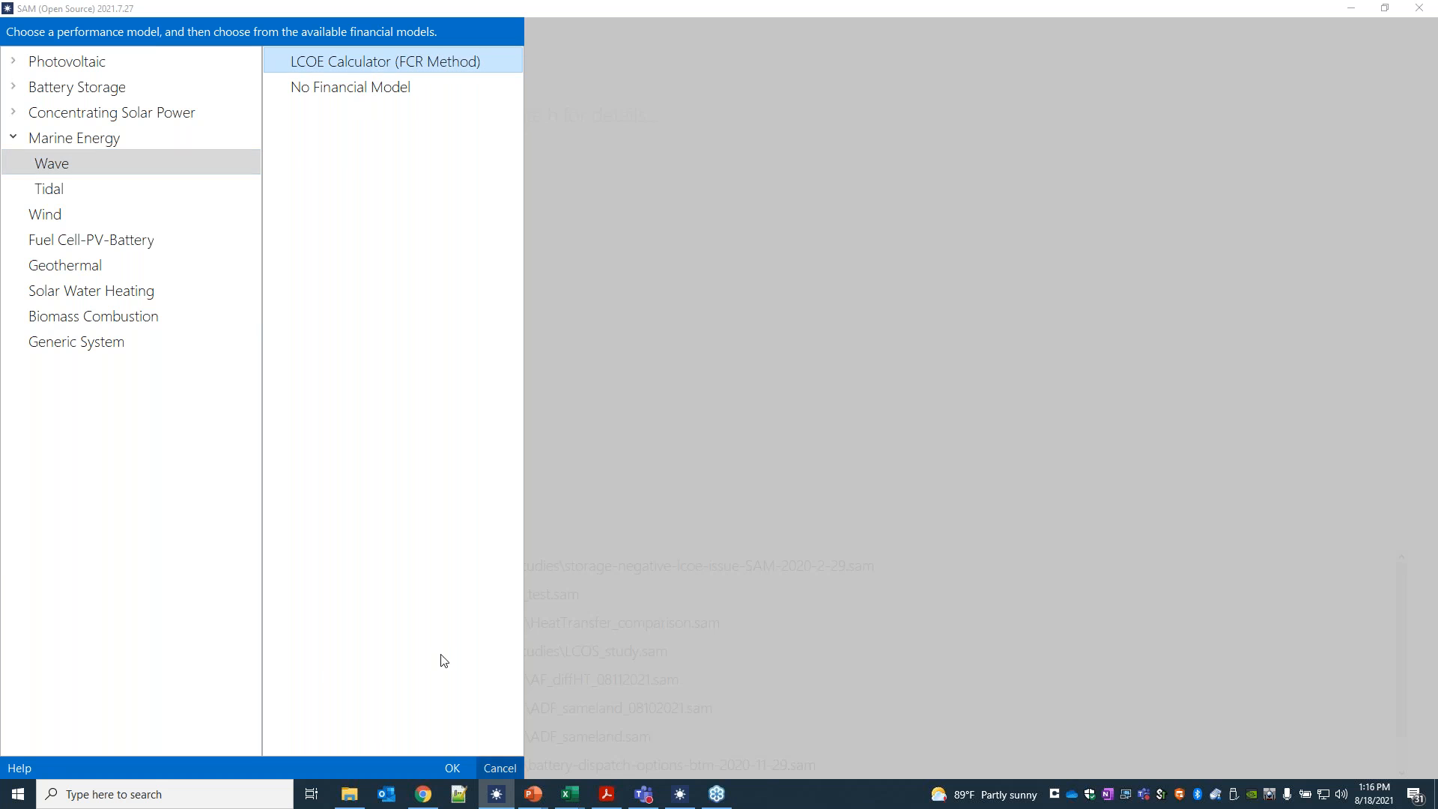
click(452, 768)
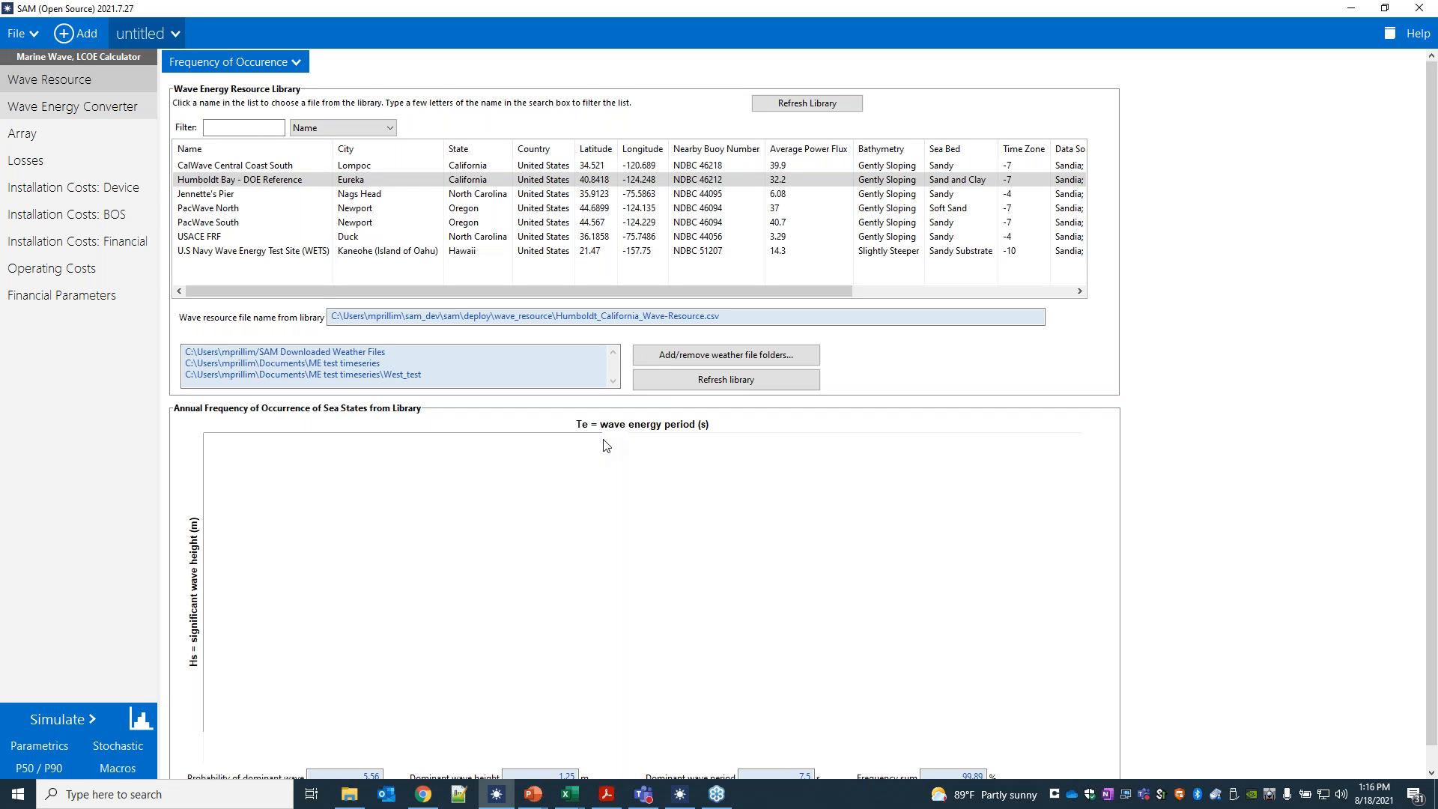
Rename the untitled case as Wave
scroll(1212, 361, down, 1)
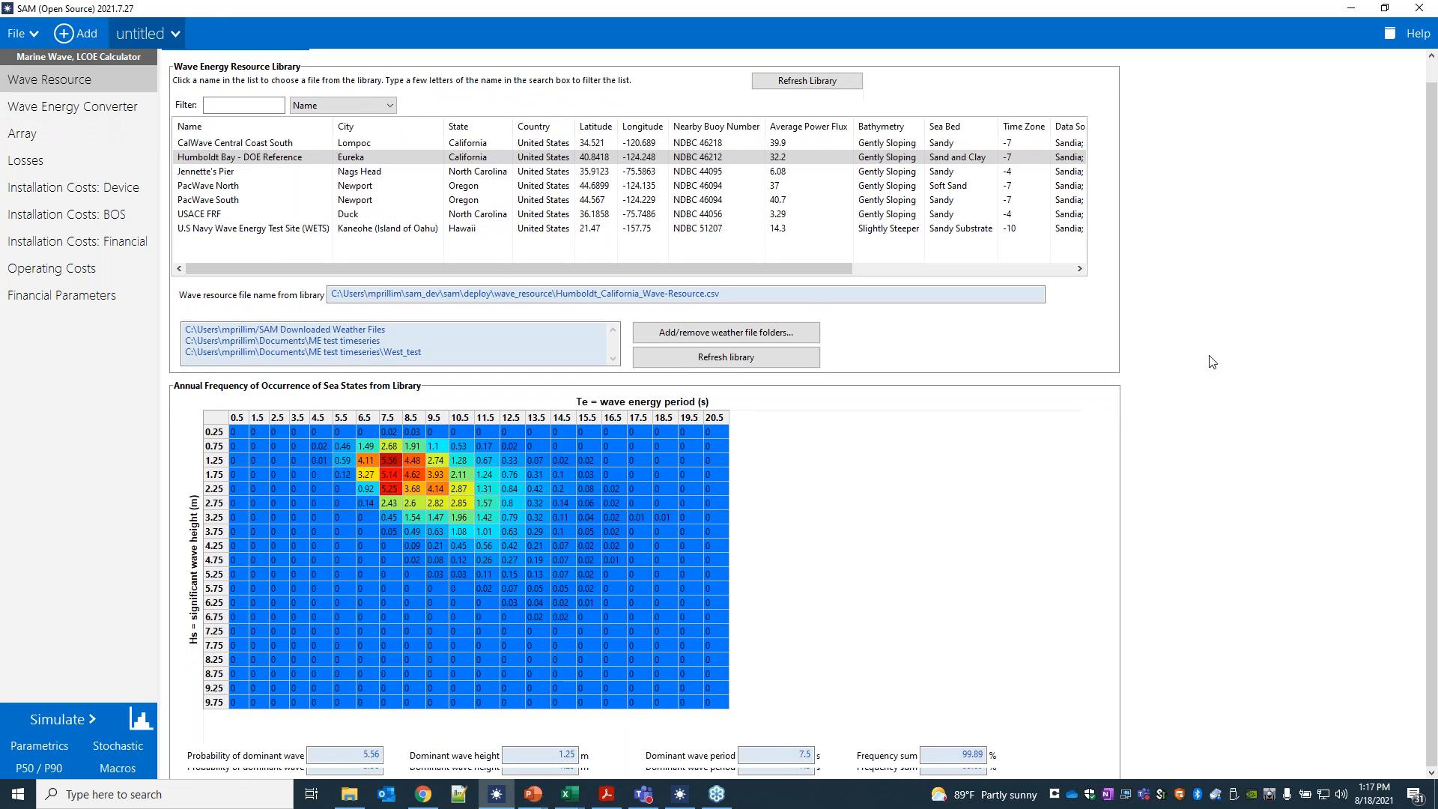
scroll(1212, 362, up, 1)
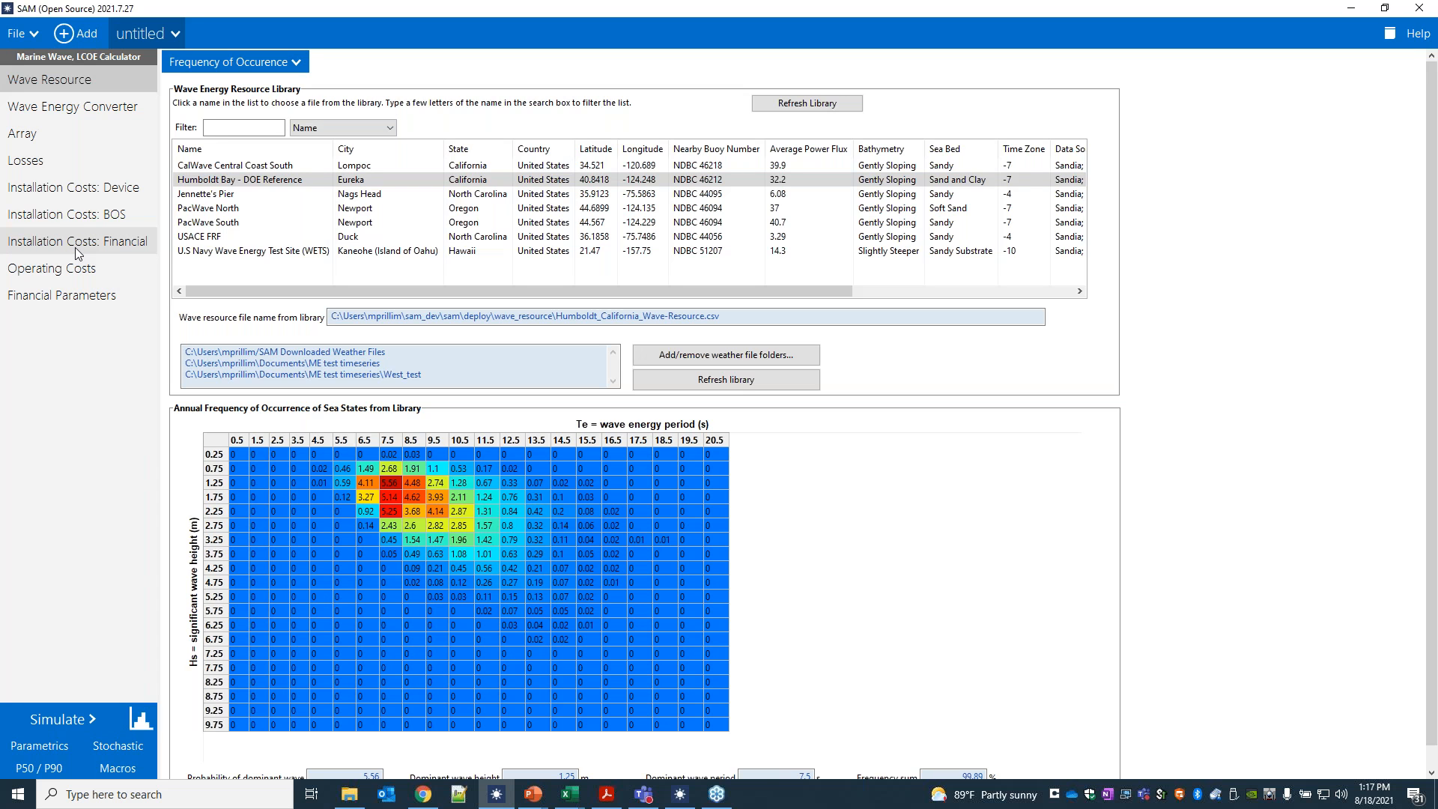
click(174, 35)
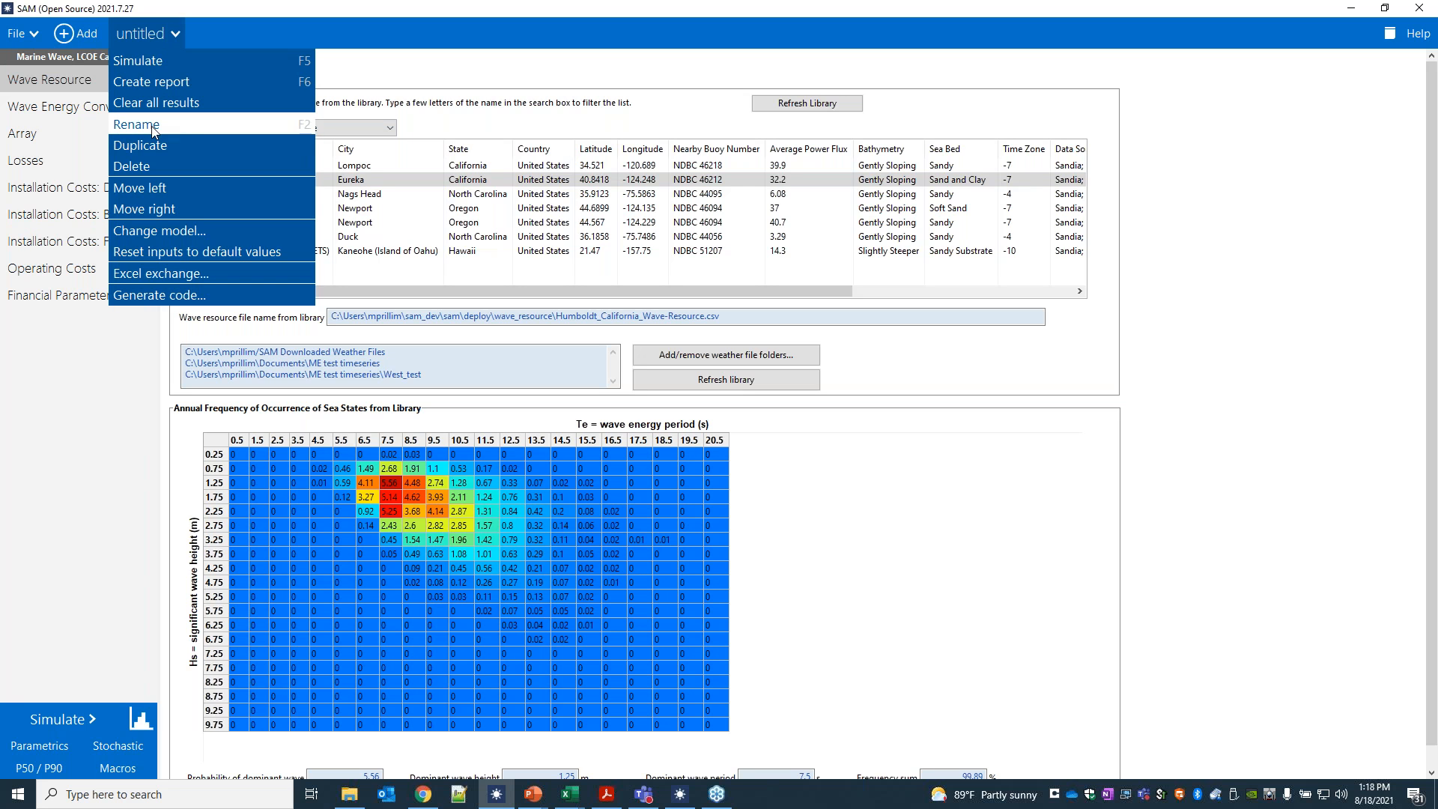
click(154, 126)
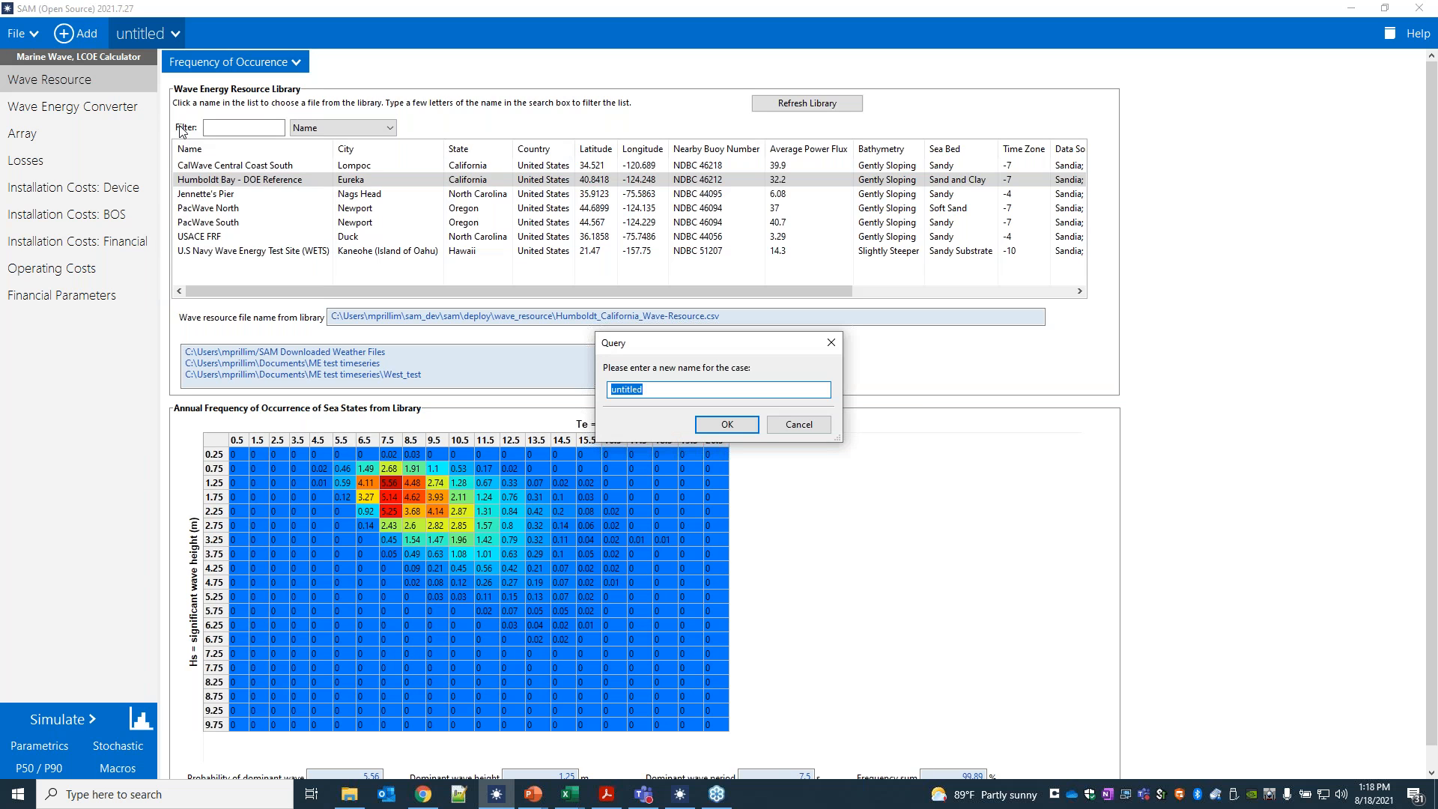
text(Wave)
click(726, 424)
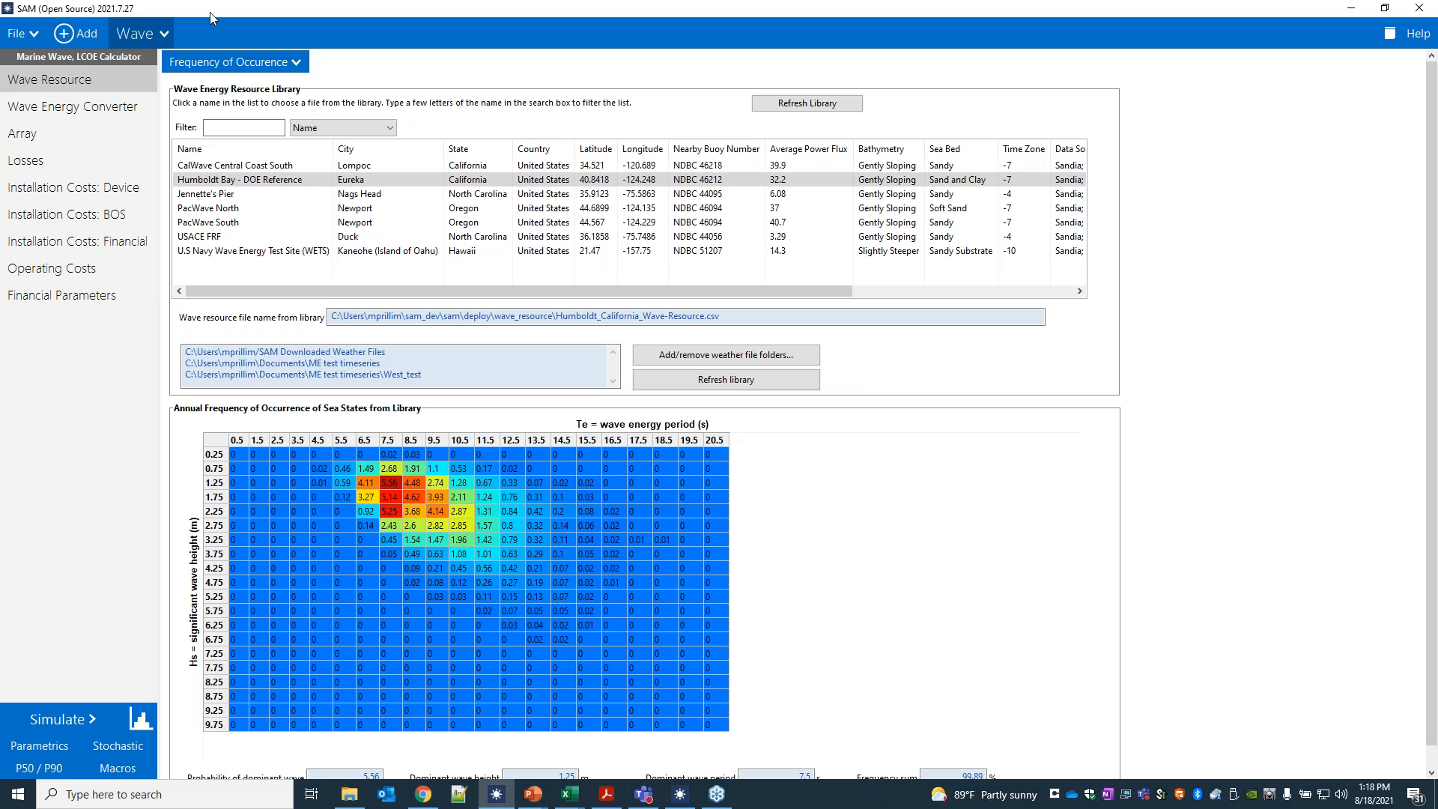
Add a second case using the Marine Energy Wave model with the LCOE Calculator (FCR Method)
click(67, 39)
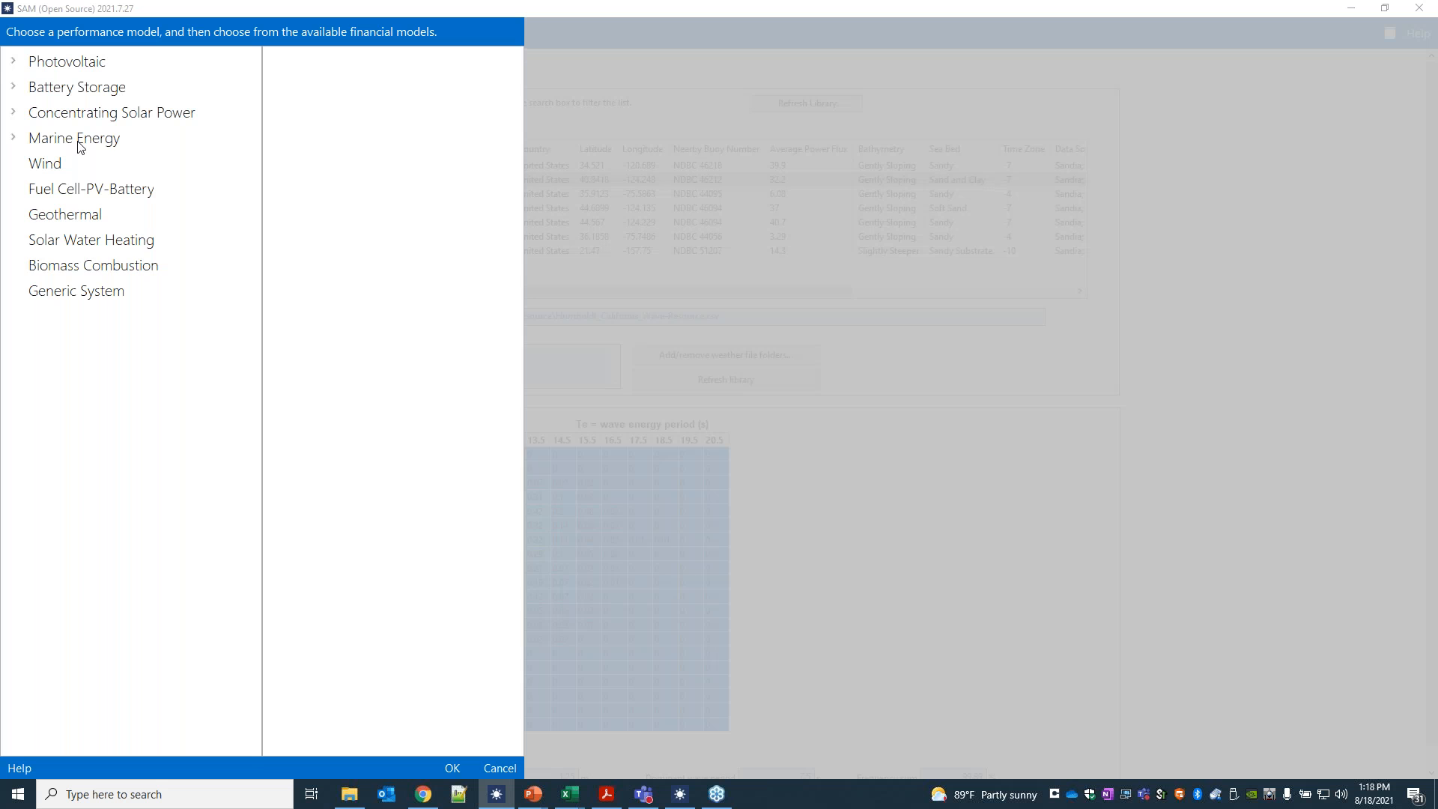
click(24, 143)
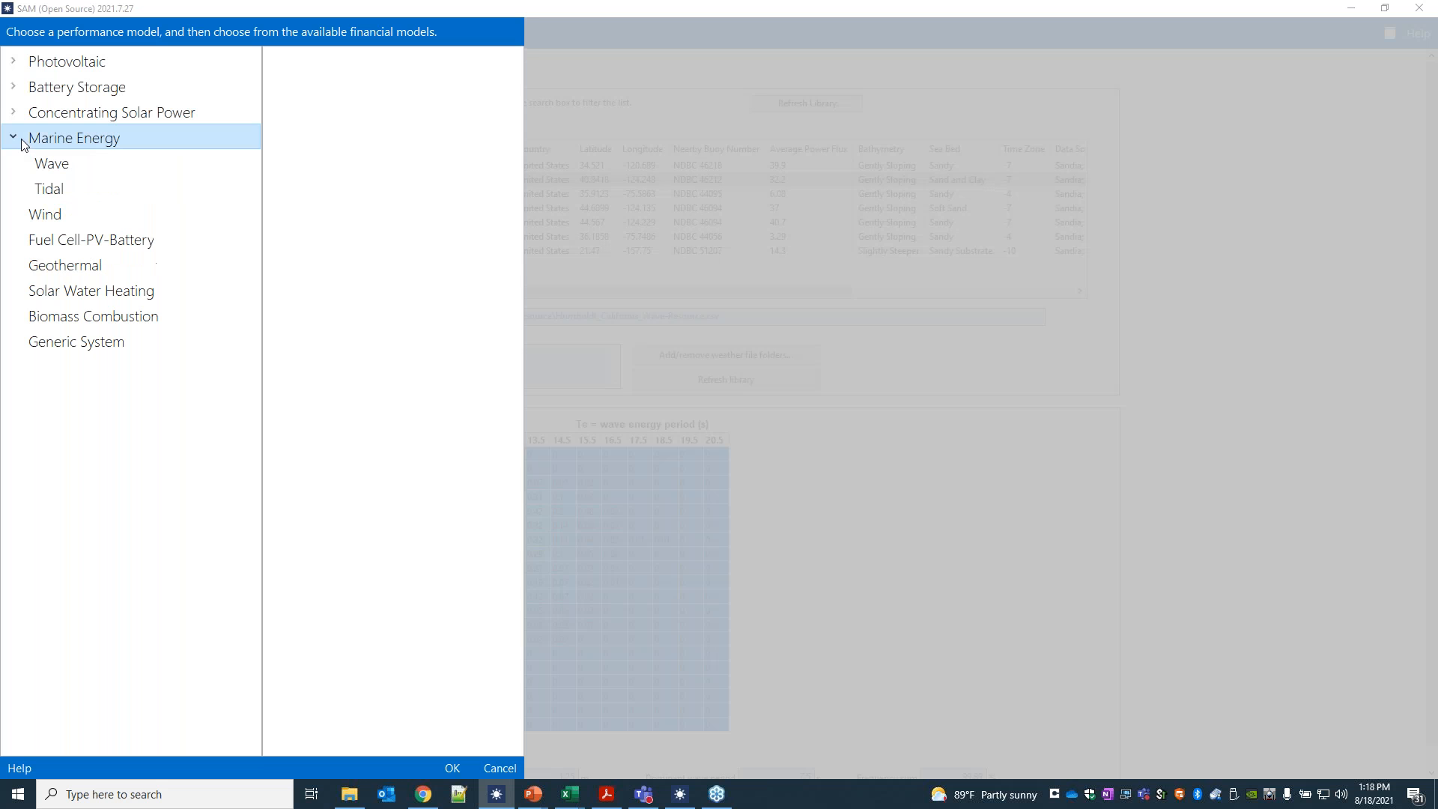
click(137, 164)
click(352, 61)
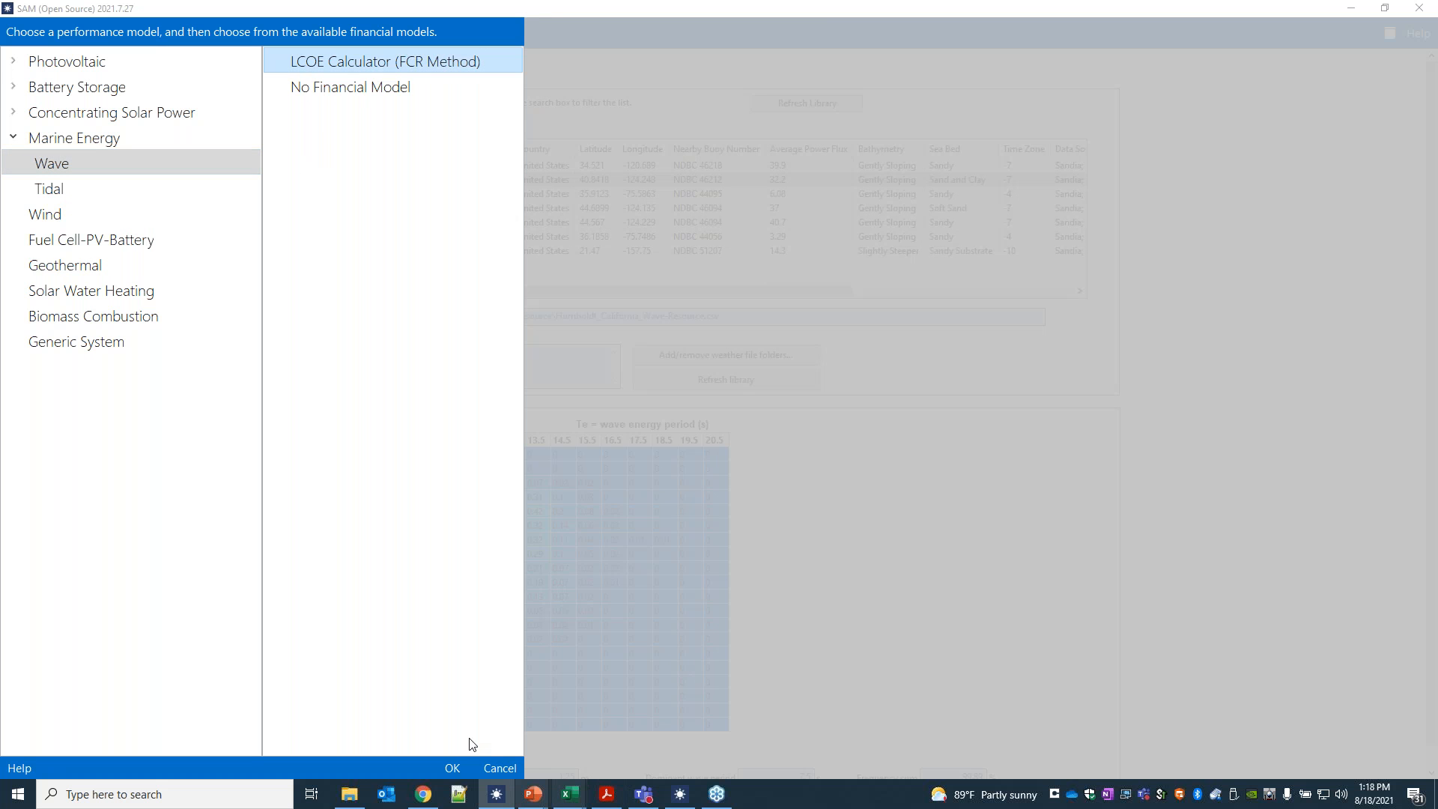
click(452, 768)
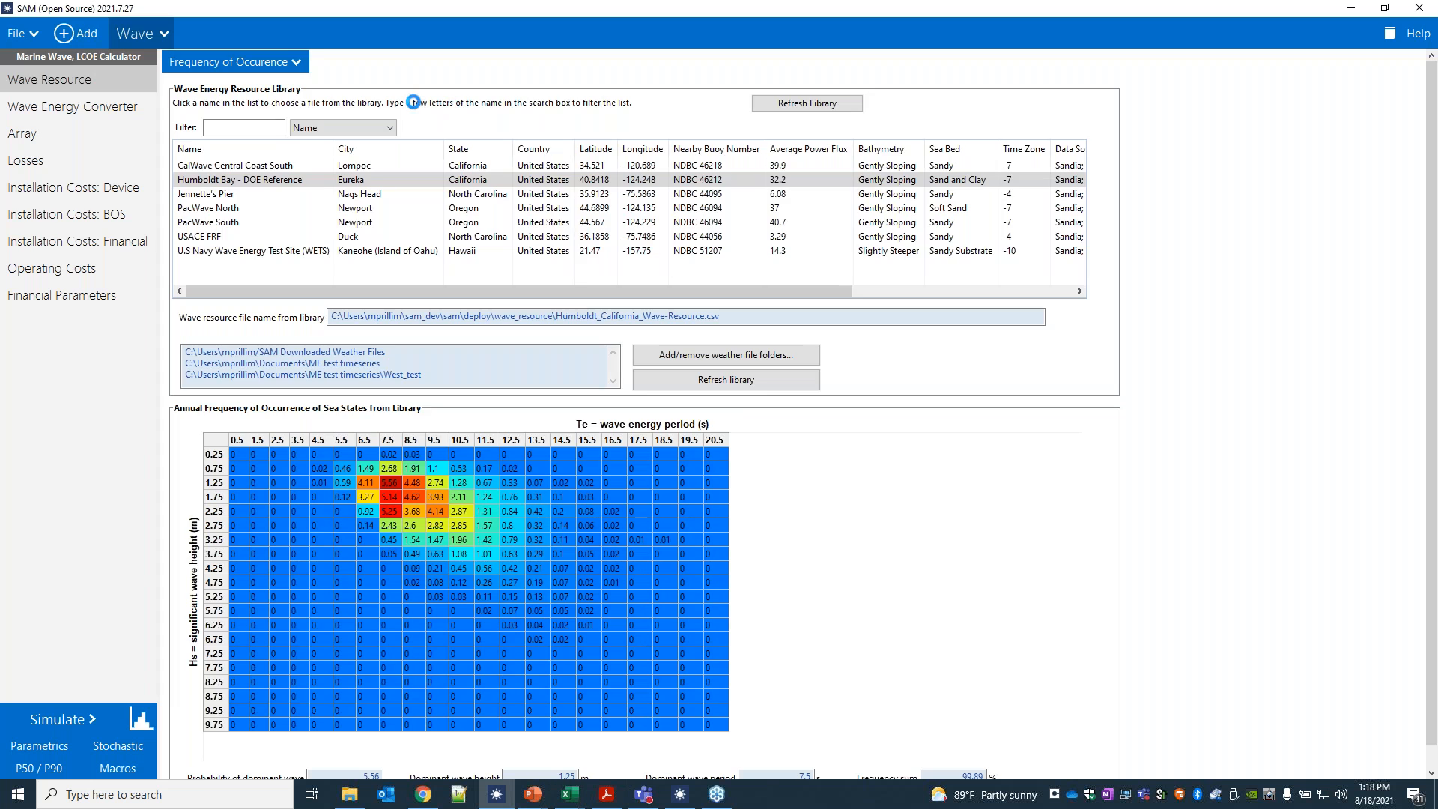
Rename the second case as Wave2
click(244, 33)
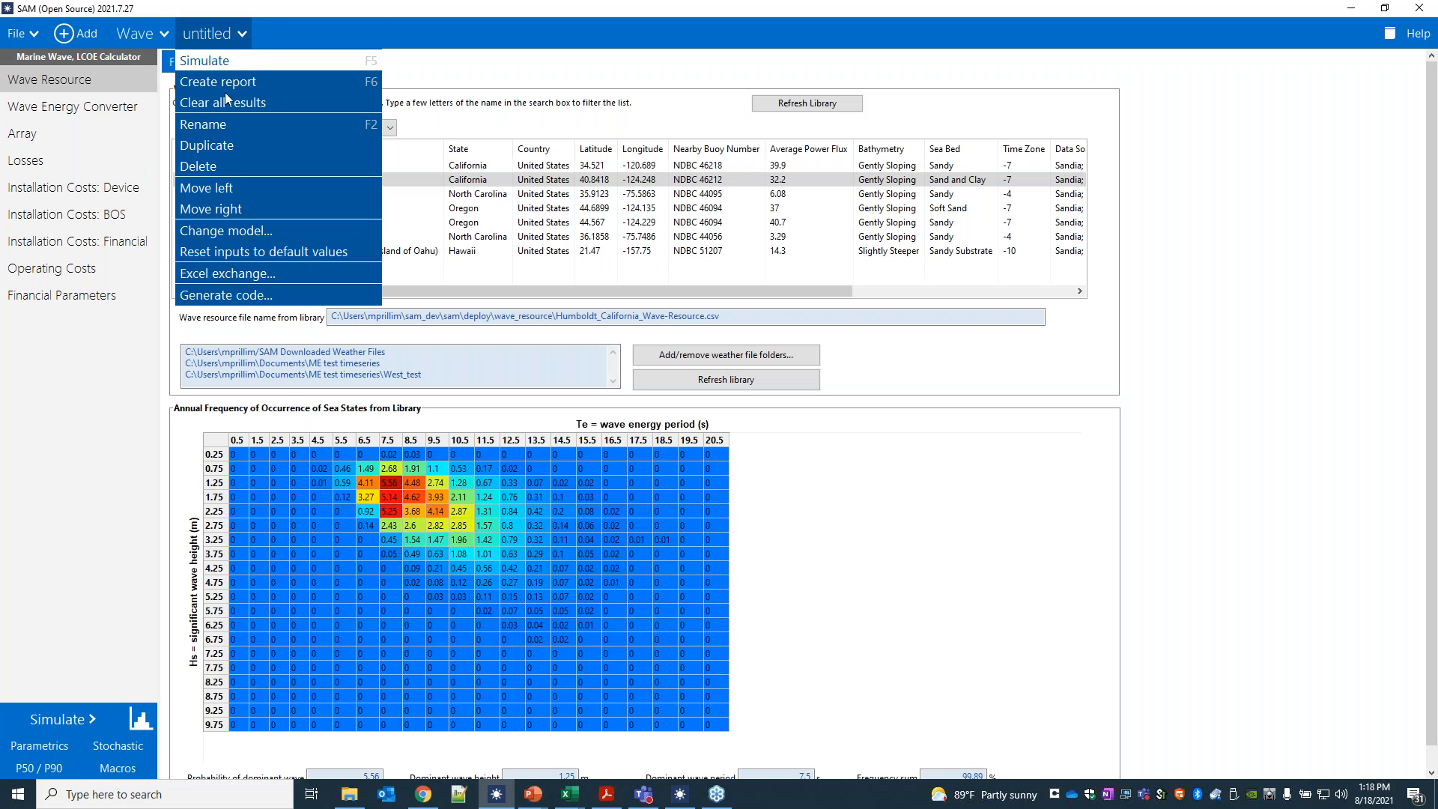
click(228, 135)
text(Wave2)
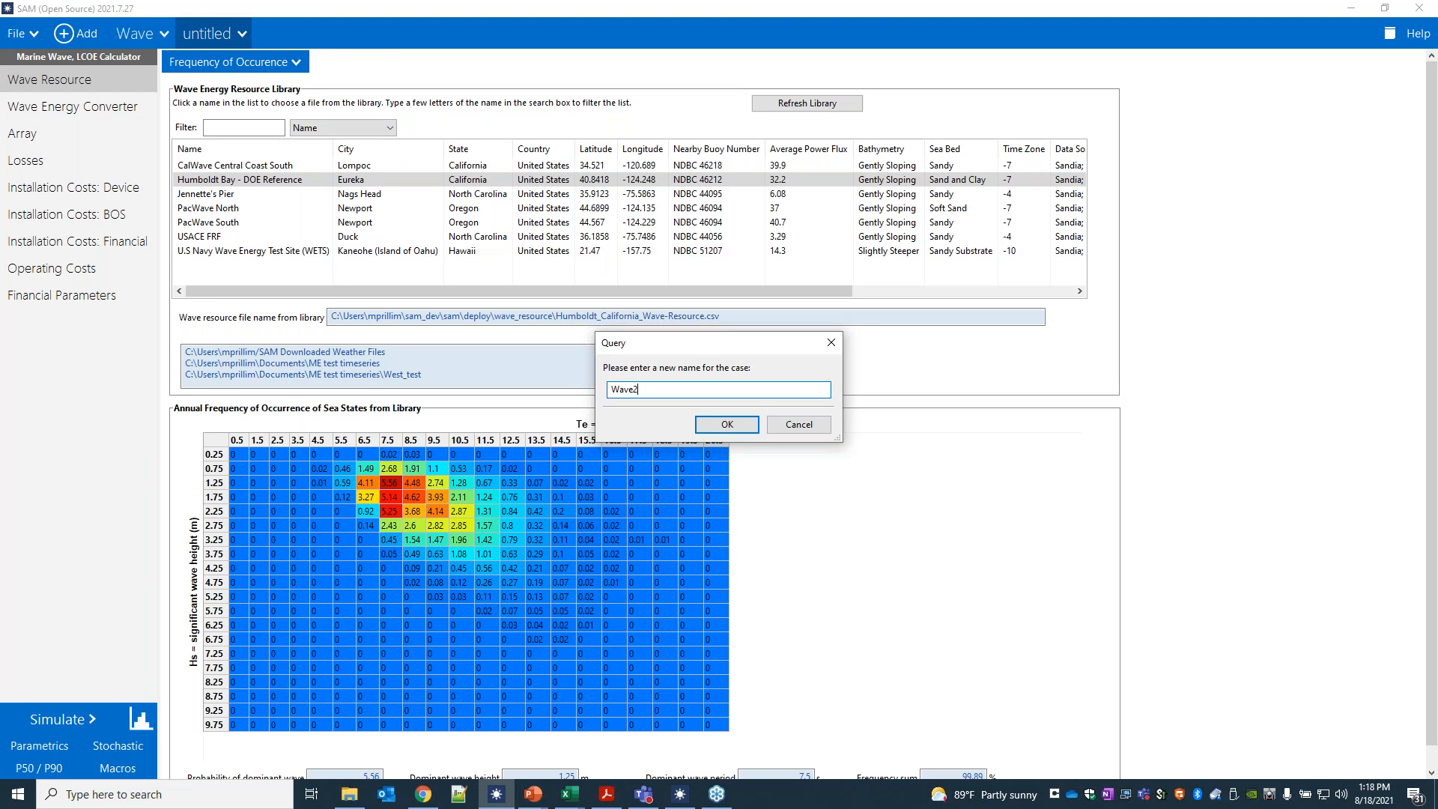
key(Return)
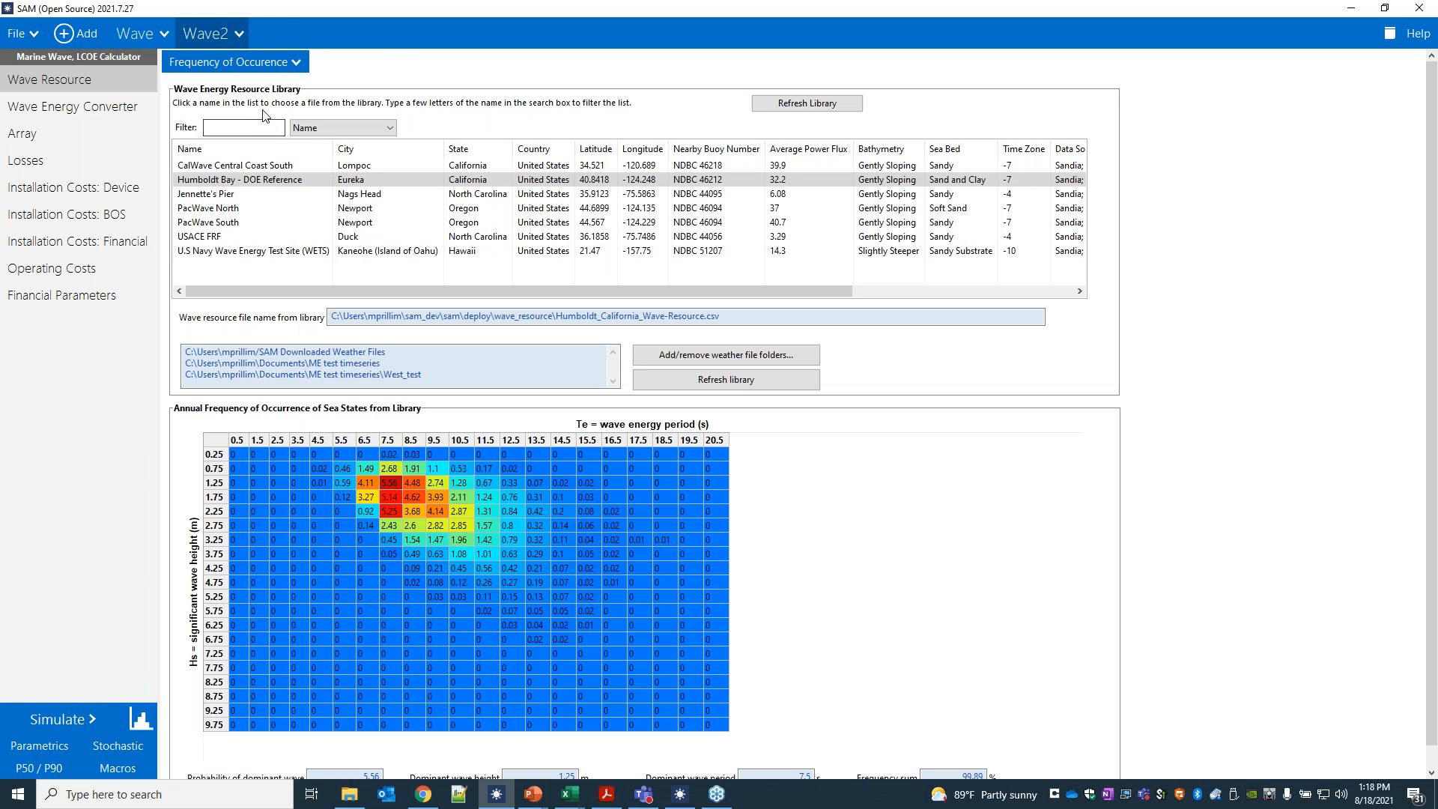
In the Wave case, review the resource data options, the sea-state frequency table with its frequency sum, and the resource library's columns
click(137, 35)
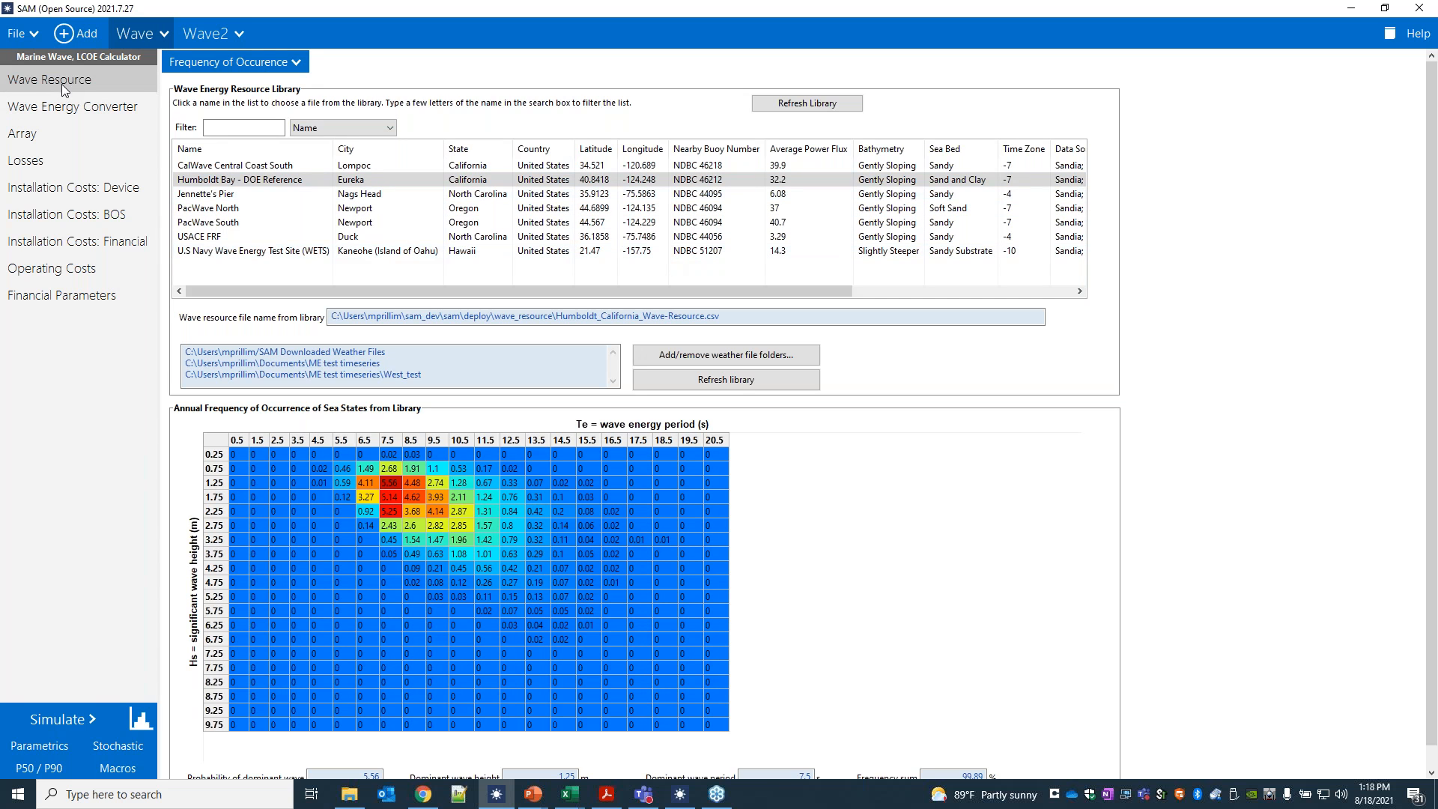
click(297, 64)
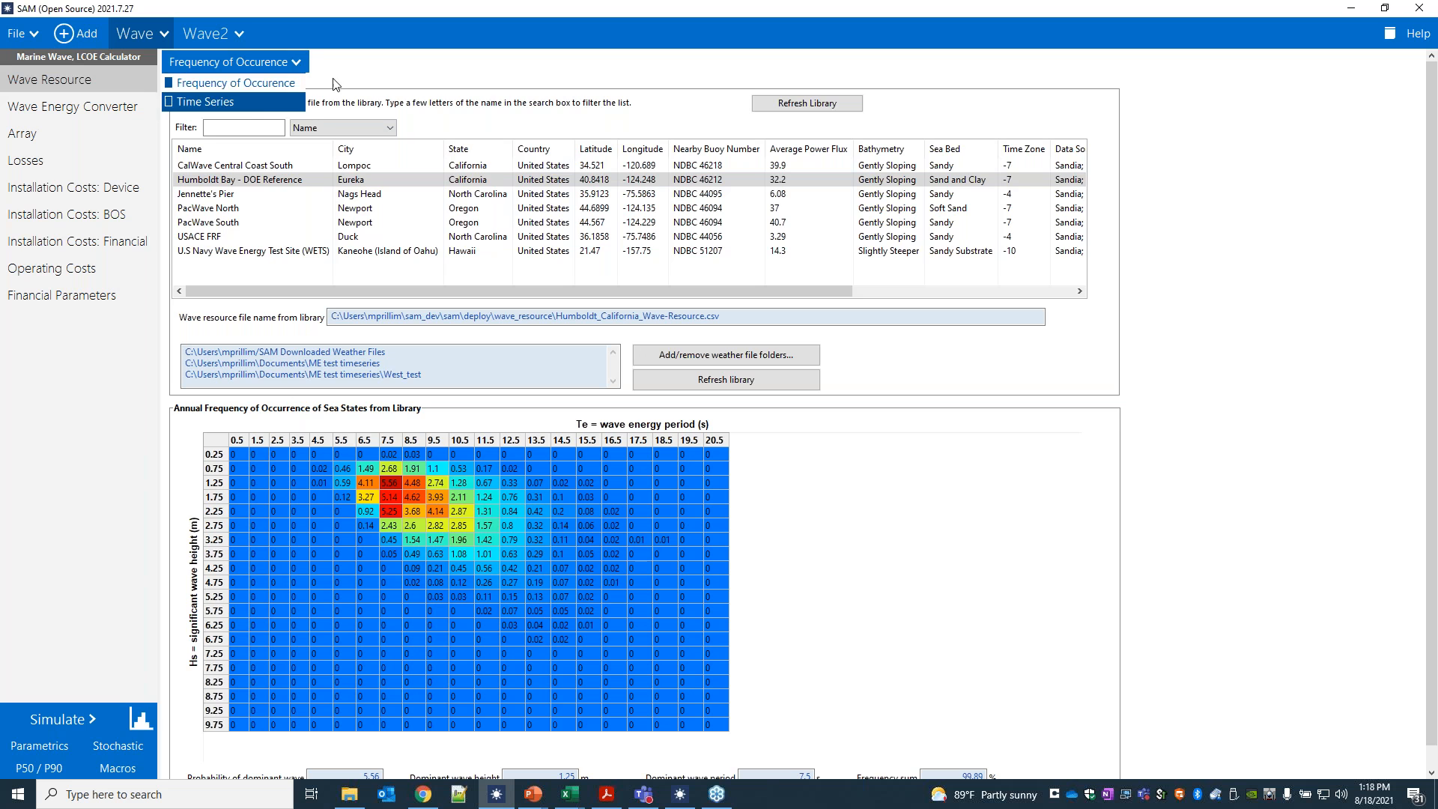
click(357, 65)
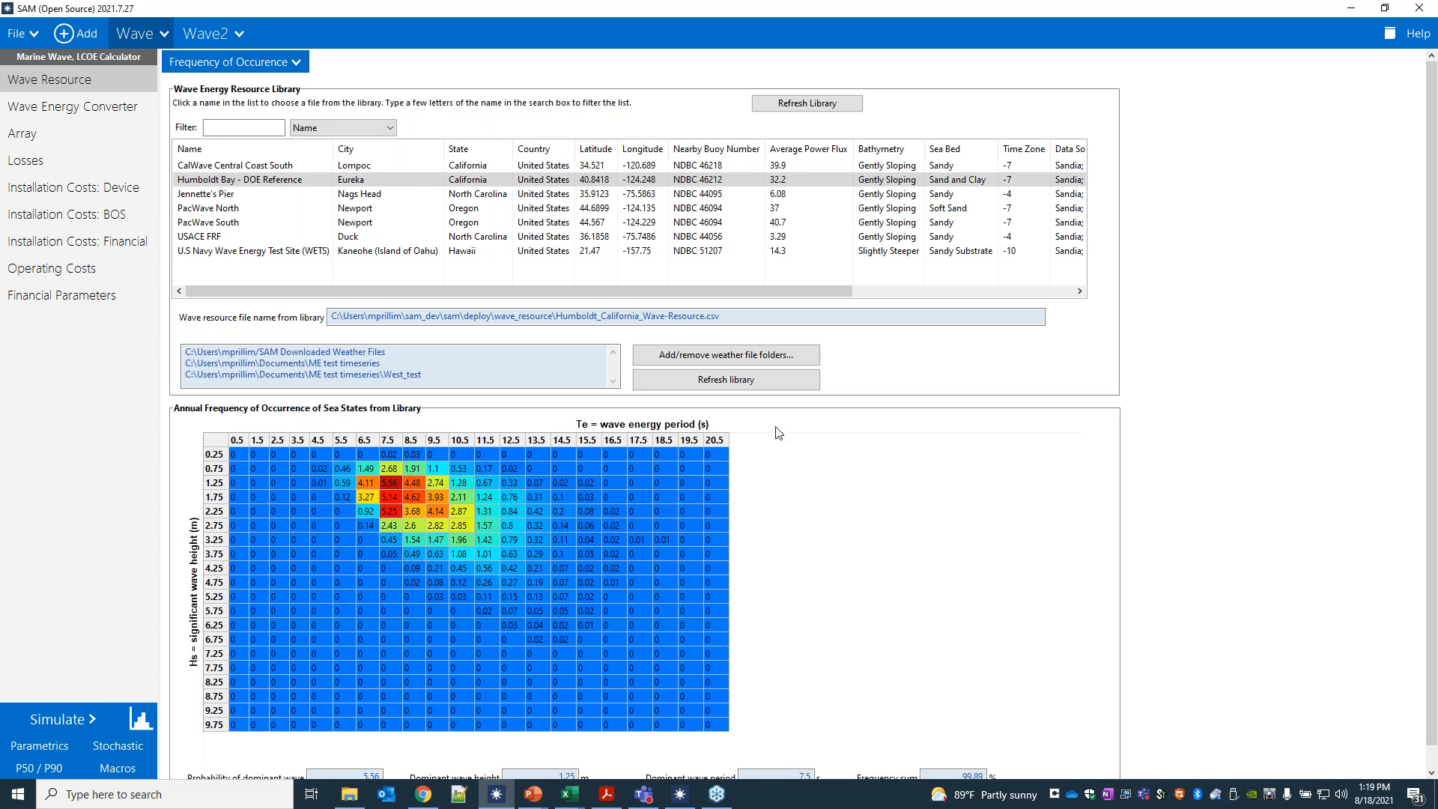
scroll(451, 494, down, 1)
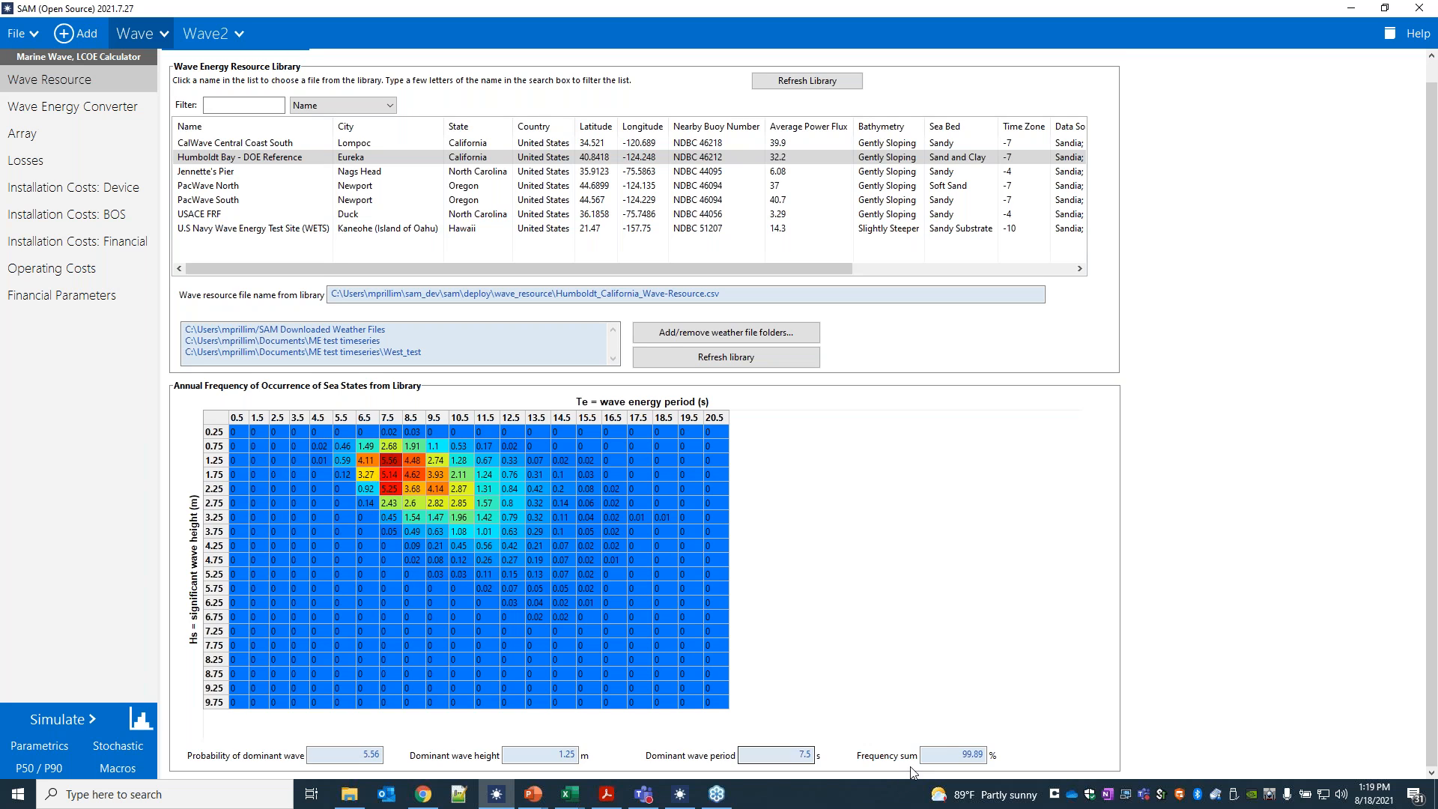
drag(961, 755, 988, 759)
click(958, 756)
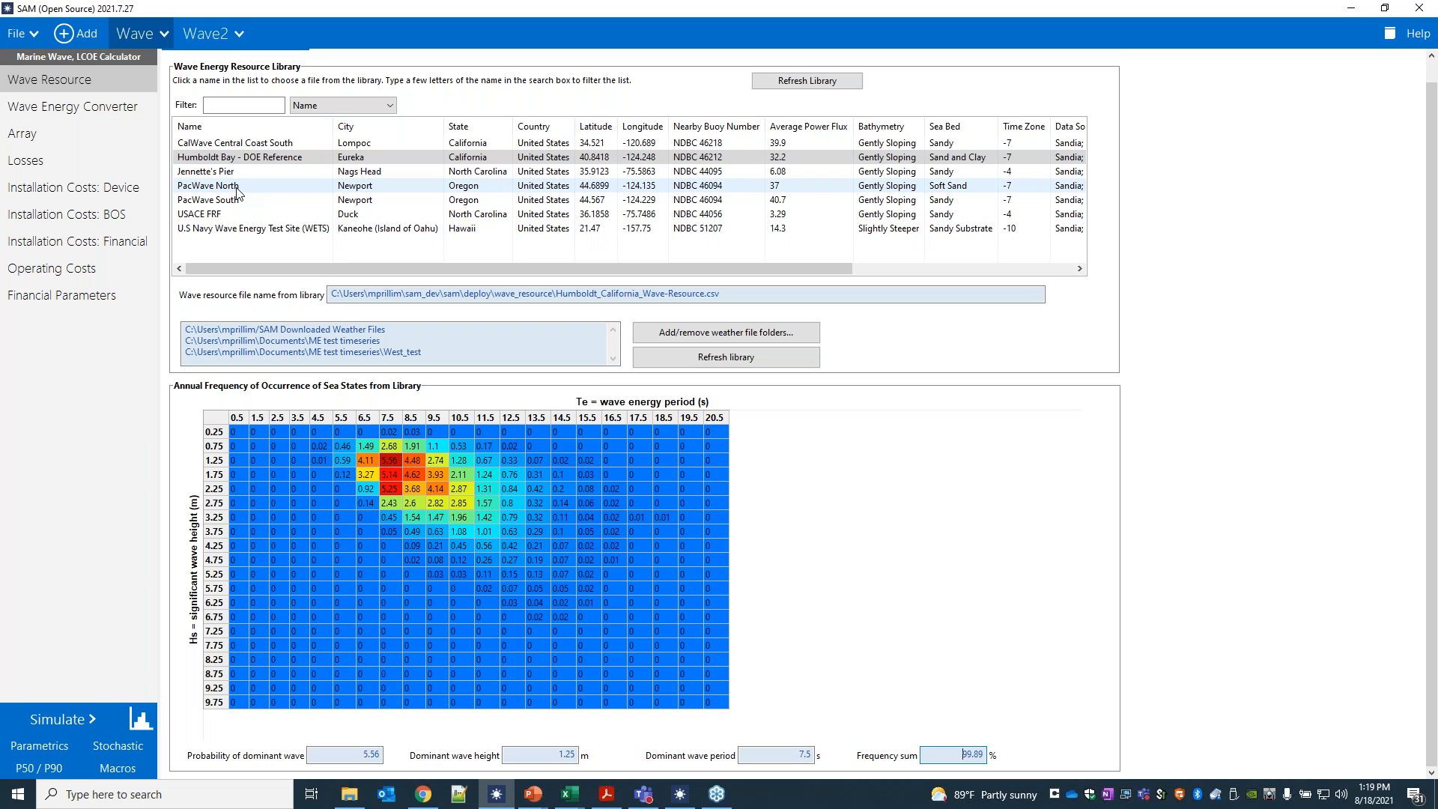
drag(752, 270, 846, 270)
drag(532, 270, 436, 277)
Inspect the wave resource data folder settings and close them without making changes
click(713, 334)
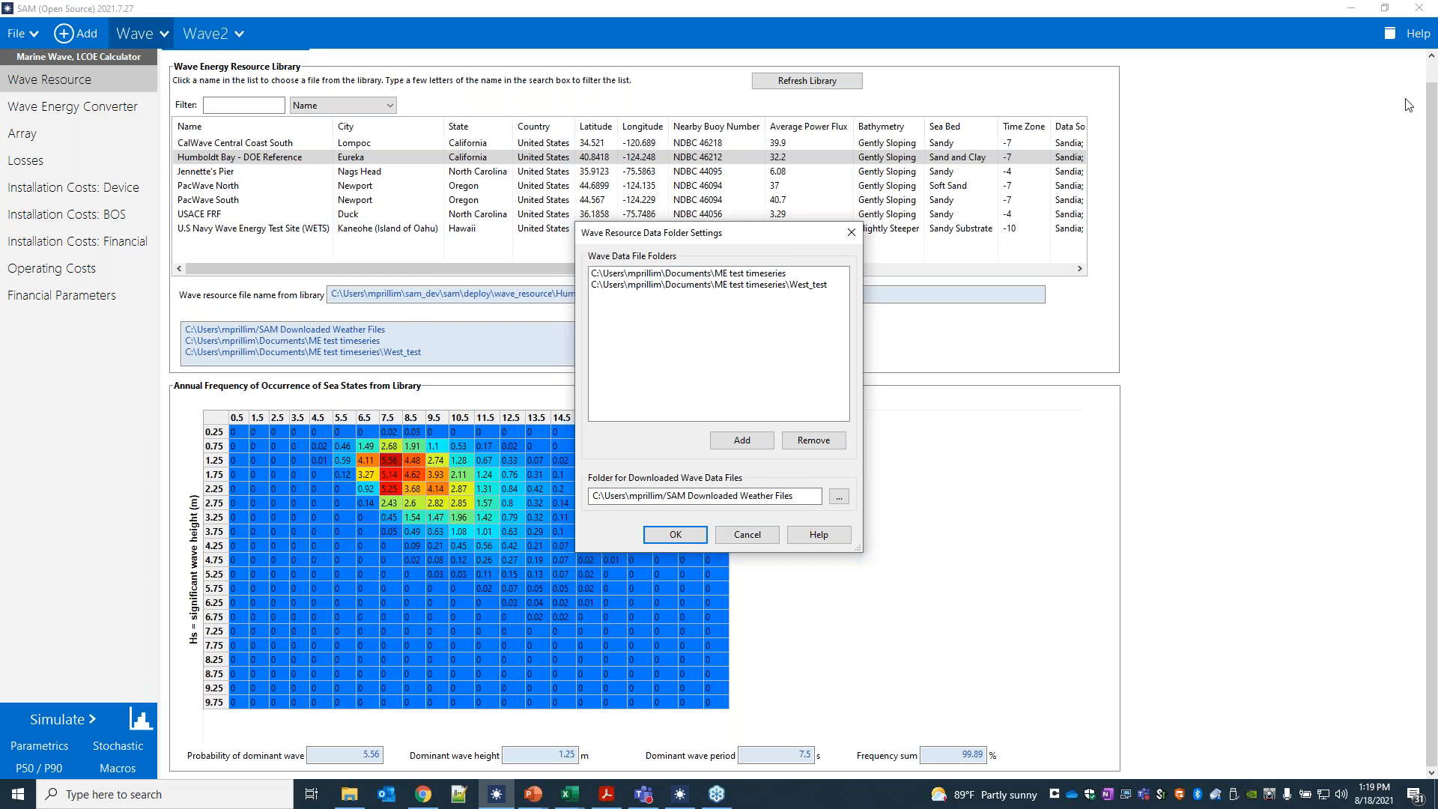
click(720, 535)
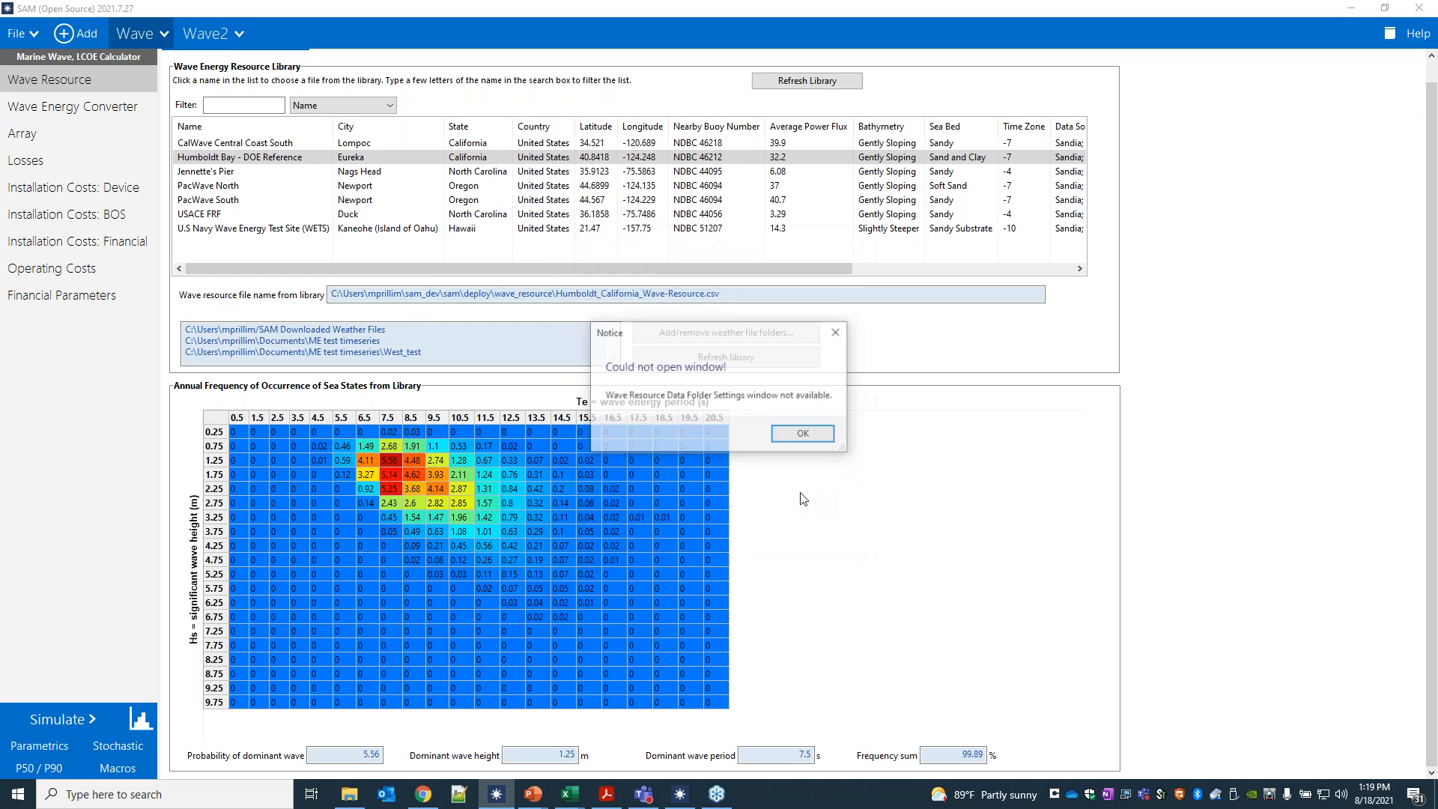
click(823, 434)
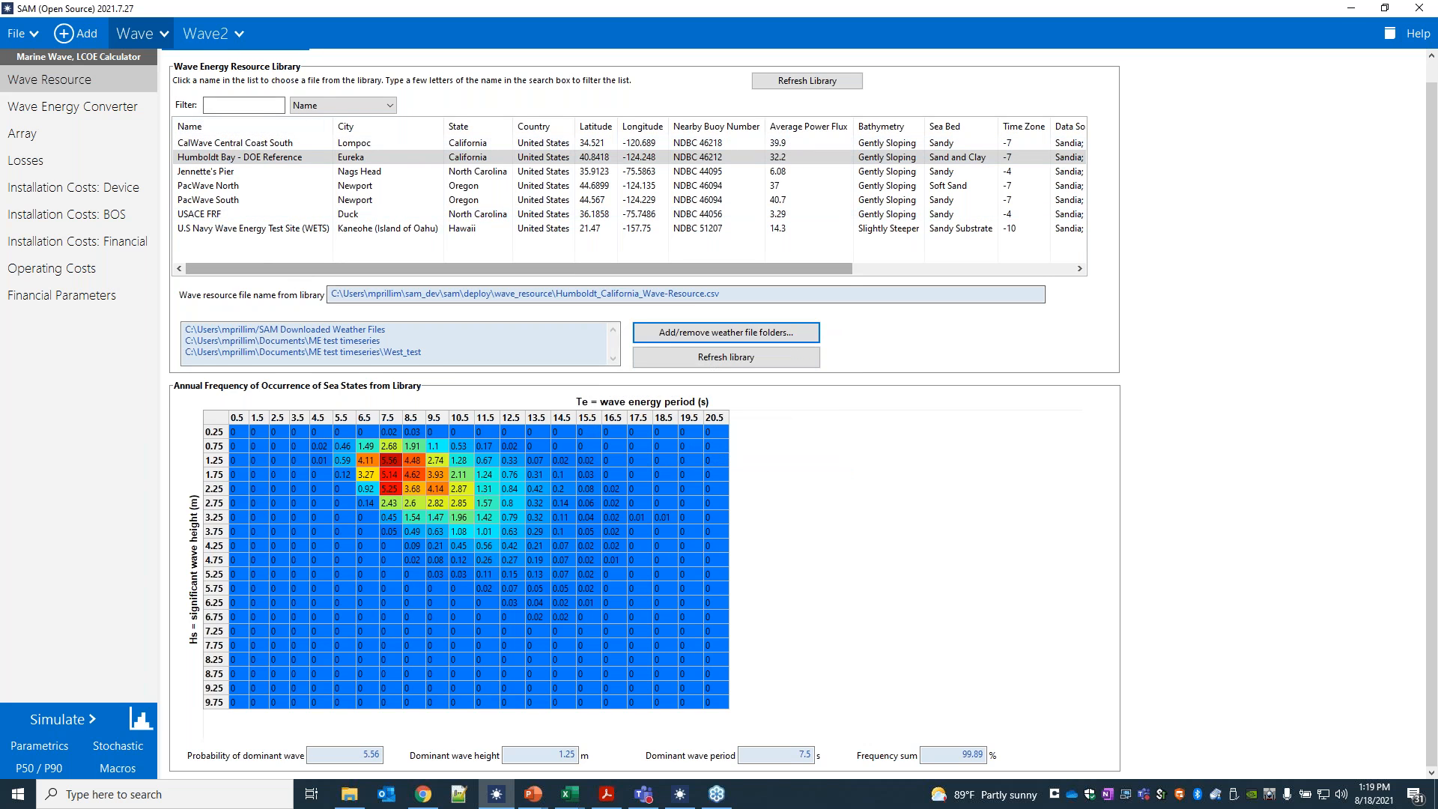
Change the Wave case's resource data from Frequency of Occurrence to Time Series
scroll(240, 96, up, 1)
click(229, 63)
click(214, 103)
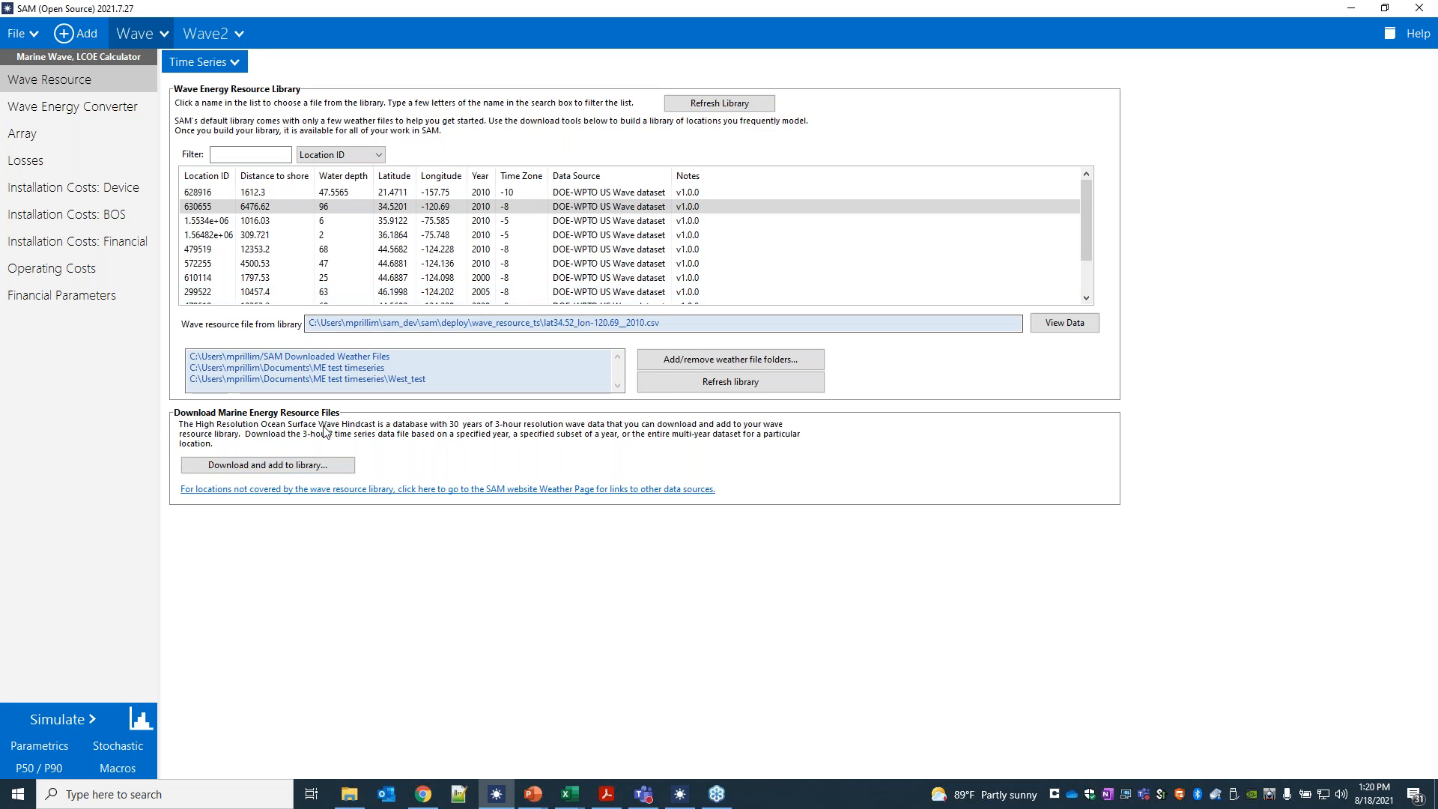
Open the advanced wave data download options and review the dataset choices and the location's latitude and longitude entries
click(297, 466)
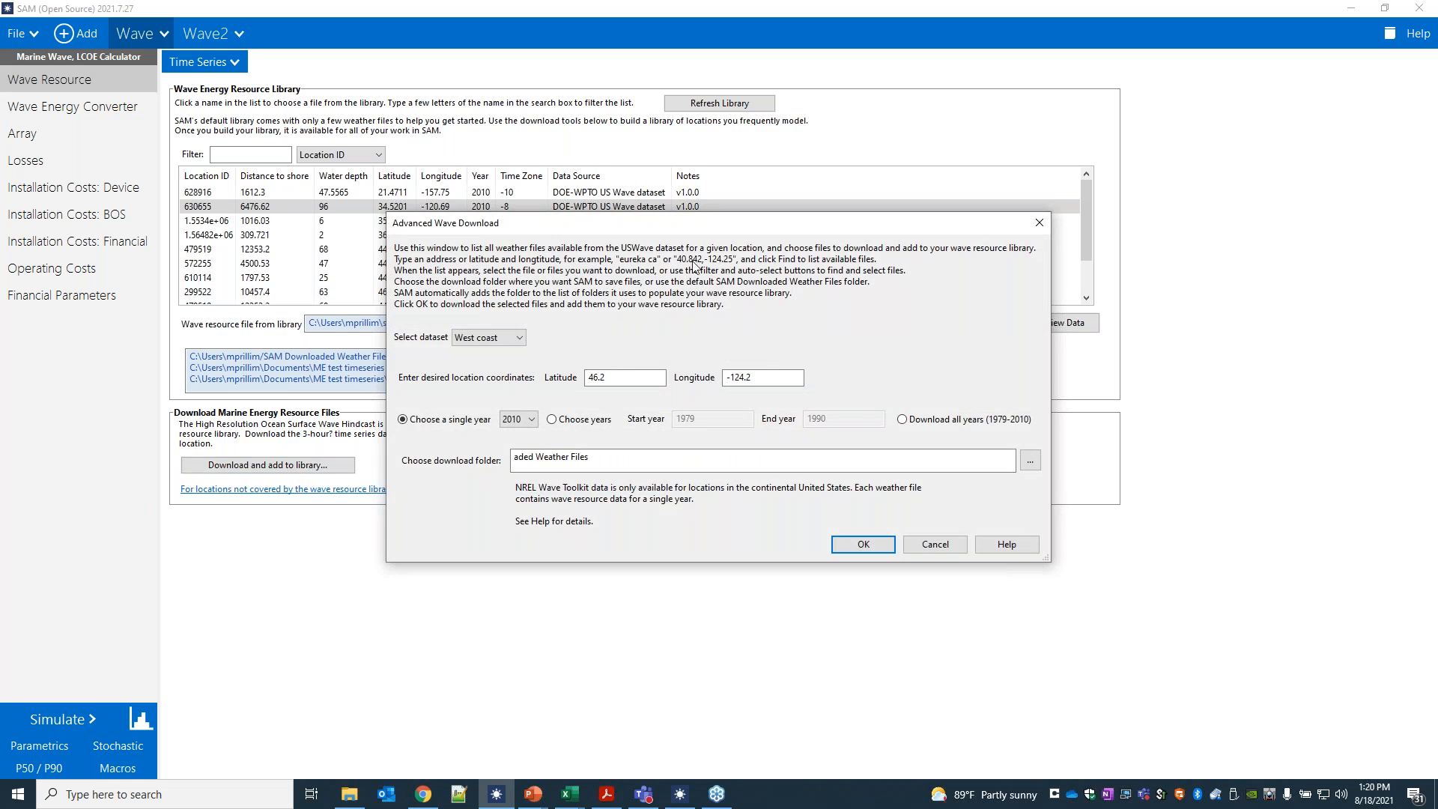
drag(659, 211, 685, 228)
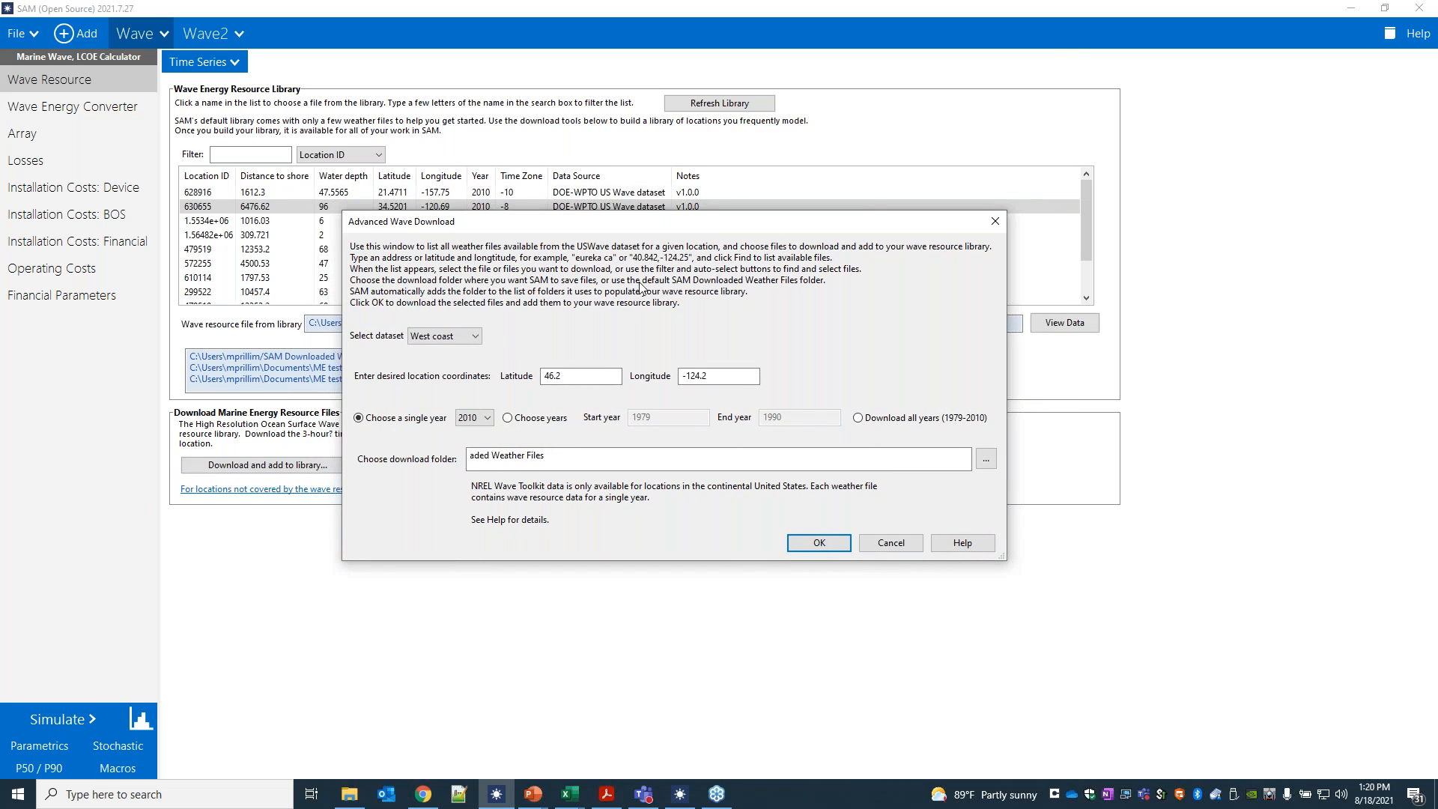
click(465, 337)
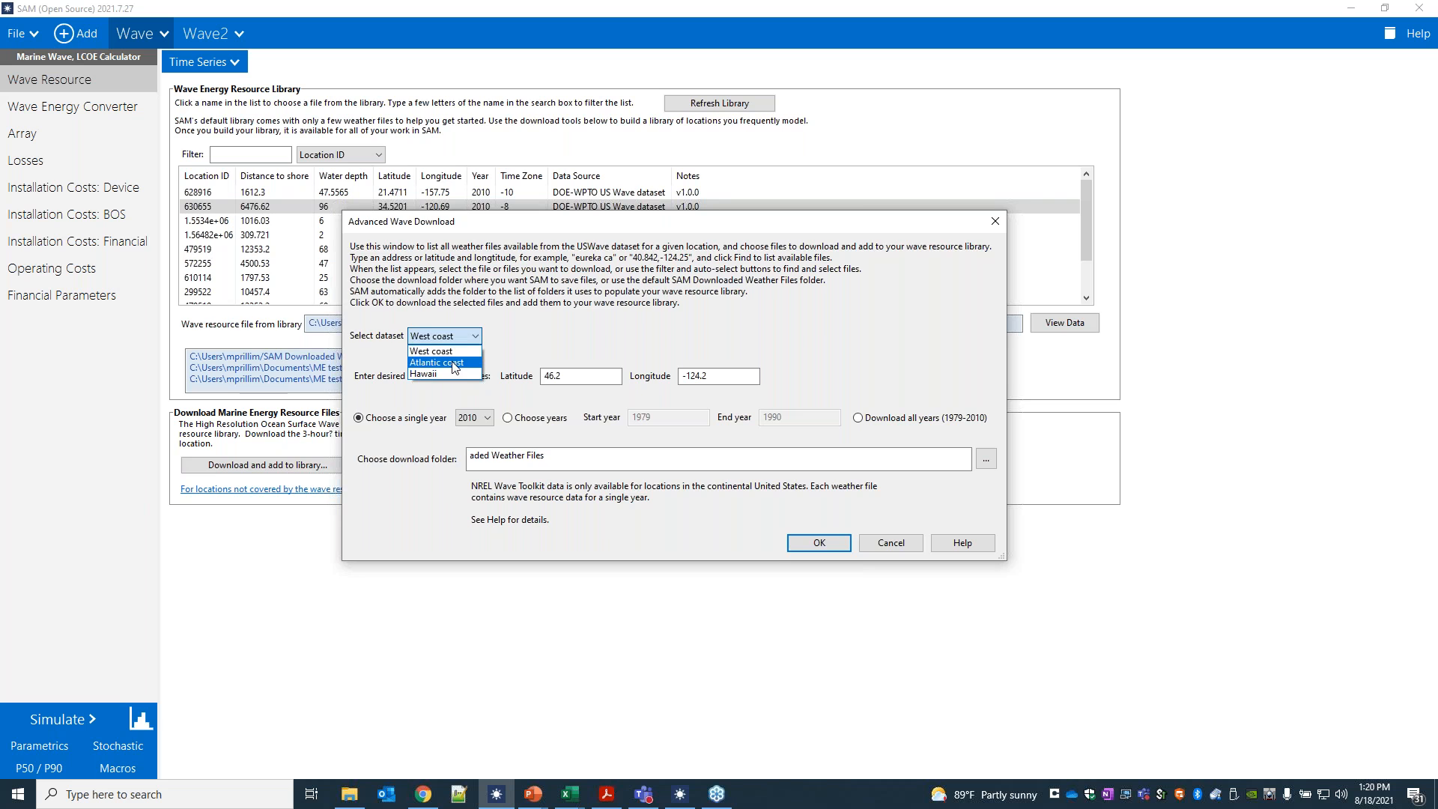
click(539, 397)
click(555, 377)
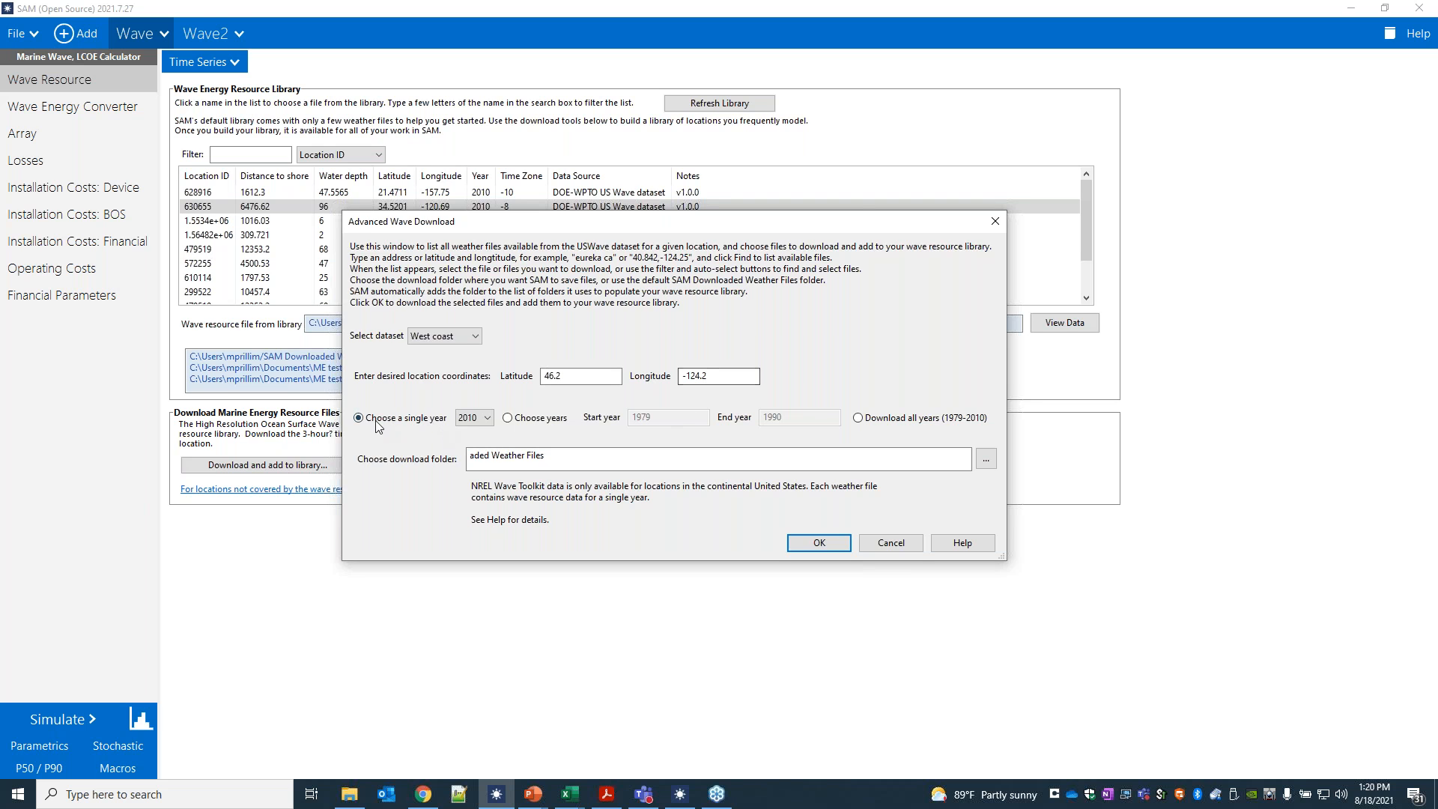
Explore the single-year, year-range and all-years download options and the download folder, and cancel without downloading
click(487, 418)
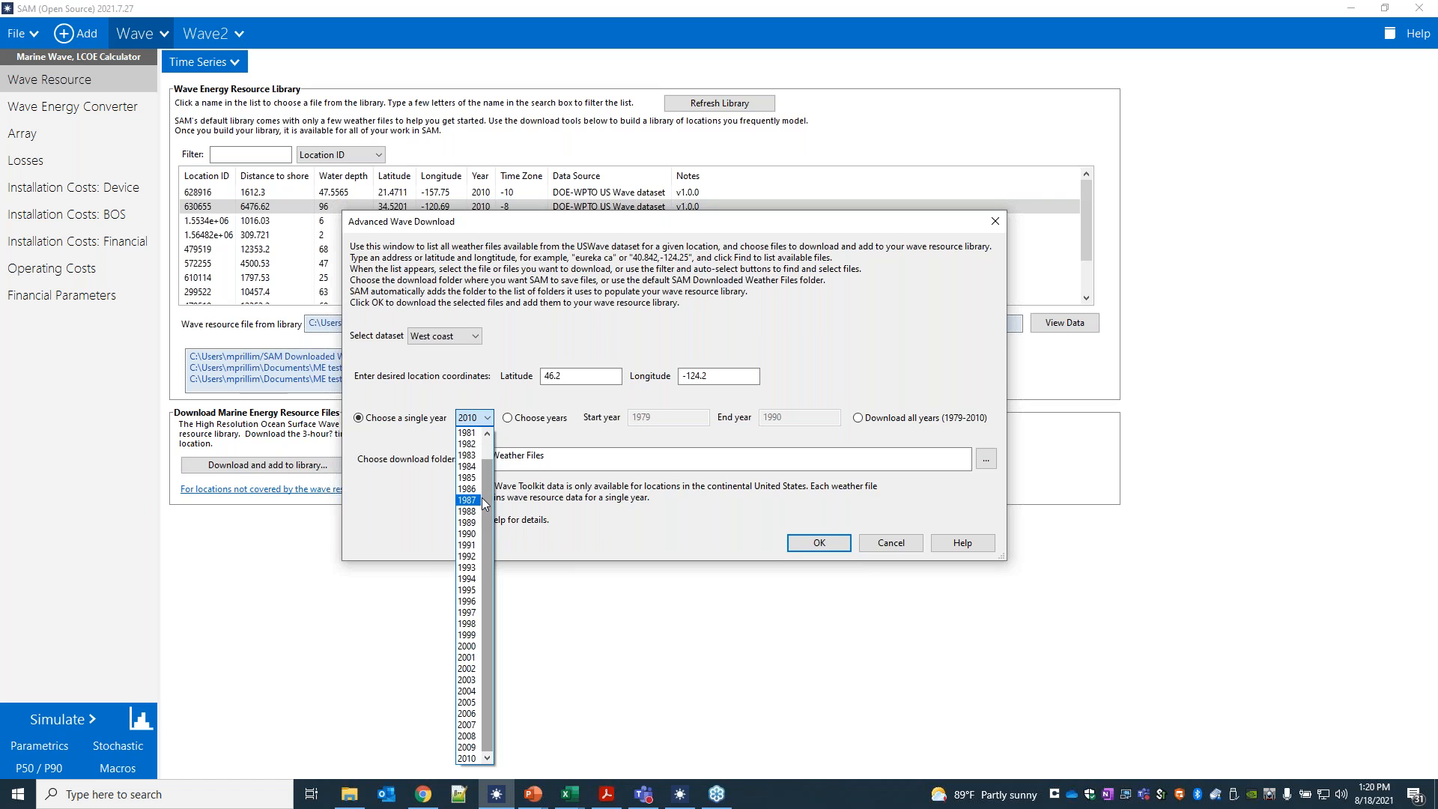
click(509, 423)
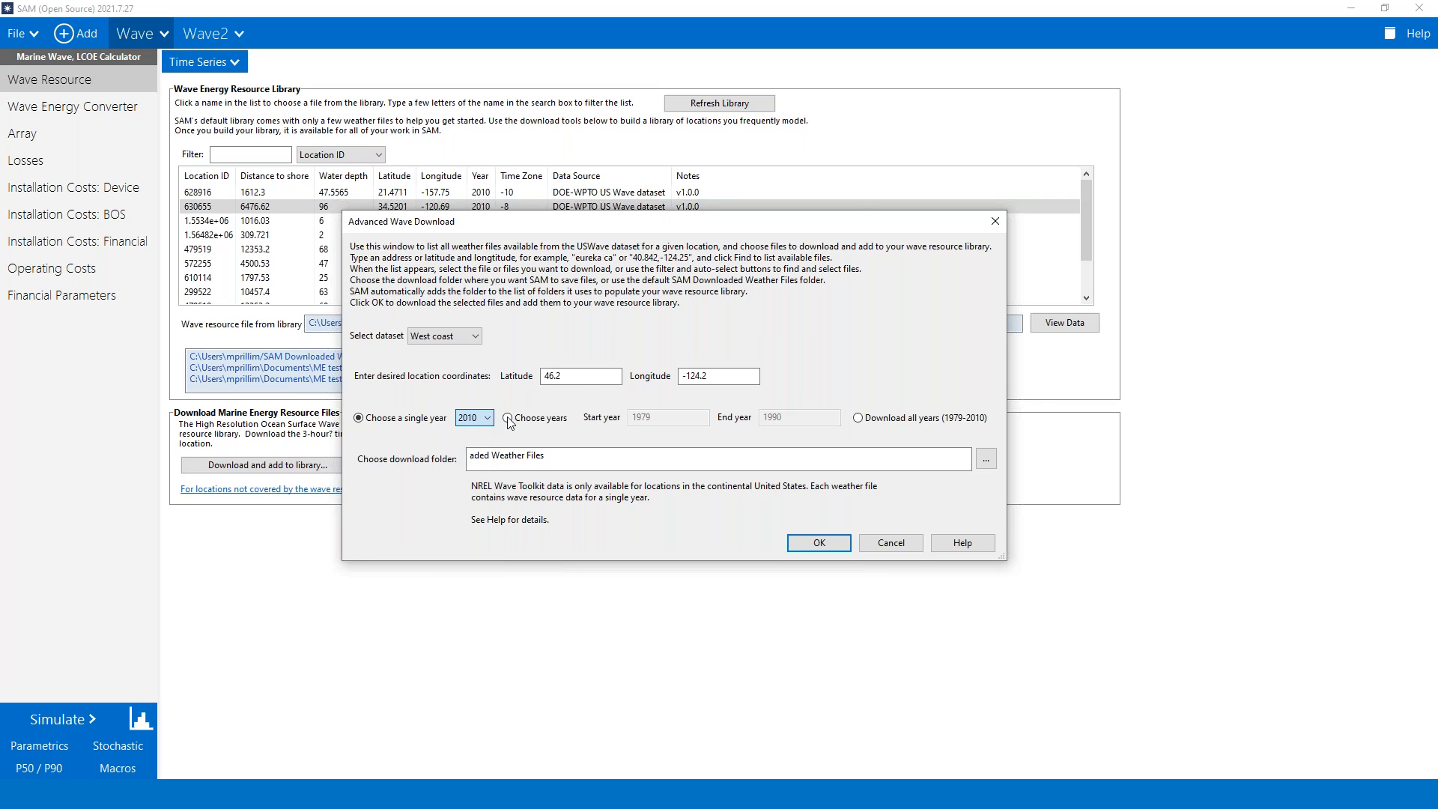
click(509, 420)
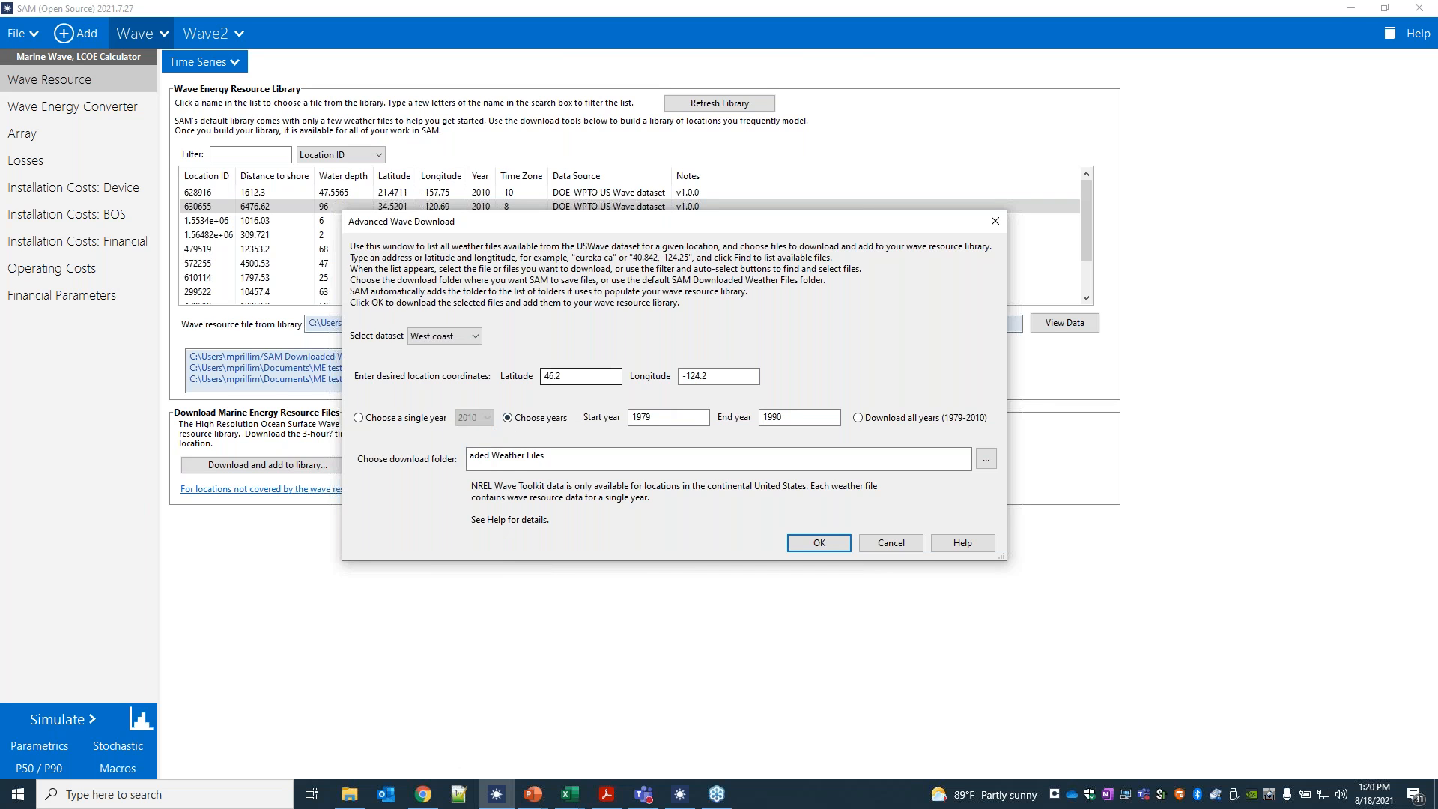
click(692, 418)
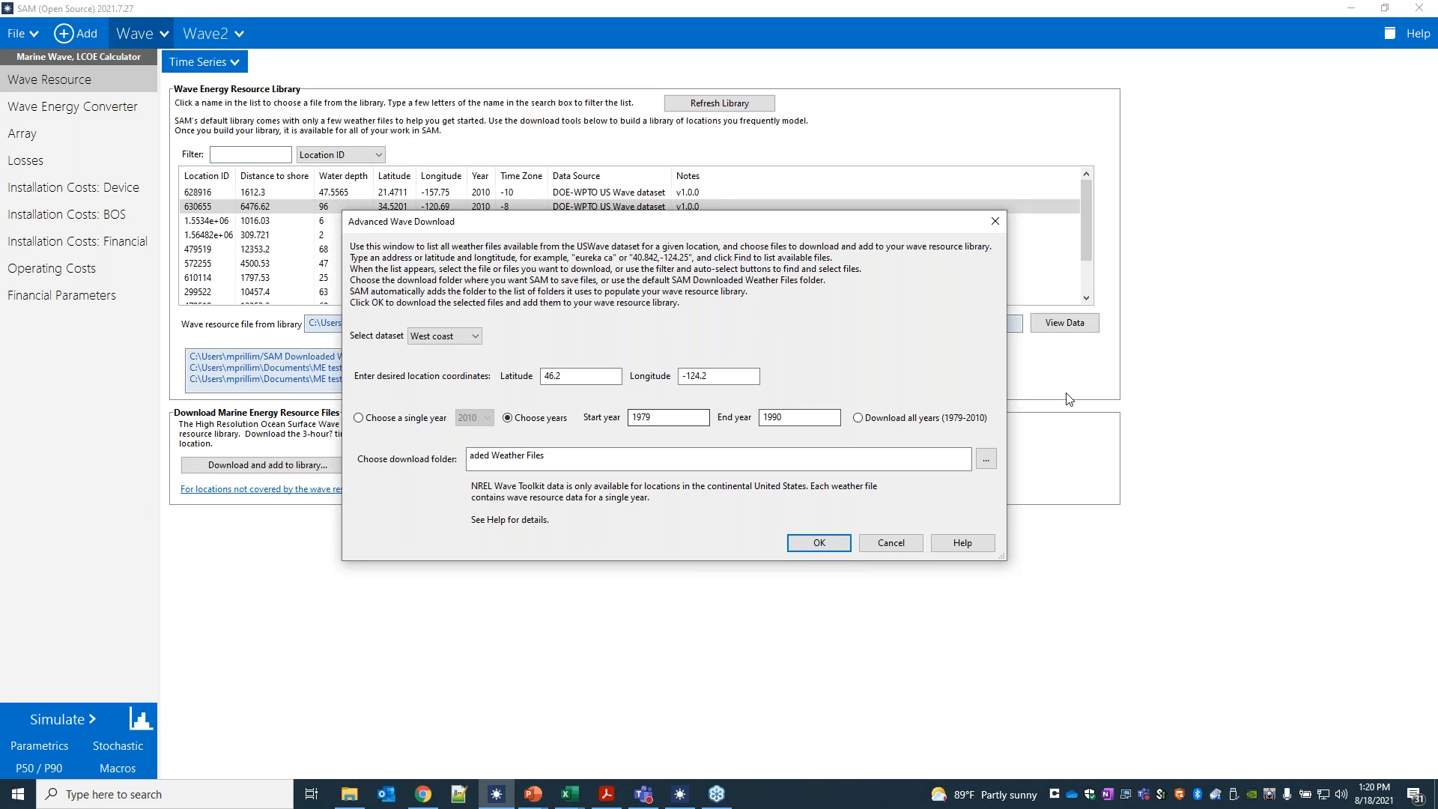
click(860, 419)
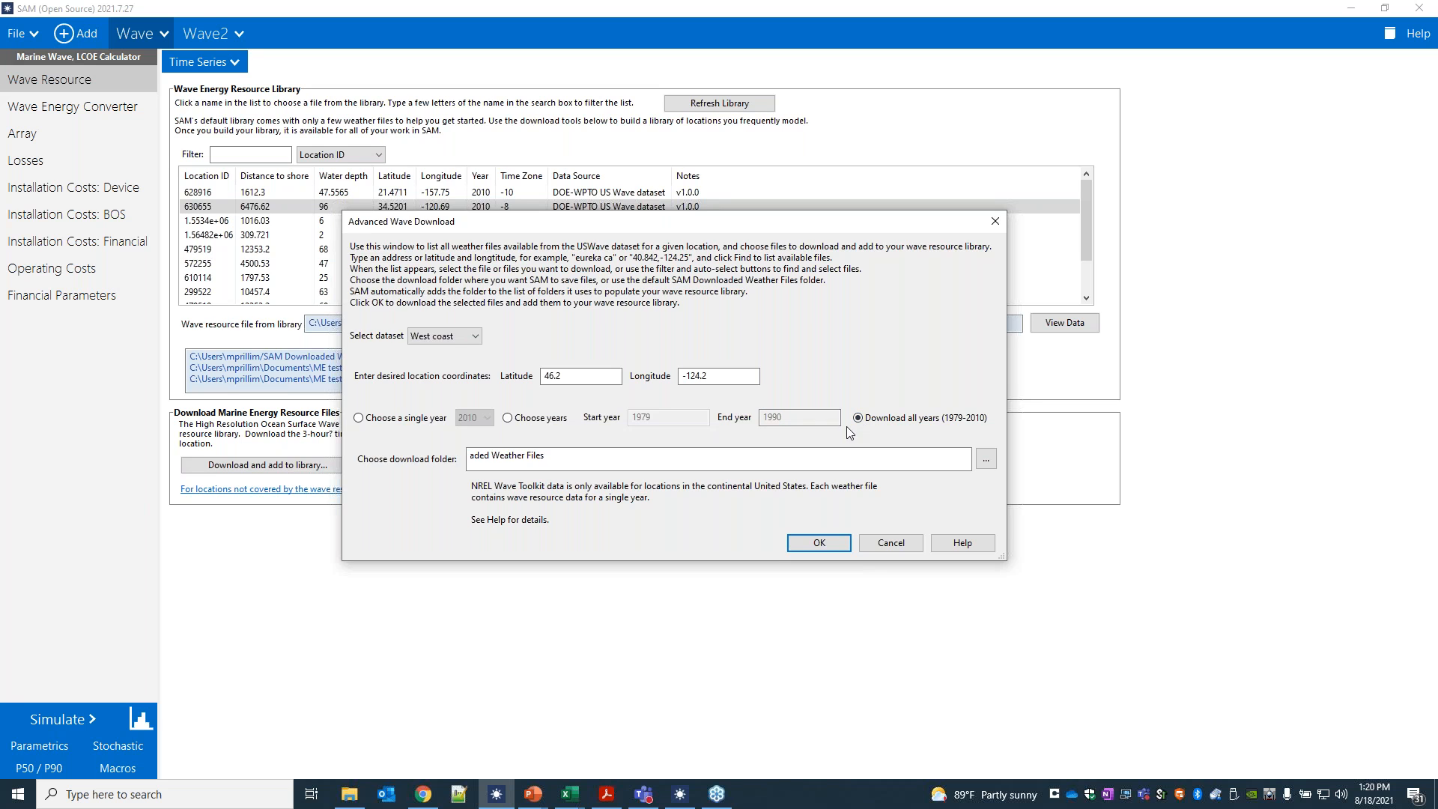
key(Tab)
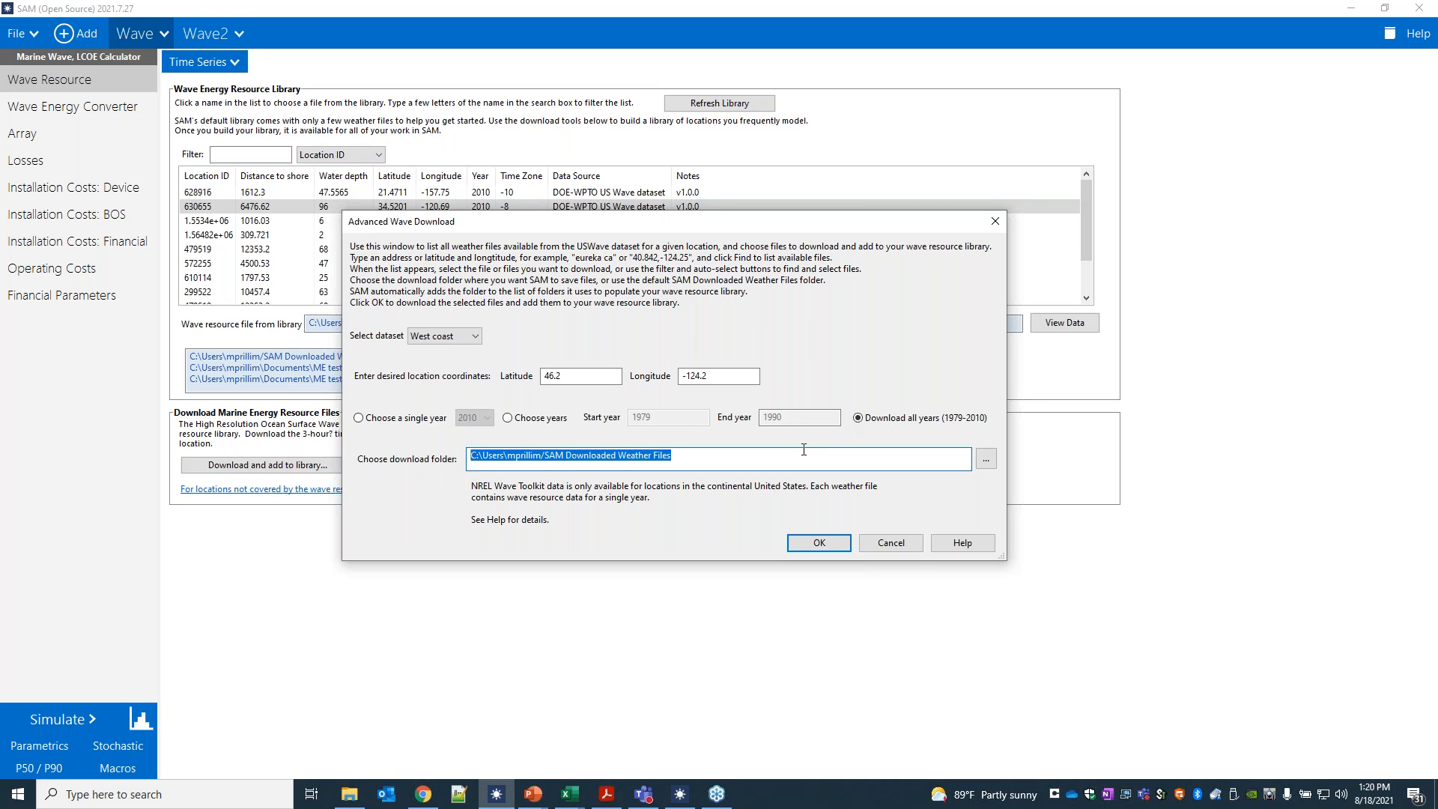
click(794, 455)
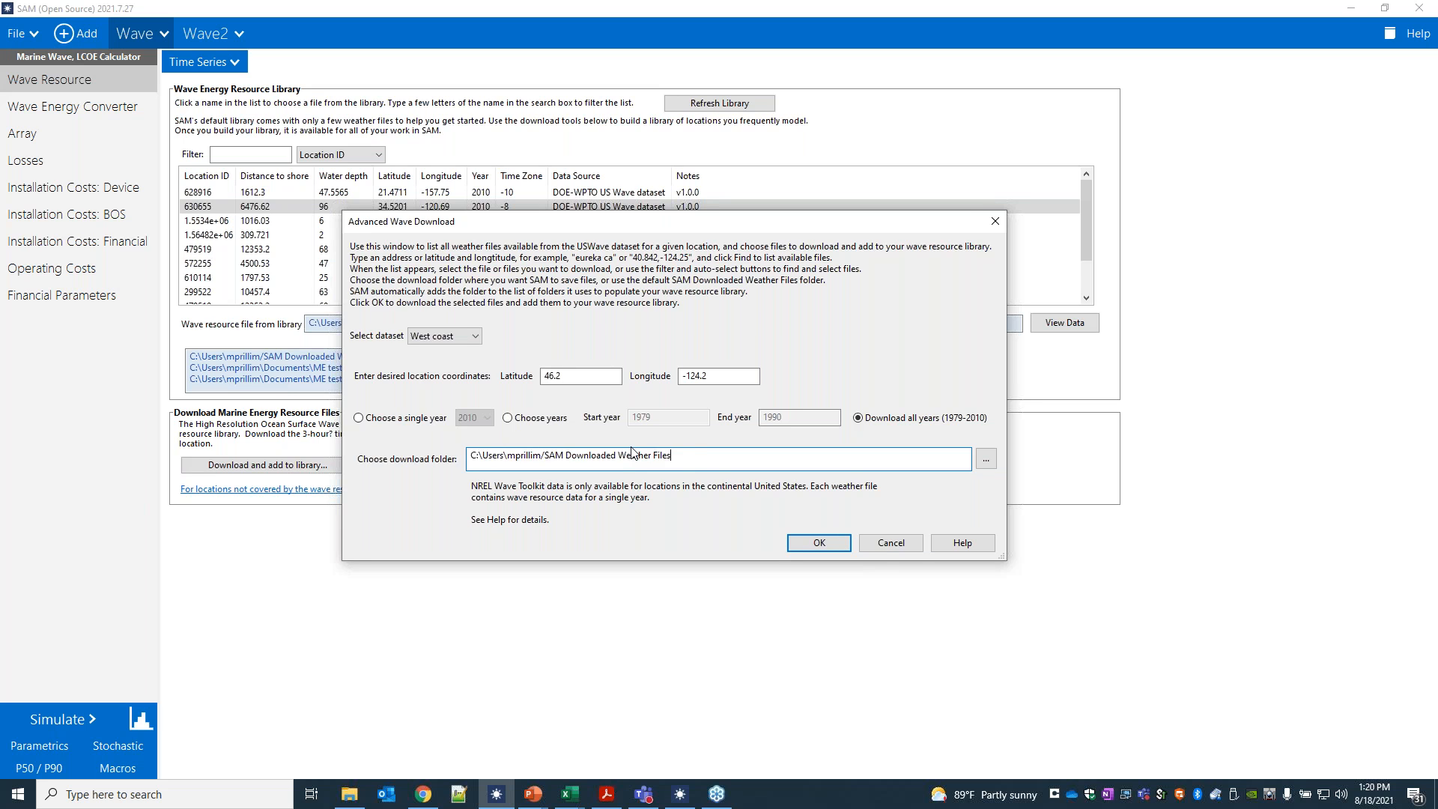
click(892, 544)
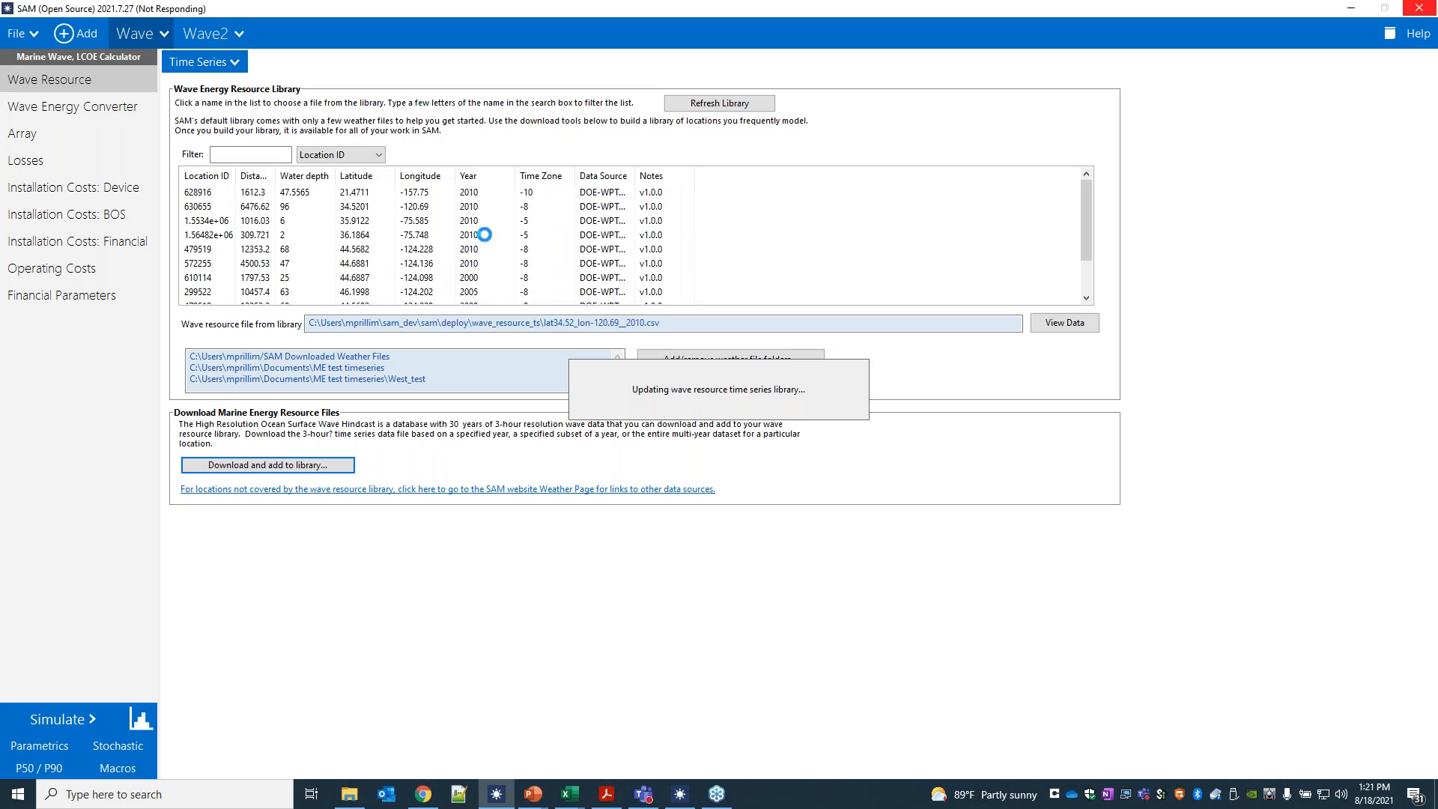
Compare the power matrices of the RM5, RM6 and RM3 devices in the wave energy converter library
click(73, 107)
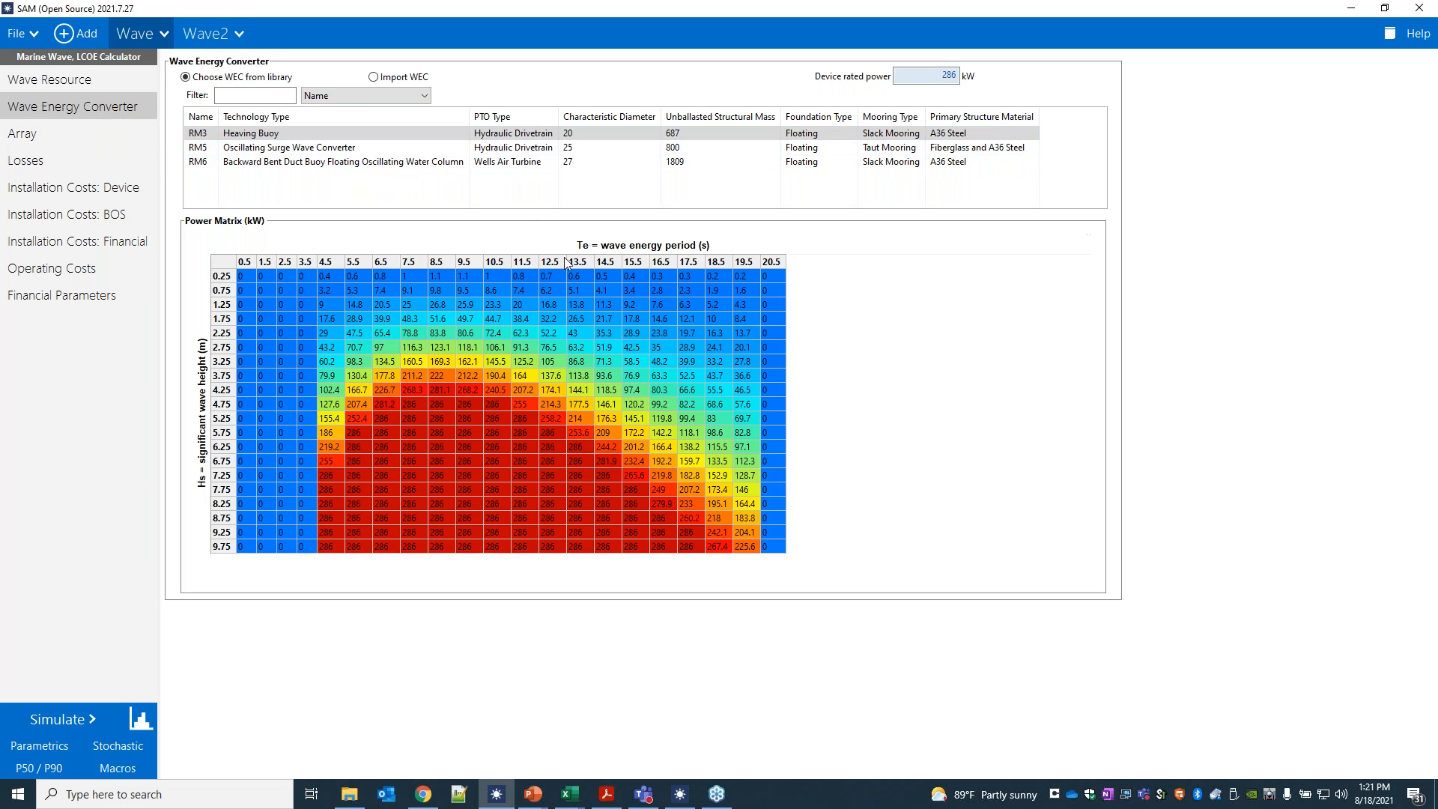
click(255, 147)
click(256, 162)
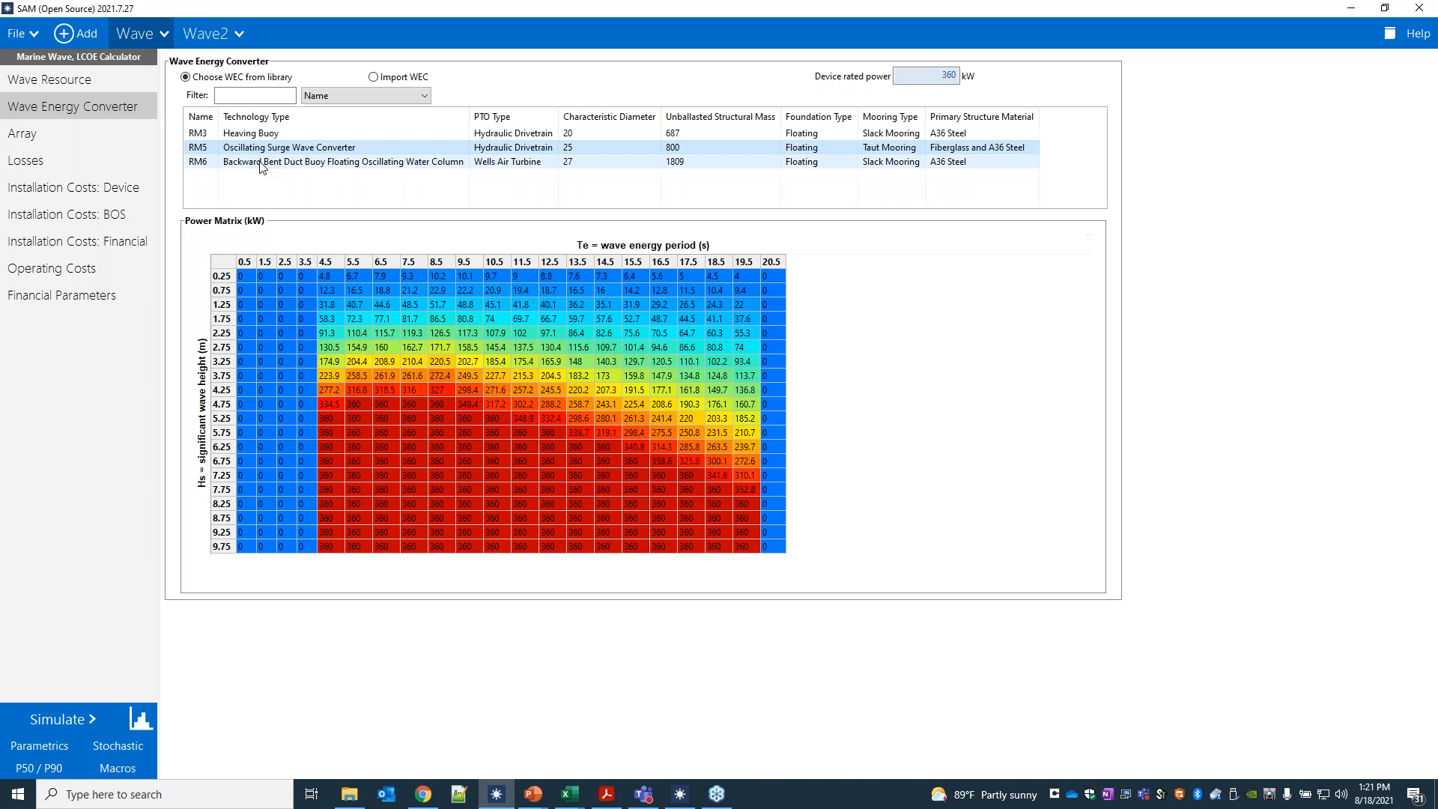
click(281, 136)
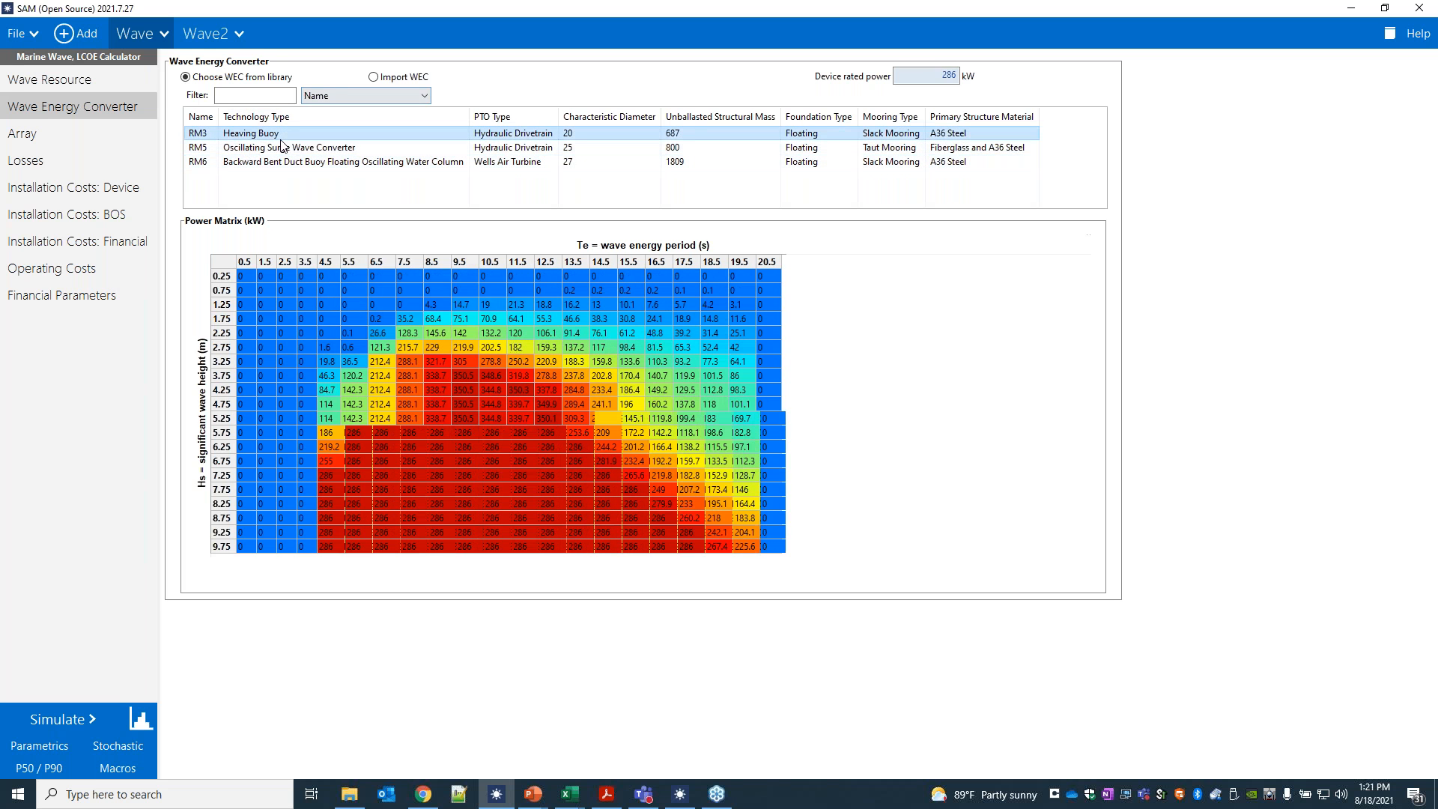
Examine the Import WEC power matrix option, and return to the RM3 heaving buoy and its device rated power in the library
click(374, 78)
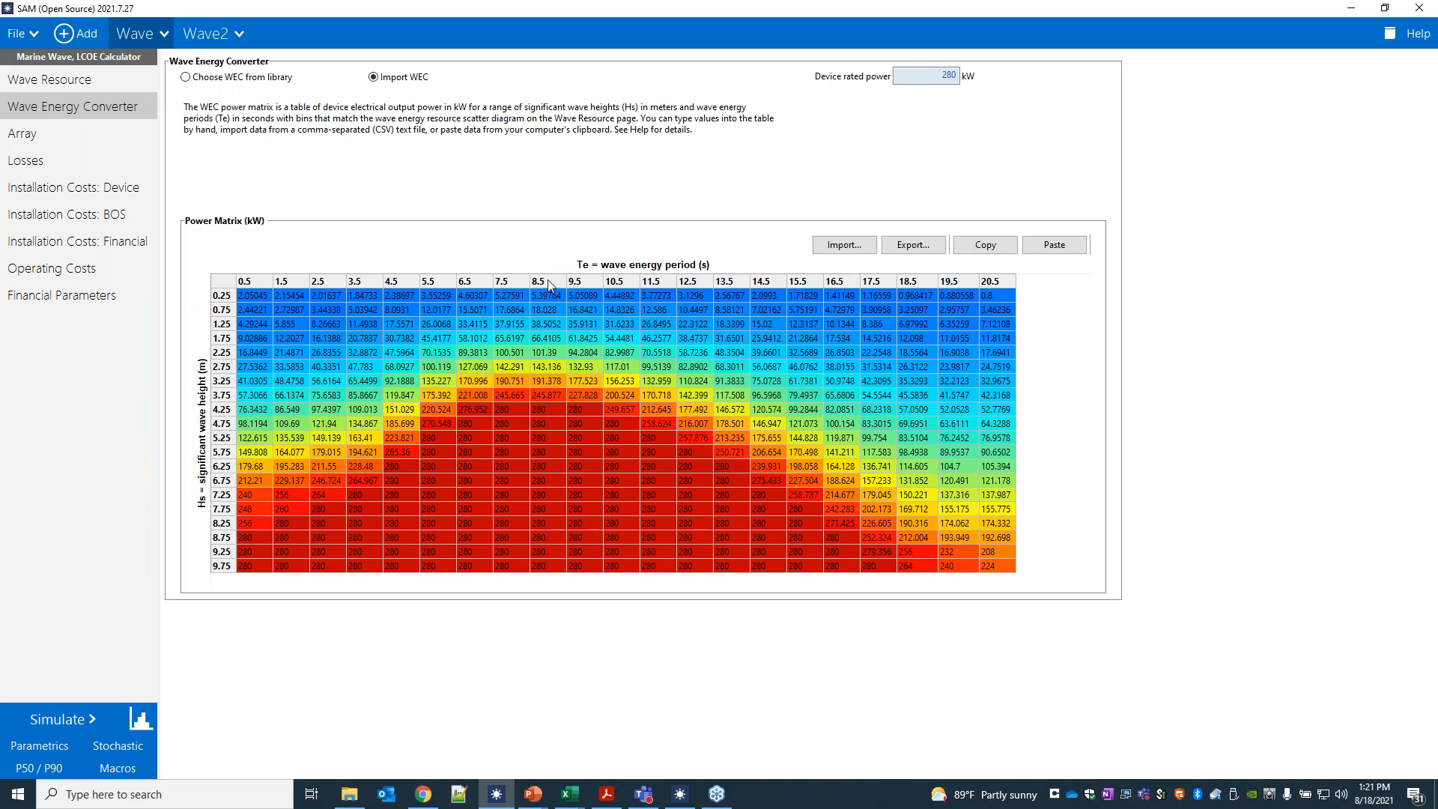
click(189, 77)
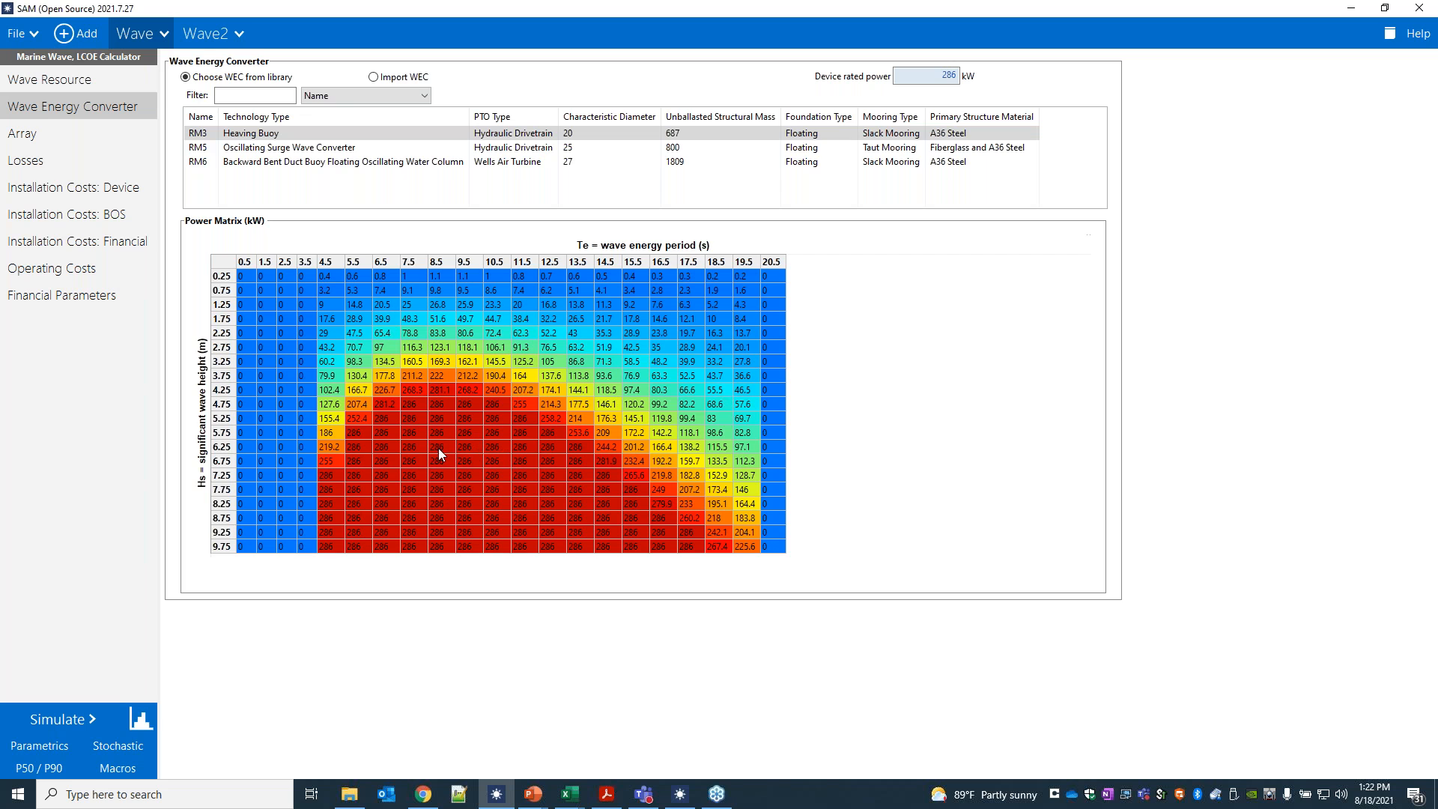
drag(936, 74, 968, 76)
click(200, 138)
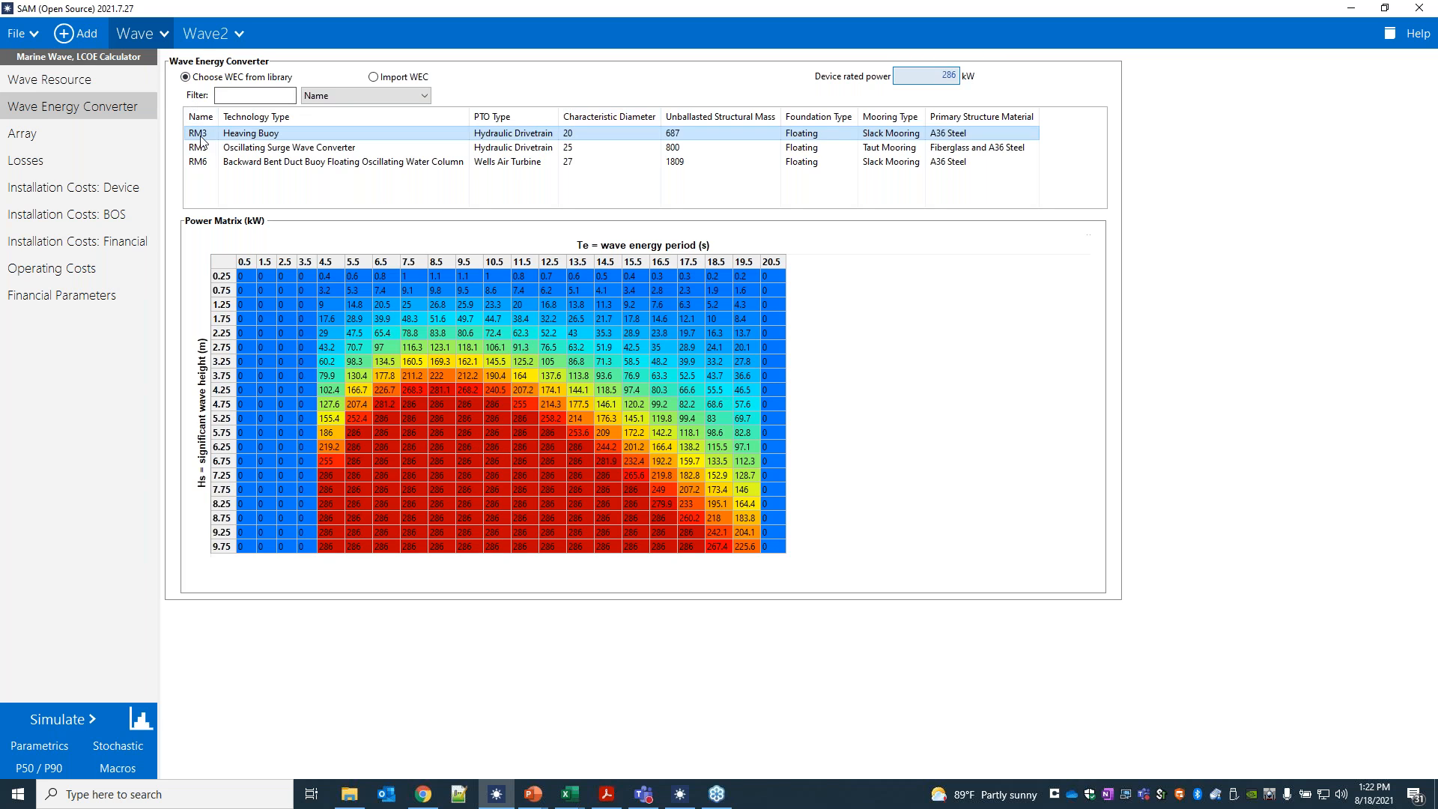
Review the array's system sizing by desired rated capacity, and return to specifying the number of devices
click(34, 135)
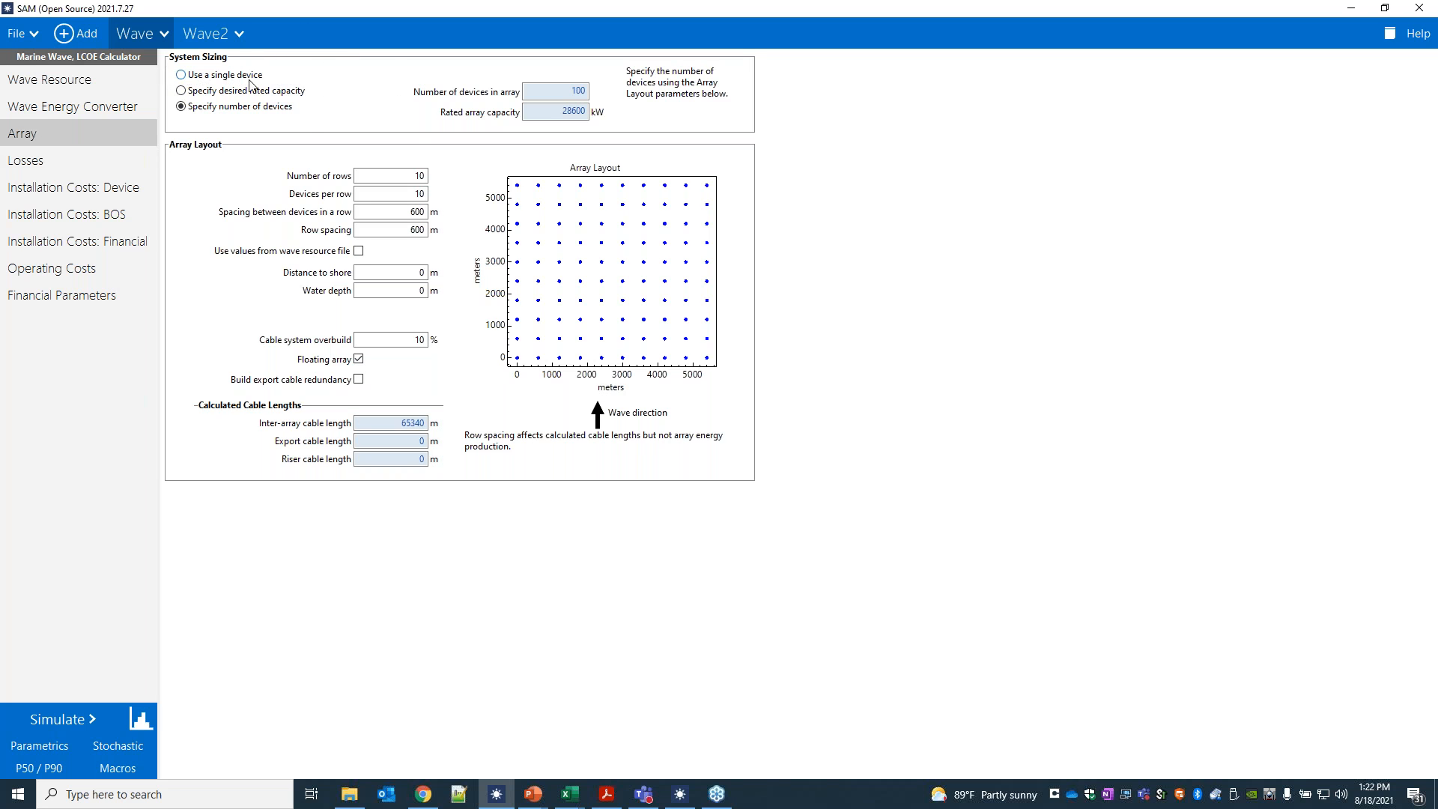
click(182, 92)
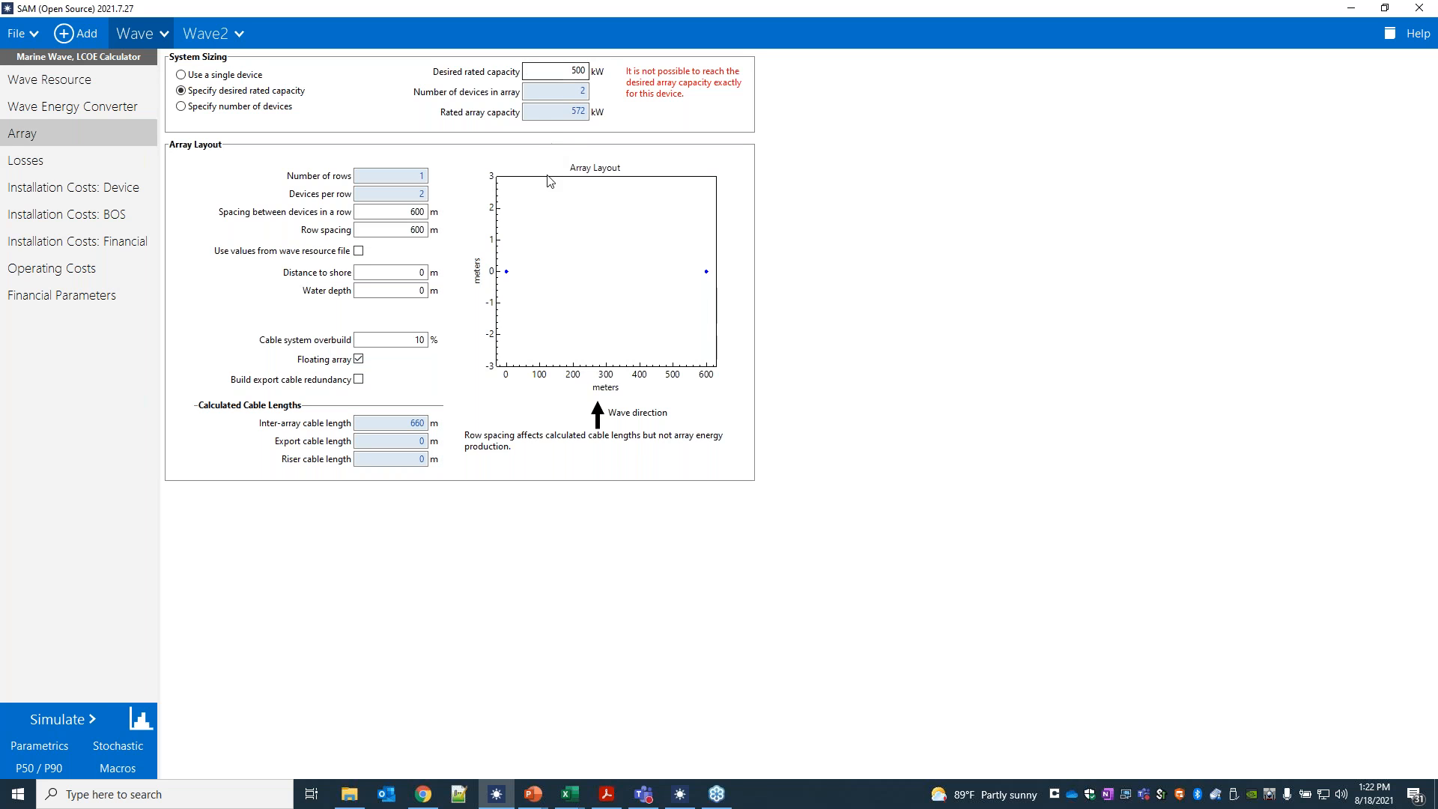
click(181, 107)
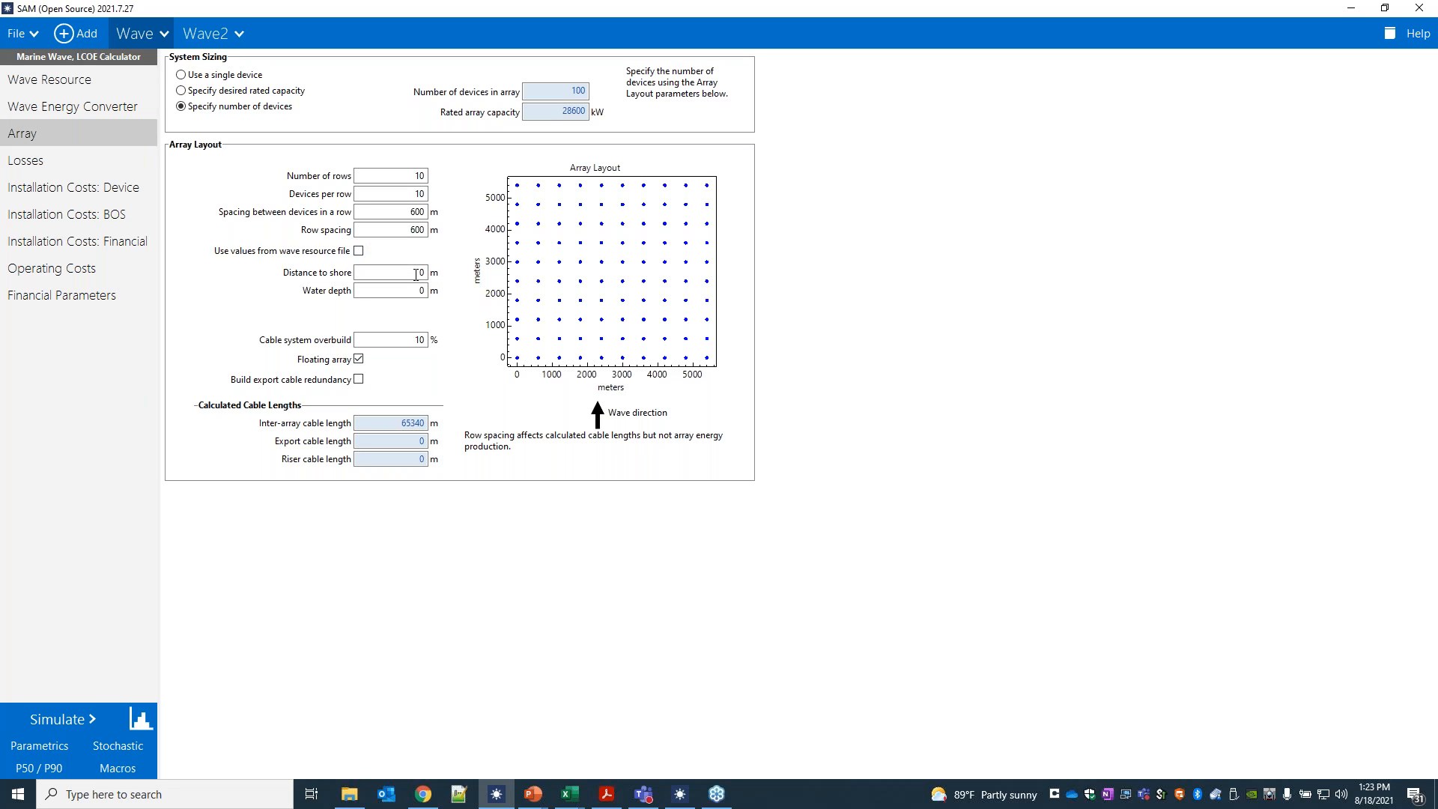
Try using the wave resource file's distance to shore and water depth, and toggle the export cable redundancy option
click(359, 252)
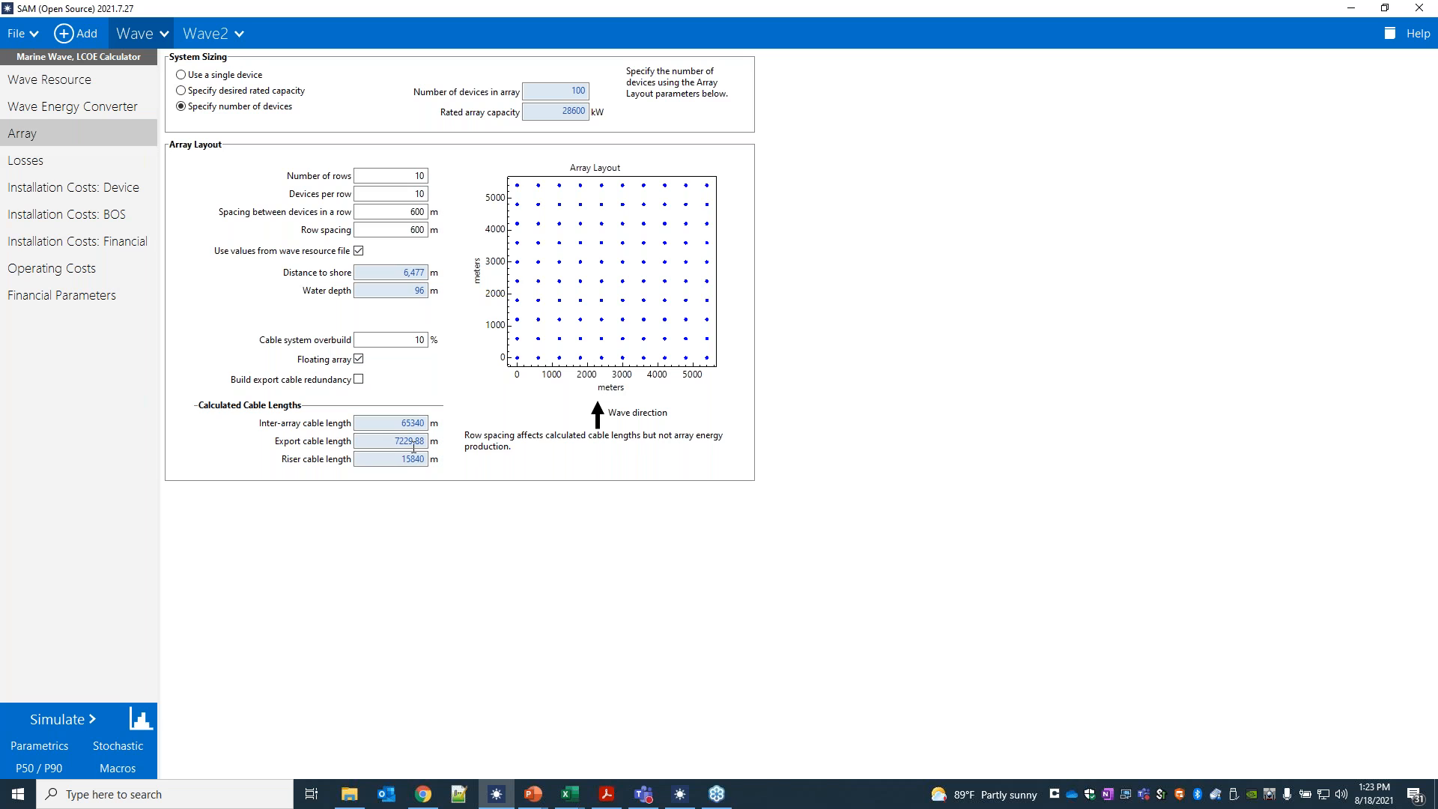
click(359, 380)
click(359, 379)
click(359, 380)
Glance at the Losses page, and examine the array layout's number of rows, devices per row and device spacing
click(74, 163)
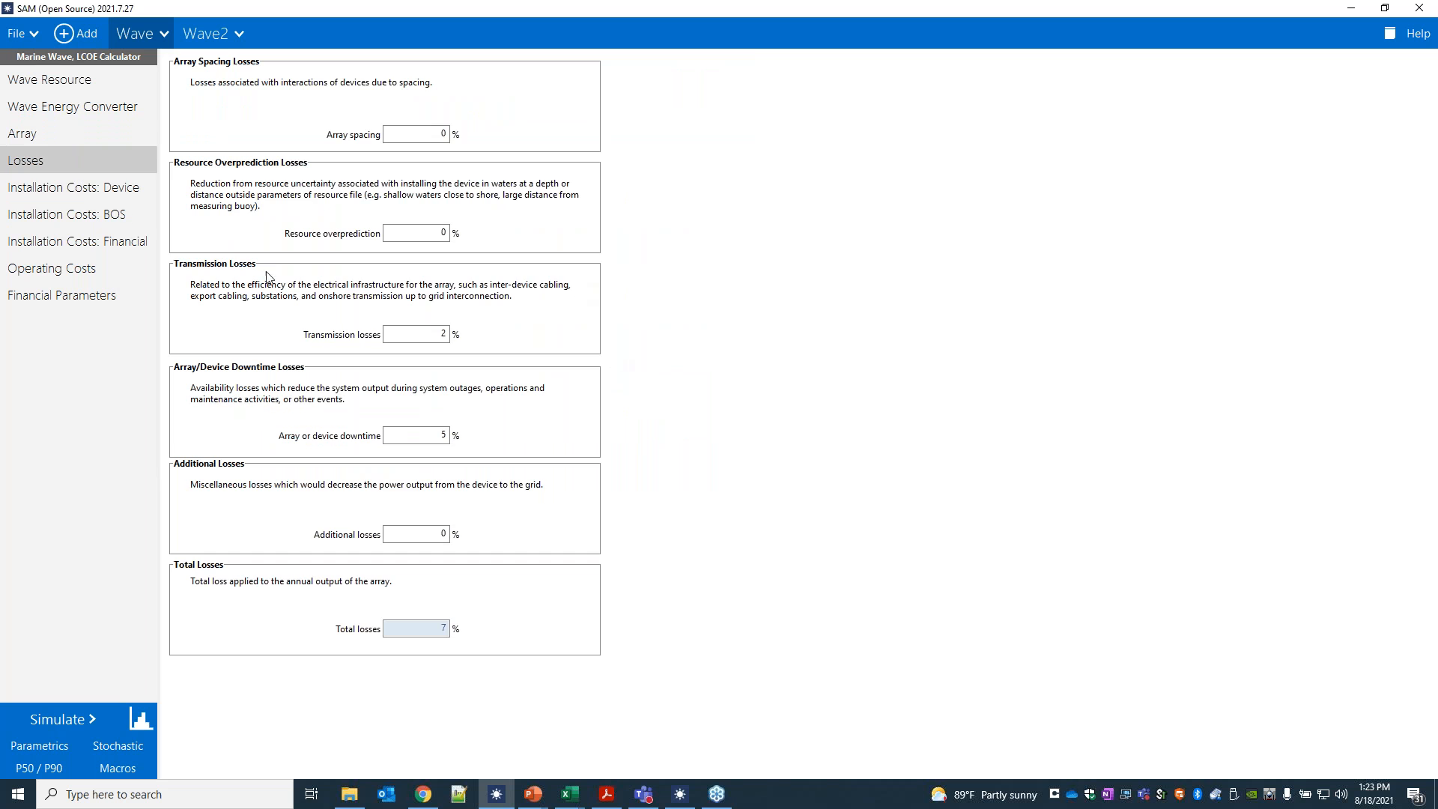
click(24, 134)
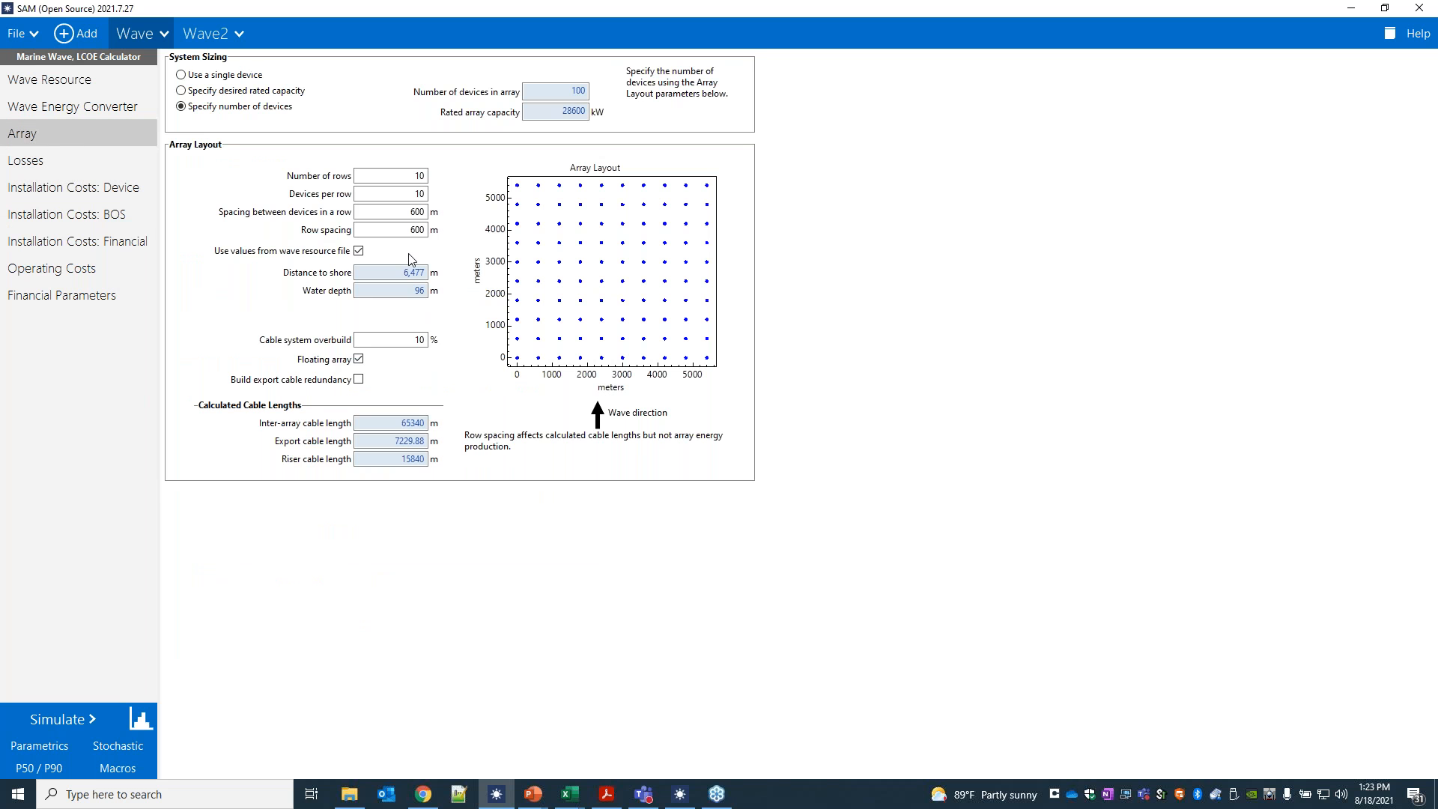
click(417, 175)
drag(401, 195, 425, 205)
click(412, 212)
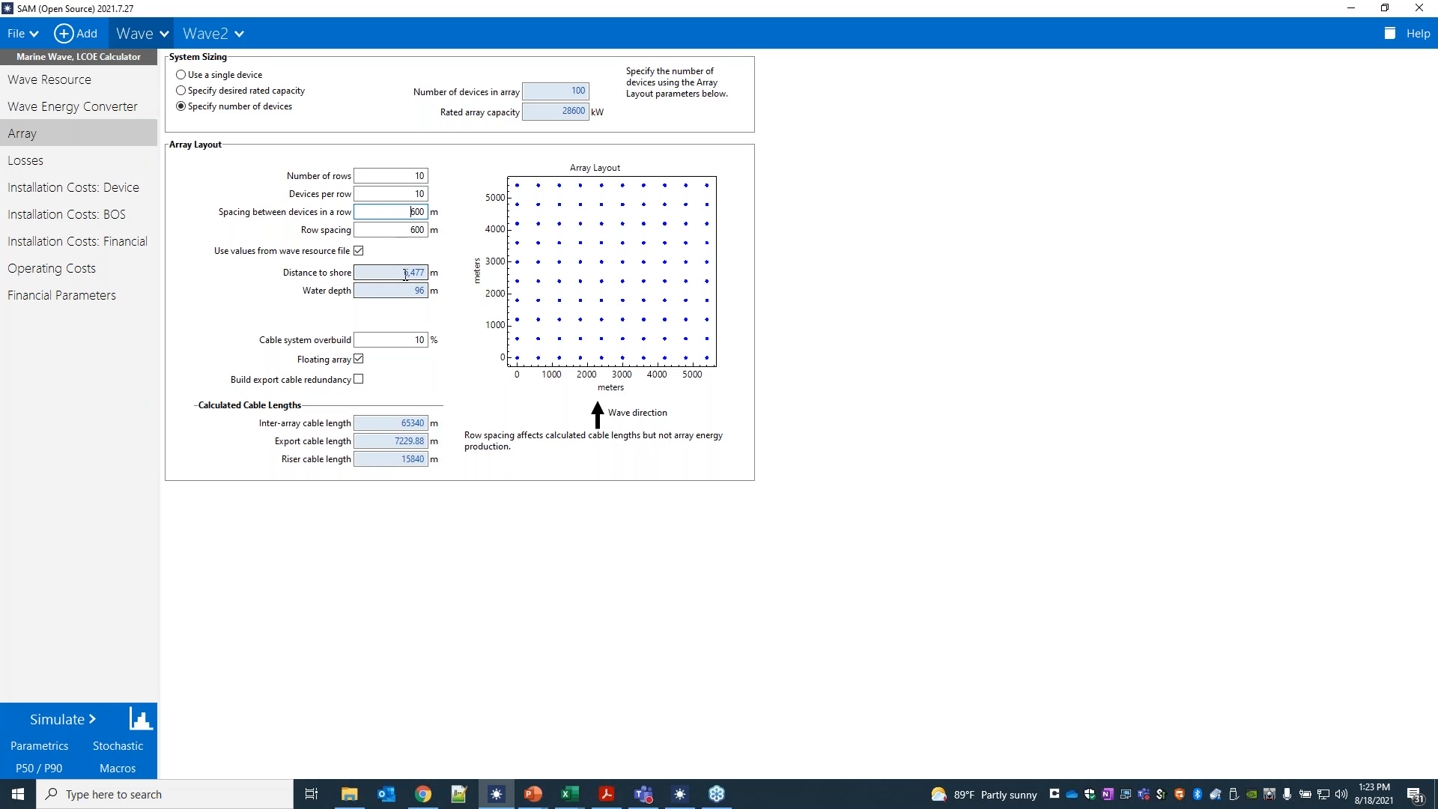
click(419, 193)
click(404, 172)
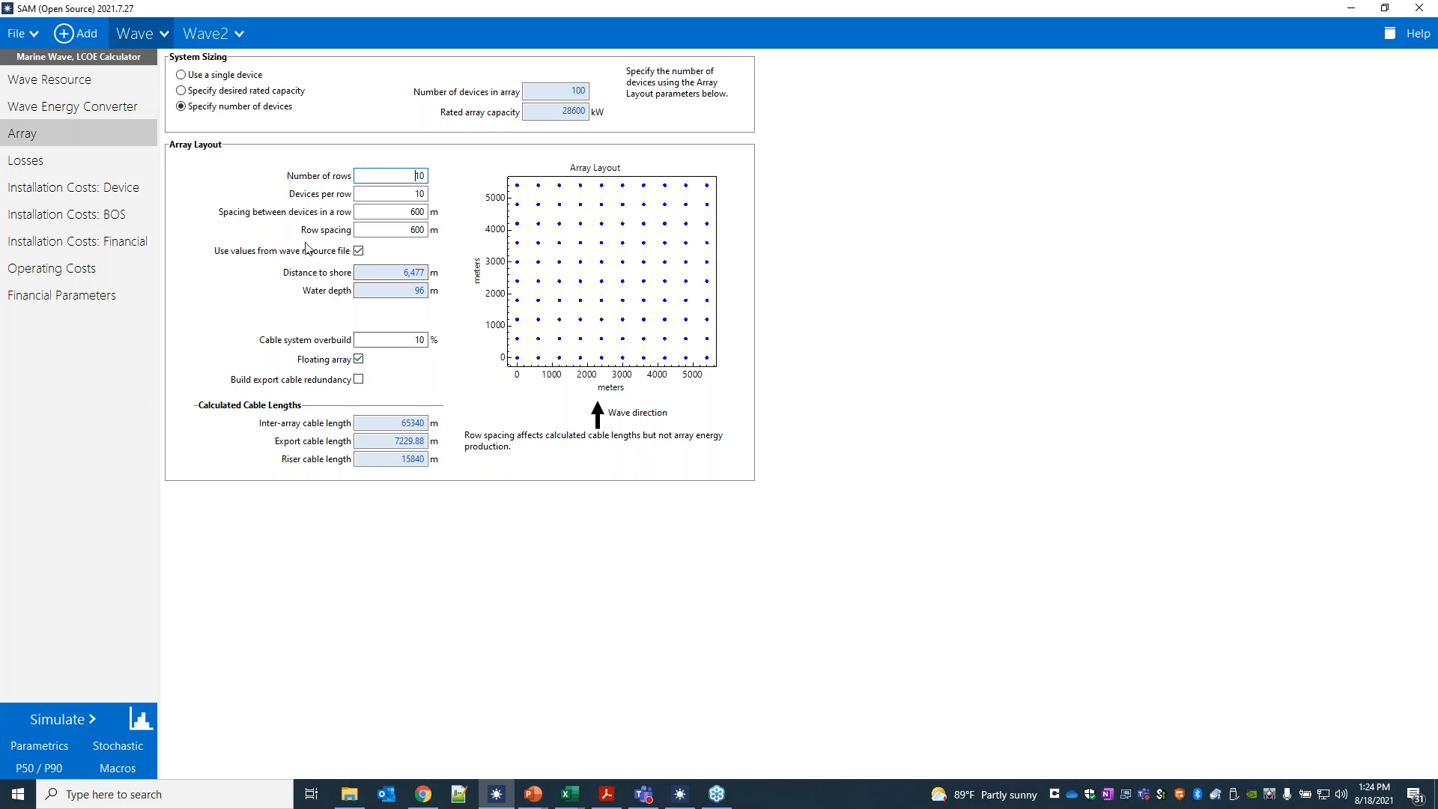
Toggle the array's use of wave resource file values, leaving it off with distance to shore and water depth open for manual entry
click(359, 251)
click(358, 252)
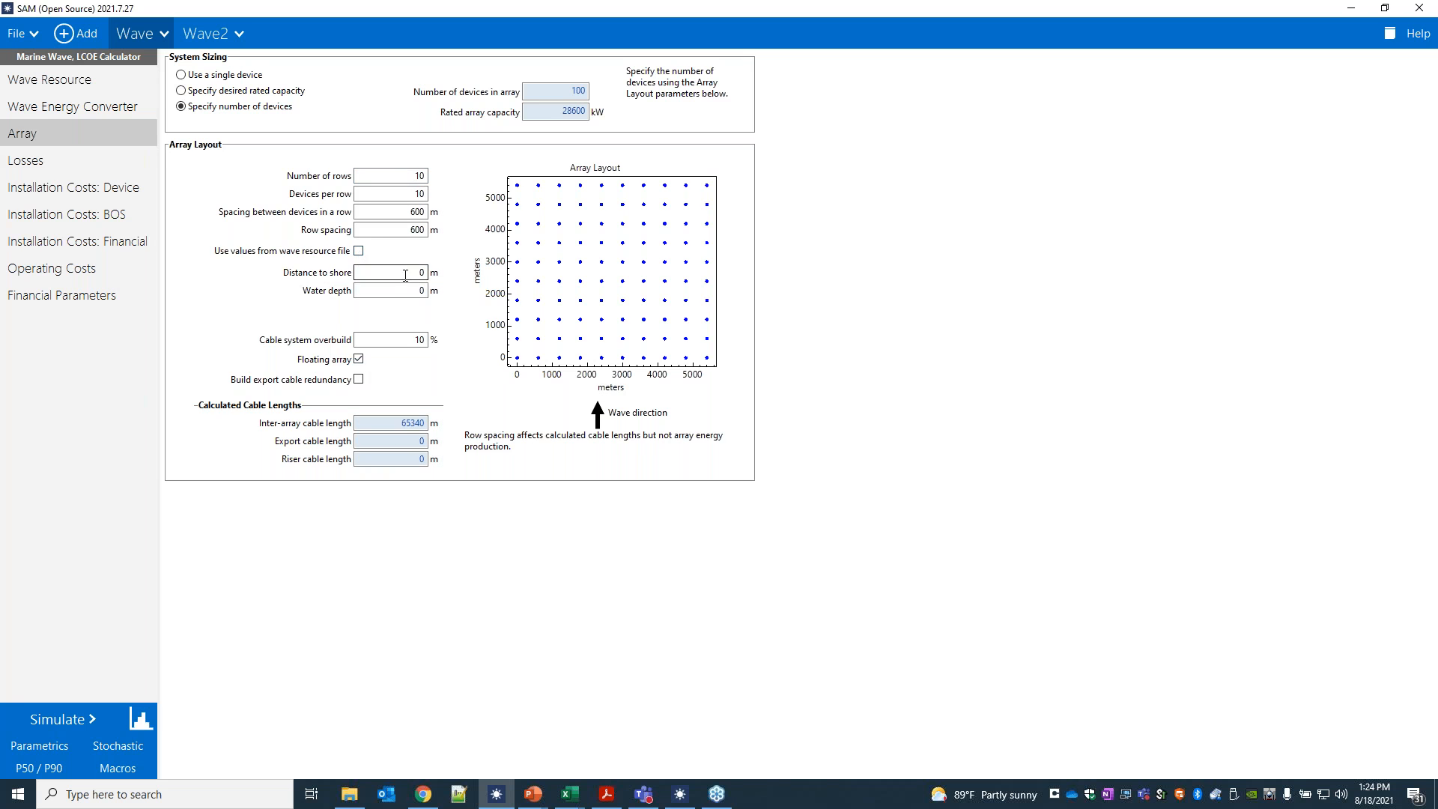
click(359, 251)
click(422, 272)
click(418, 290)
Review the loss categories, and in the device installation costs enter the structural assembly cost in $/kW as 50
click(32, 166)
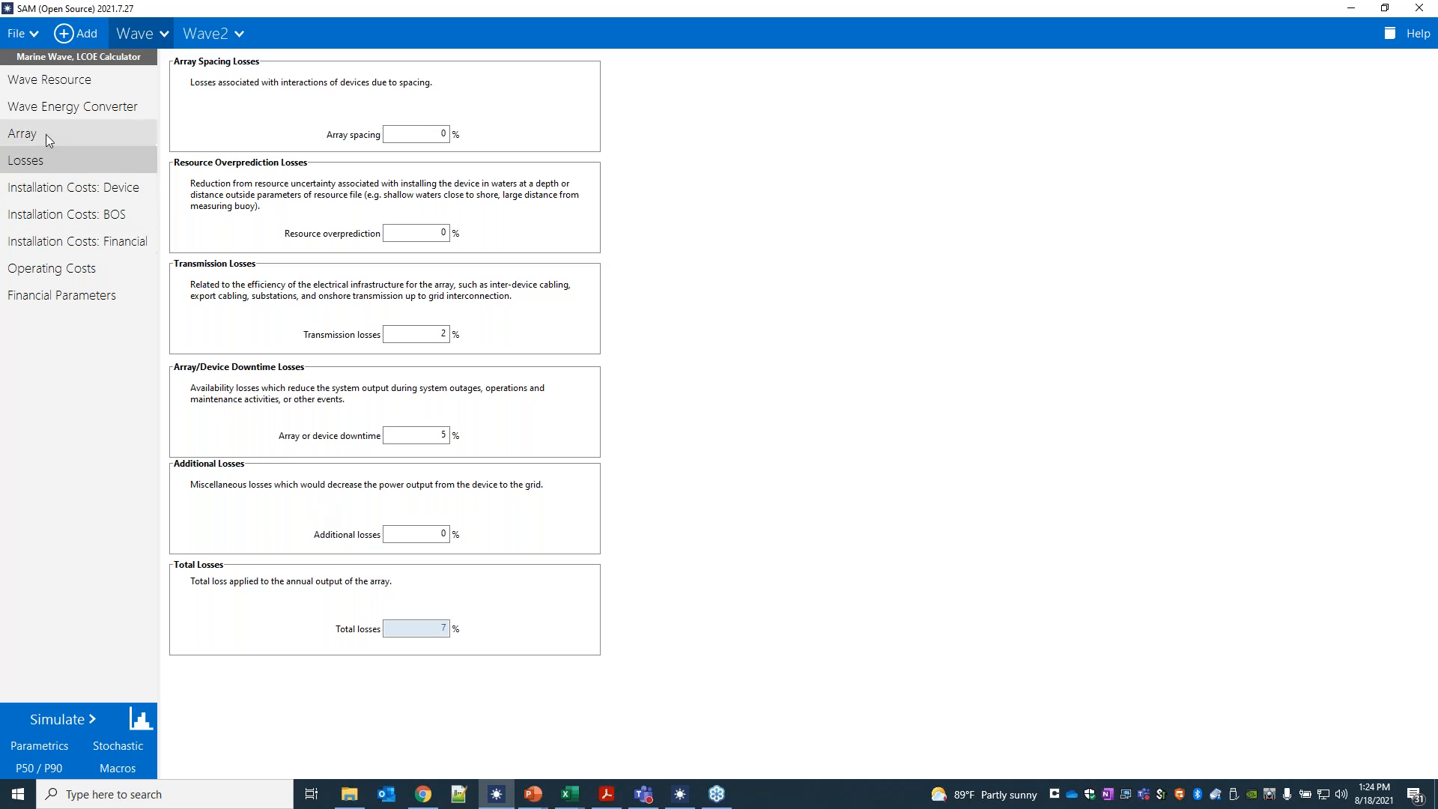
click(55, 190)
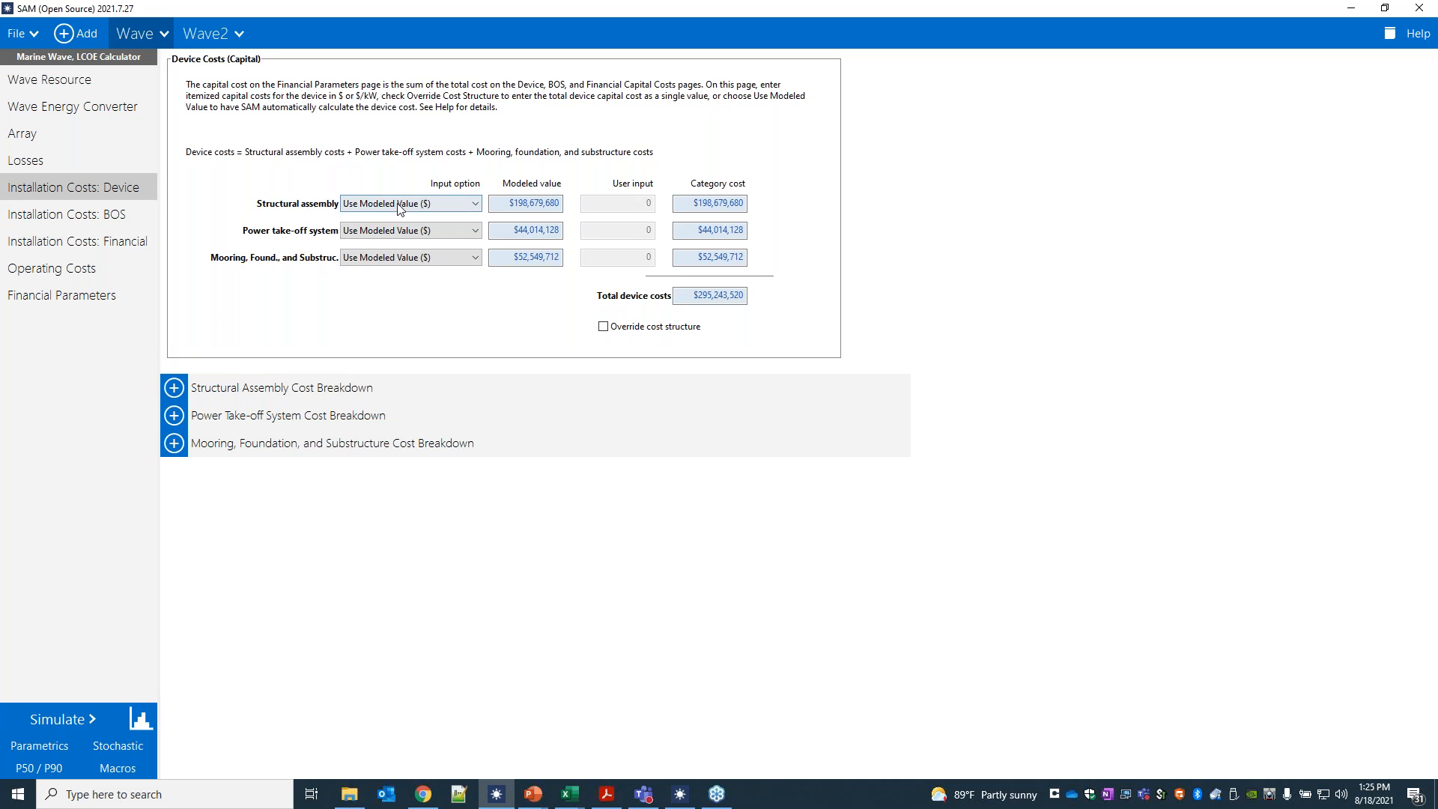
click(423, 207)
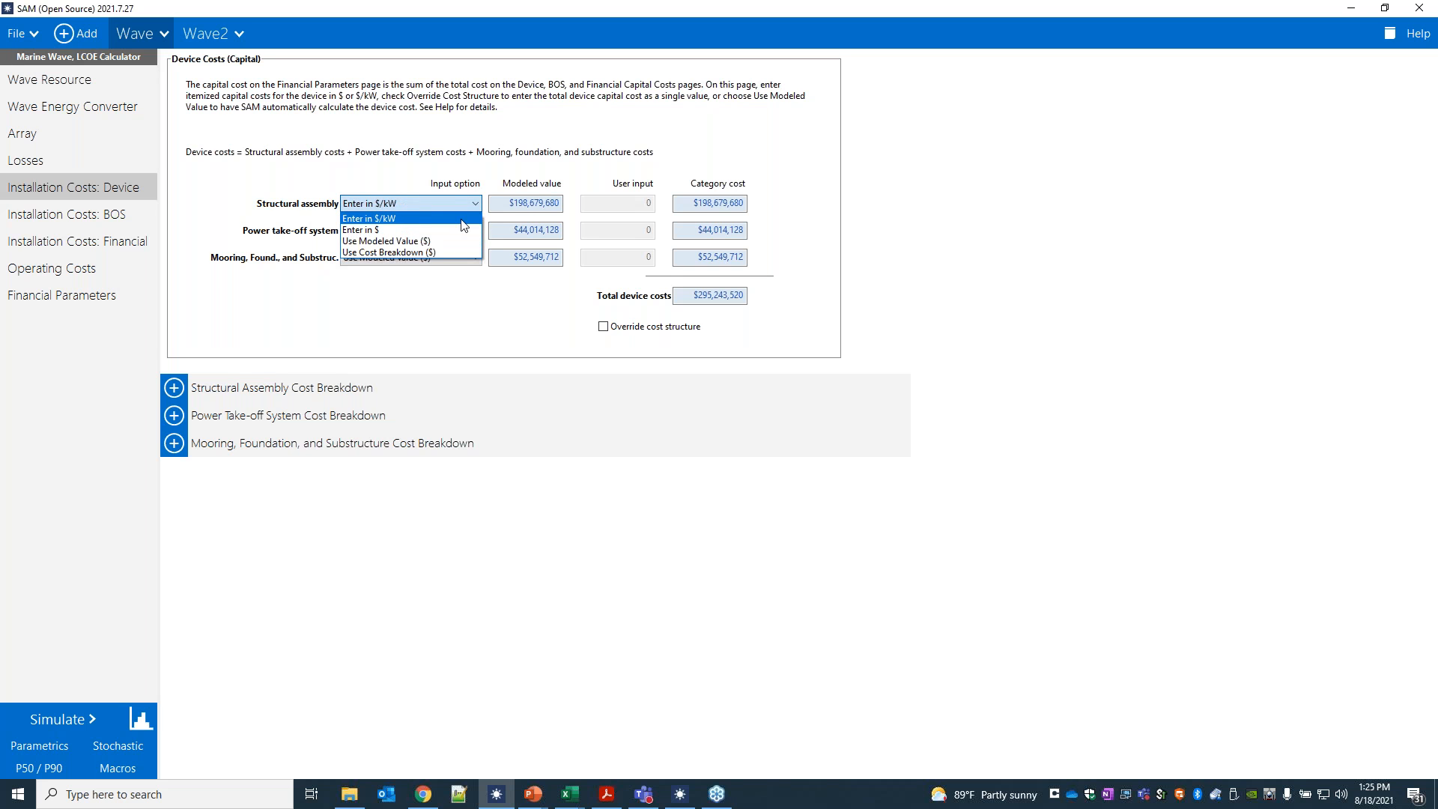
click(462, 219)
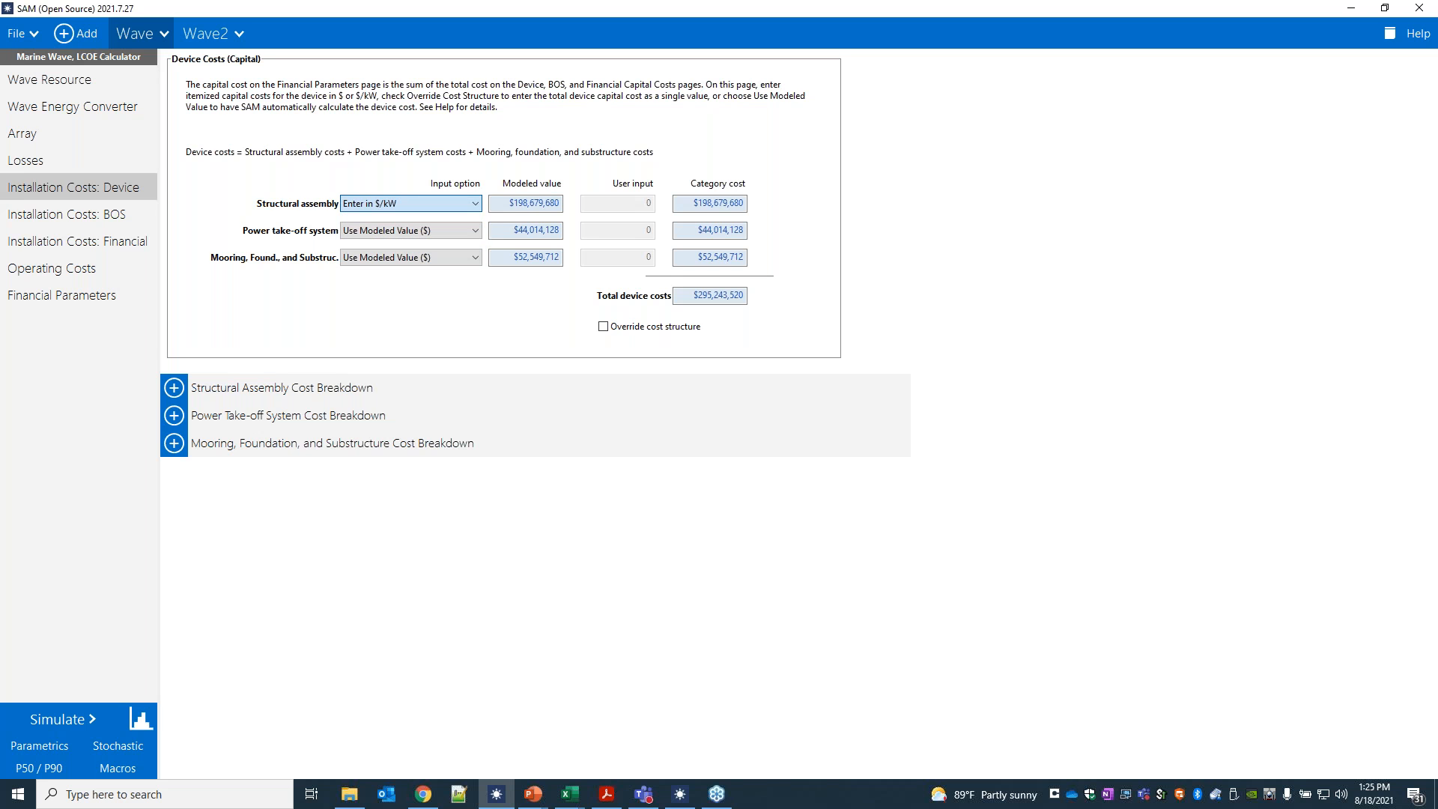
click(650, 203)
text(5)
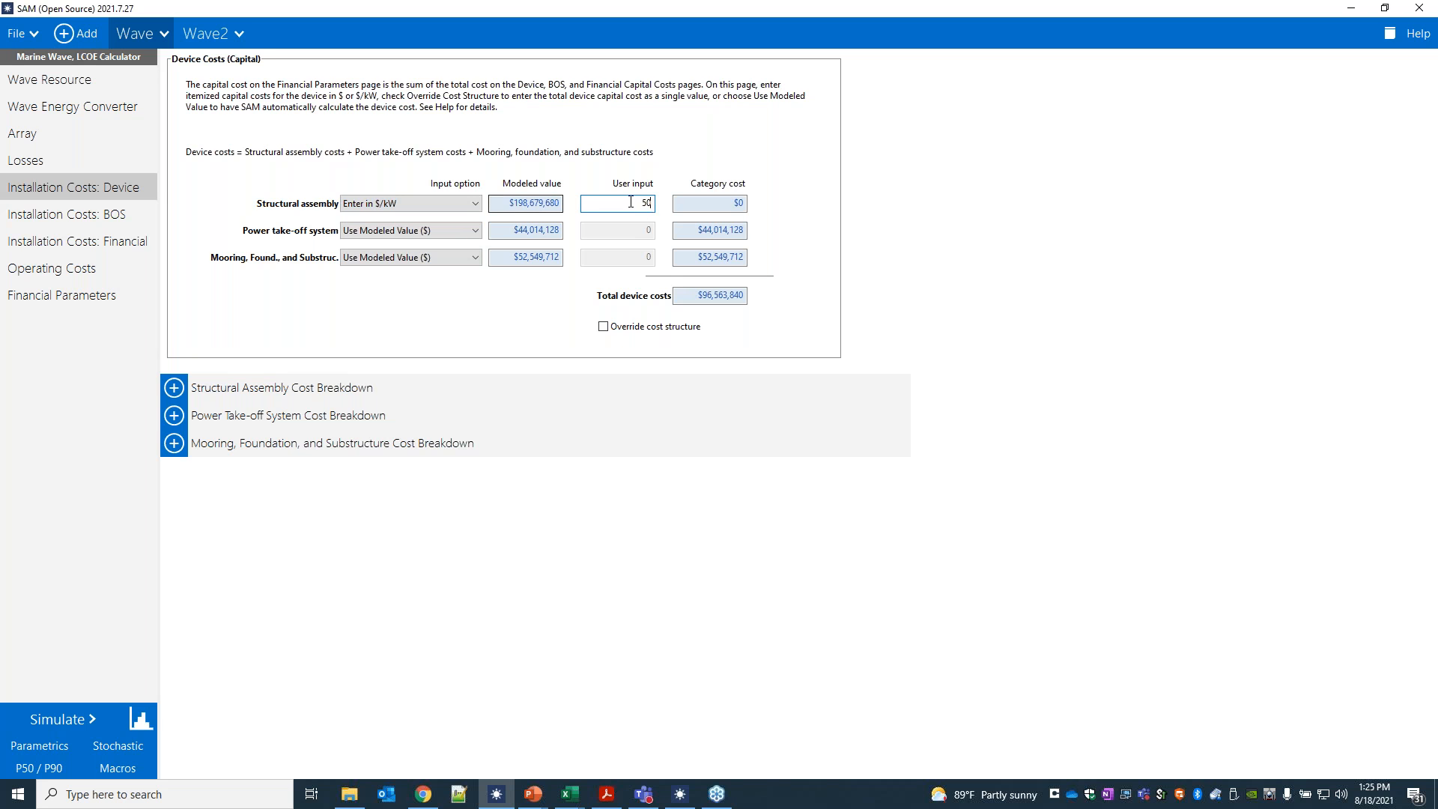
click(534, 207)
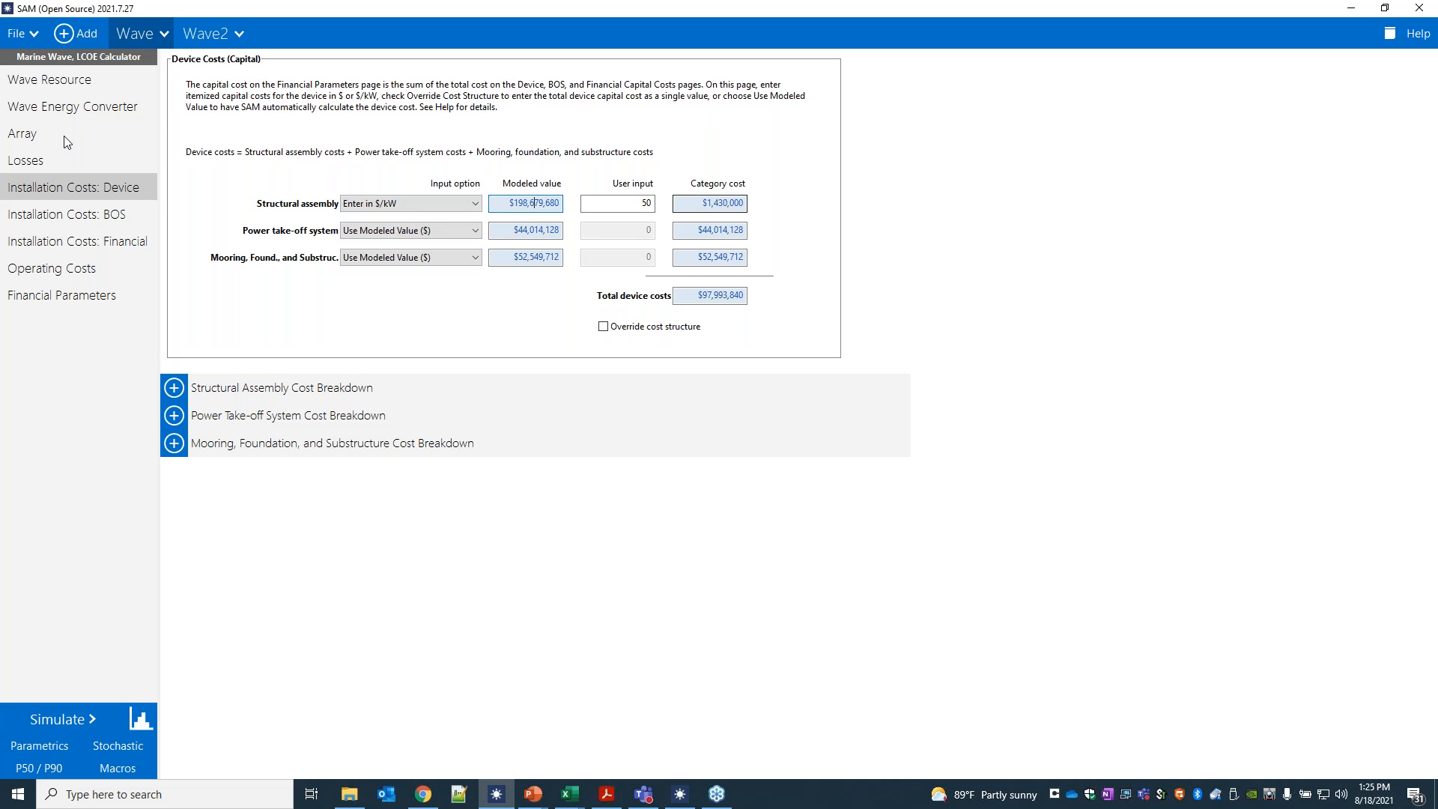
Check the rated array capacity on the Array page that the $/kW device cost is based on
click(65, 138)
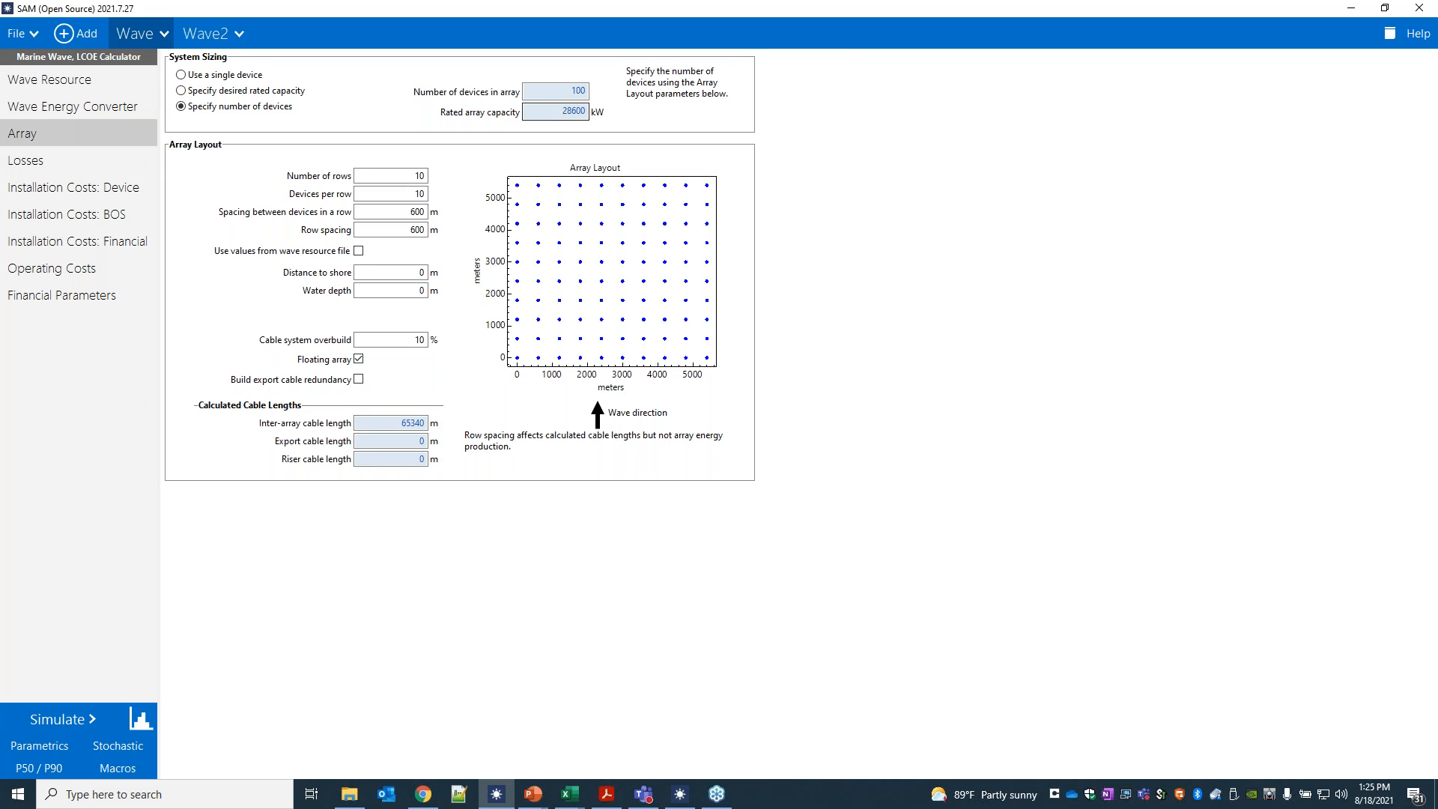
click(564, 114)
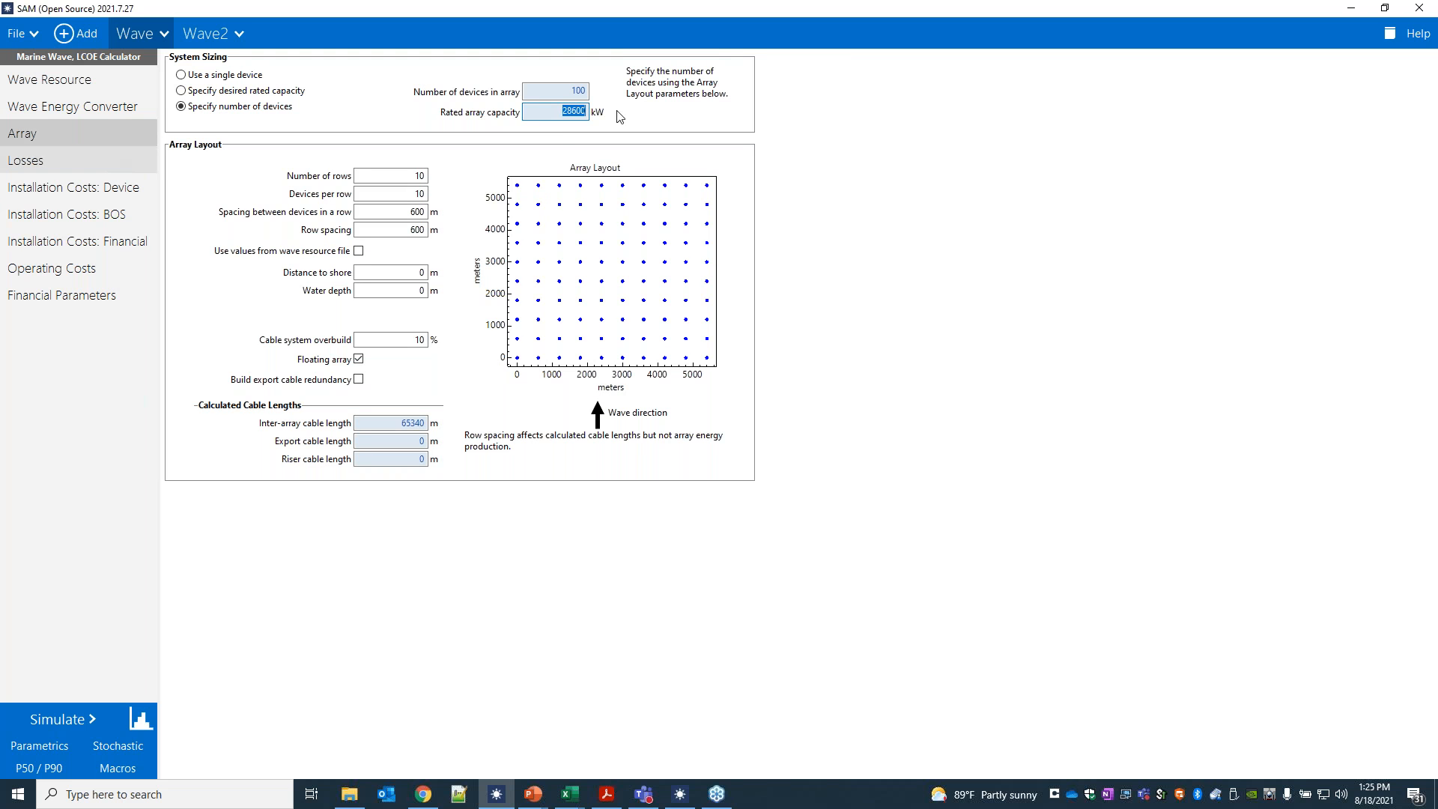
Enter the structural assembly device cost in $ as 10,000,000
click(563, 111)
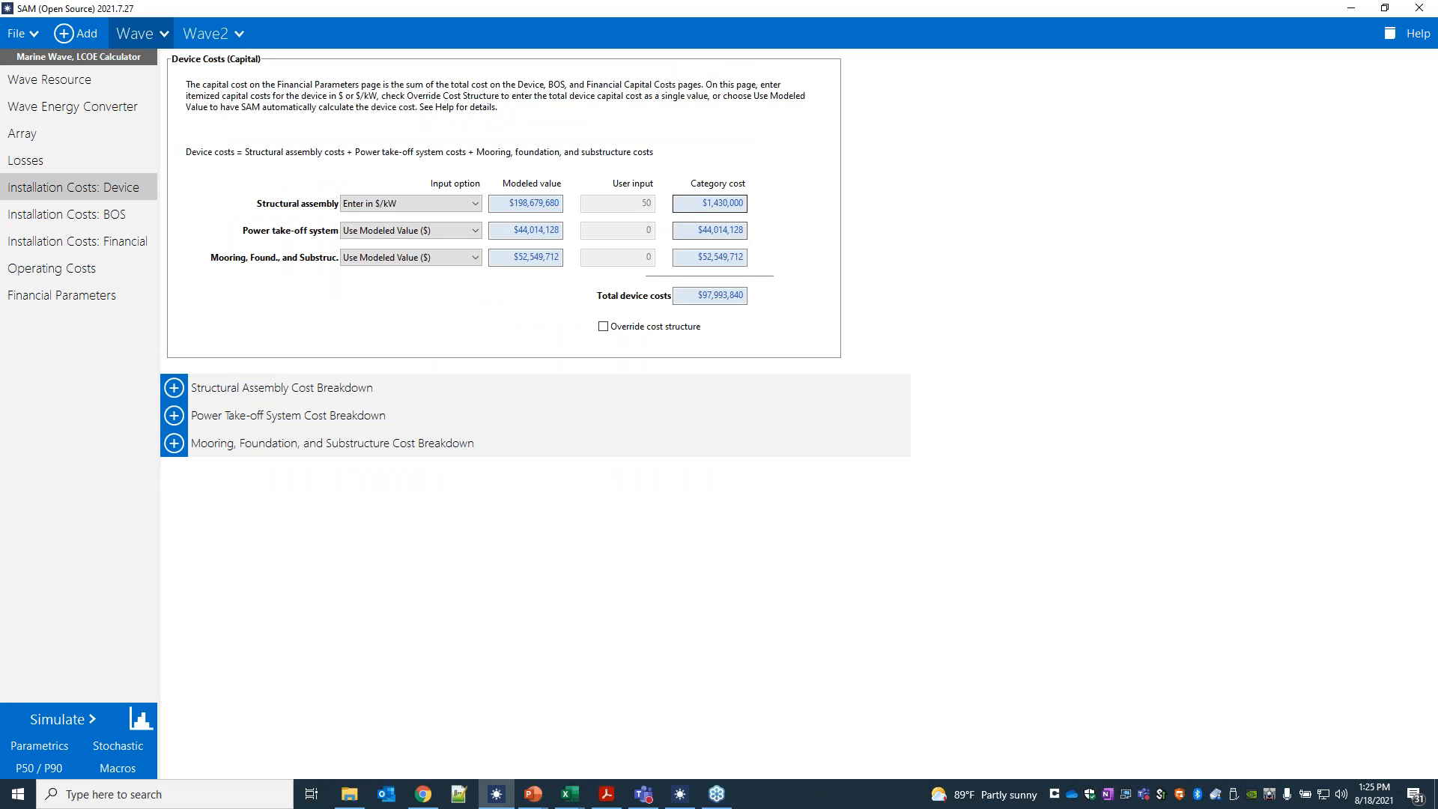
click(397, 204)
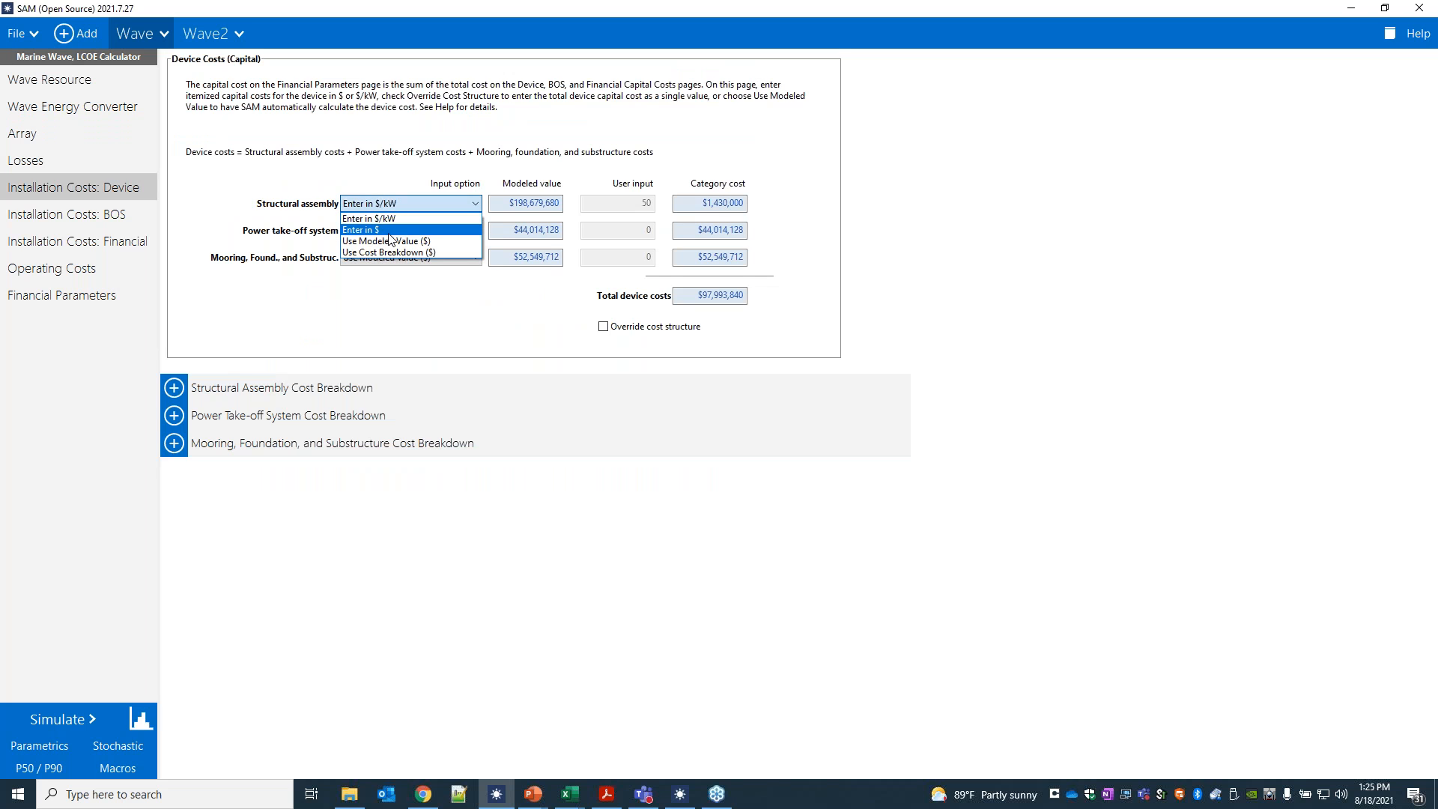
click(389, 231)
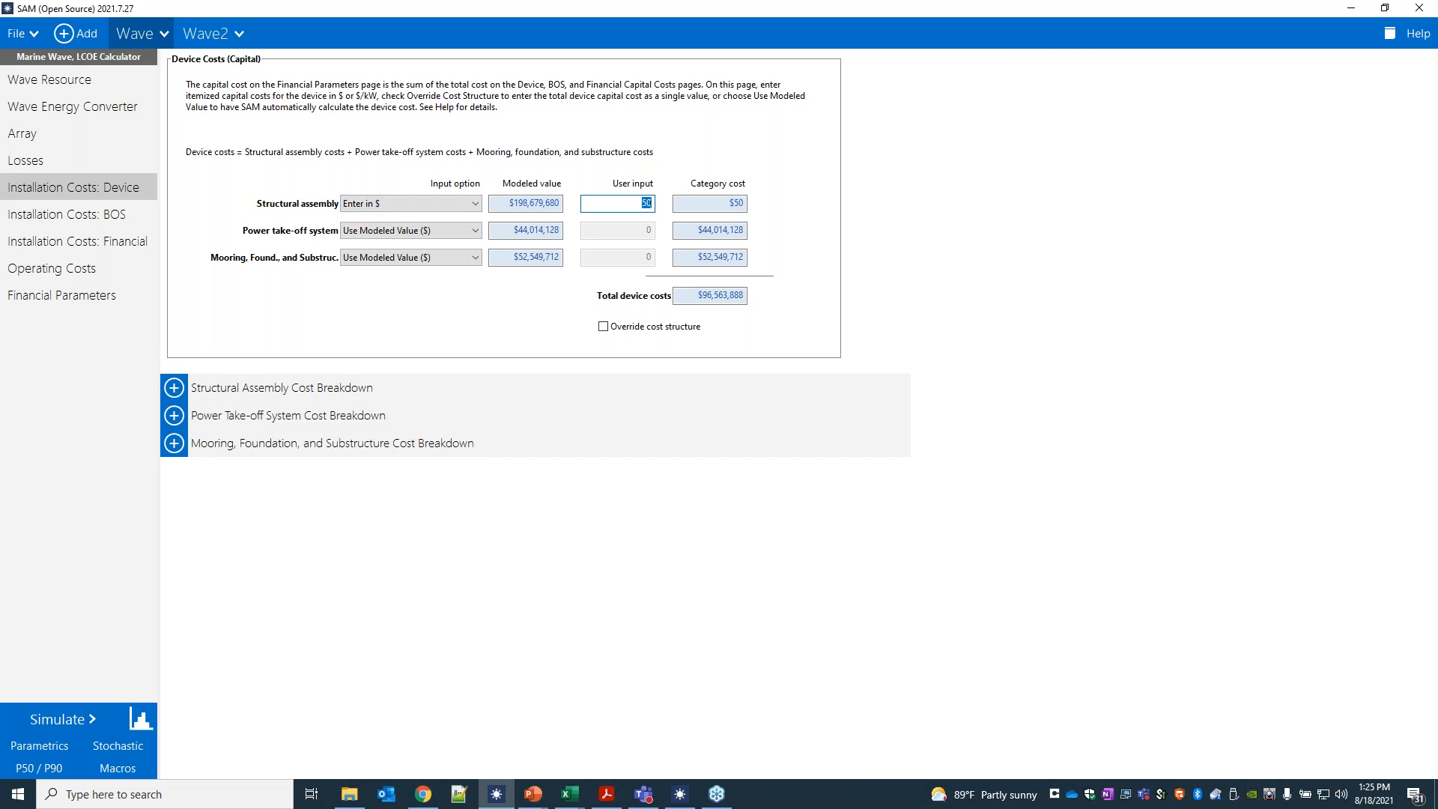
text(10000000)
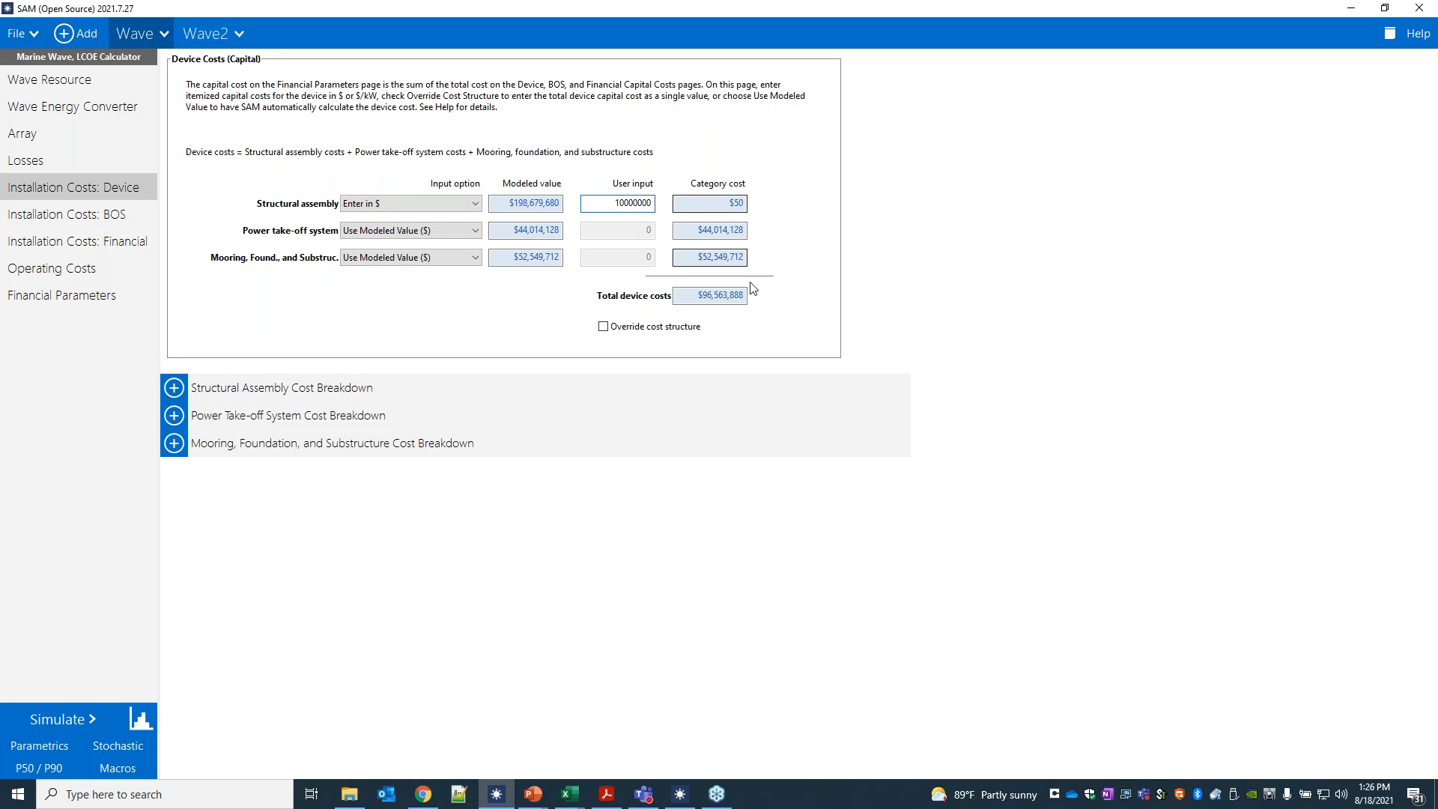
key(Return)
click(702, 237)
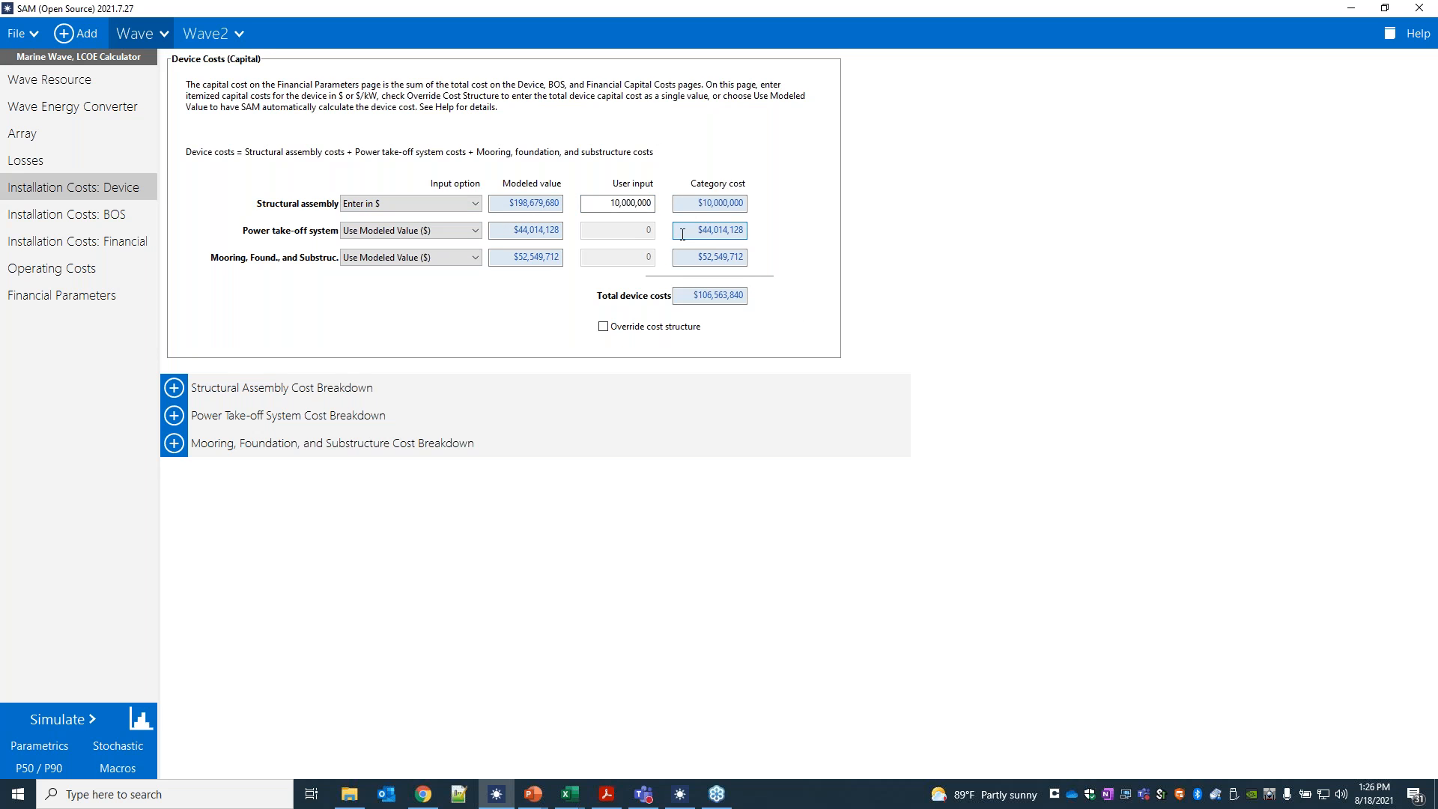
Switch the structural assembly cost to Use Modeled Value ($)
click(402, 205)
click(397, 241)
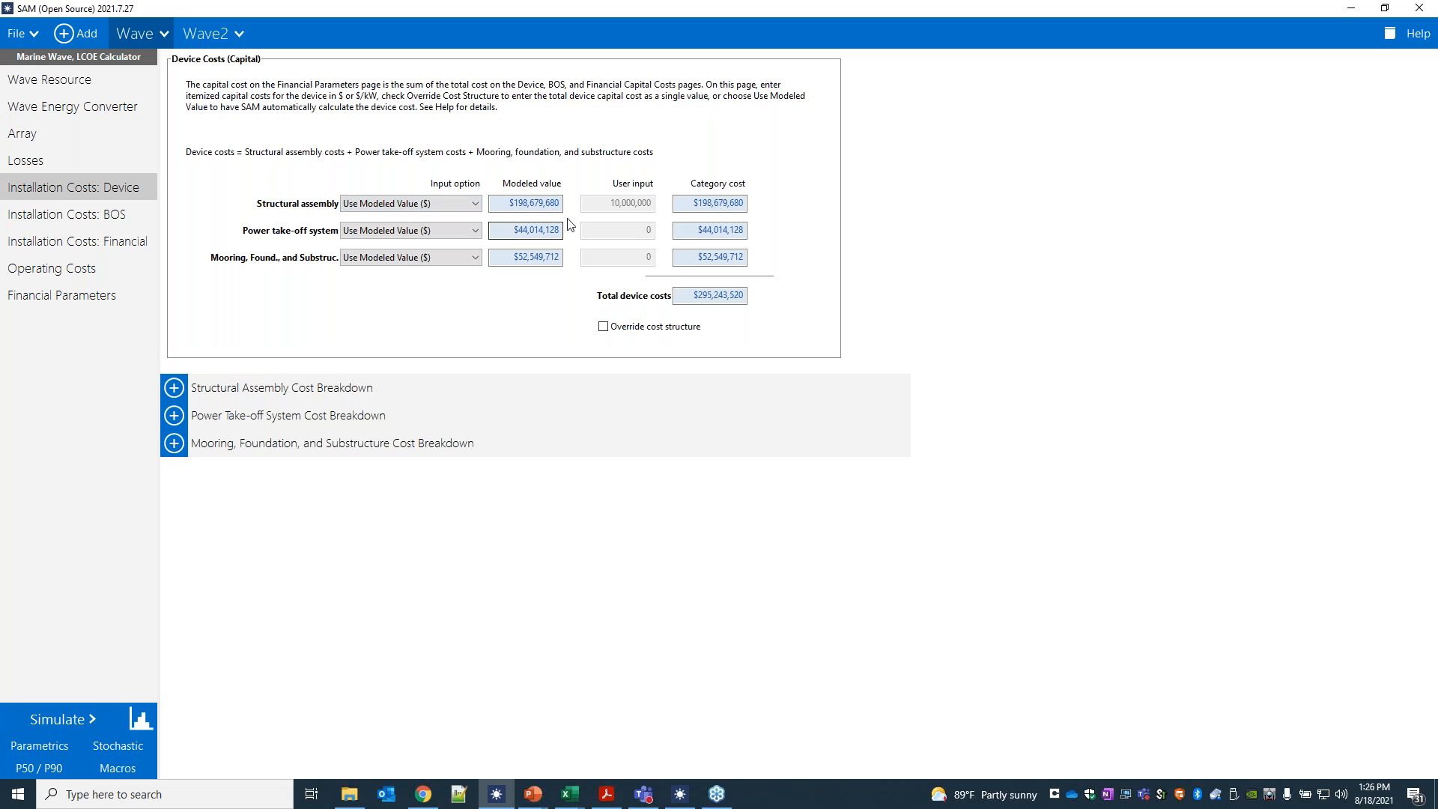
click(527, 202)
Set the structural assembly cost to Use Cost Breakdown ($) and look through its cost breakdown categories
click(407, 206)
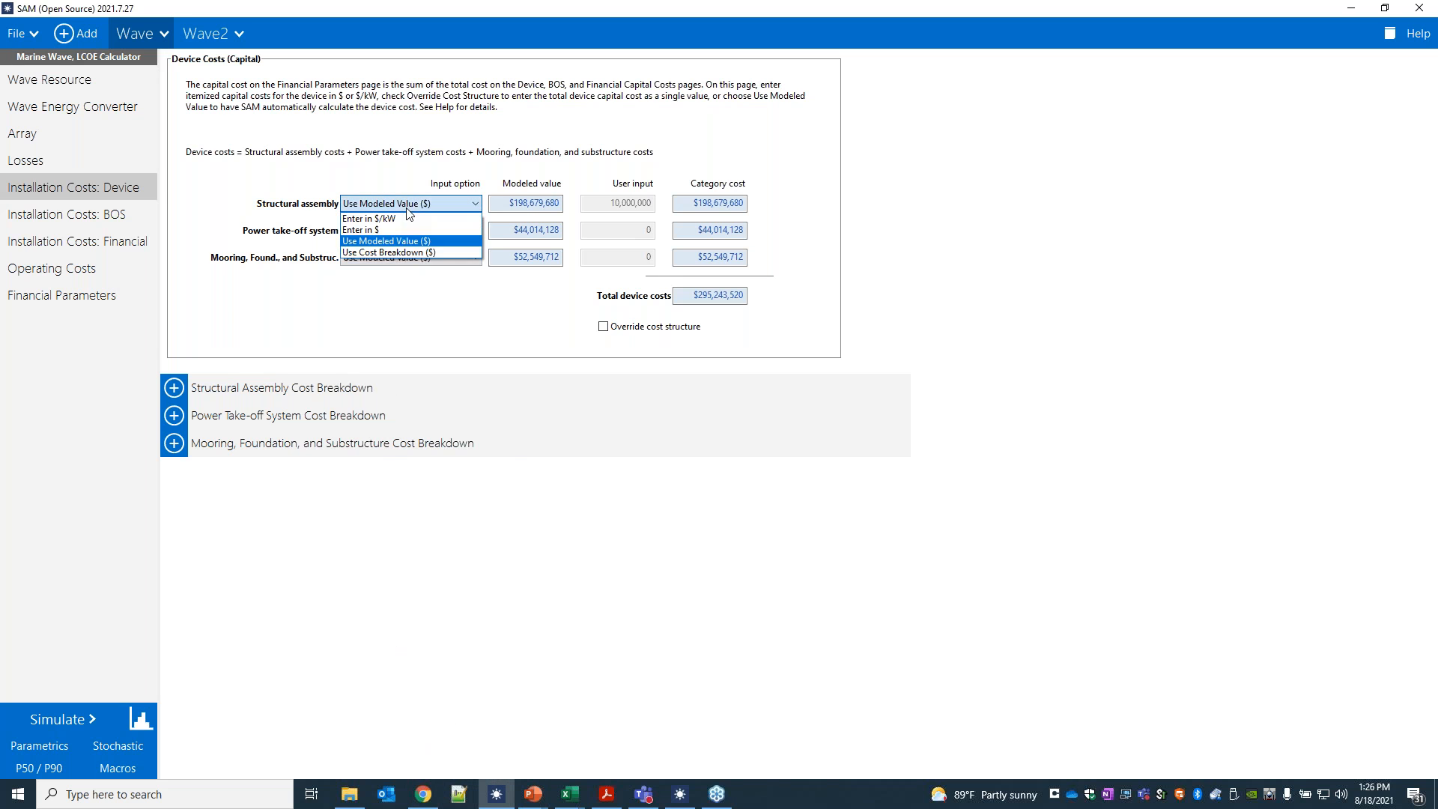
click(395, 253)
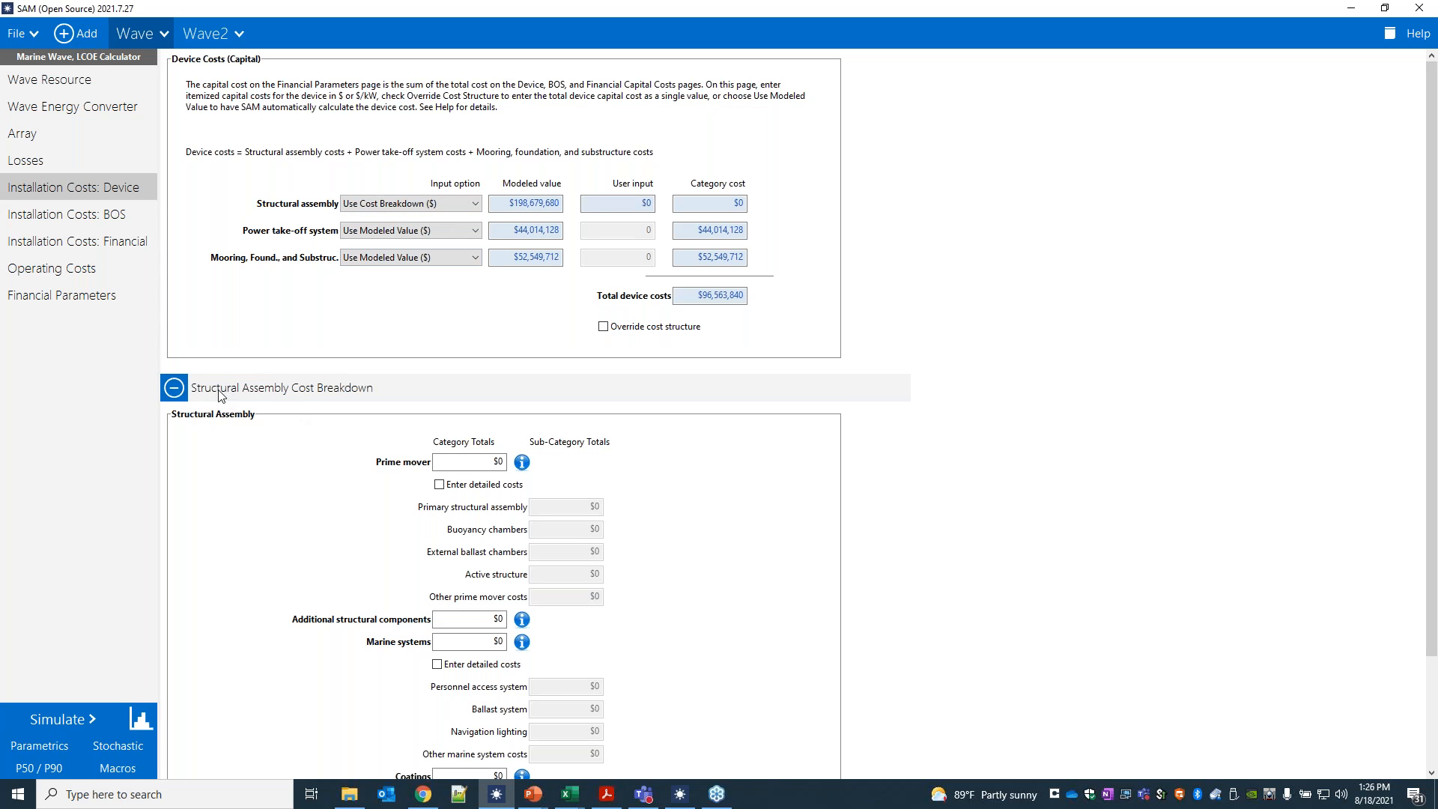
scroll(931, 450, down, 3)
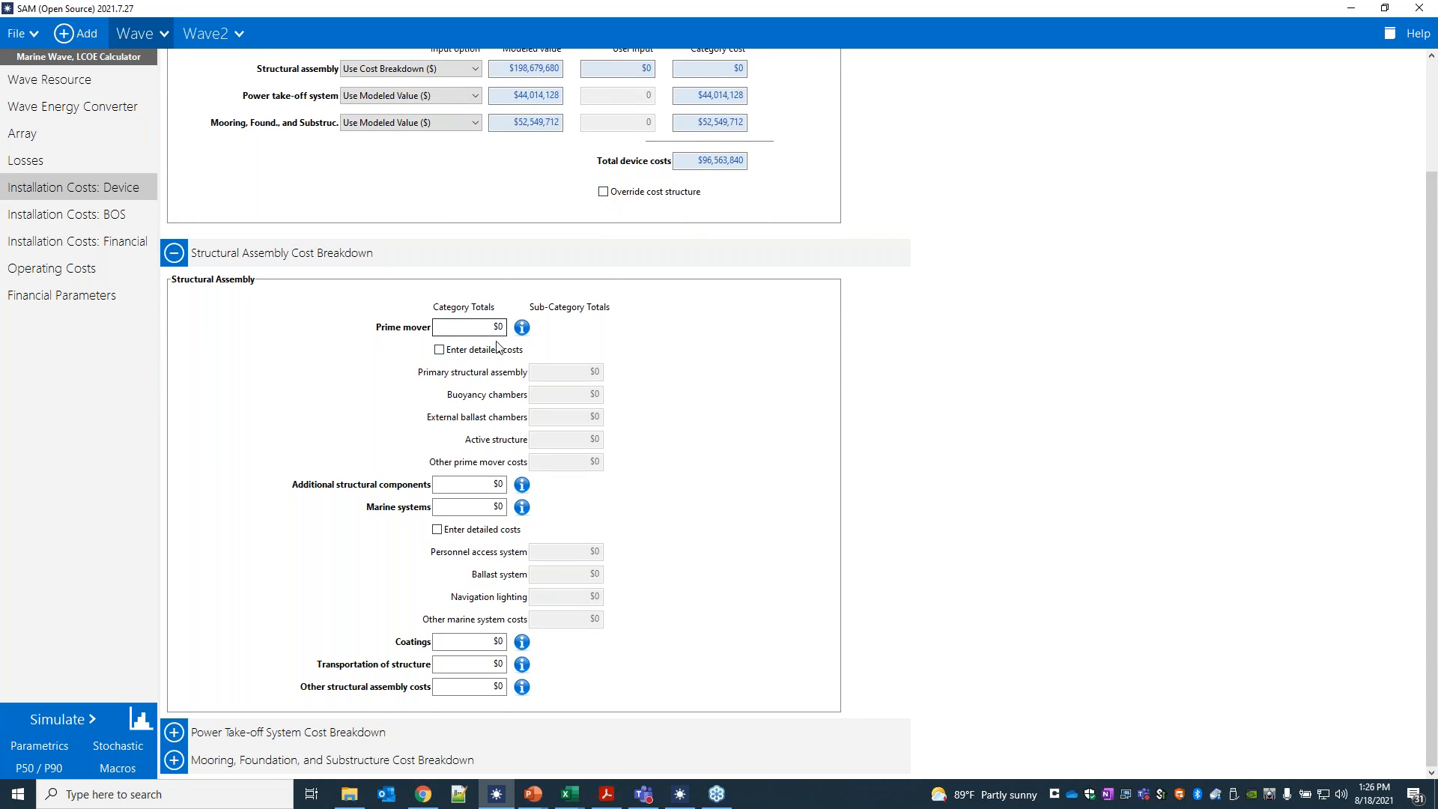
scroll(285, 217, up, 3)
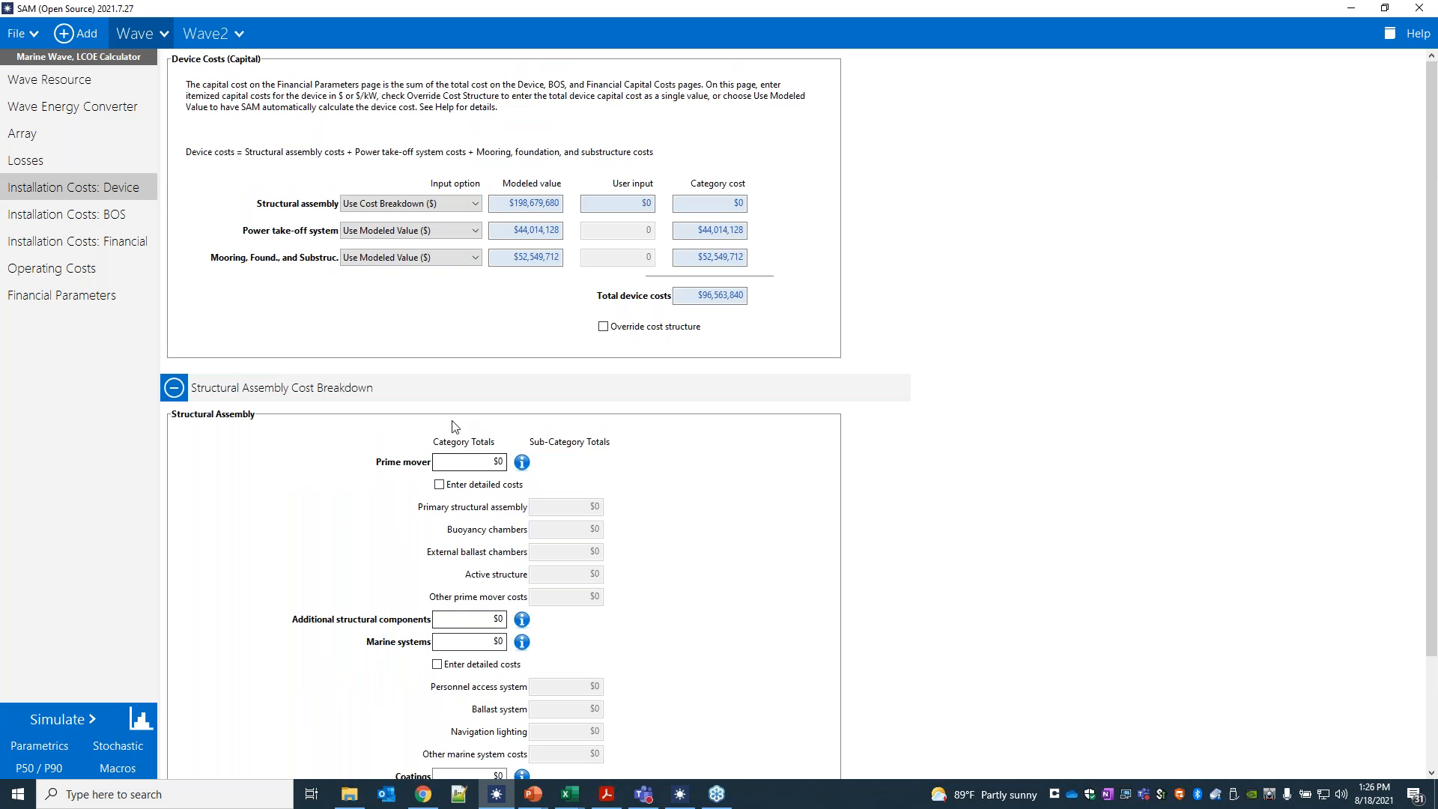
scroll(486, 462, down, 3)
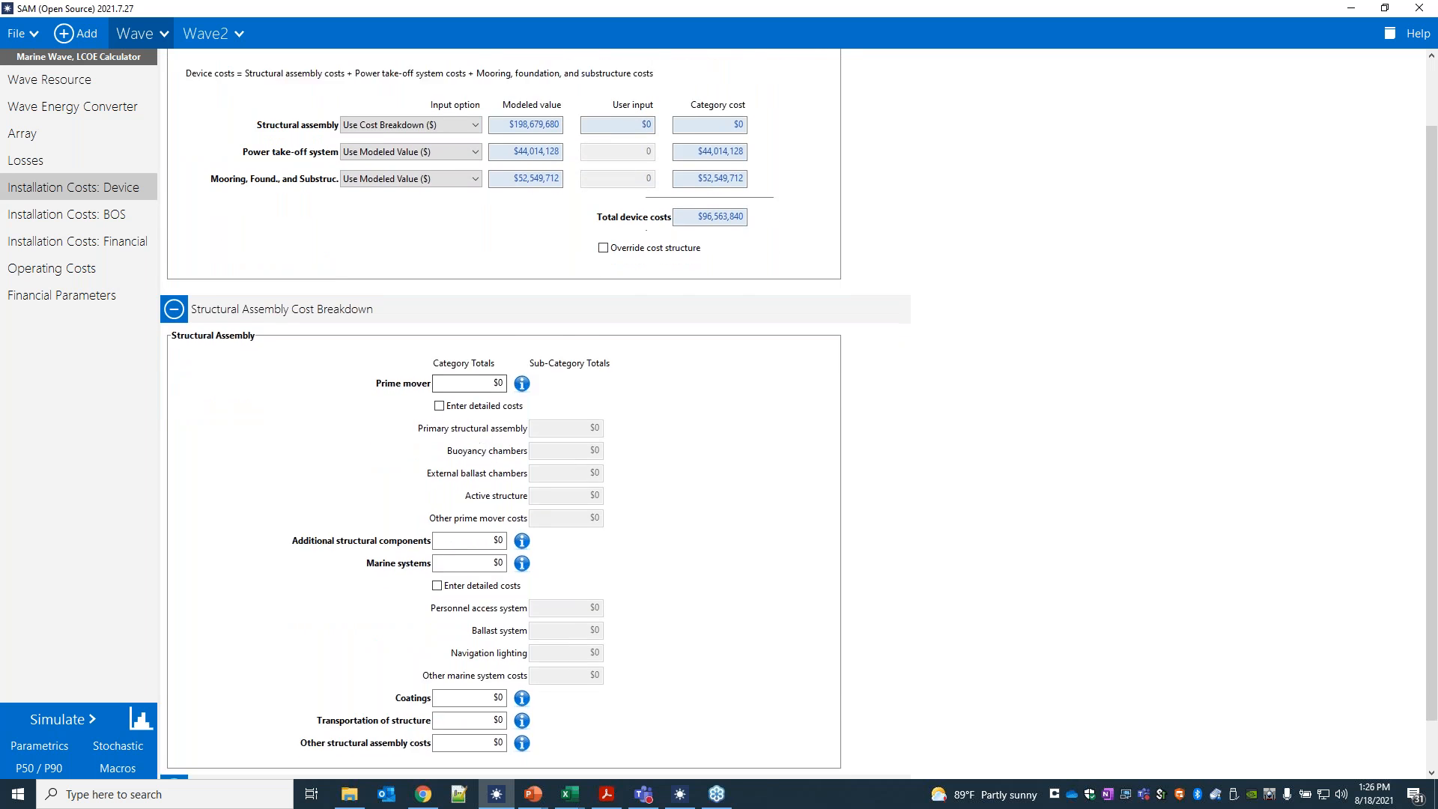
Try detailed cost entry for the prime mover in the structural assembly breakdown, leaving the option off
click(491, 327)
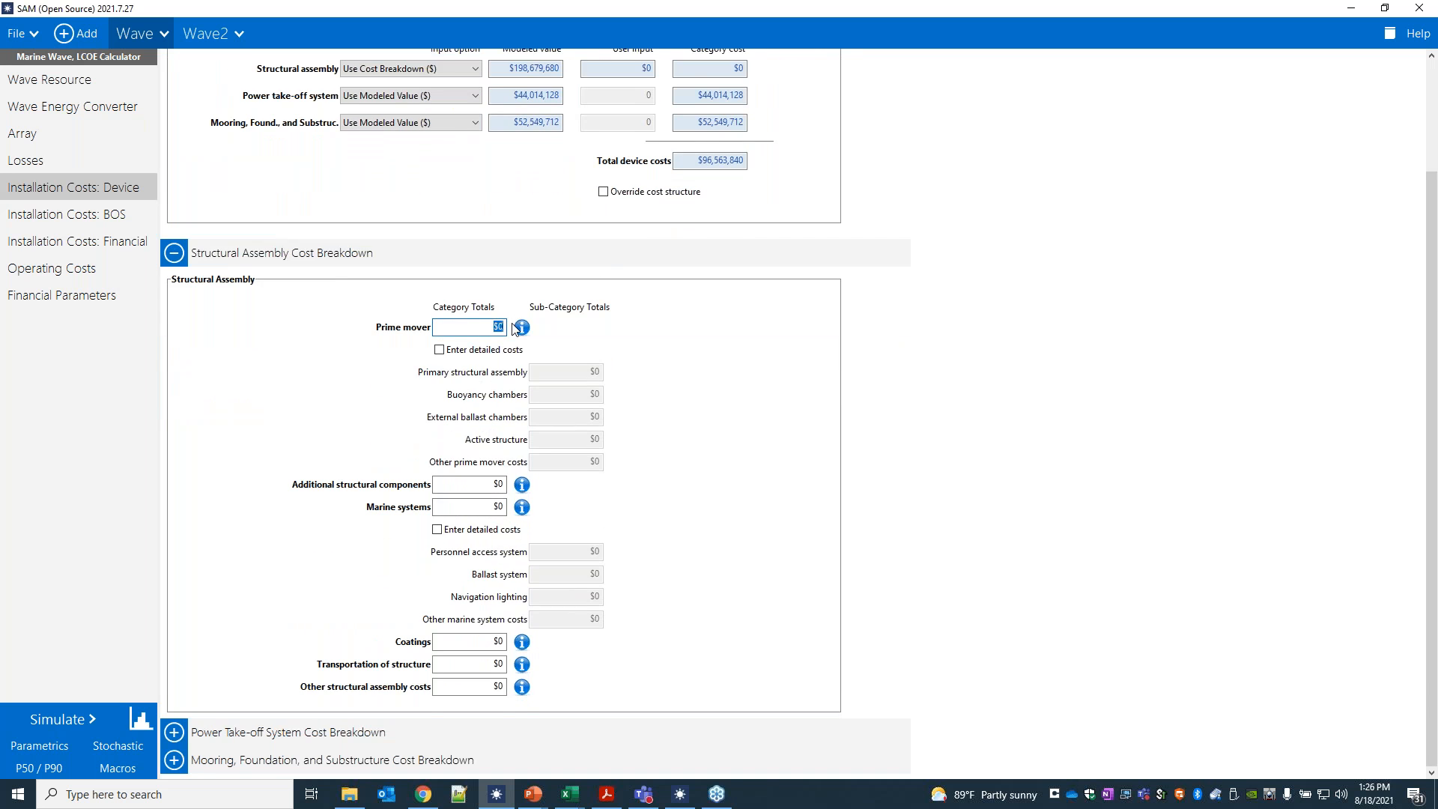
scroll(830, 373, up, 2)
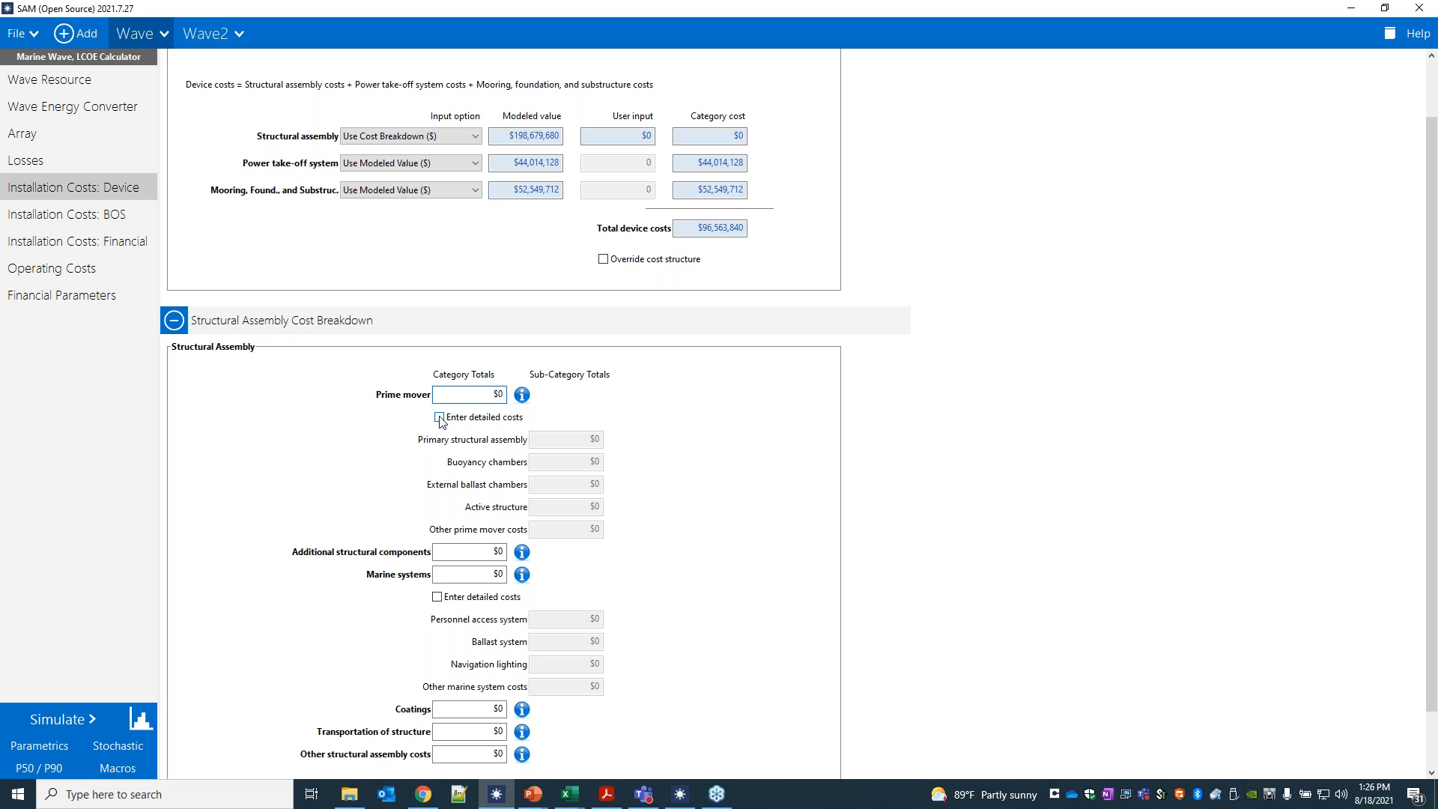
click(440, 417)
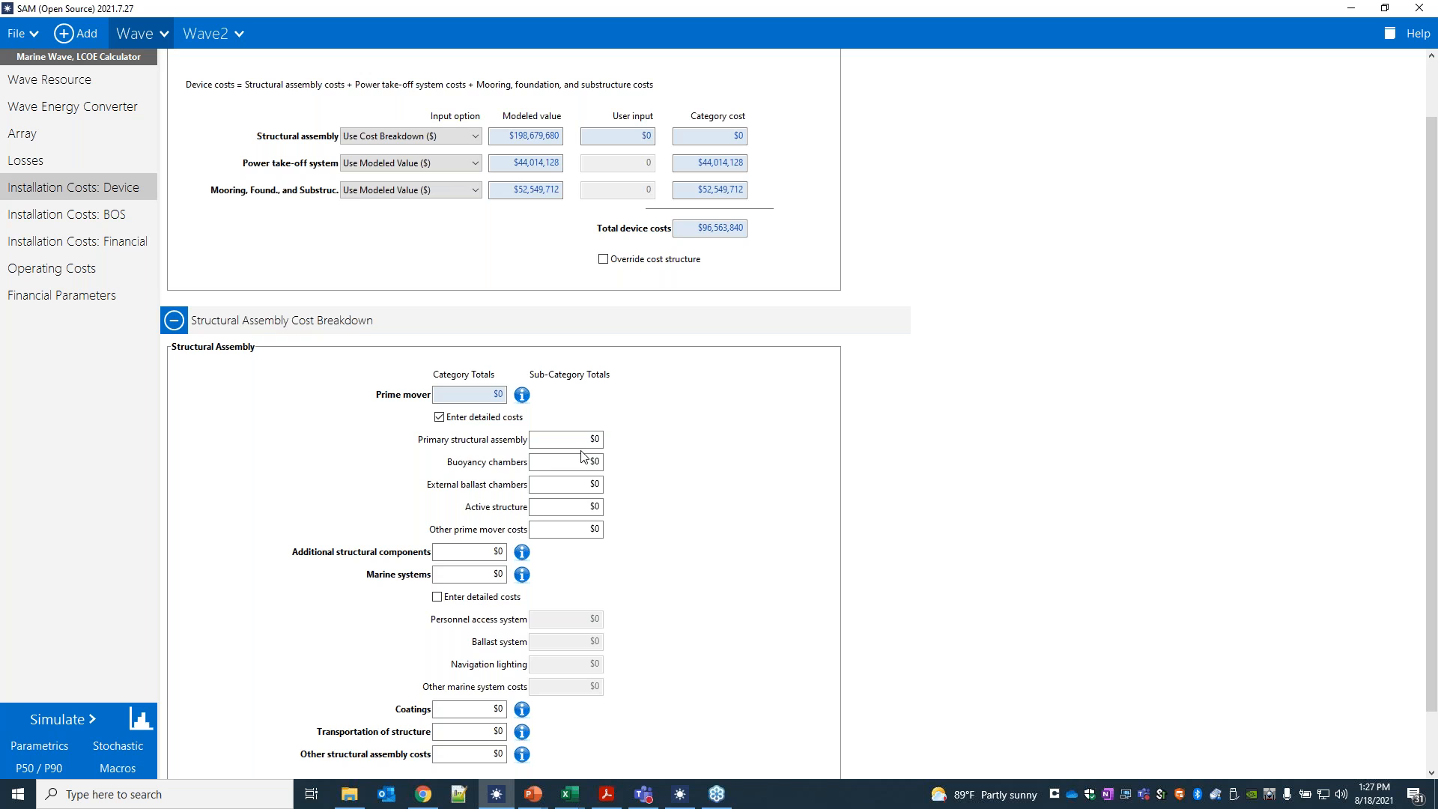
click(439, 418)
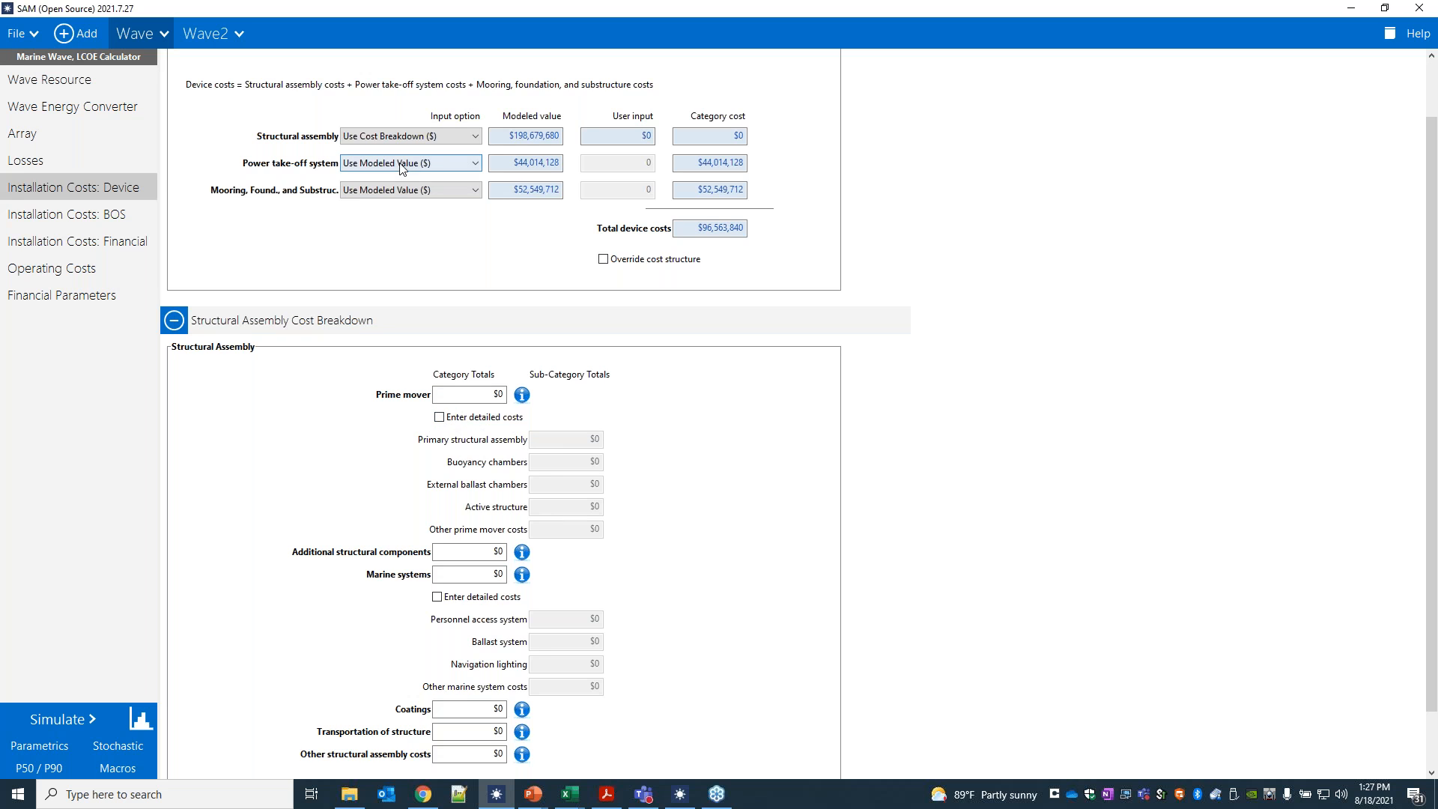
Collapse the structural assembly breakdown and review the categories in the power take-off system cost breakdown
click(175, 322)
click(173, 415)
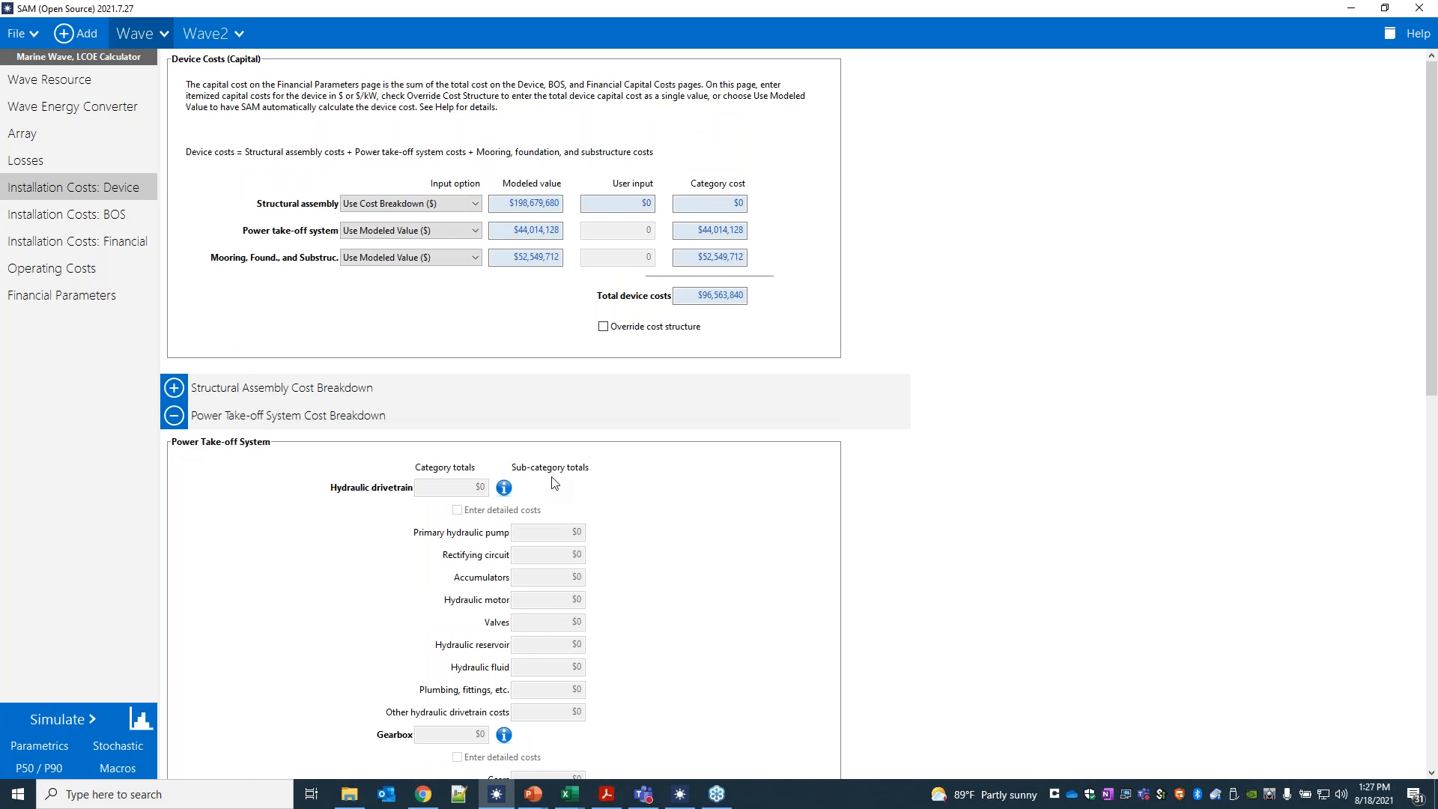
scroll(514, 447, down, 2)
scroll(514, 447, down, 10)
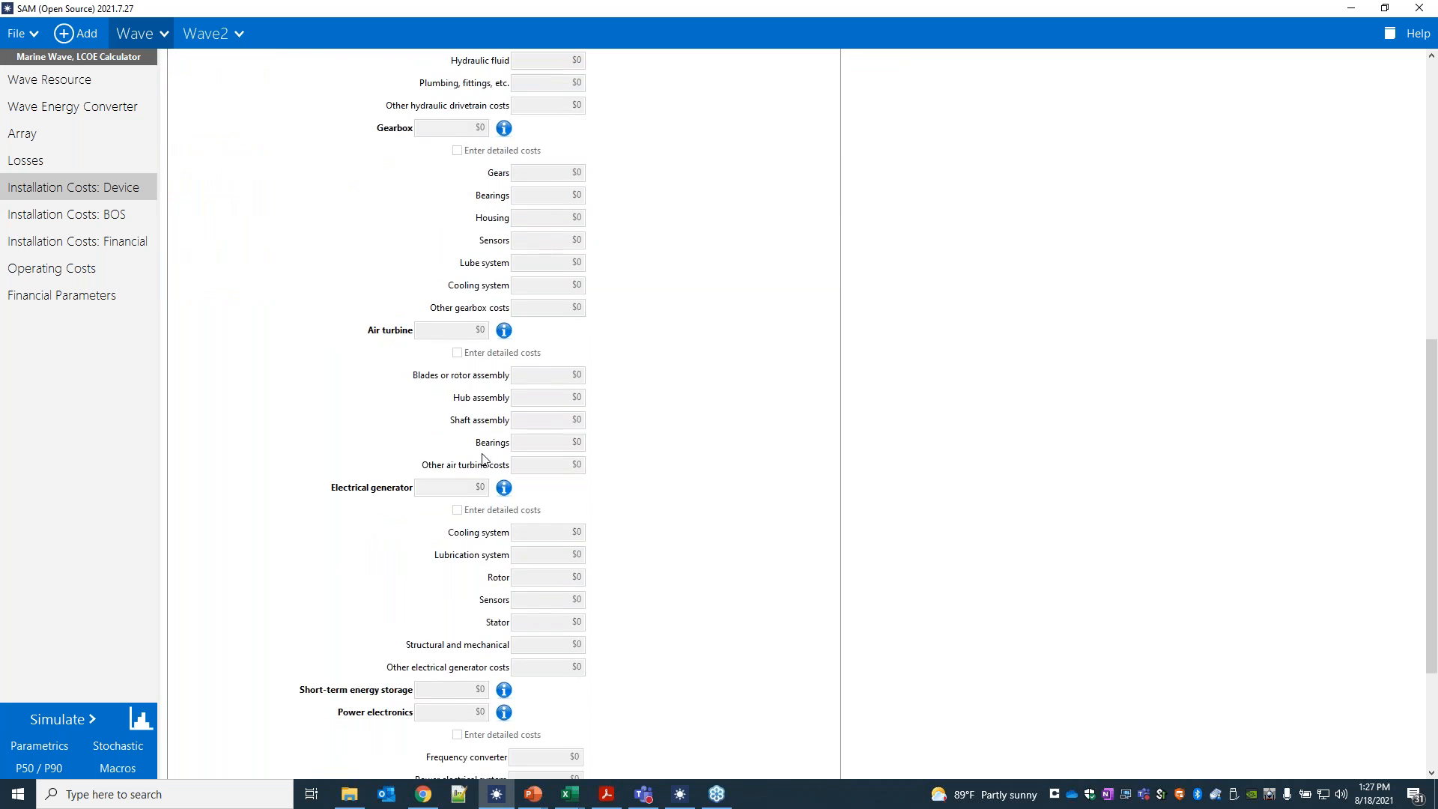
scroll(471, 472, up, 11)
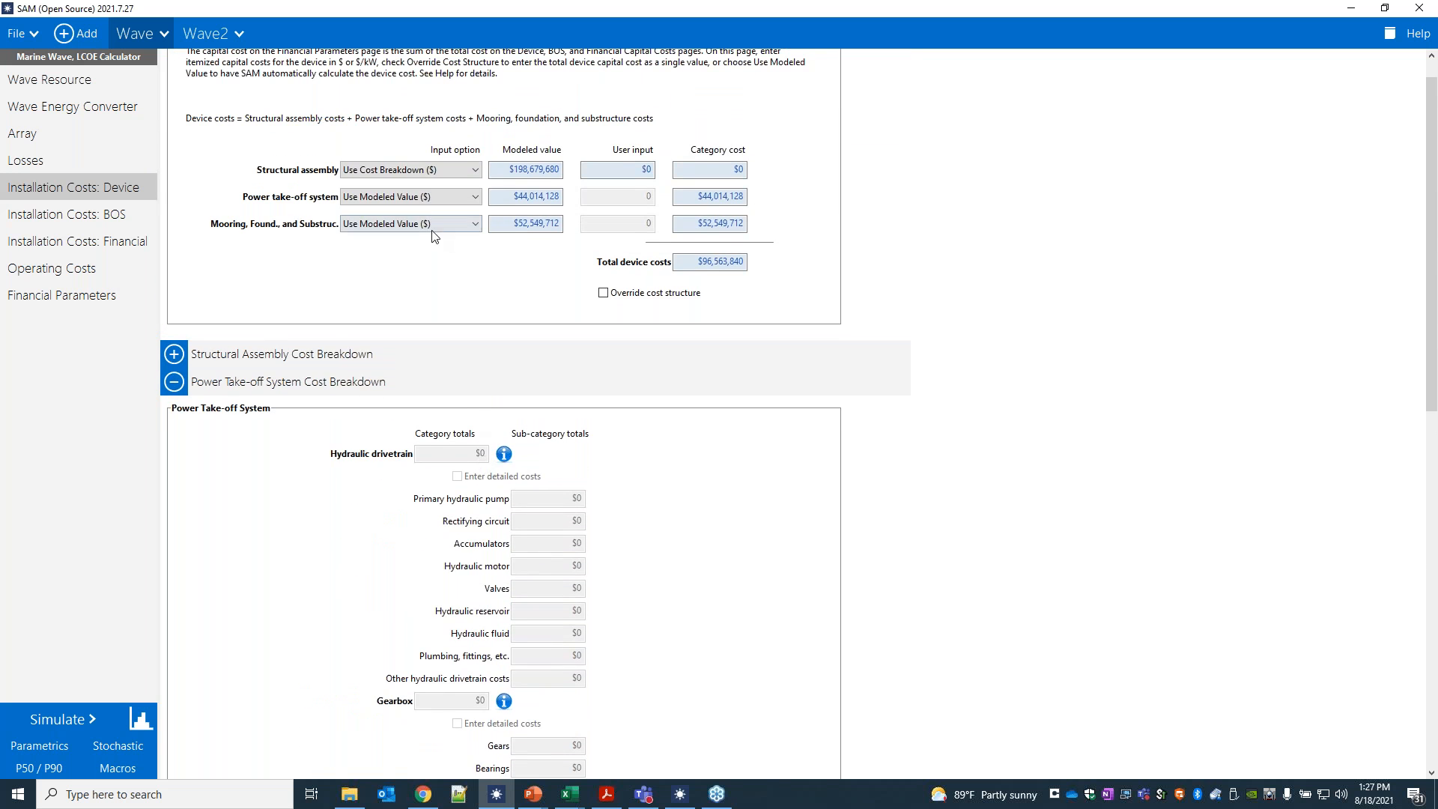
Try Use Cost Breakdown ($) as the input option for the power take-off system cost
click(422, 197)
click(418, 212)
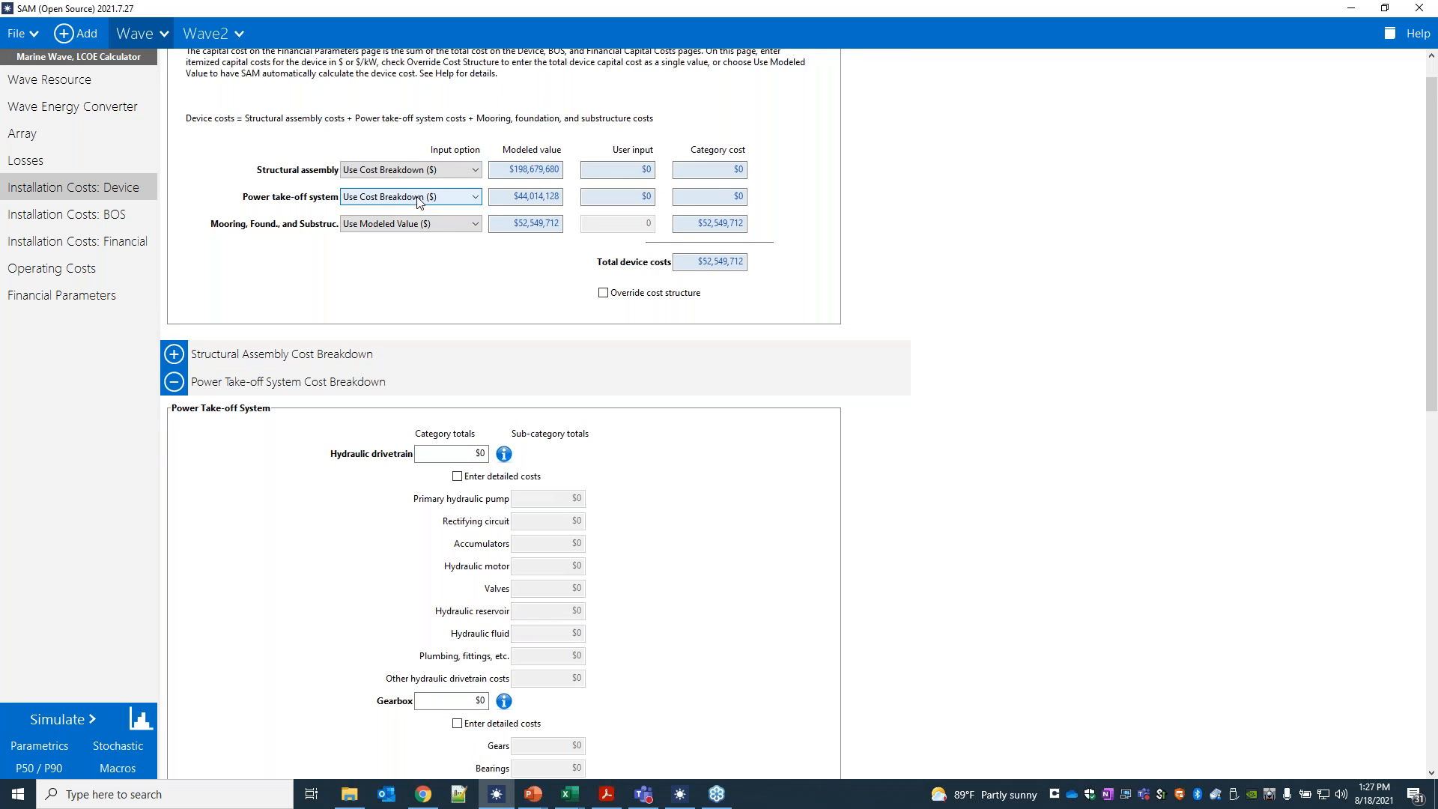
scroll(425, 205, down, 1)
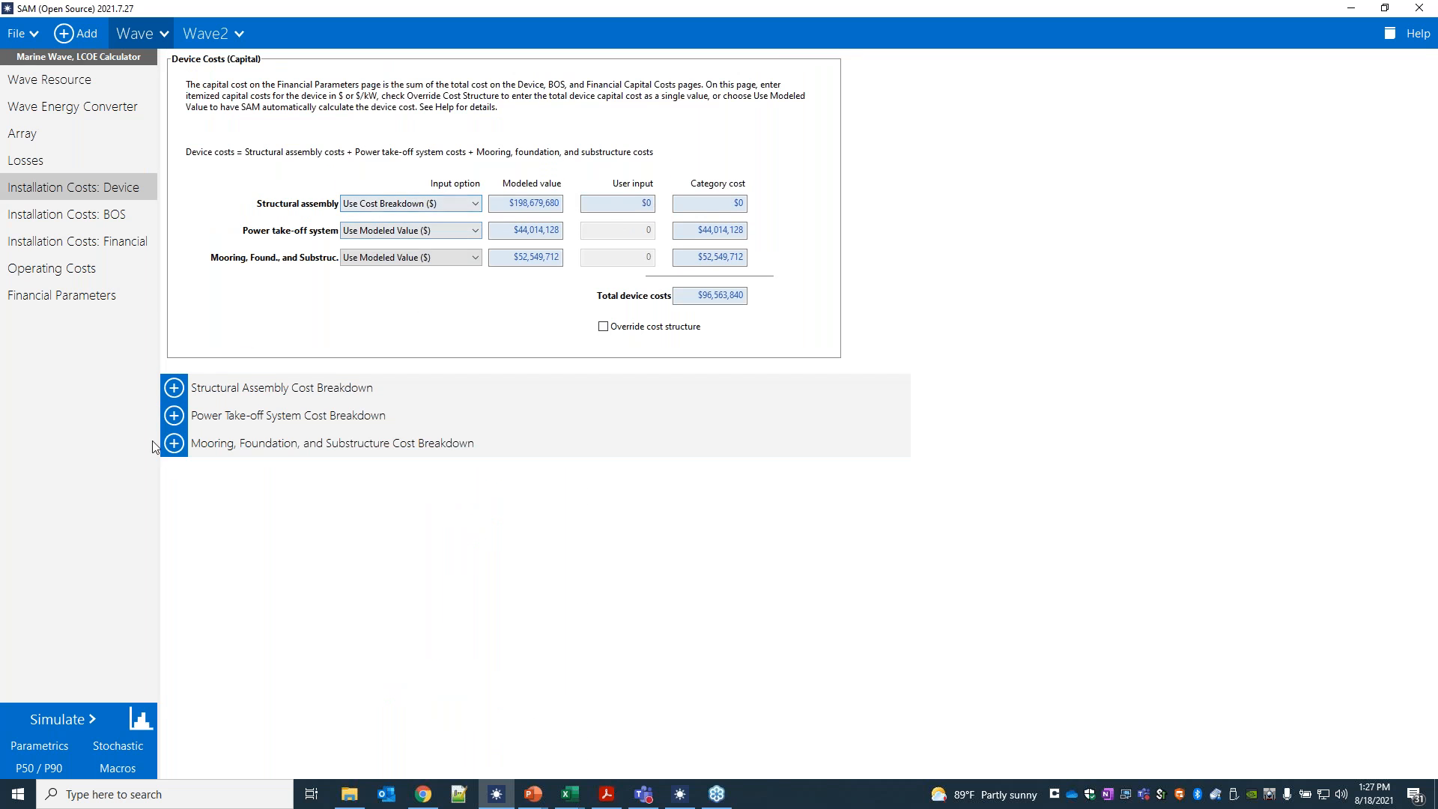
Scan the full power take-off cost breakdown and check the input options for mooring, foundation and substructure costs
click(172, 417)
scroll(508, 476, down, 8)
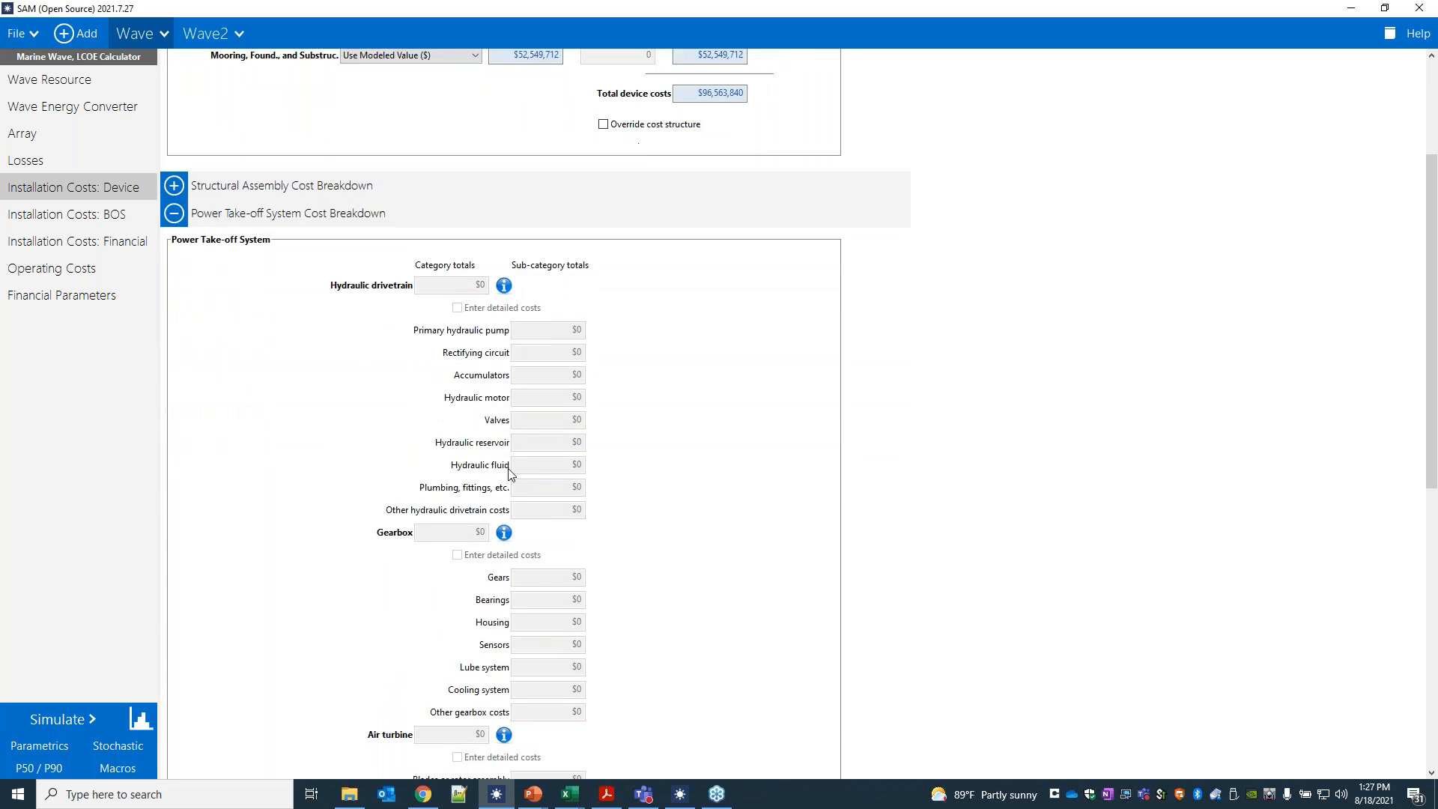
scroll(577, 448, down, 3)
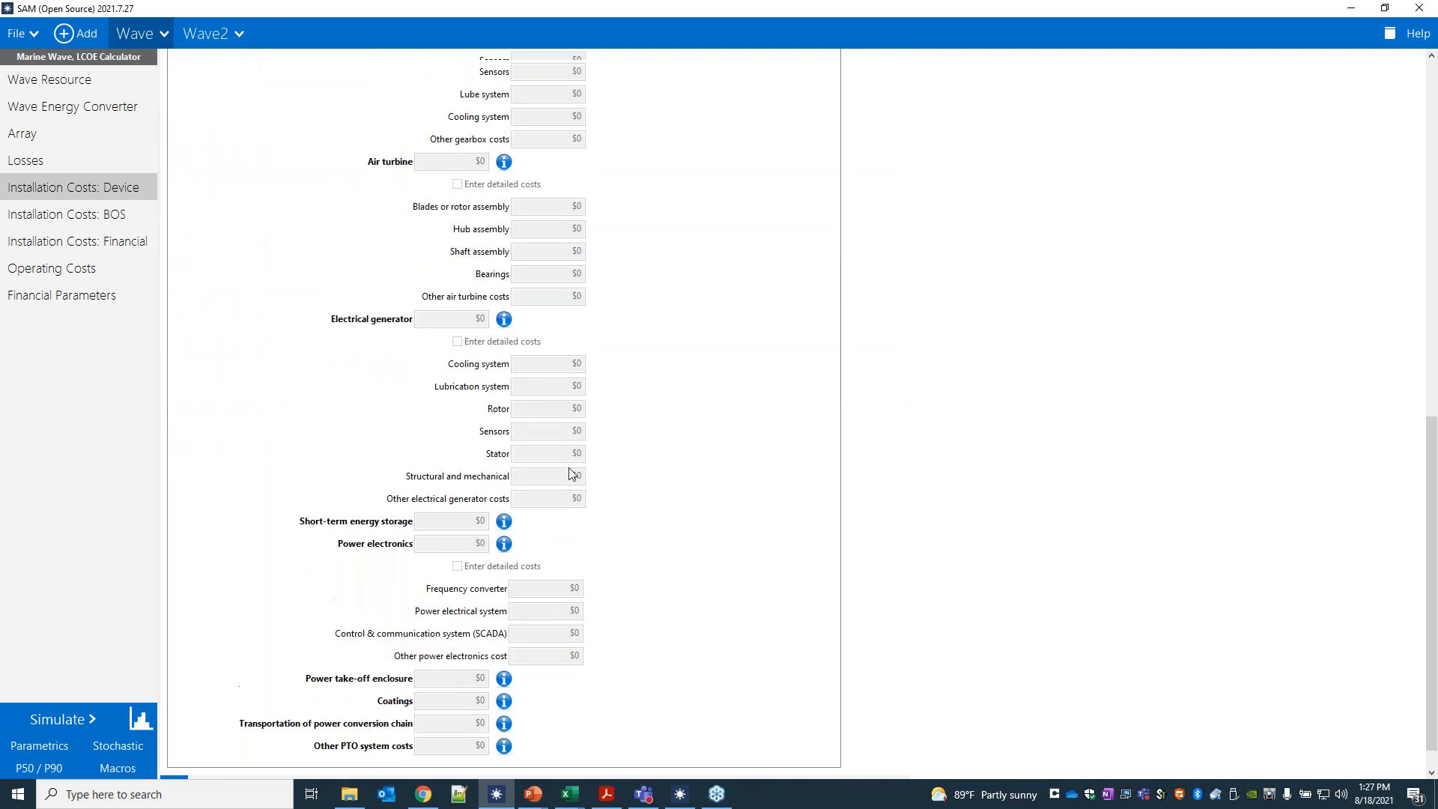
scroll(564, 447, up, 5)
scroll(564, 447, up, 6)
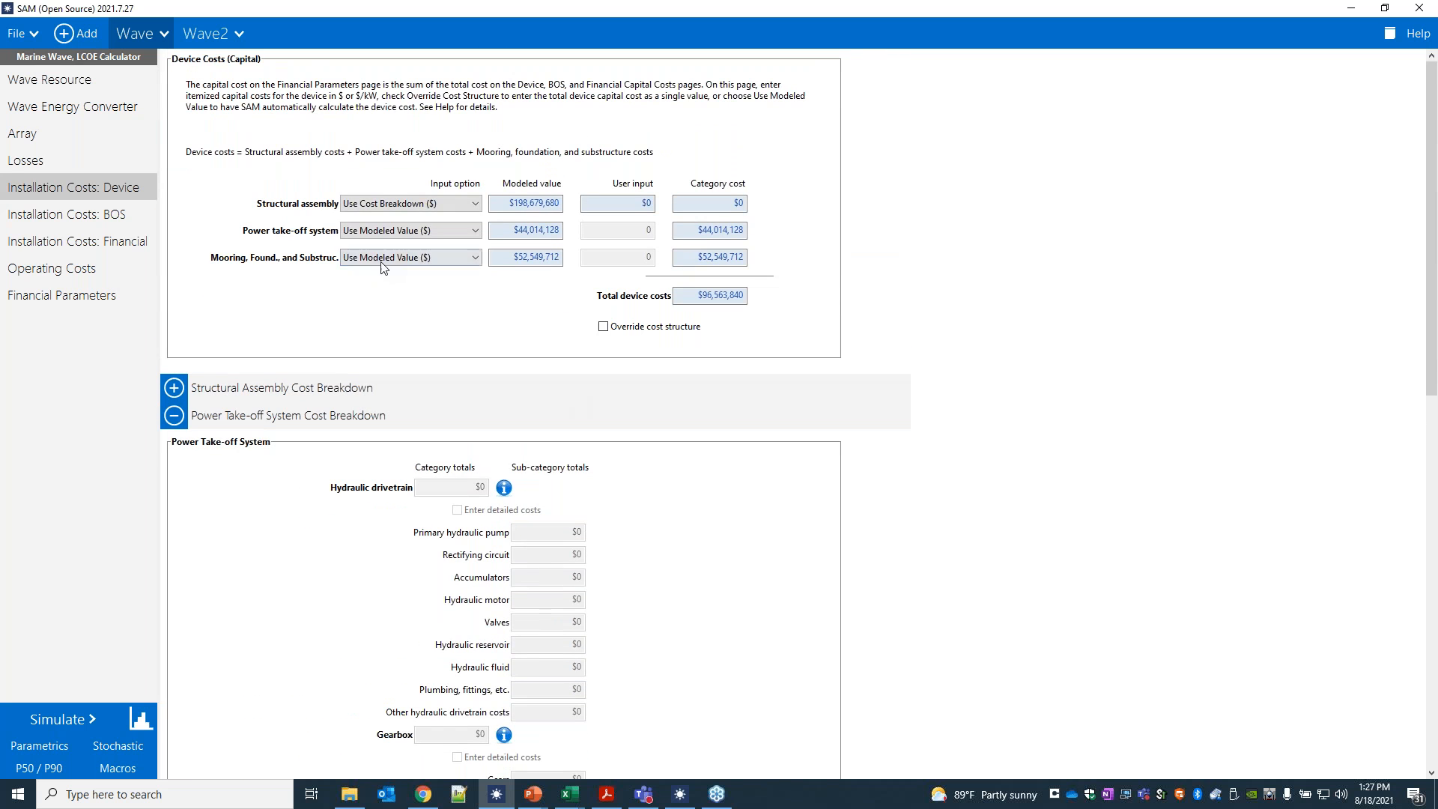
click(406, 258)
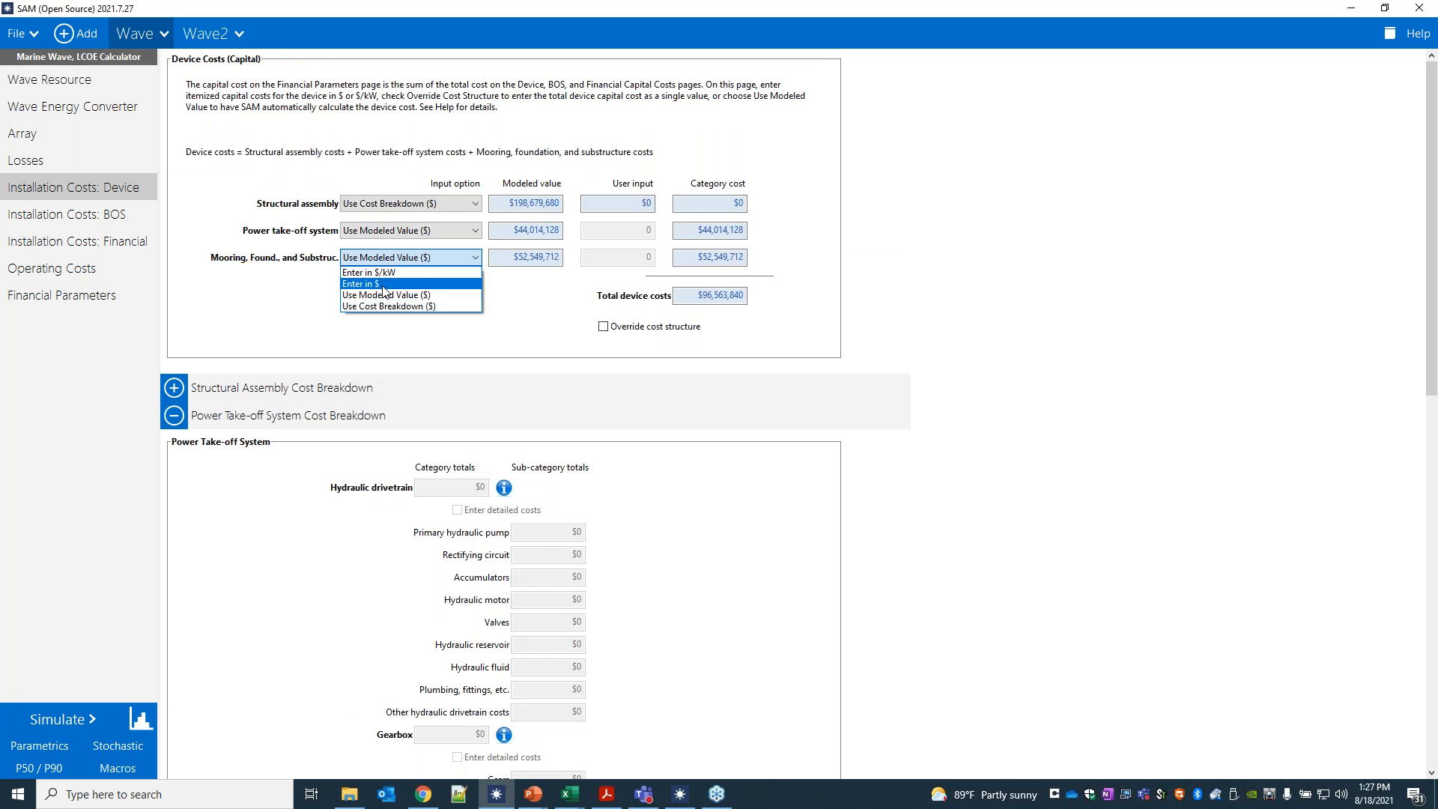
click(295, 293)
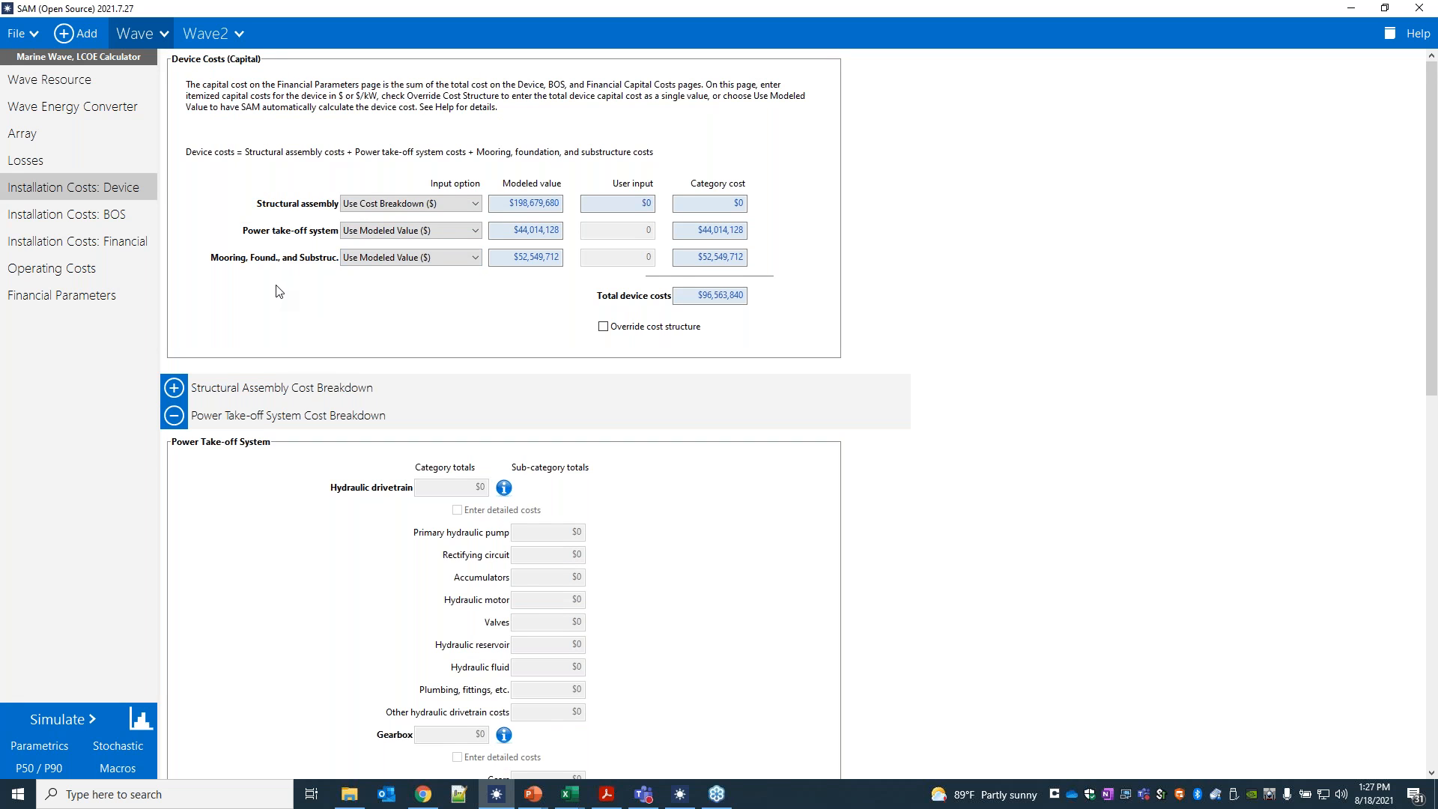
Override the device cost structure so total device costs can be entered as a single value
click(603, 327)
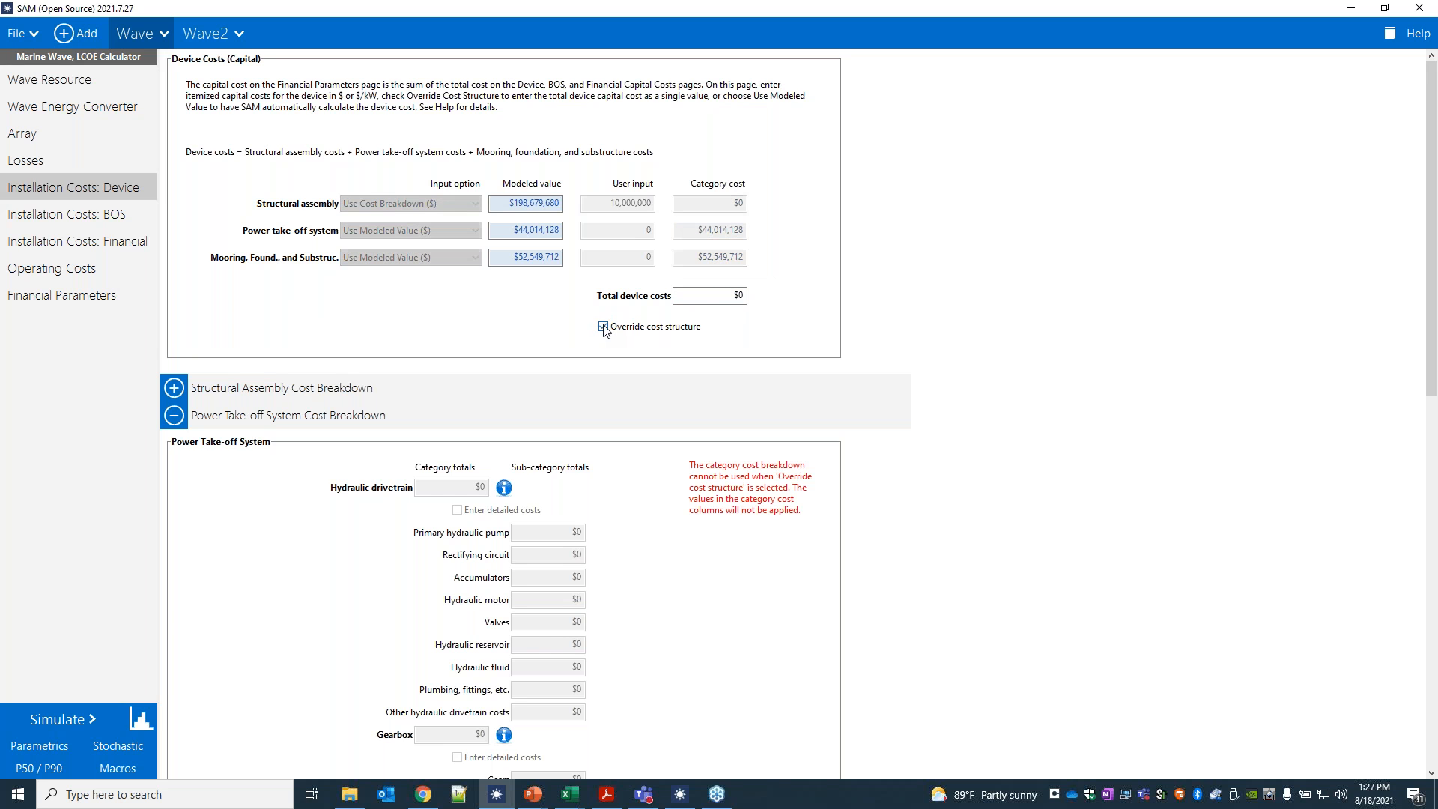
click(725, 296)
Review the categories of the balance of system and financial installation costs
click(96, 214)
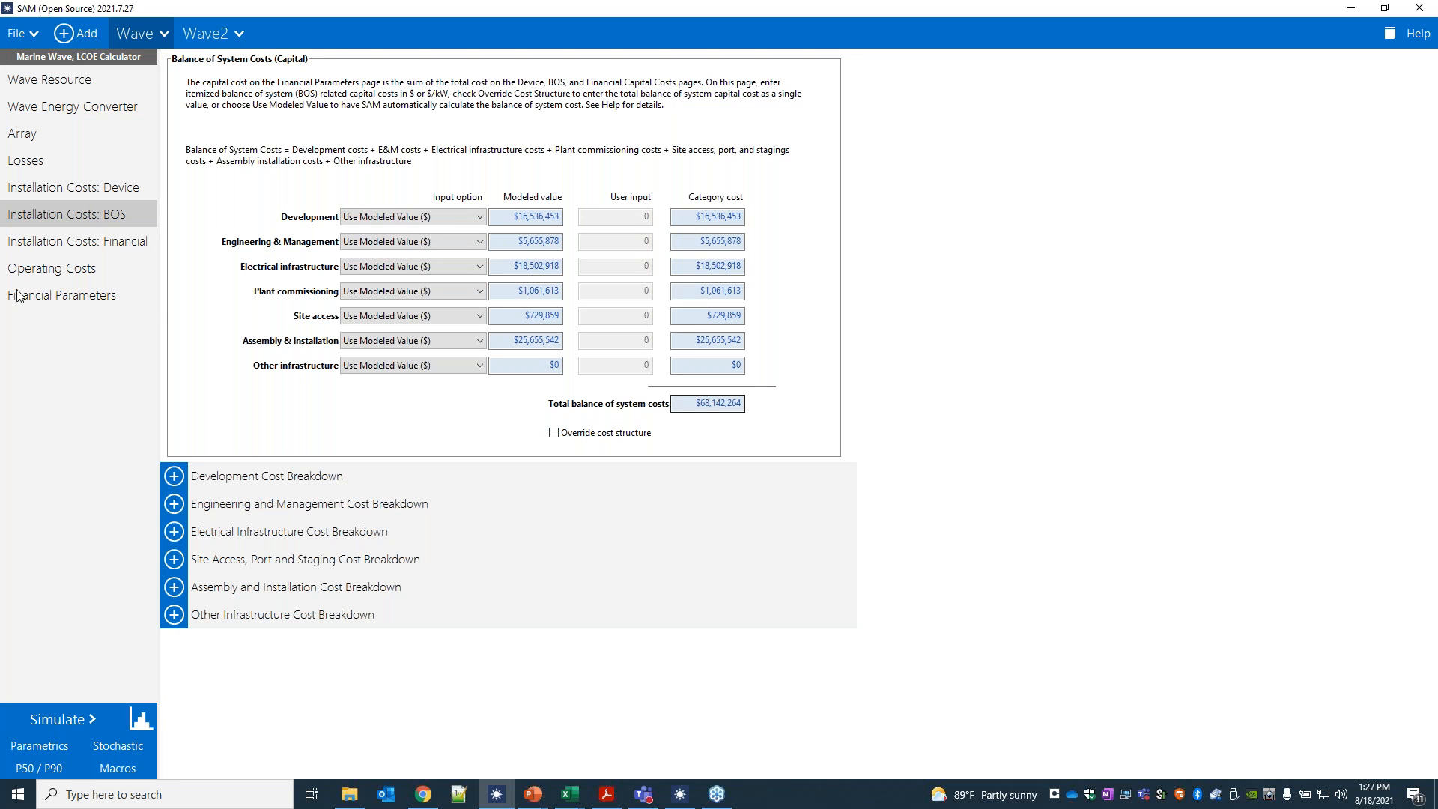
click(78, 241)
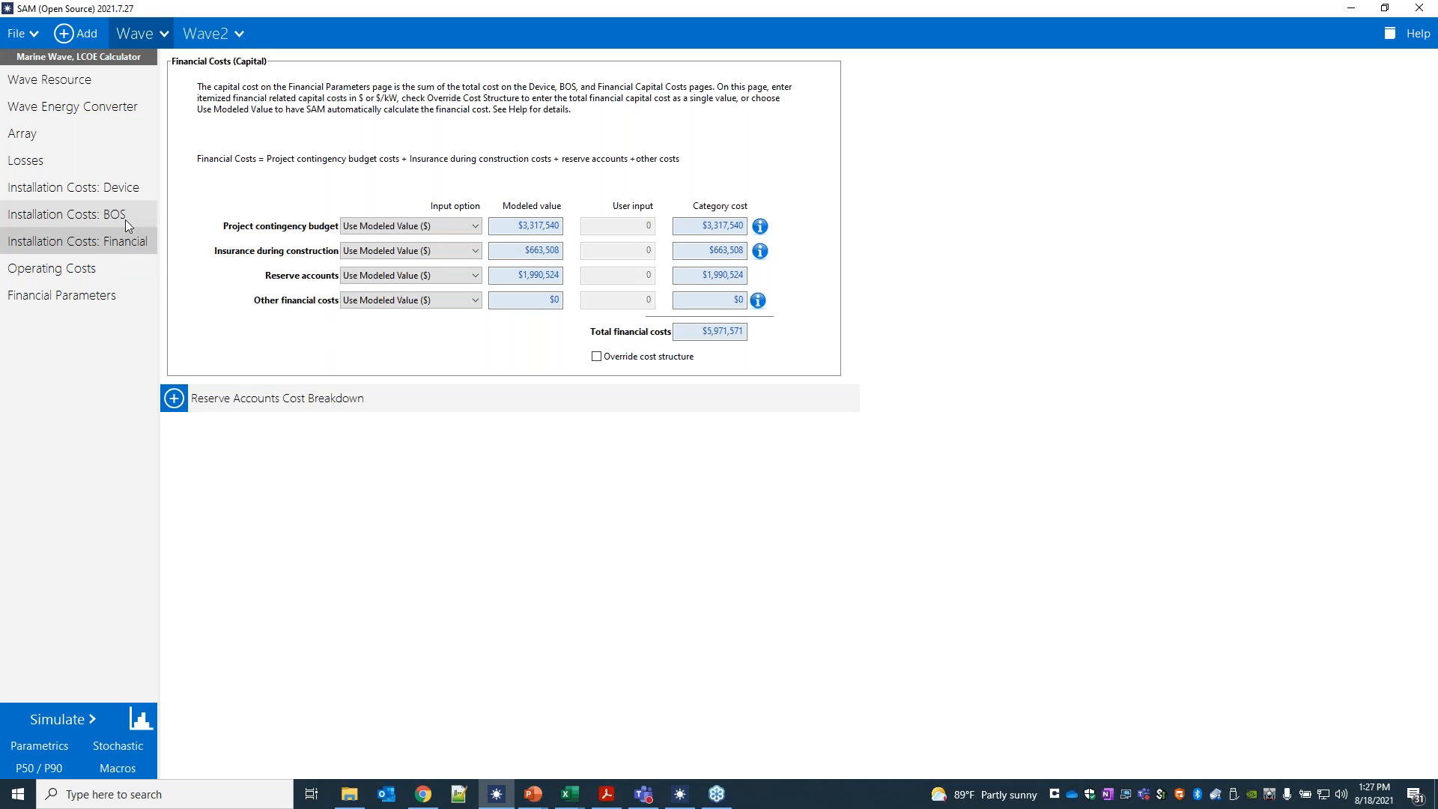
click(52, 204)
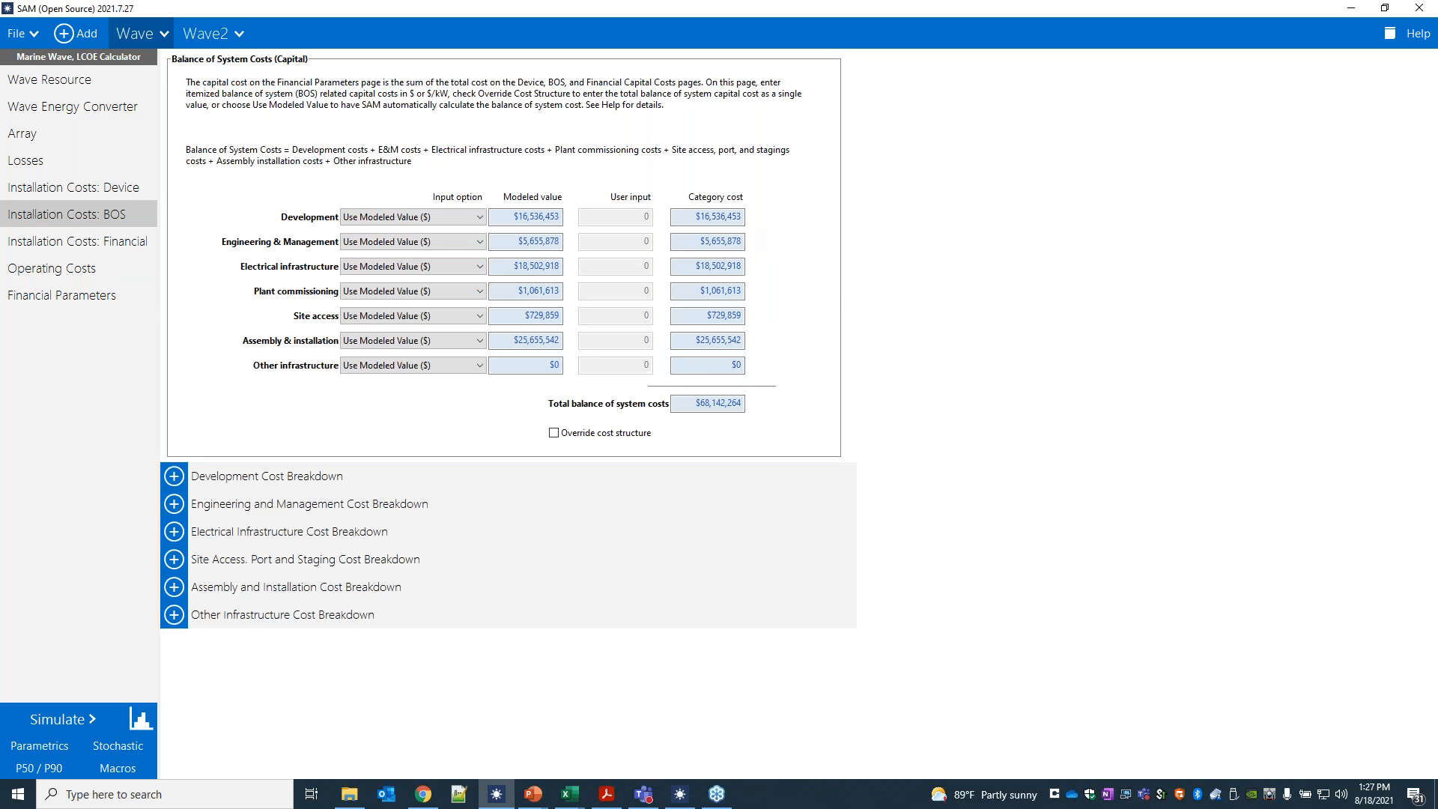
Turn off the cost structure override in the device installation costs
click(15, 188)
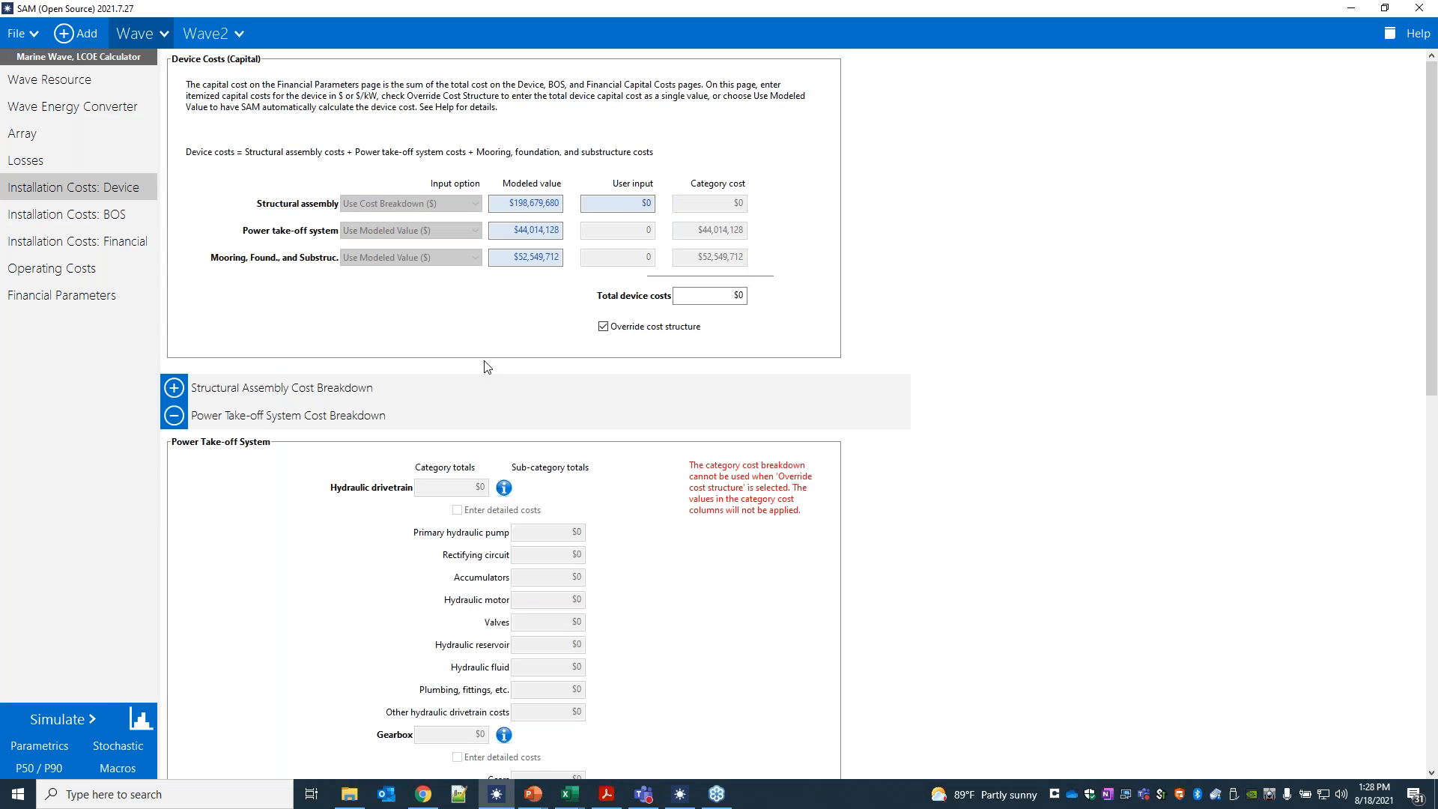
click(604, 327)
Examine the input options for other financial costs and insurance during construction, keeping Use Modeled Value ($)
click(45, 242)
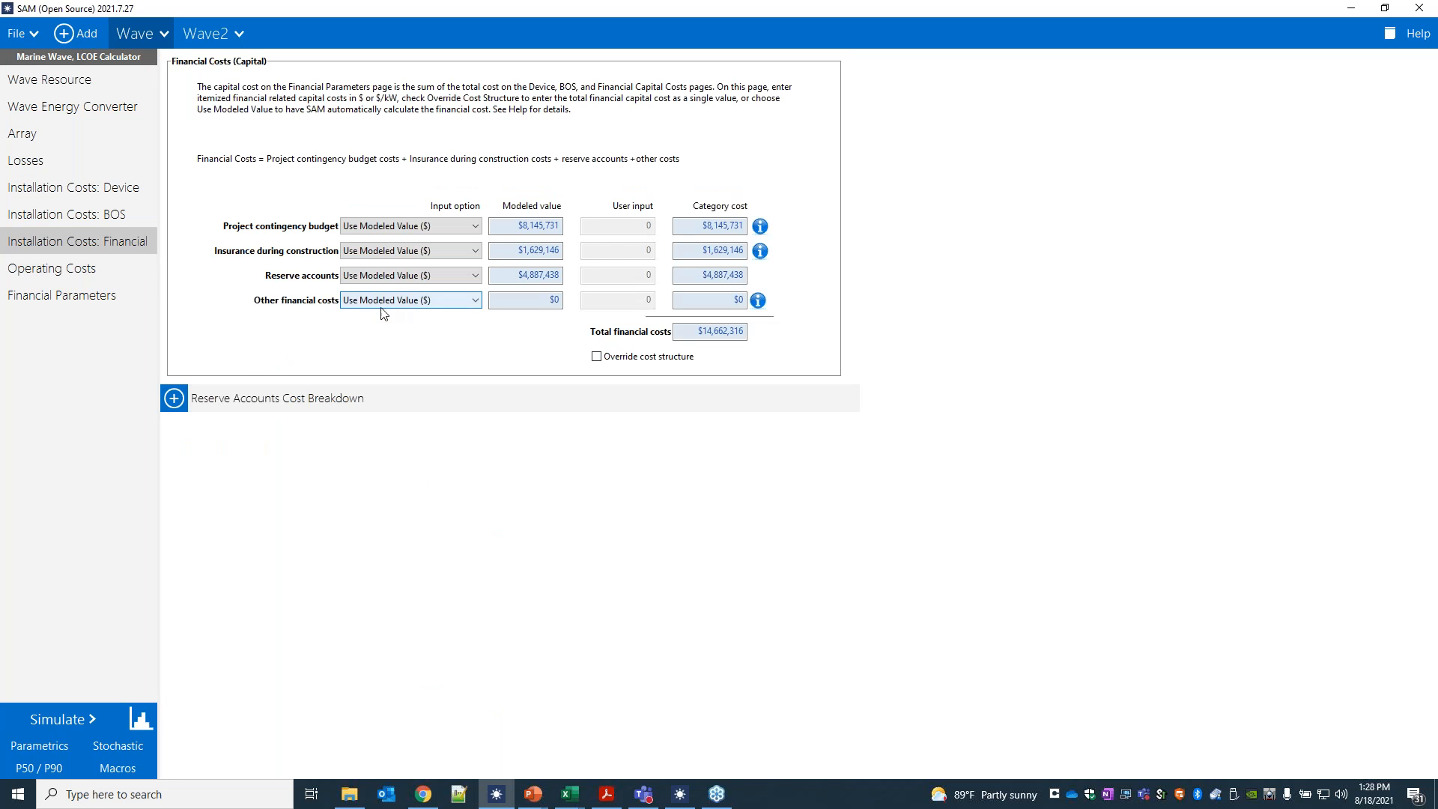
click(395, 302)
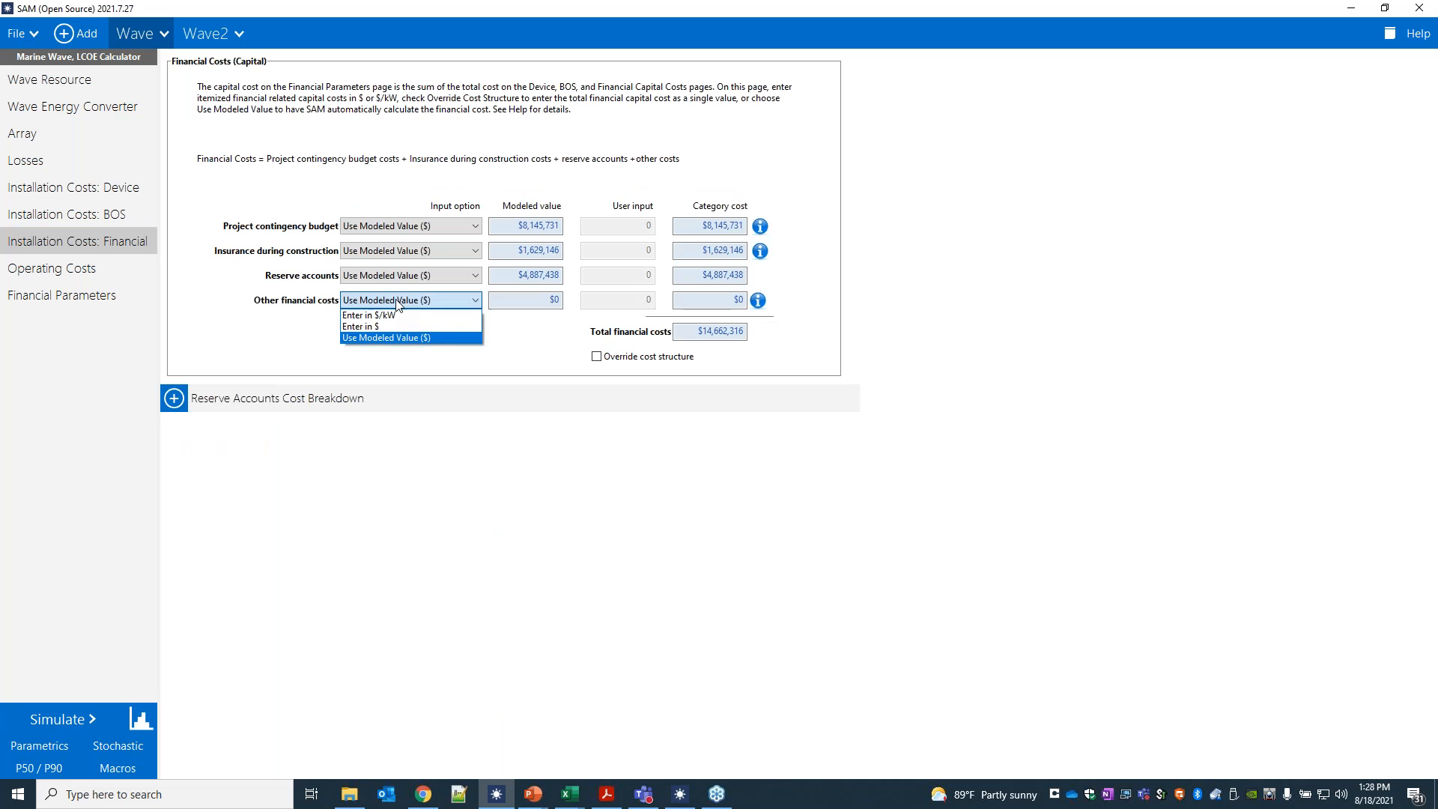
click(400, 251)
click(403, 253)
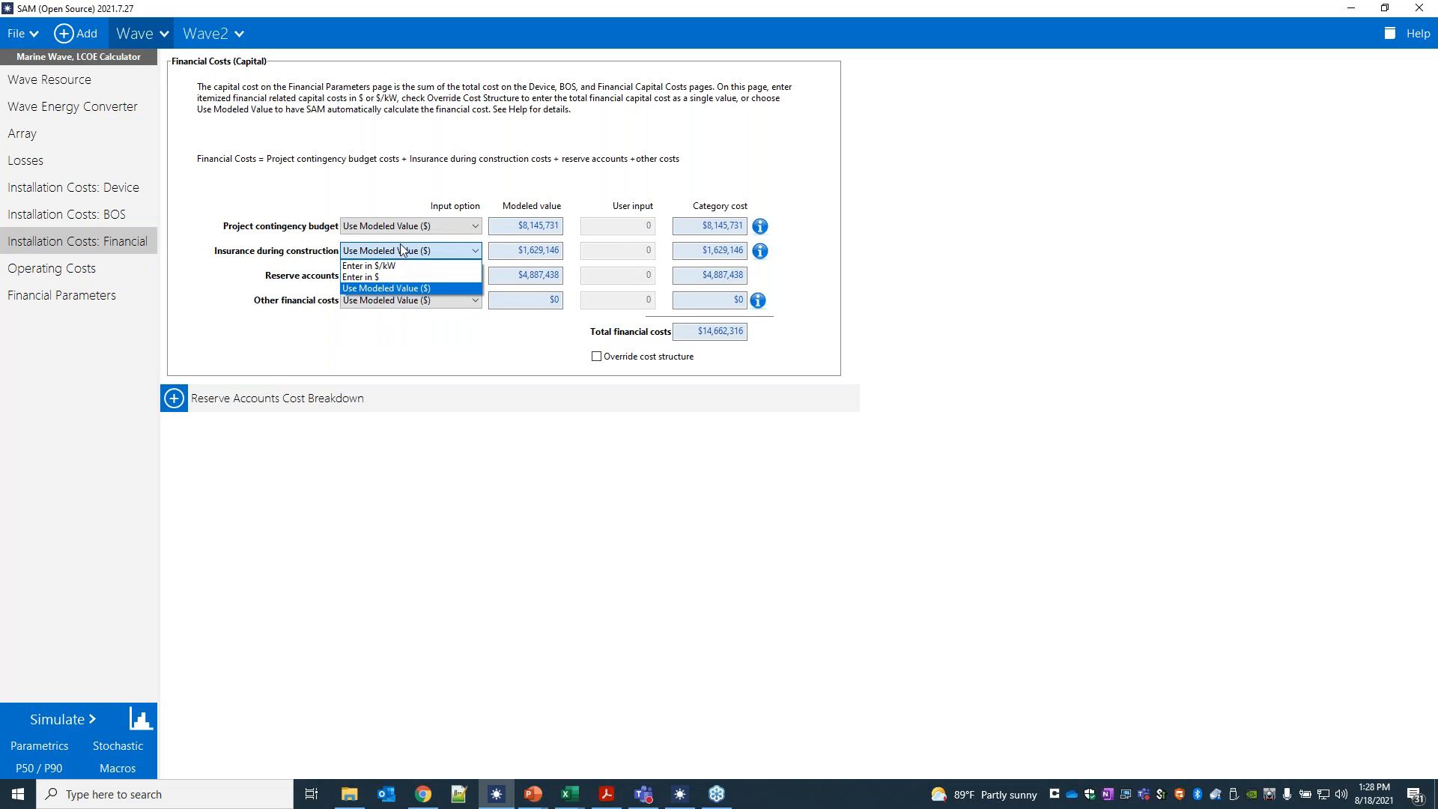
click(400, 248)
click(373, 256)
click(371, 277)
click(345, 253)
click(378, 291)
Set the operations cost input option to Use Cost Breakdown ($) in the operating costs and review the cost breakdown categories
click(67, 269)
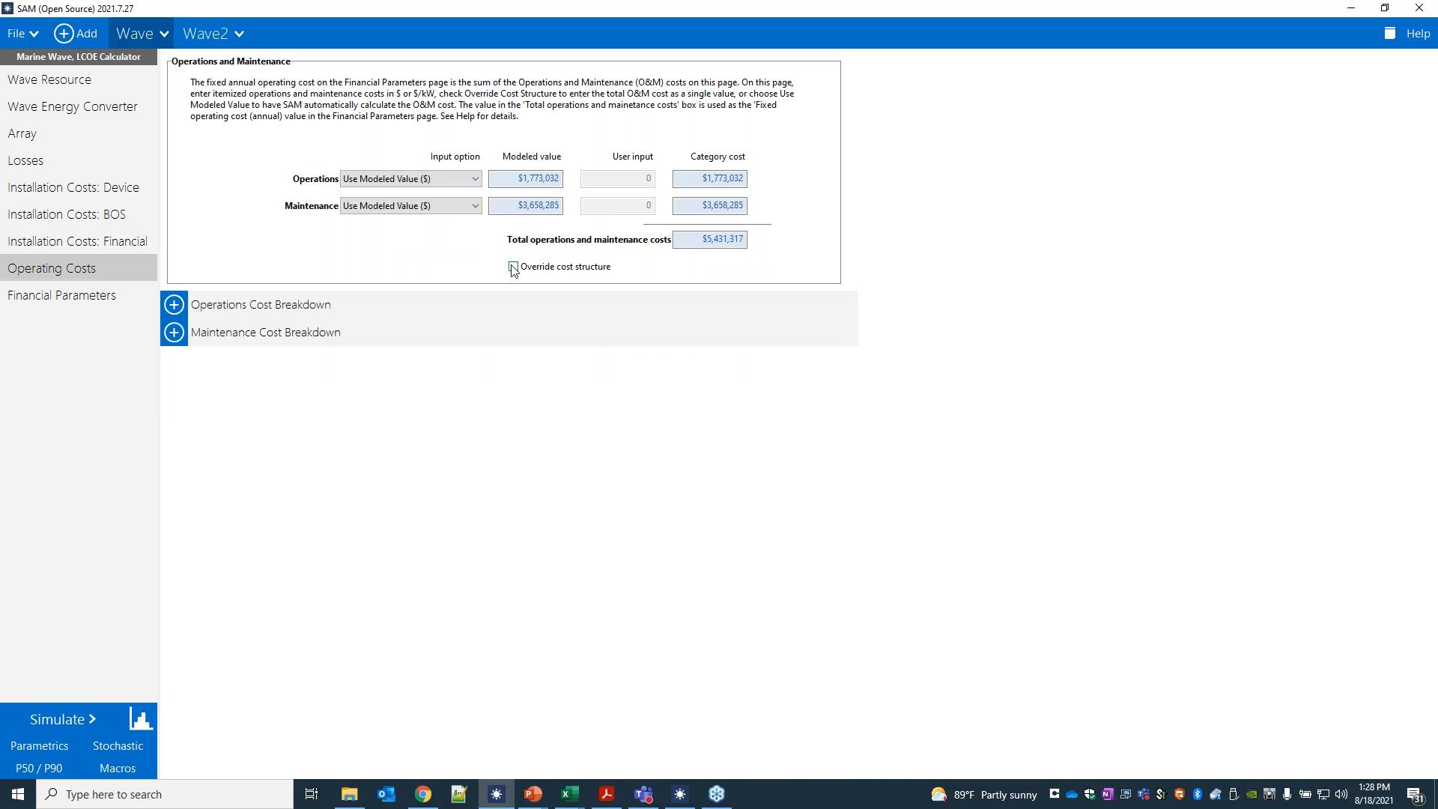
click(387, 180)
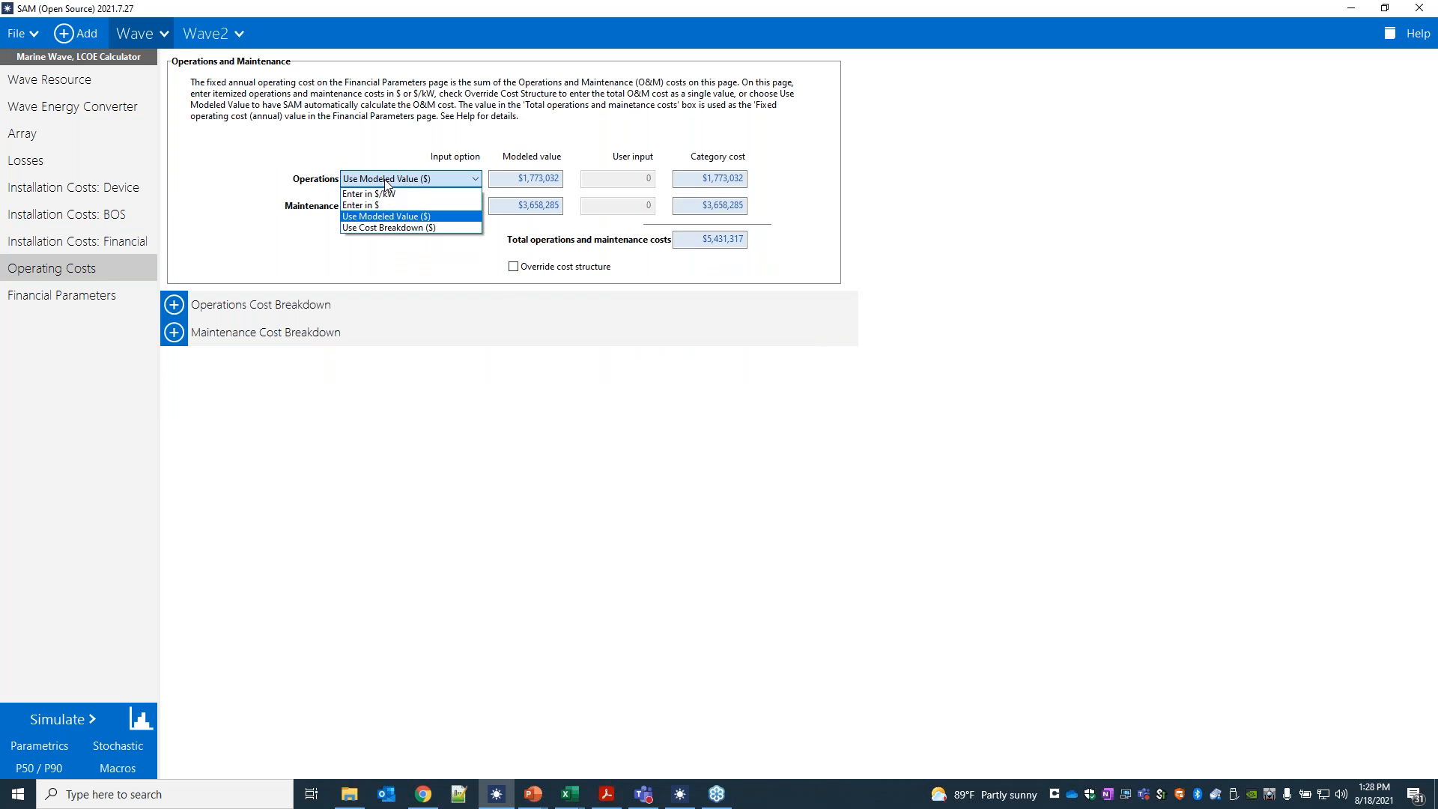
click(389, 227)
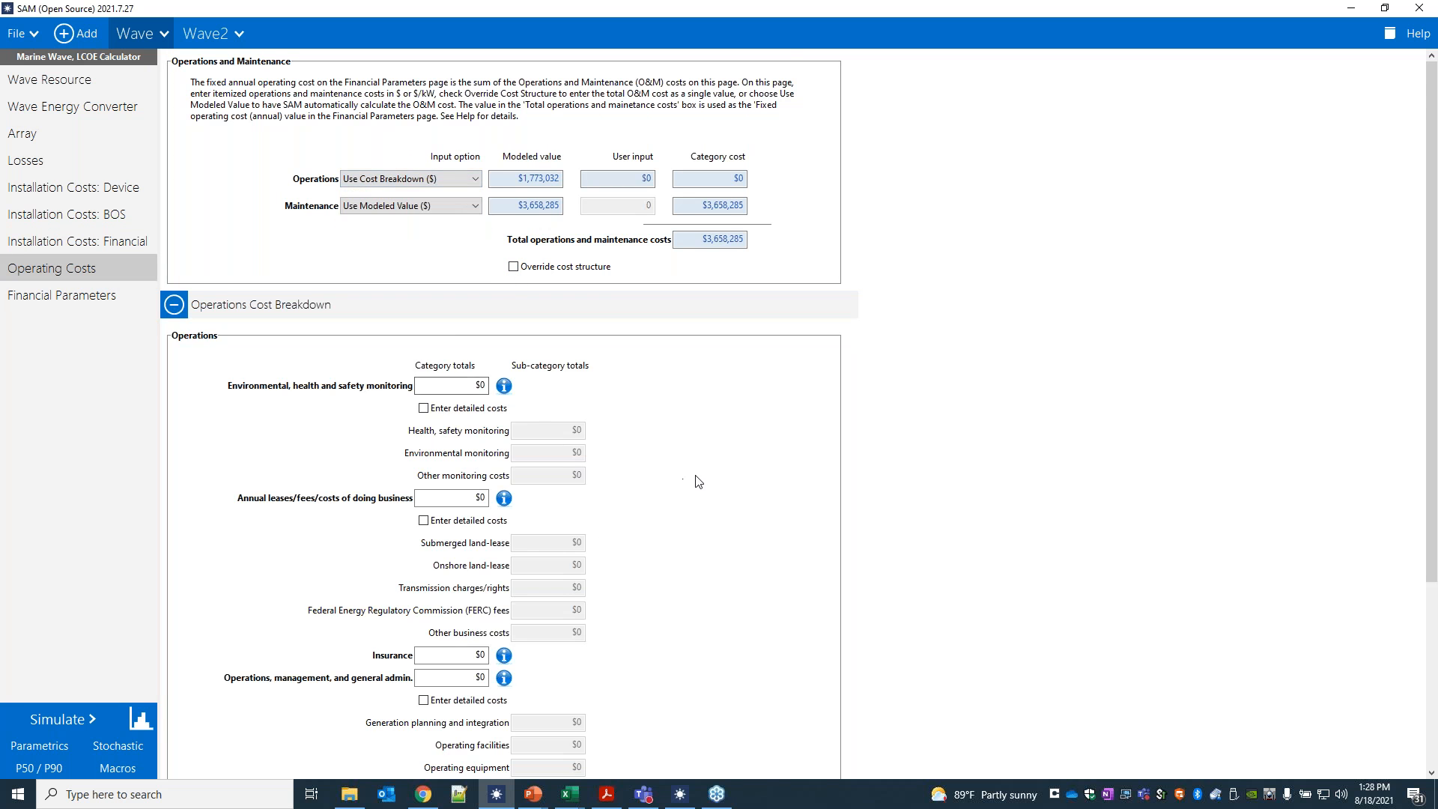
scroll(693, 455, down, 5)
scroll(661, 427, up, 5)
Compare the capital and fixed operating costs in the financial parameters with the totals of the device, BOS, financial and operating cost pages
click(57, 296)
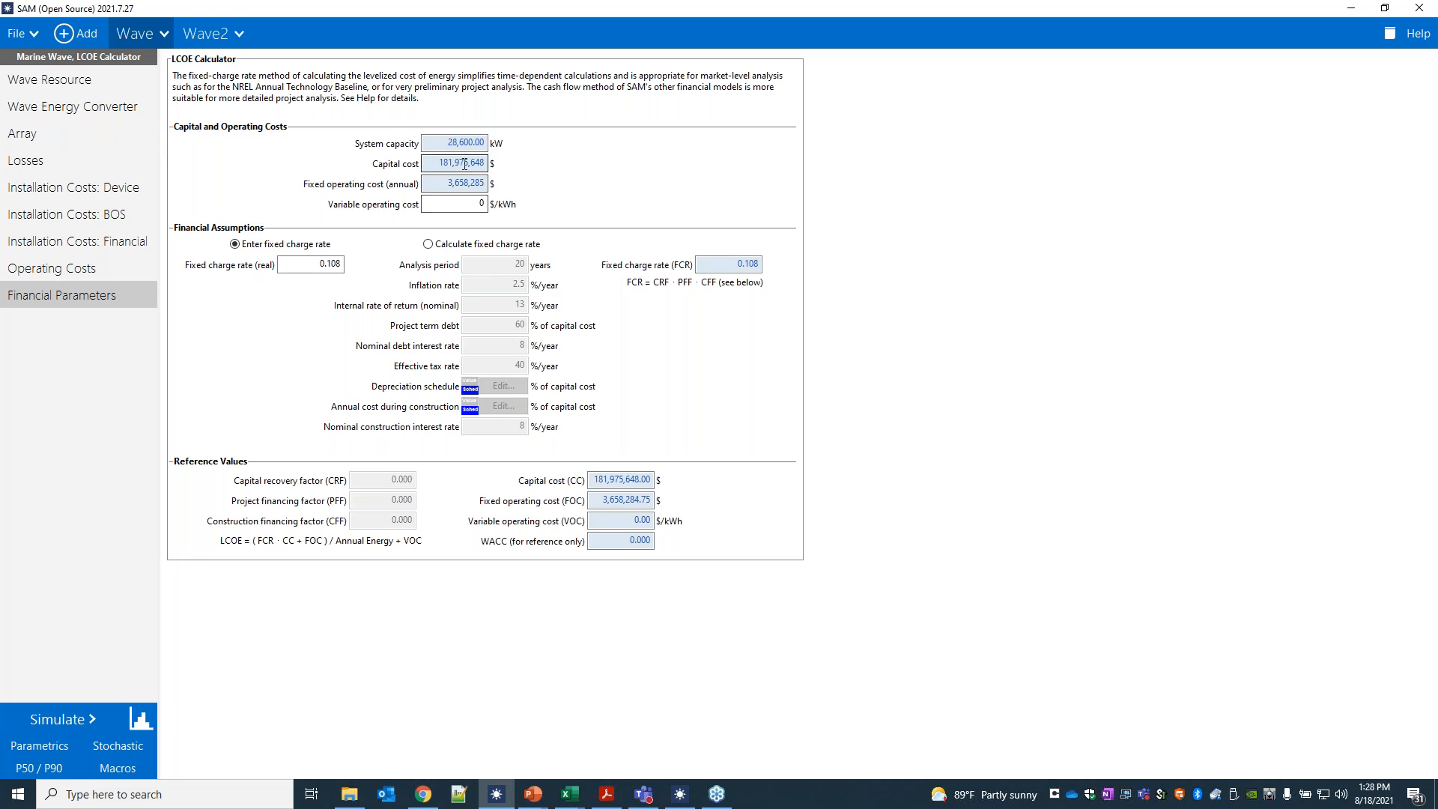
click(124, 187)
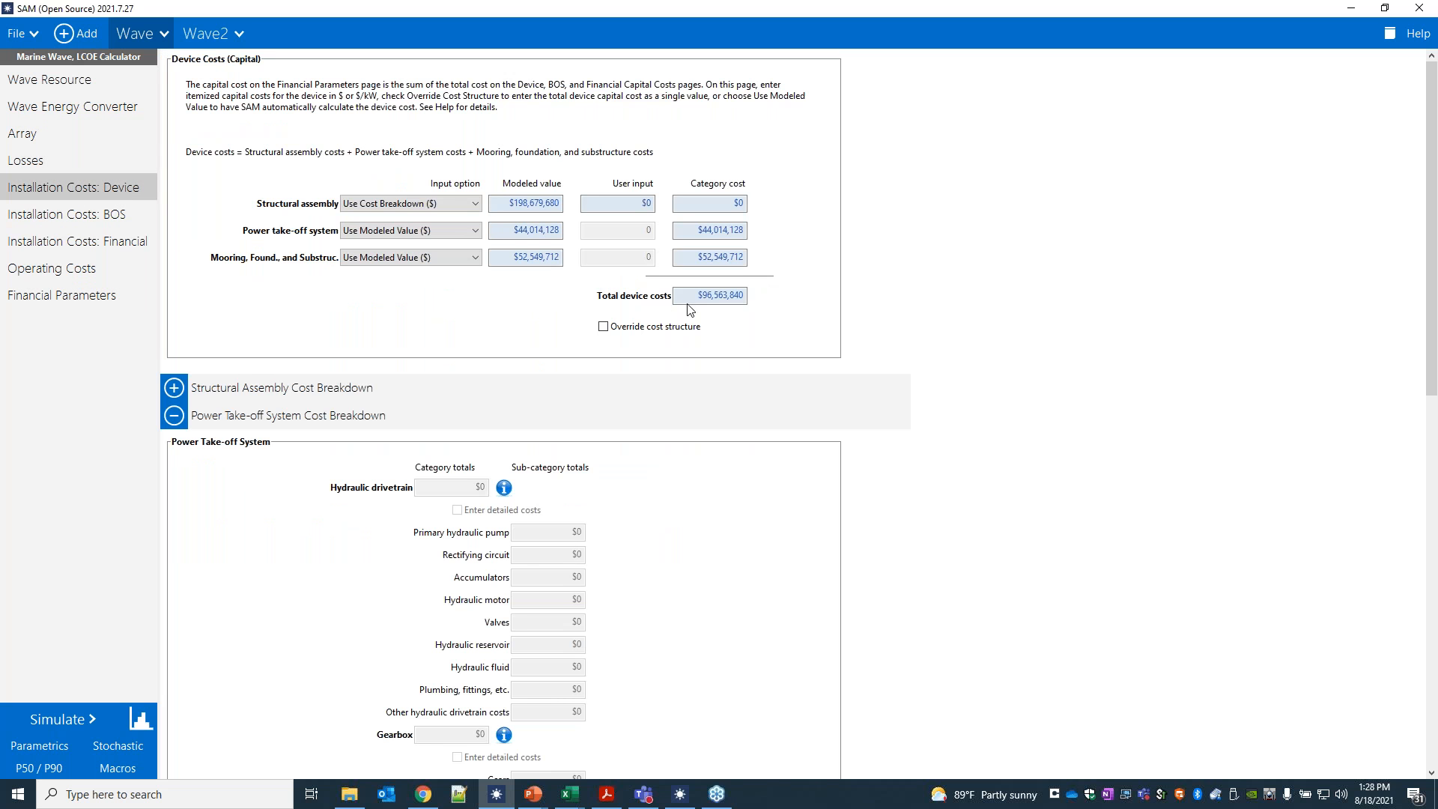
click(72, 212)
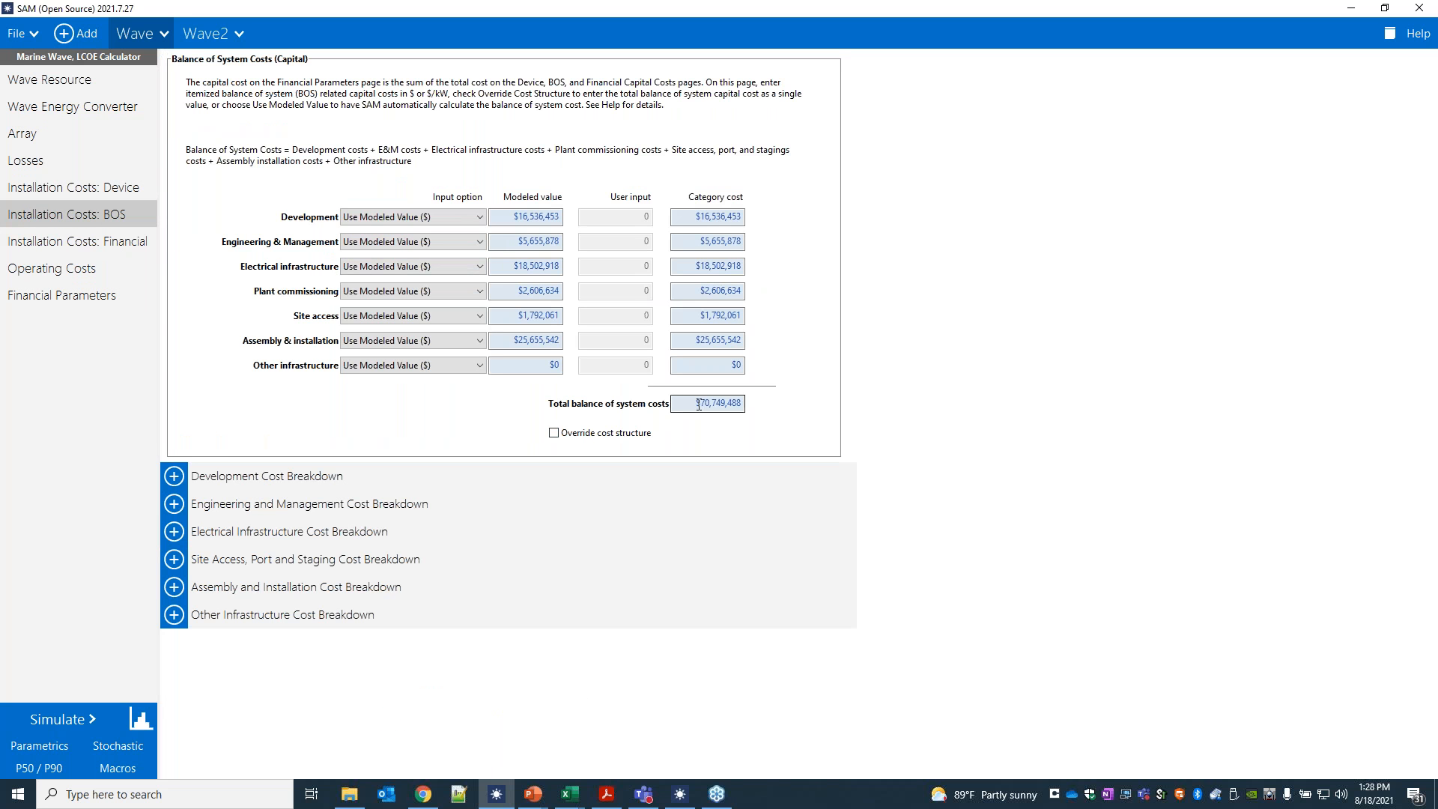
click(105, 241)
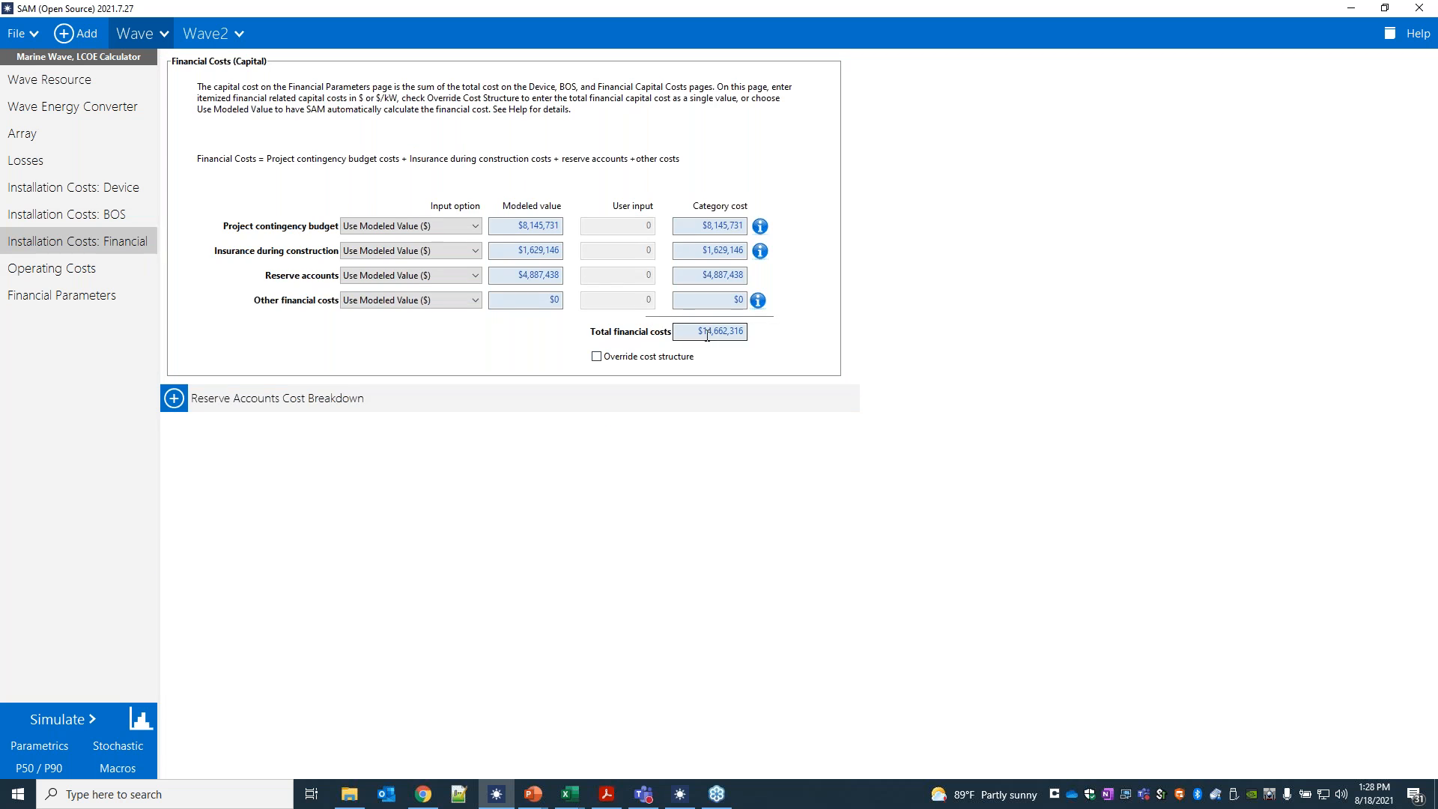
click(132, 300)
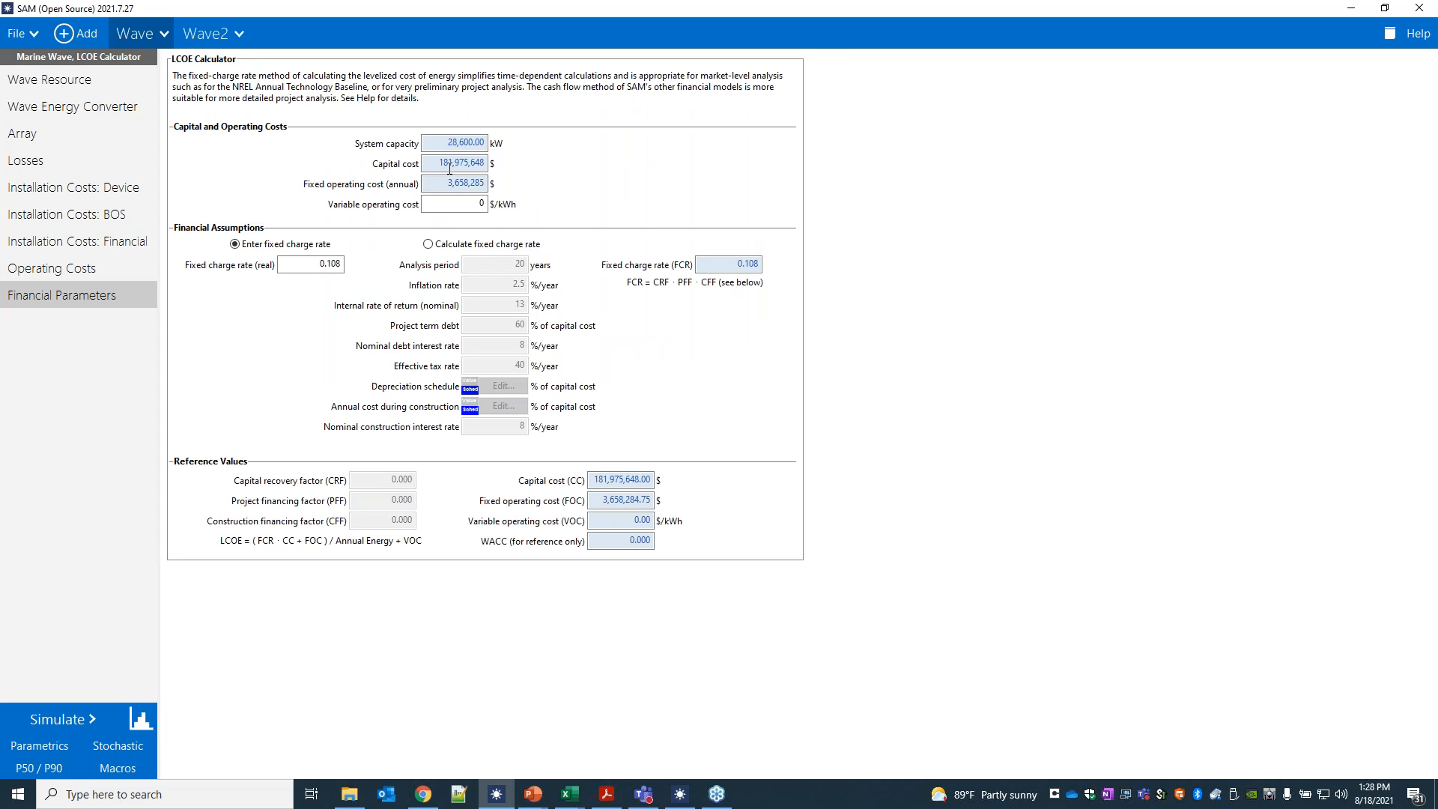
click(60, 268)
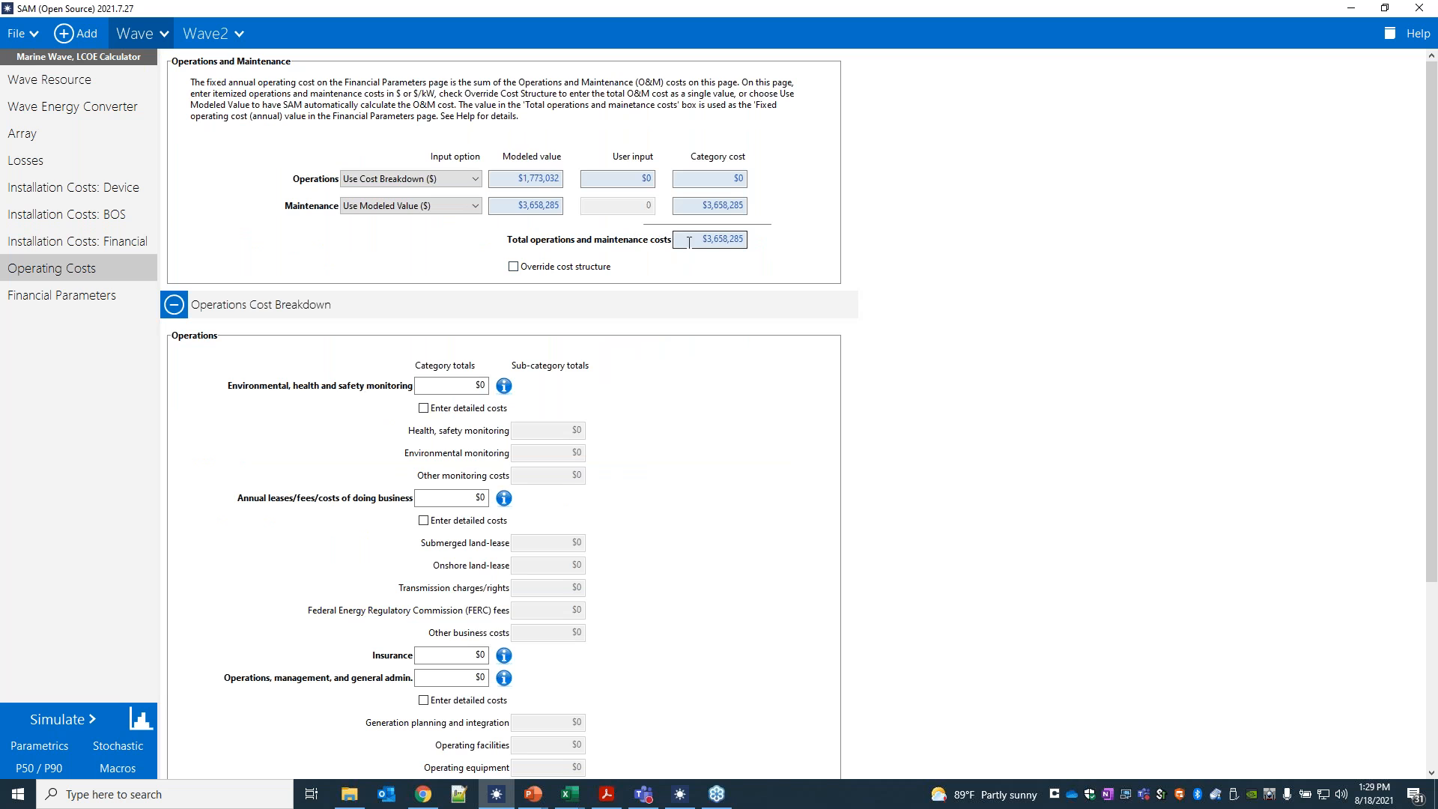
Examine the financial assumptions used to calculate the fixed charge rate, keeping the Enter fixed charge rate option
click(49, 294)
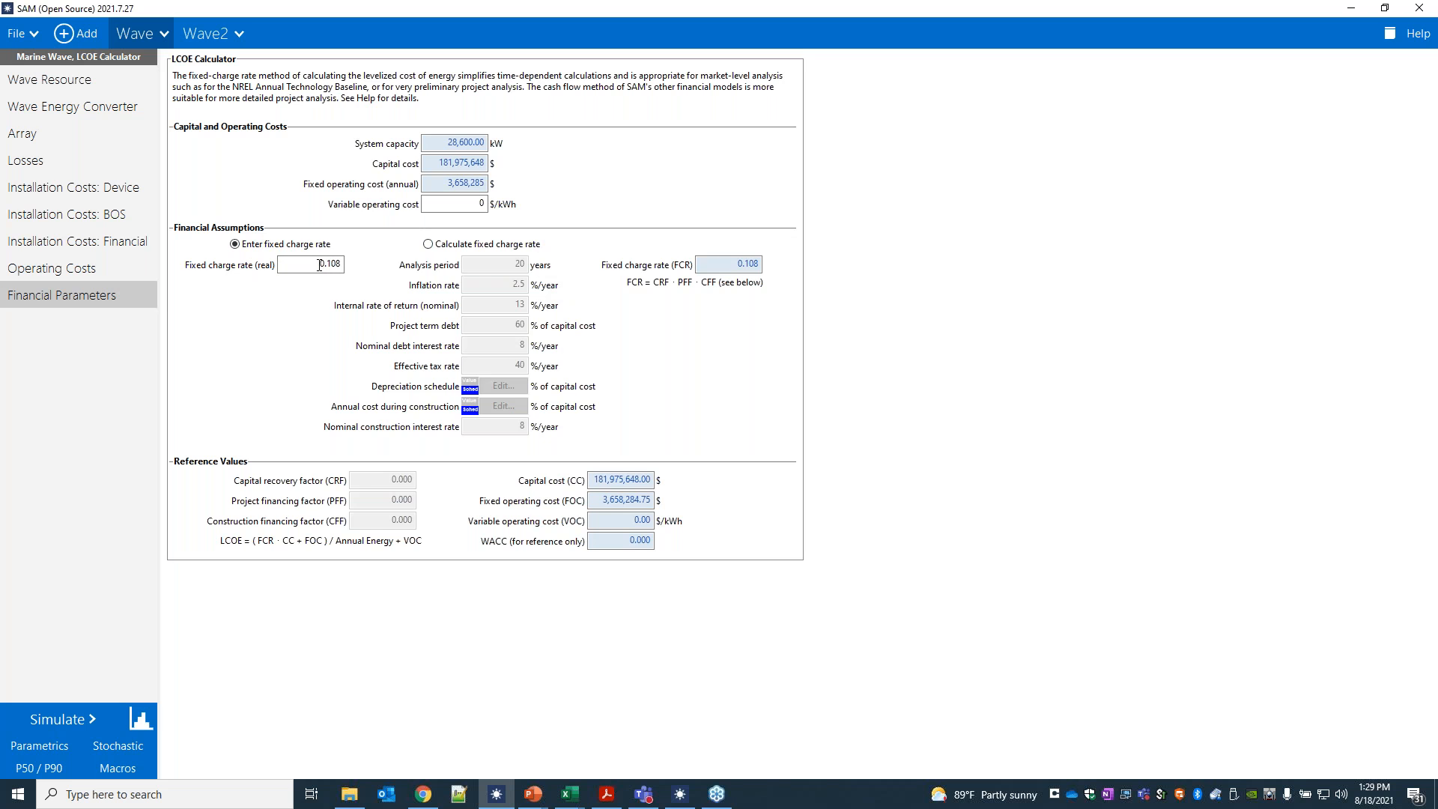
click(428, 244)
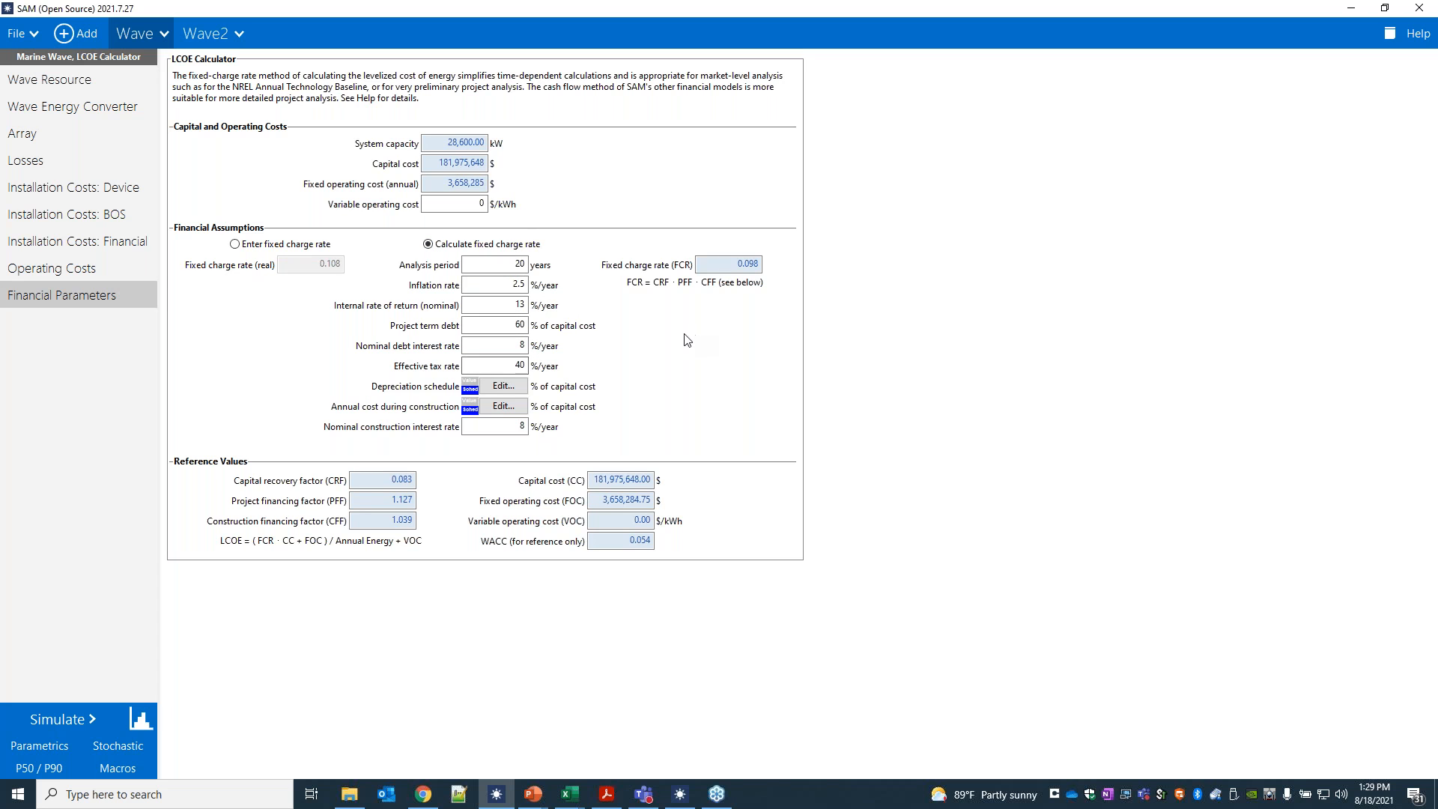
click(235, 244)
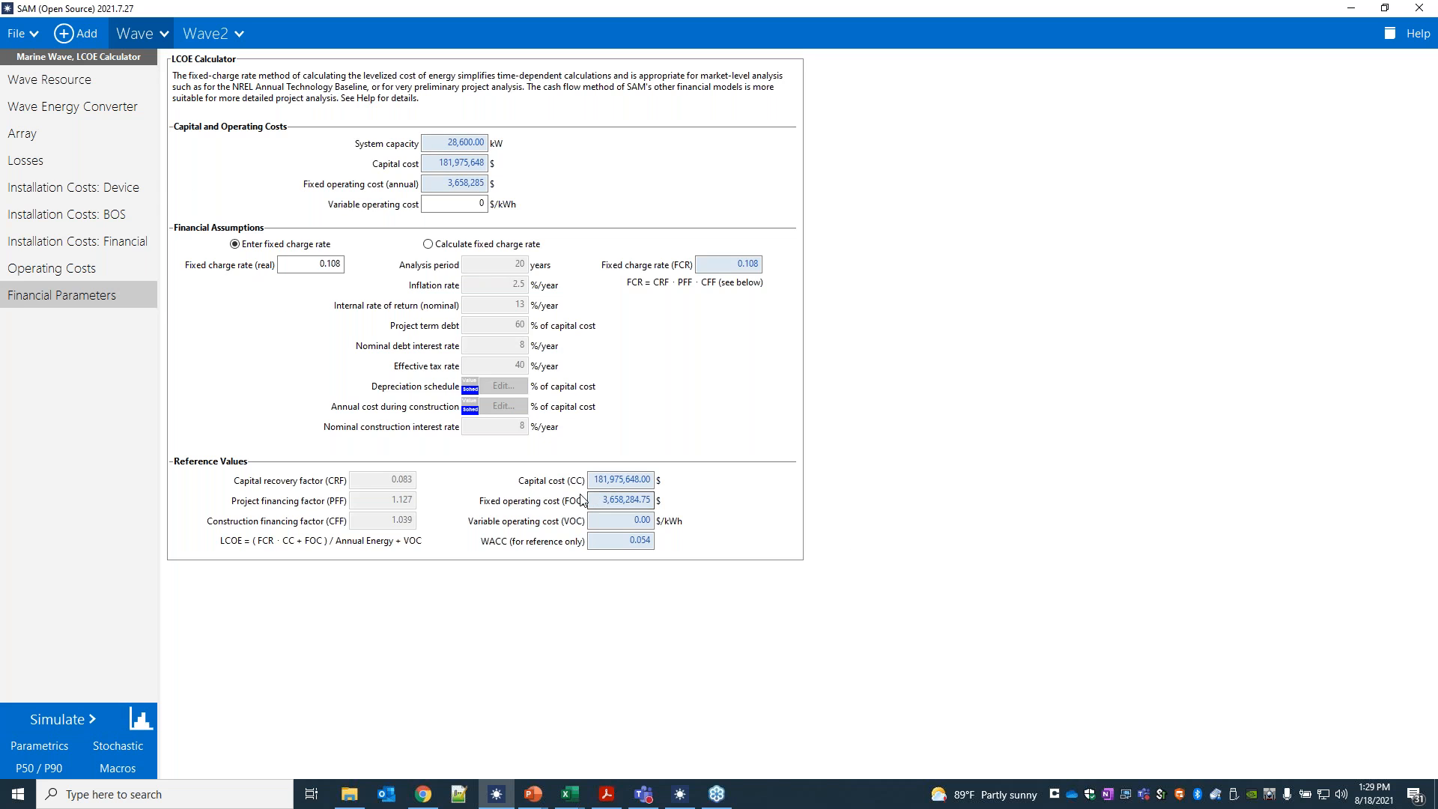
Run the simulation and plot the wave height index locations above the hourly energy production of the device as time series
click(82, 721)
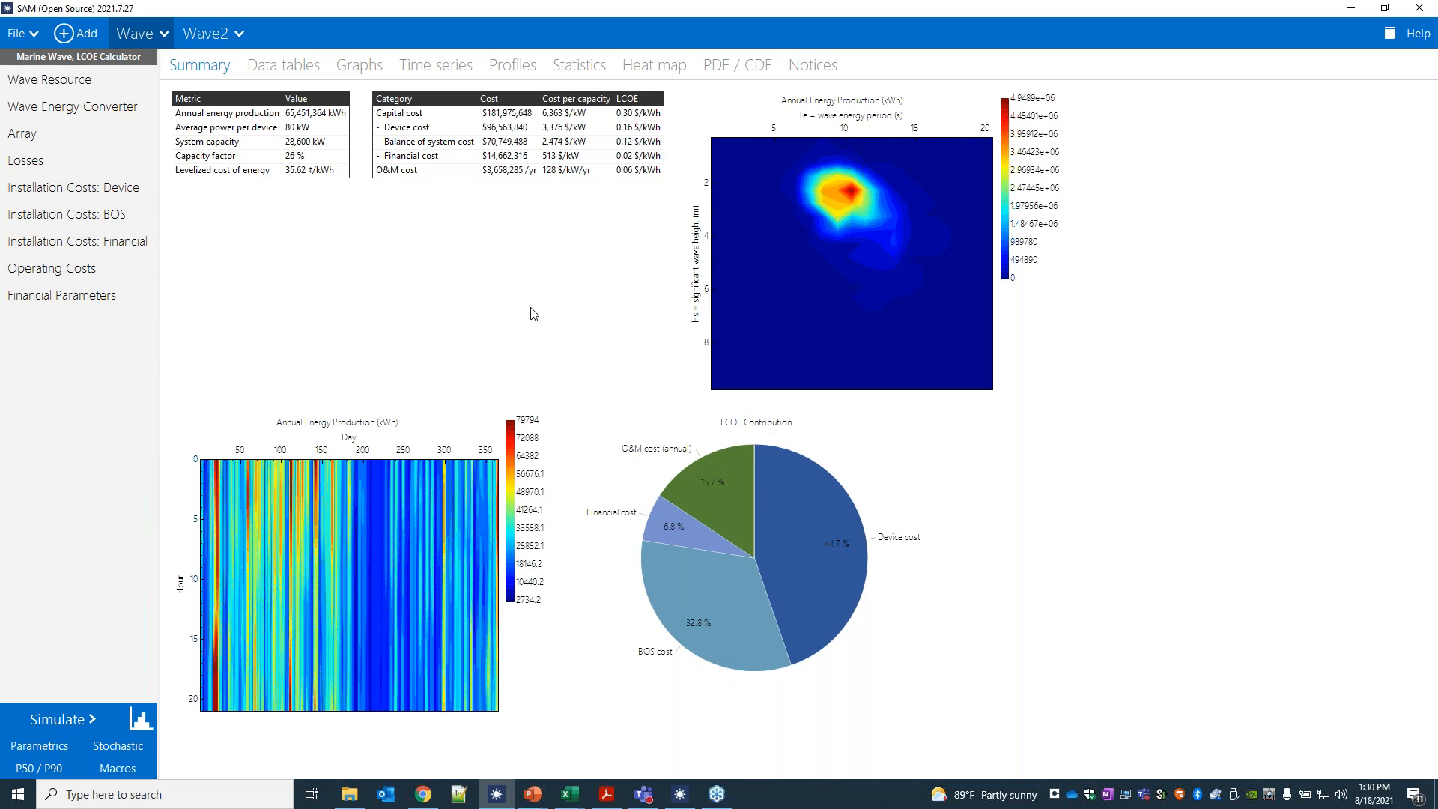
click(439, 69)
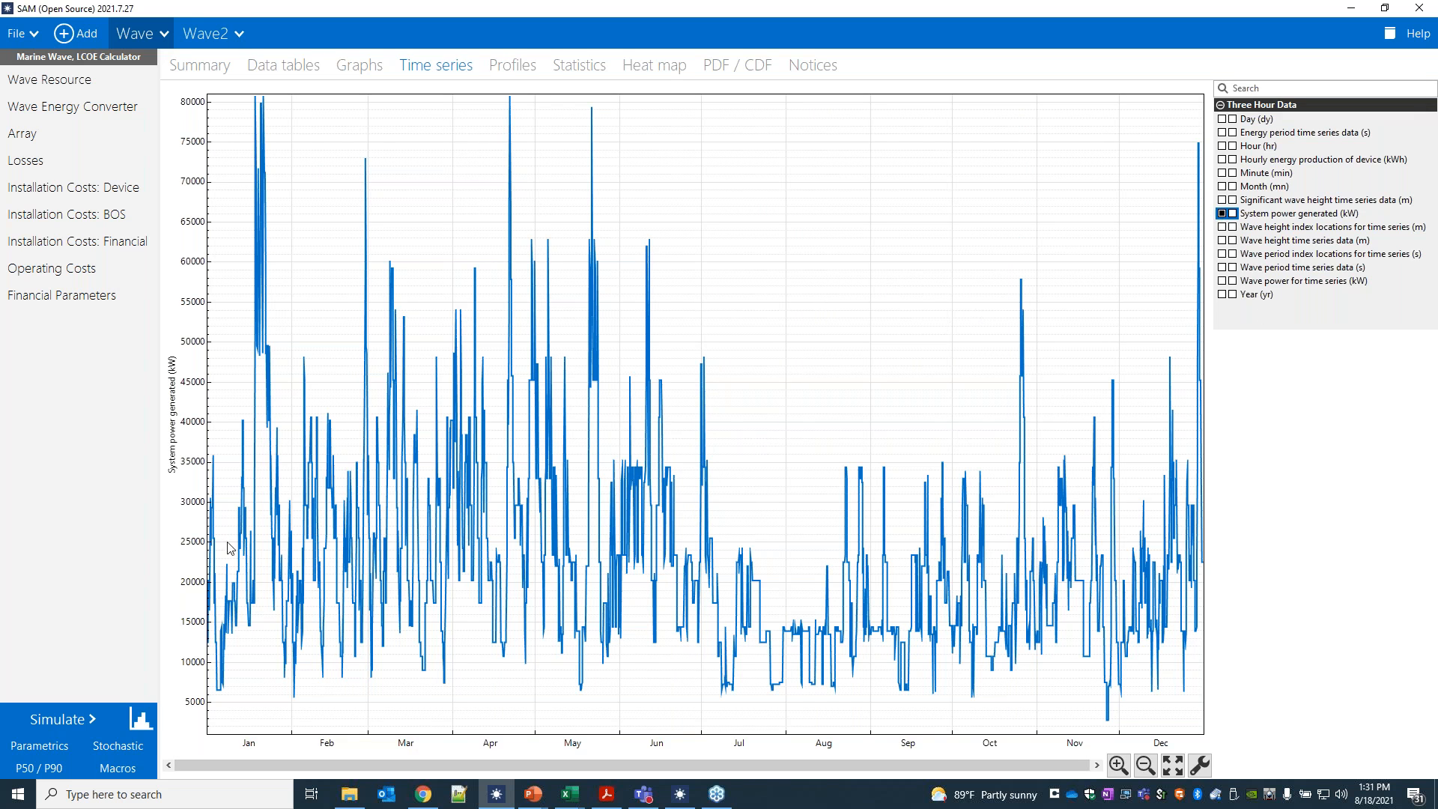
click(1232, 160)
click(1222, 214)
click(1222, 160)
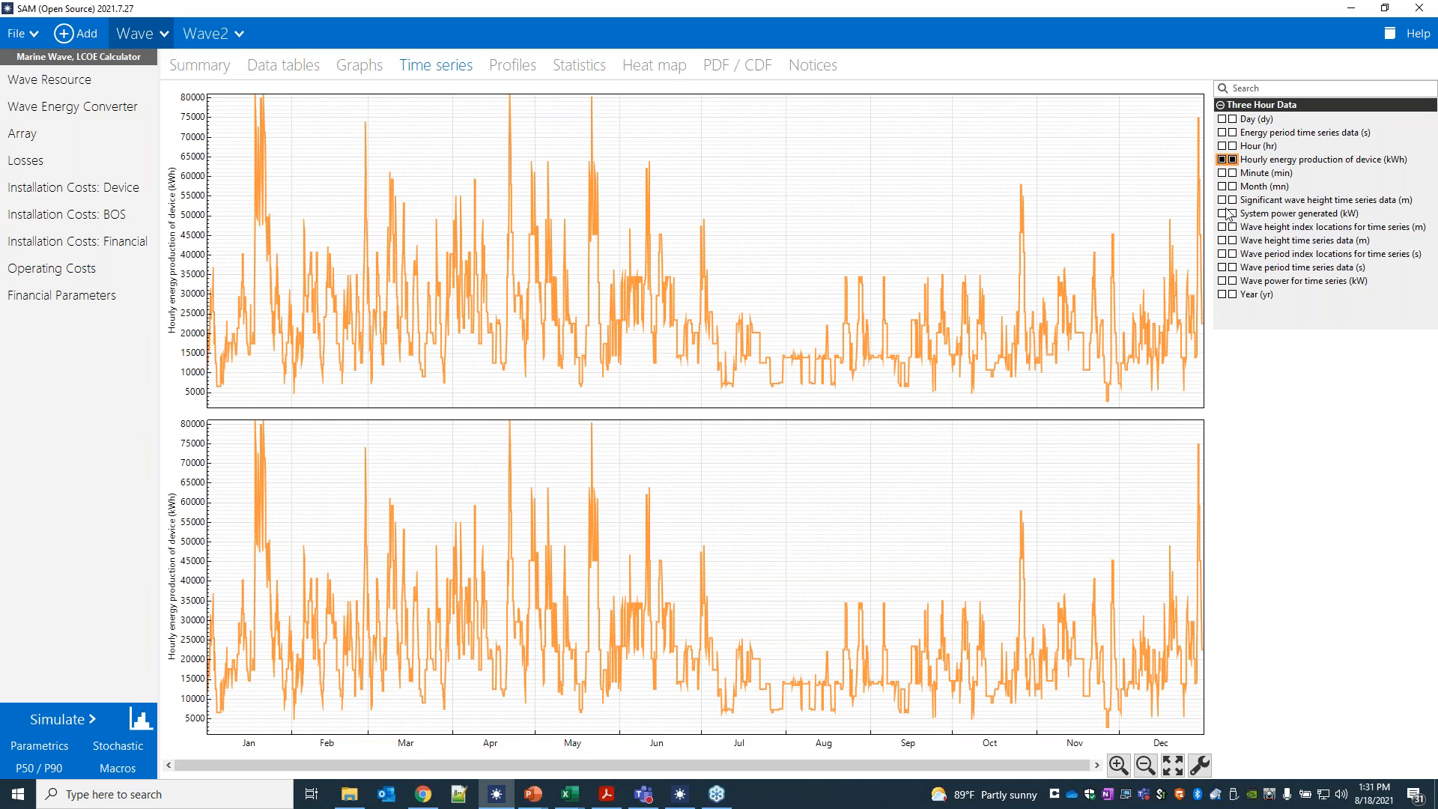
click(1222, 160)
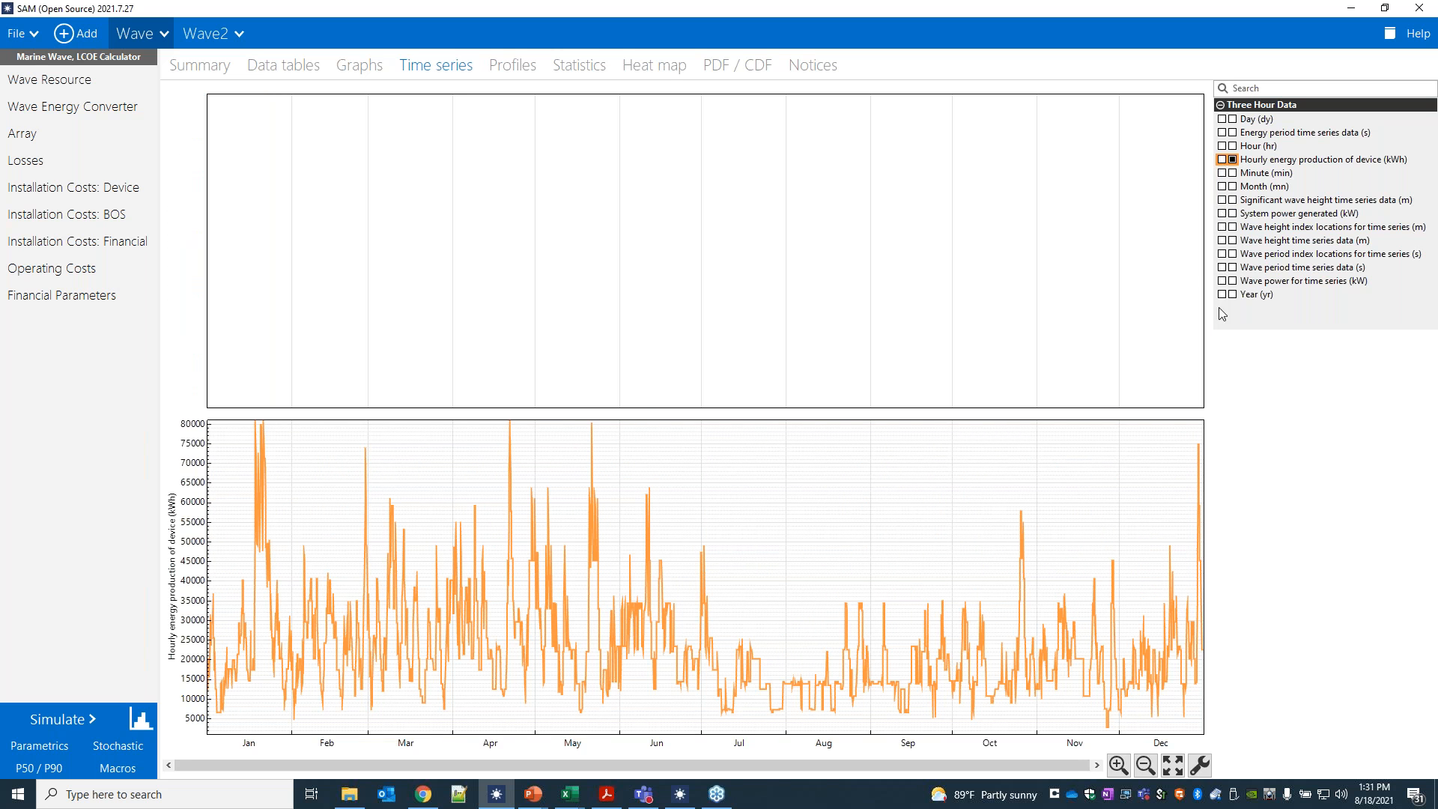
click(1221, 227)
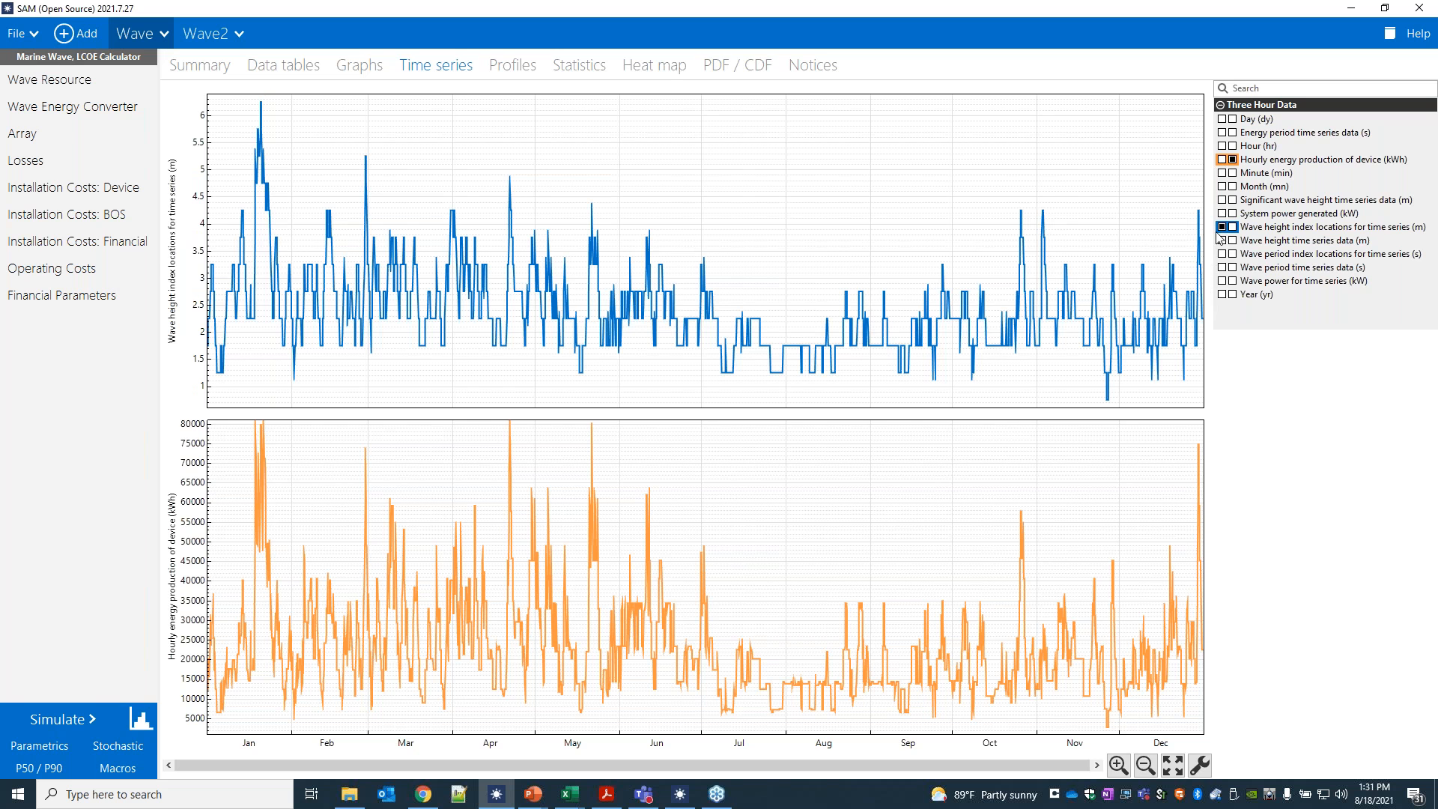
right_click(860, 248)
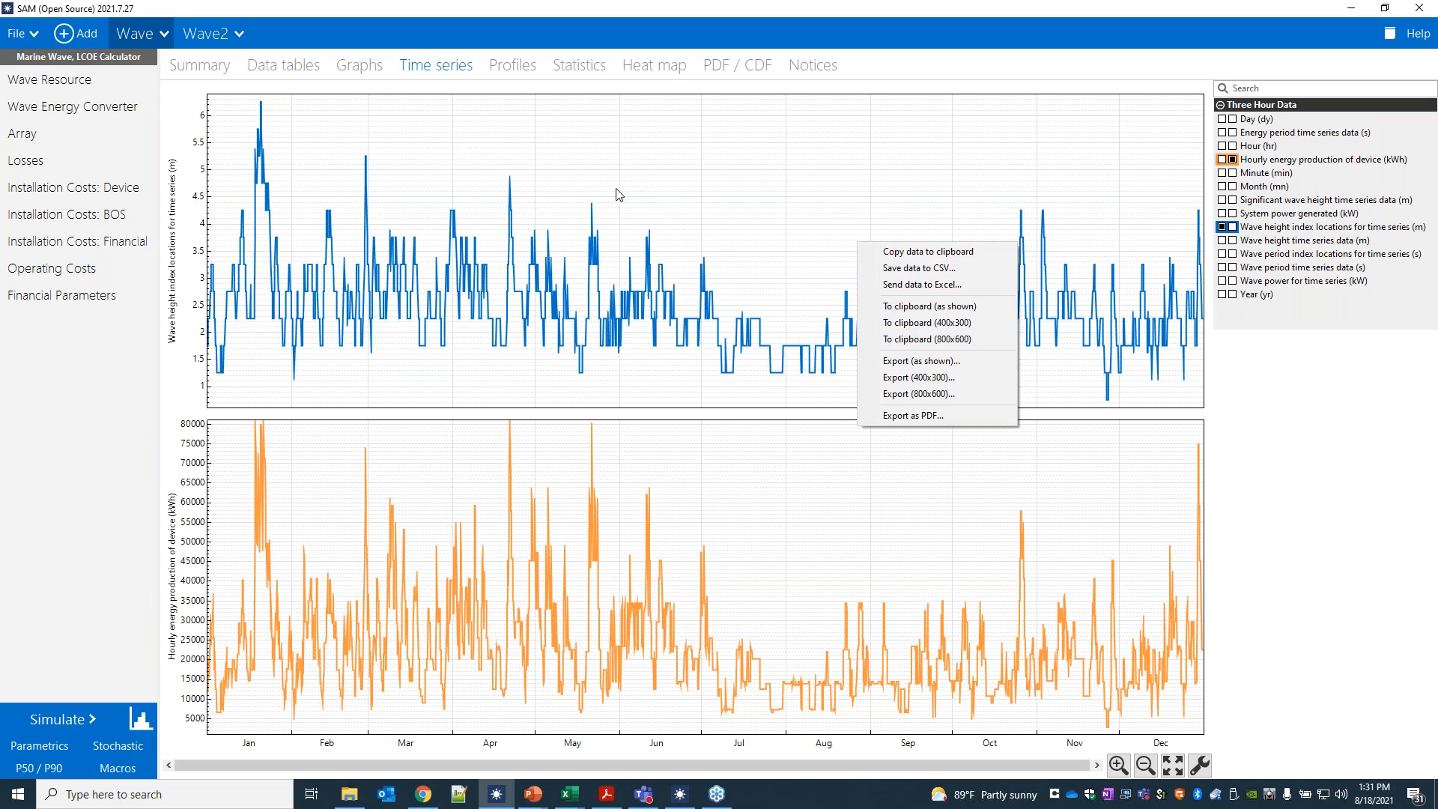
Review the three-hour data statistics, the monthly profiles and the PDF / CDF chart of system power generated
click(574, 67)
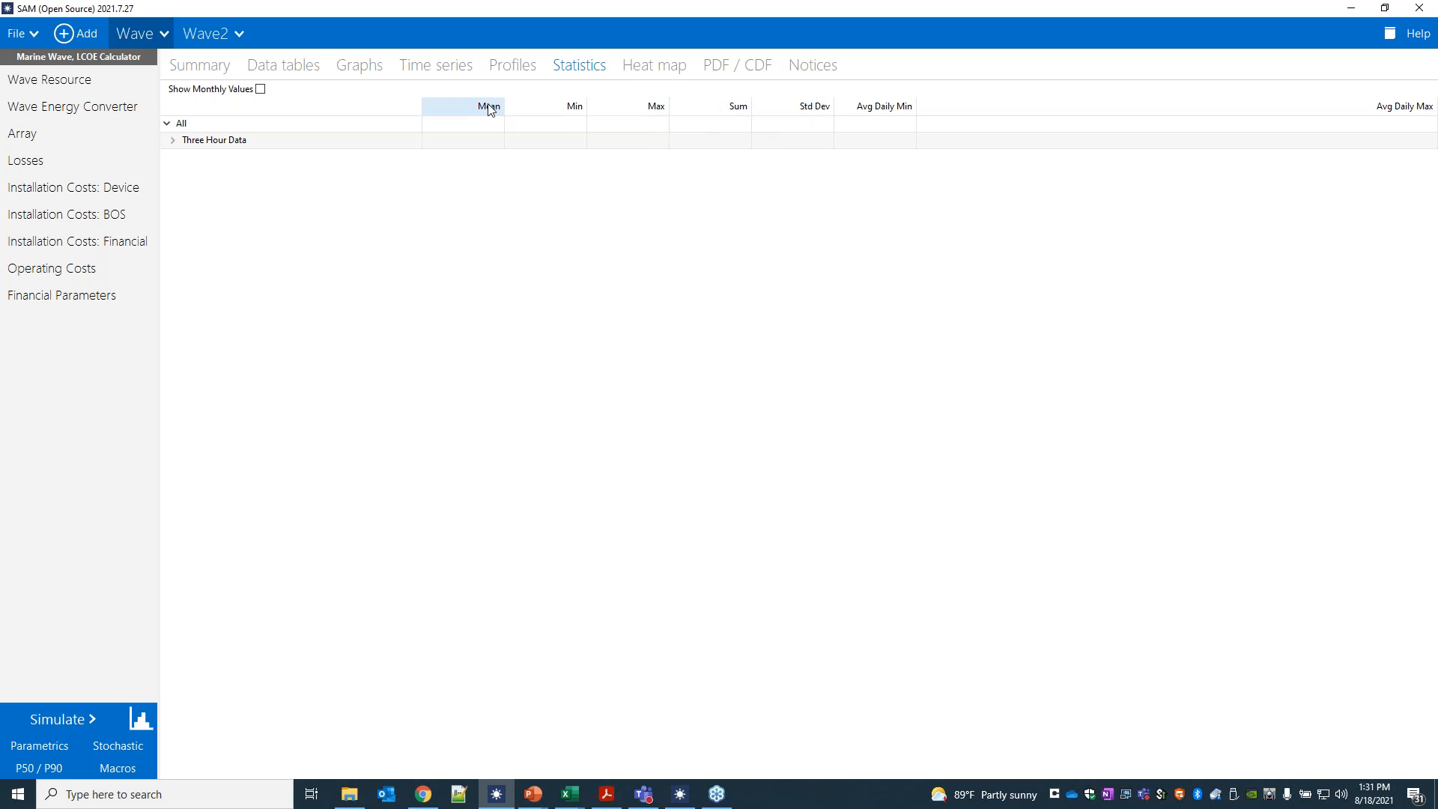
click(173, 142)
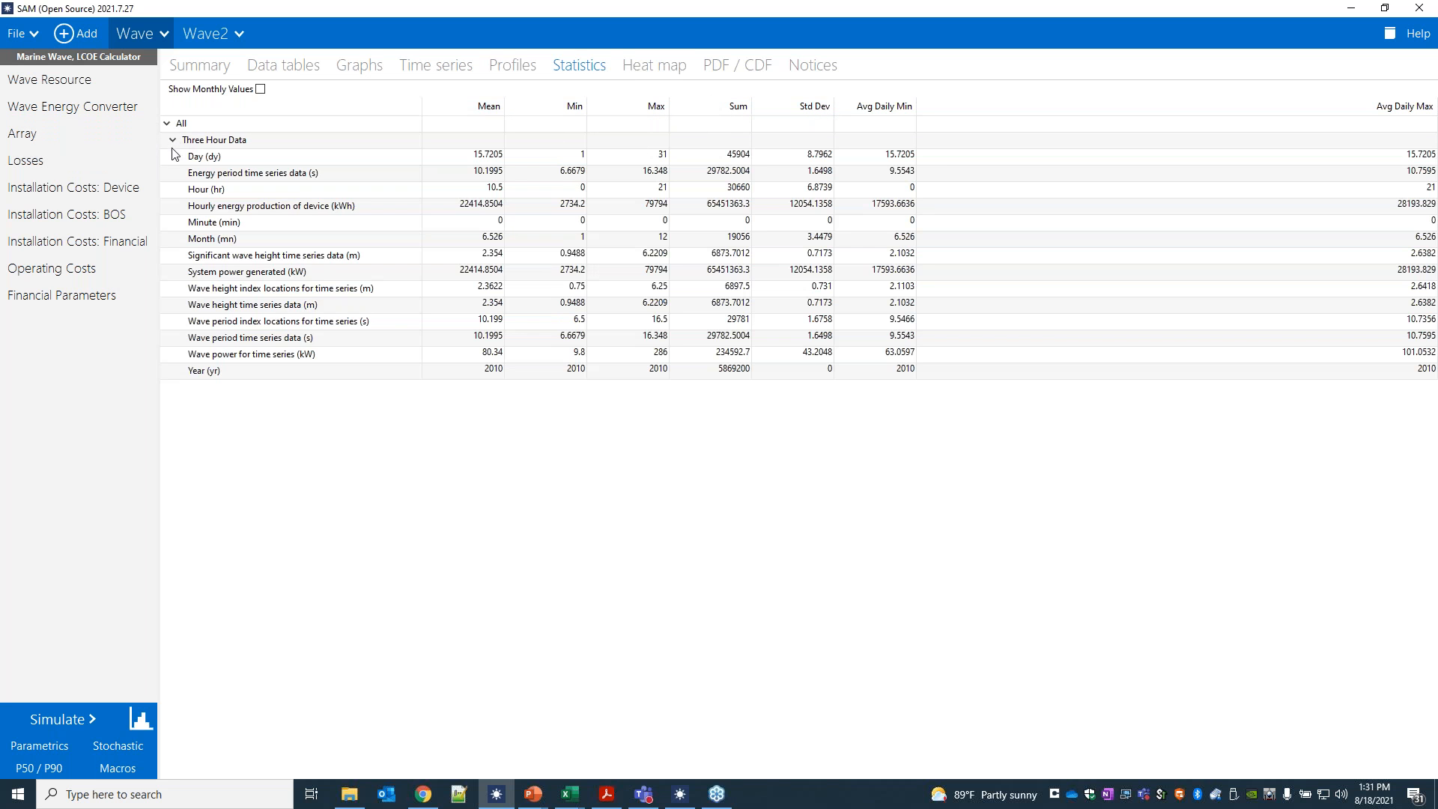
click(520, 69)
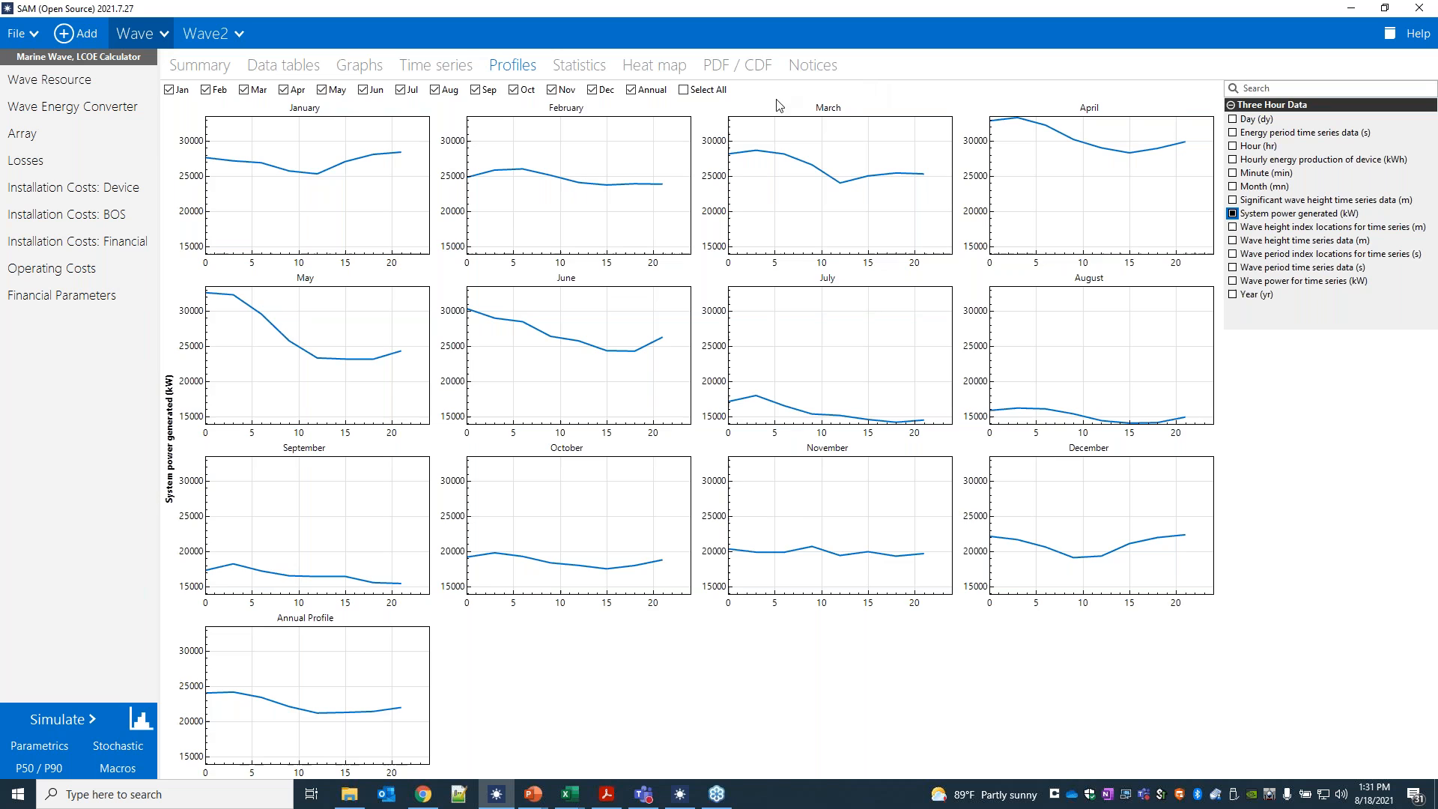
click(755, 67)
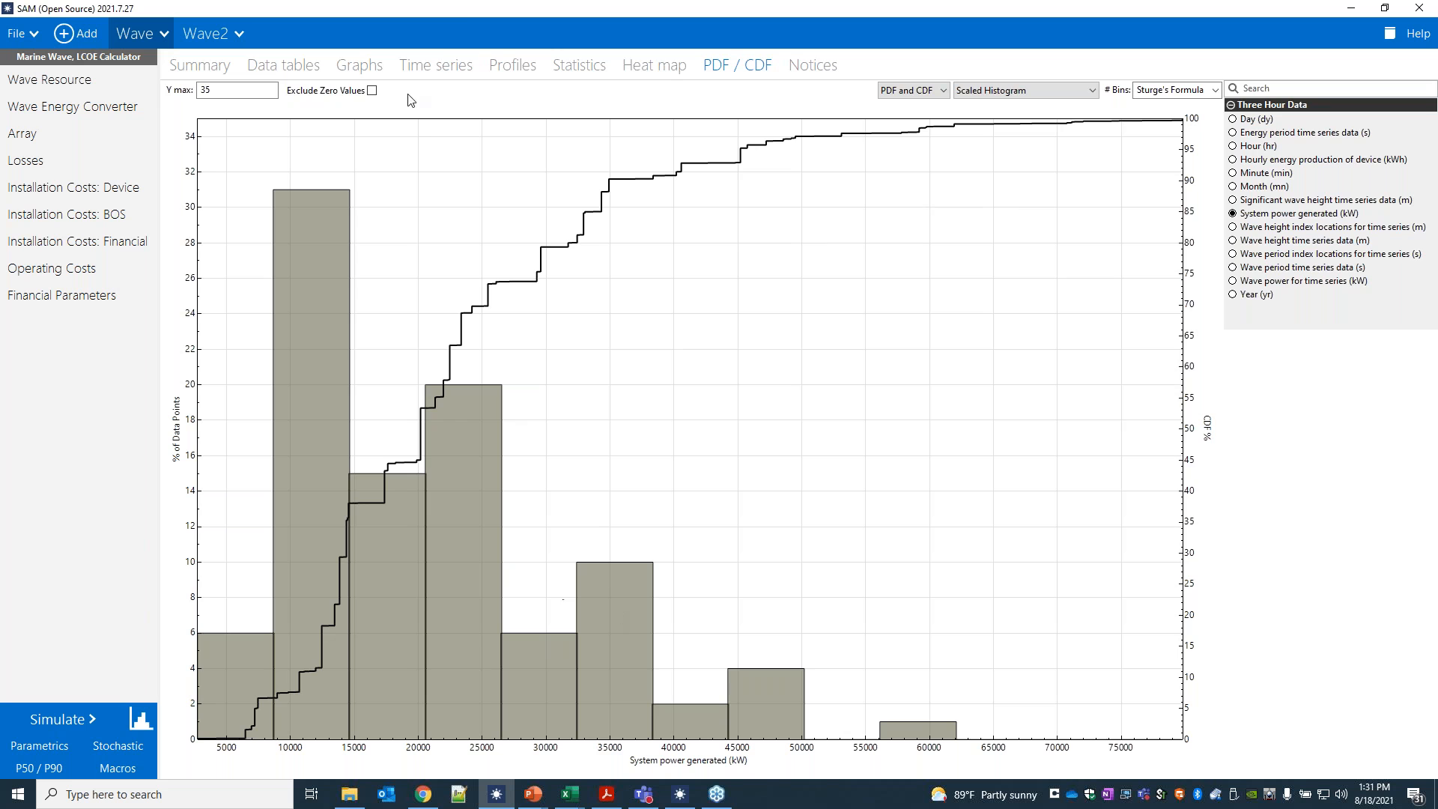
right_click(608, 295)
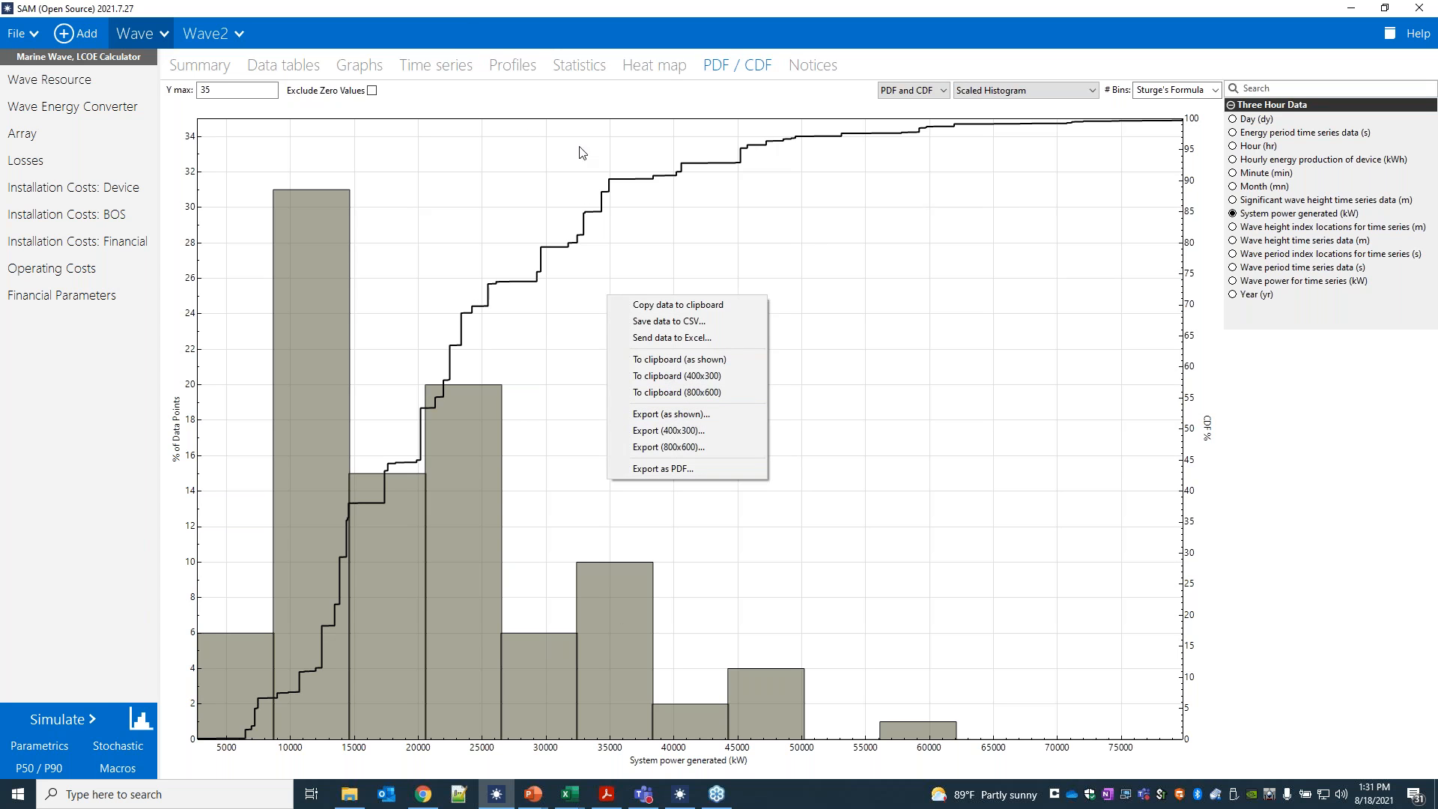
click(568, 112)
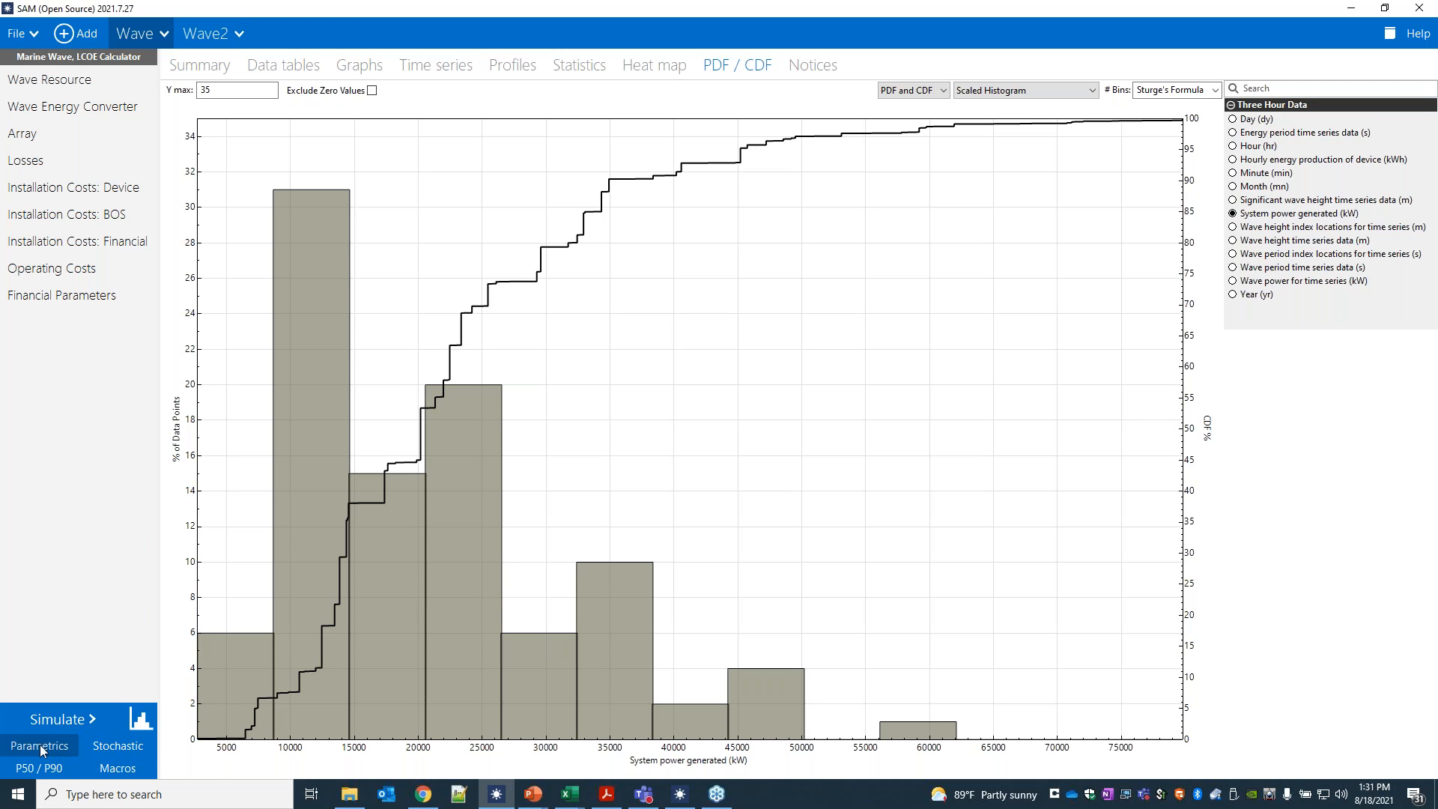
Choose the ME Wave Report macro with device type Point Absorber, PTO type Air Turbine and foundation/mooring type Floating: Dynaminc Positioning
click(117, 768)
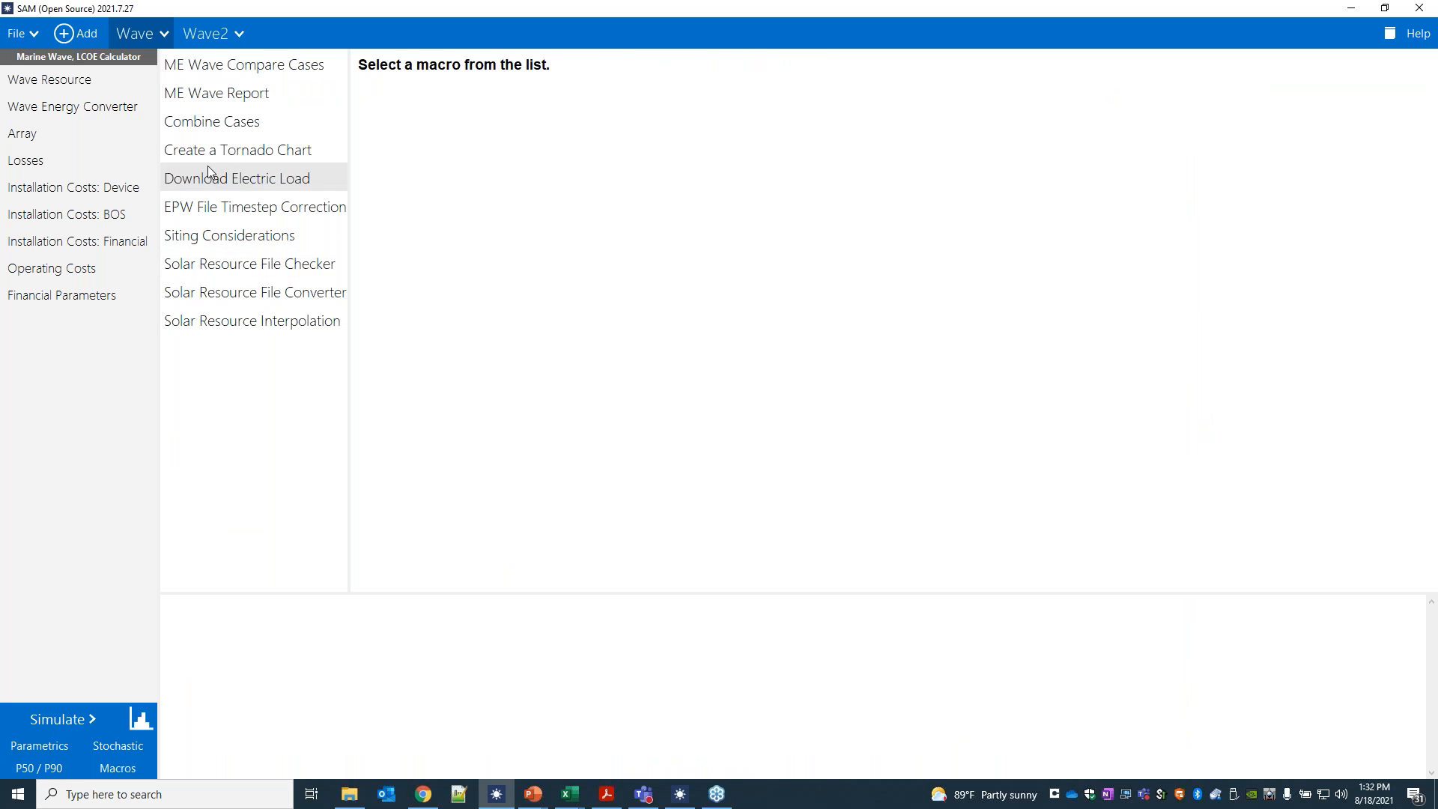
click(242, 99)
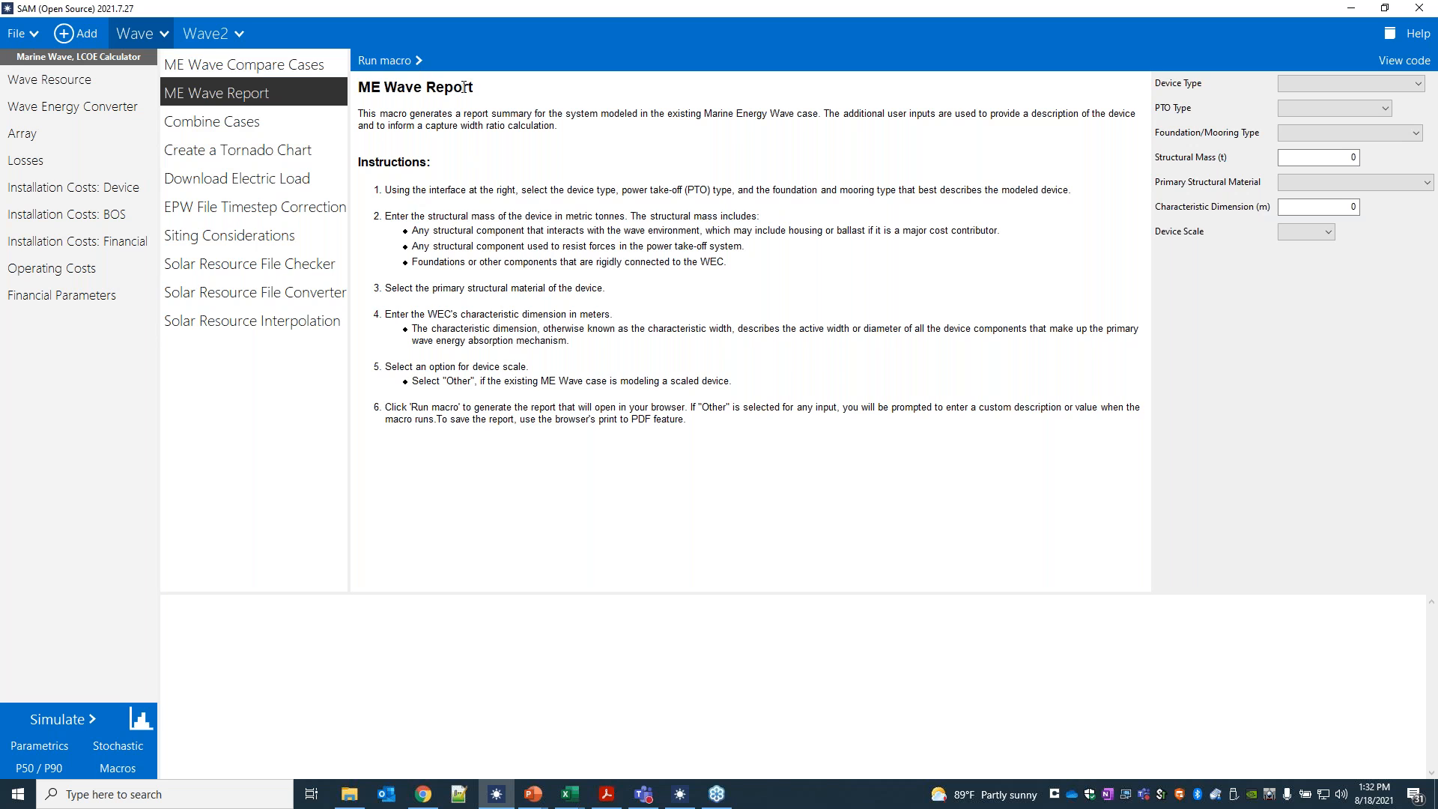
click(1315, 79)
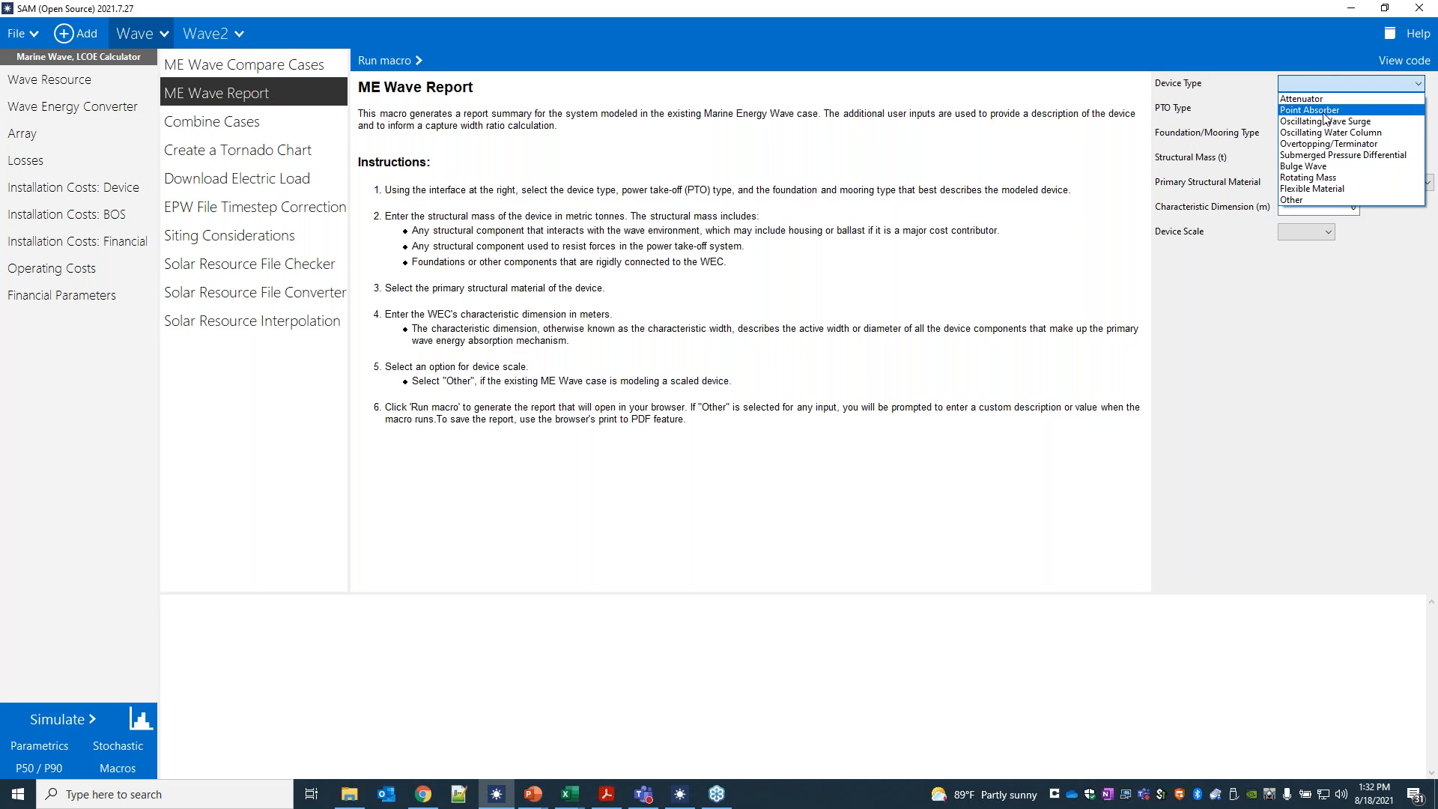
click(1325, 110)
click(1328, 109)
click(1312, 133)
click(1312, 139)
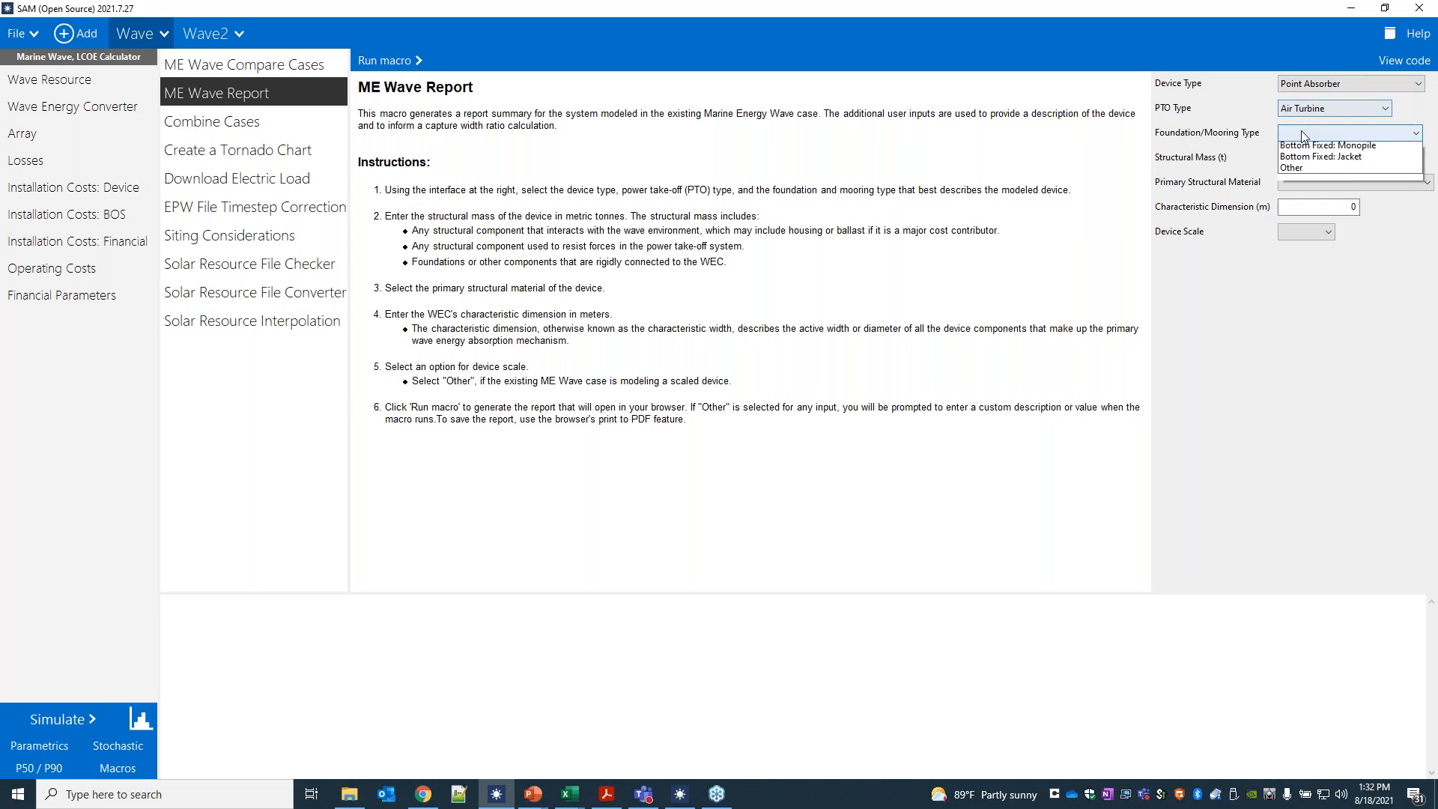
click(1319, 148)
Set the primary structural material to Coated Fabric and the device scale to Full Scale, and run the report macro
click(1333, 188)
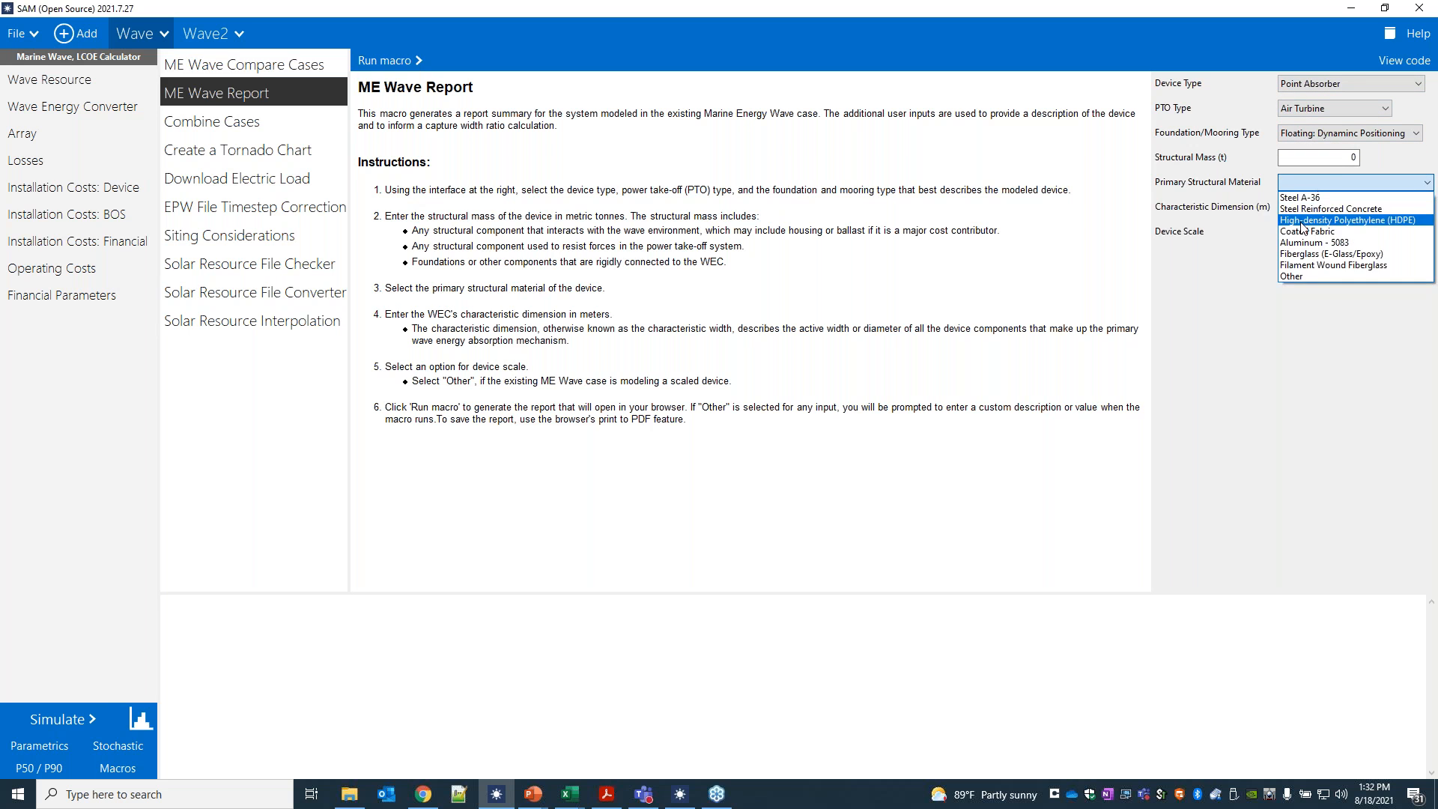
click(1332, 196)
click(1308, 235)
click(1299, 244)
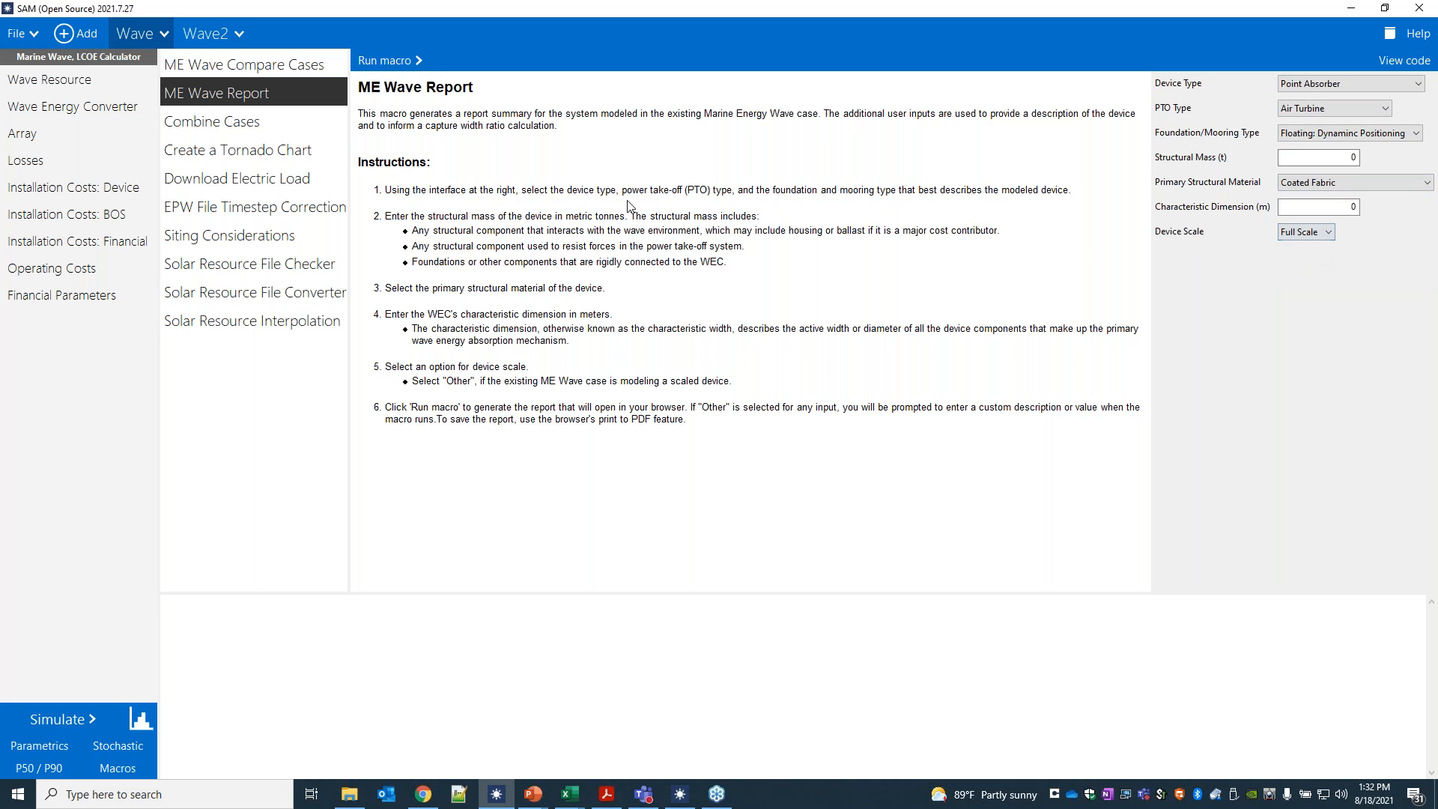
click(386, 63)
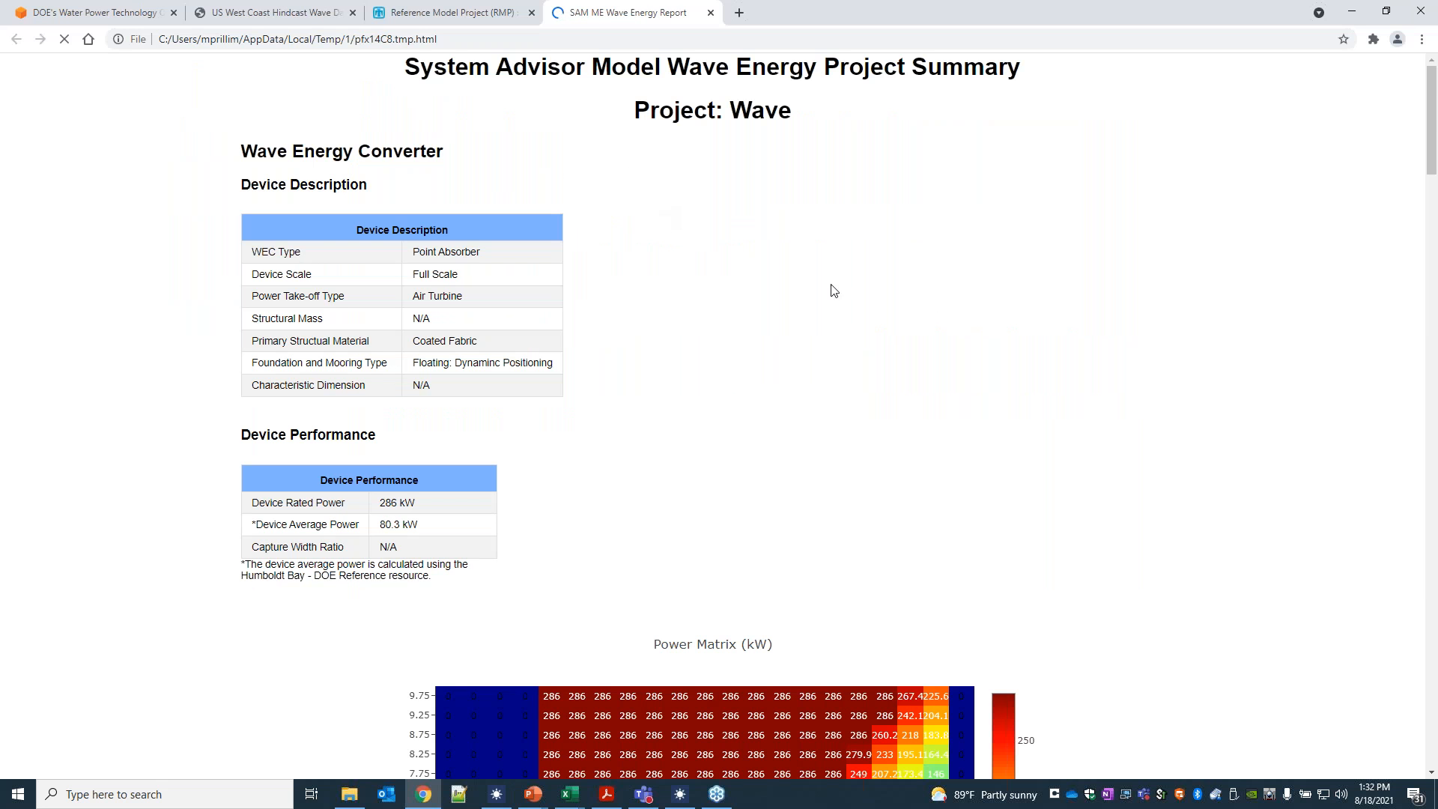
Review the generated wave energy report's power matrix, resource attributes, array design parameters and system cost breakdown
scroll(957, 390, down, 13)
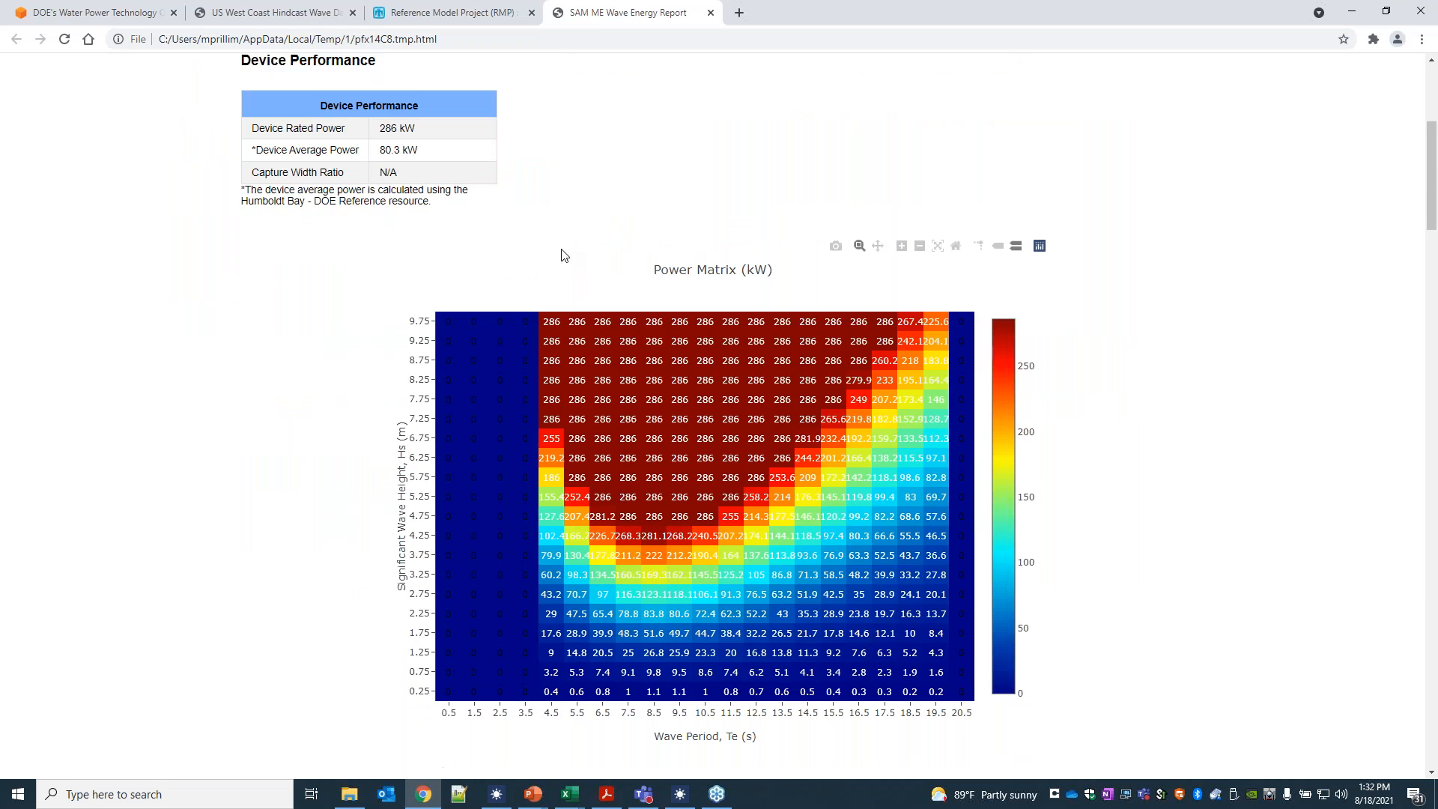
scroll(644, 352, down, 3)
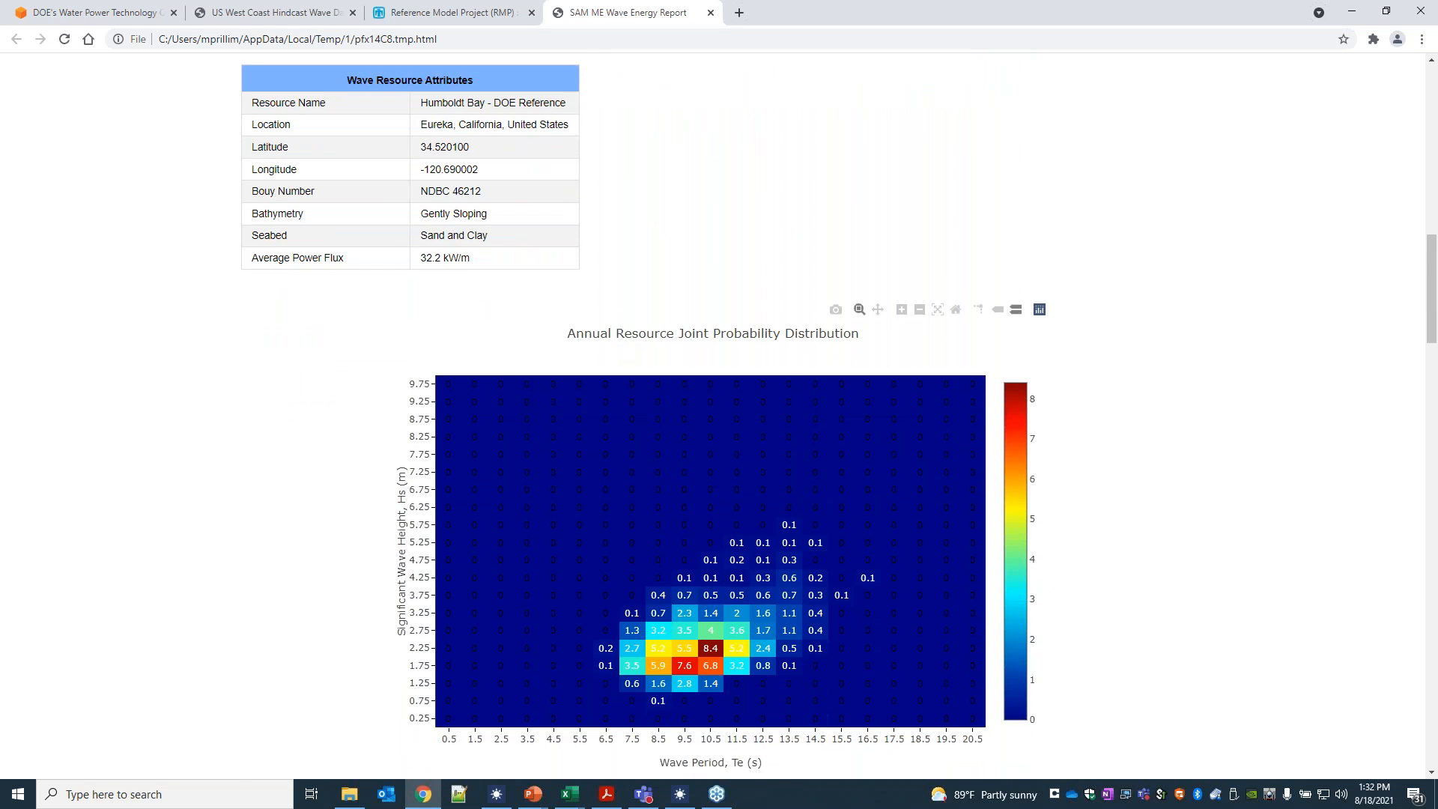
scroll(742, 341, down, 11)
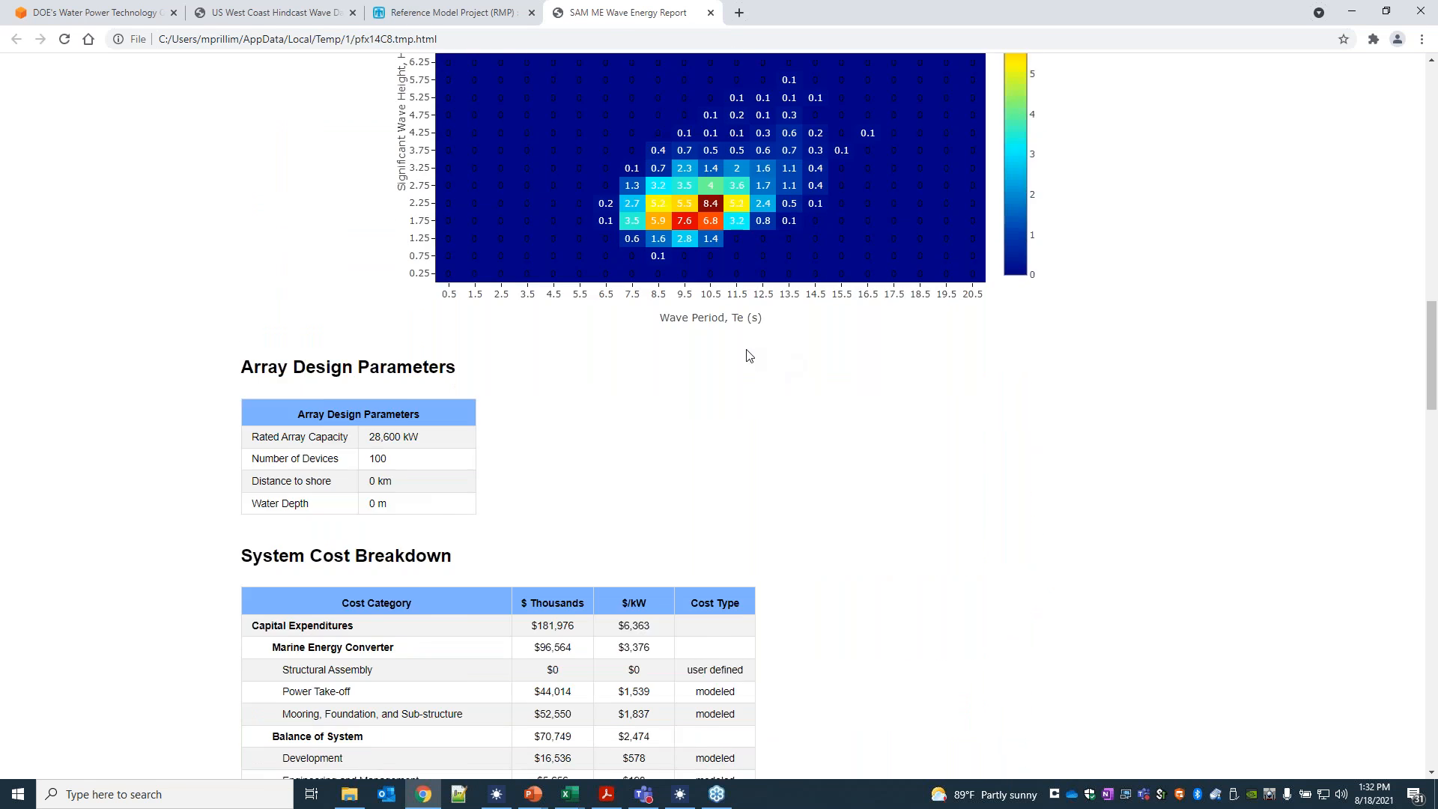
scroll(755, 350, down, 9)
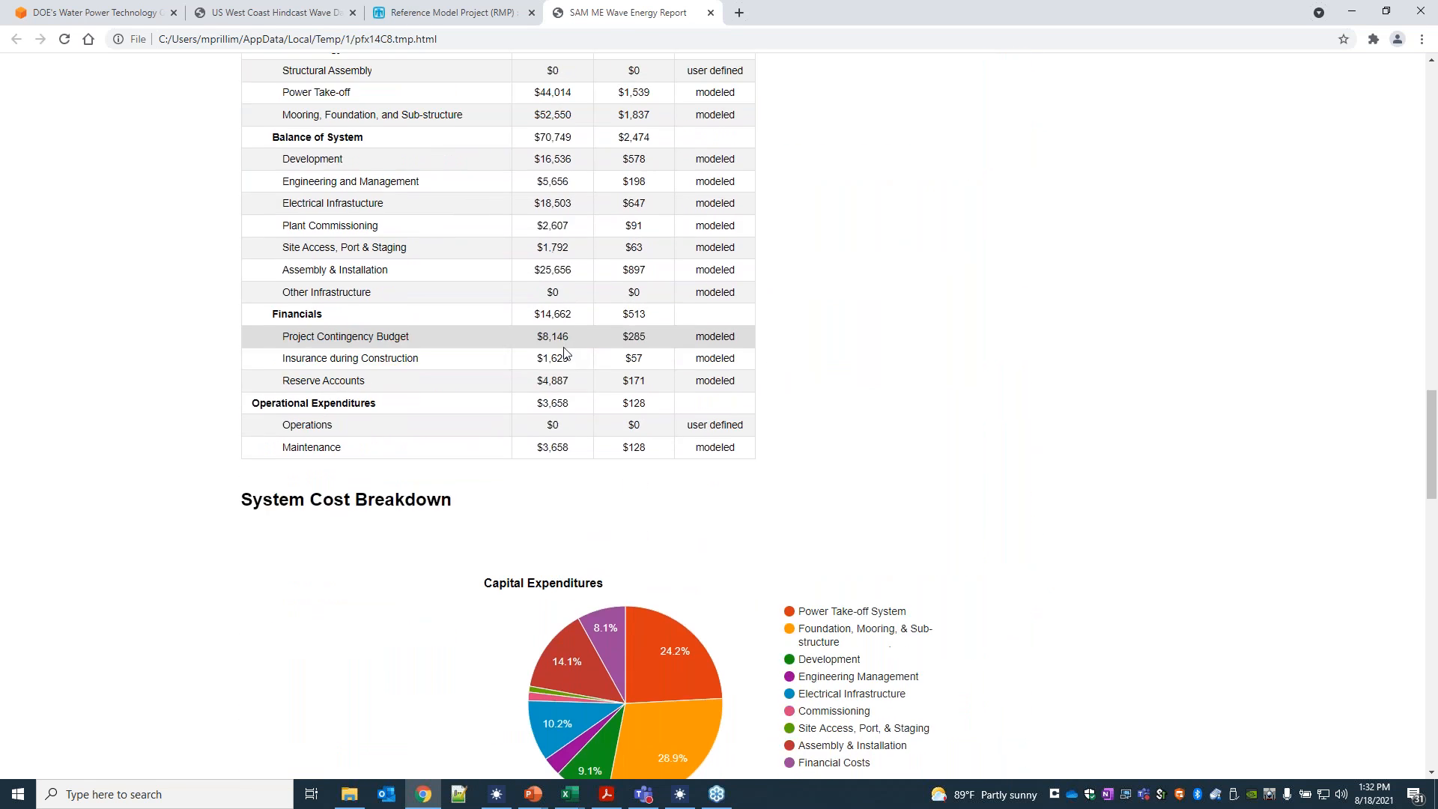
Review the report's capital and operational expenditure charts and system performance table, and return to SAM, dismissing the save notice
scroll(579, 333, down, 3)
scroll(608, 323, up, 5)
scroll(666, 327, up, 1)
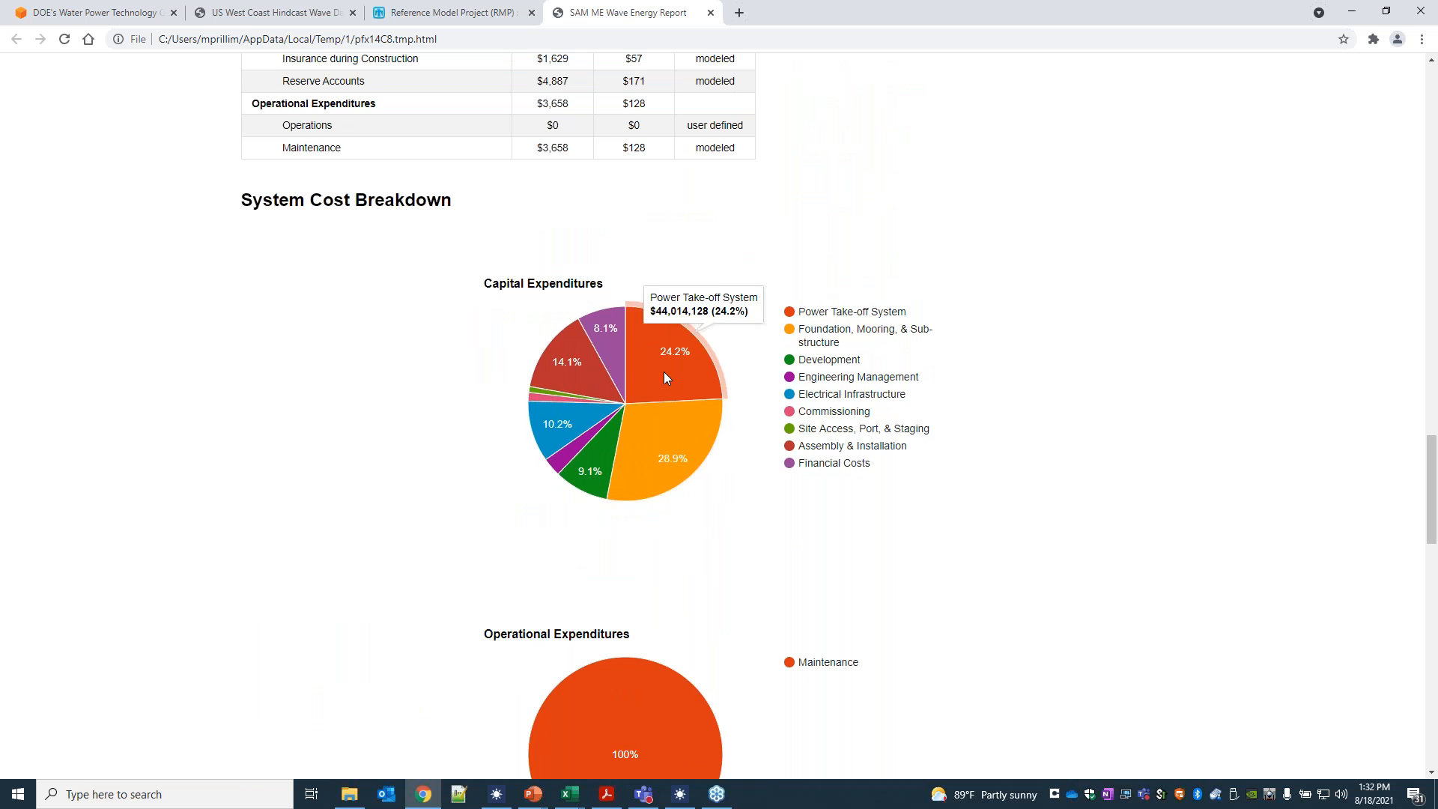
scroll(981, 447, down, 3)
scroll(981, 447, down, 3)
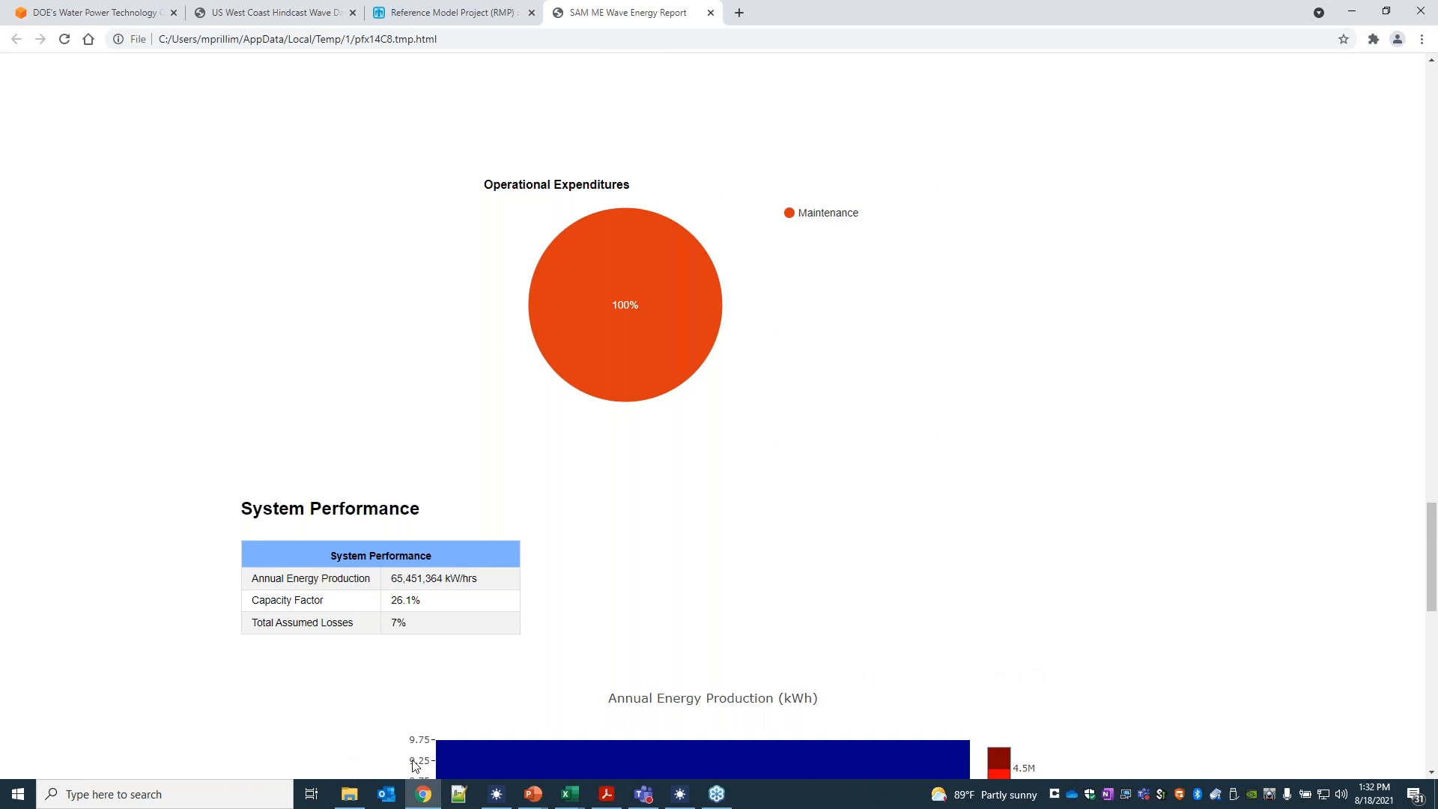
click(498, 796)
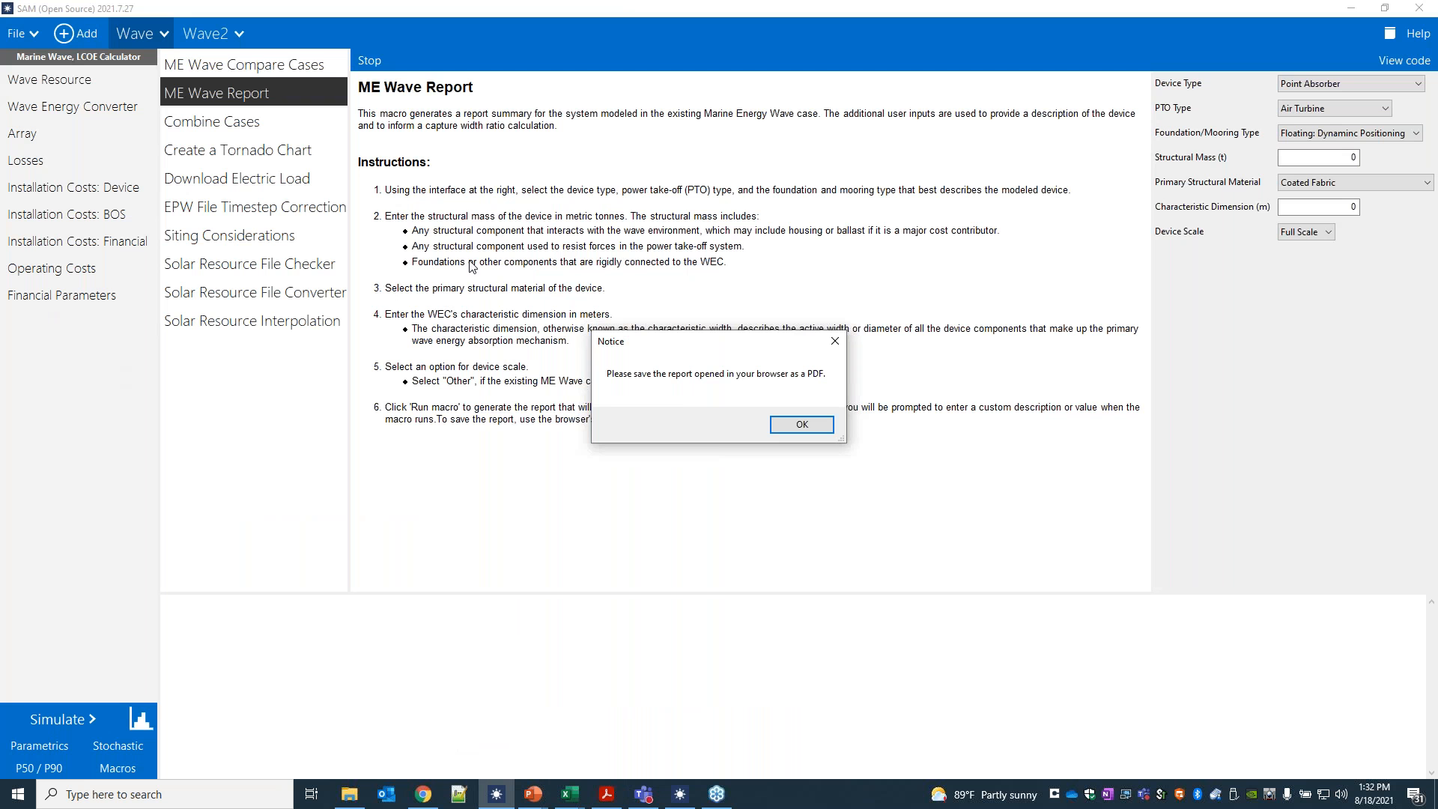
click(807, 431)
Simulate the Wave2 case and choose the ME Wave Compare Cases macro for it
click(251, 69)
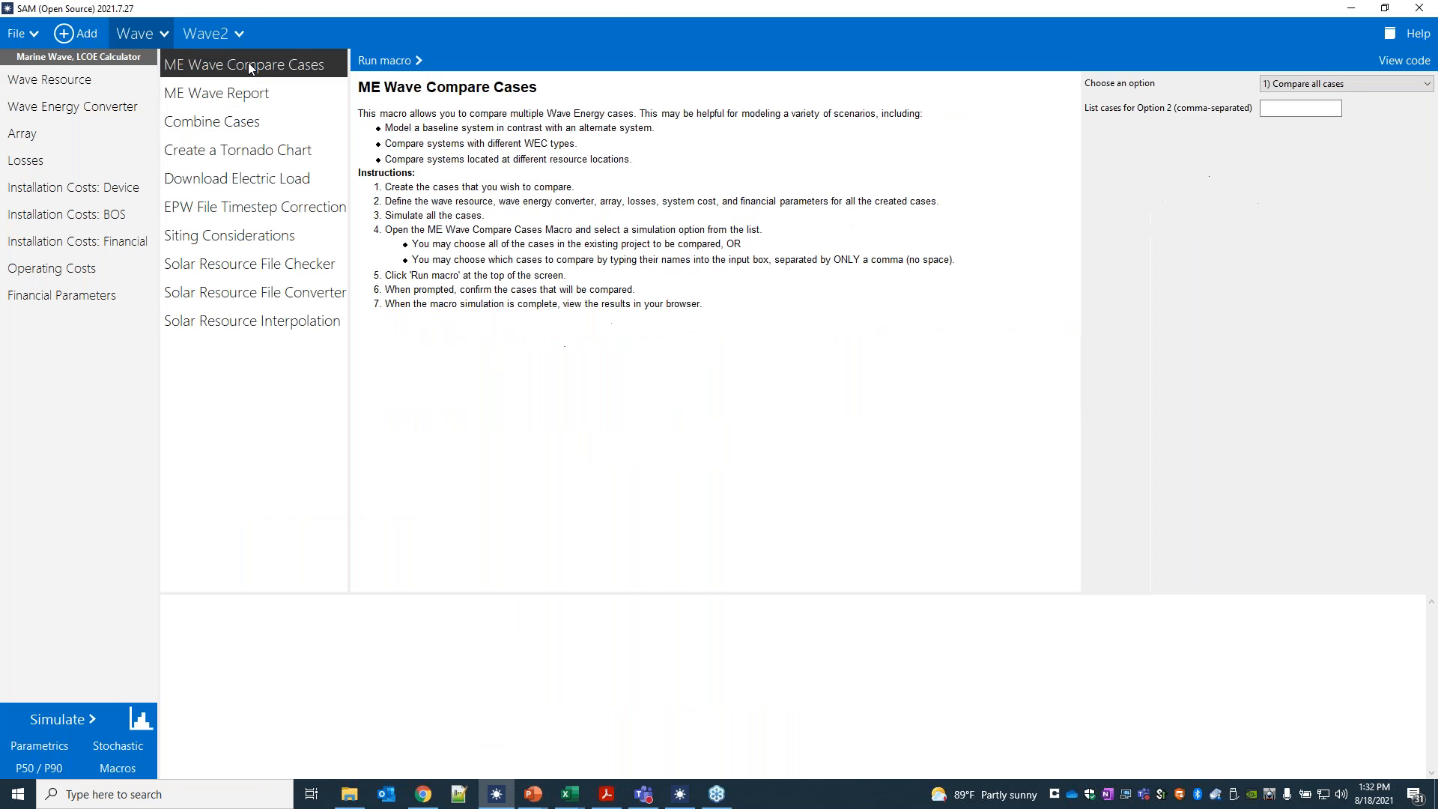
click(199, 33)
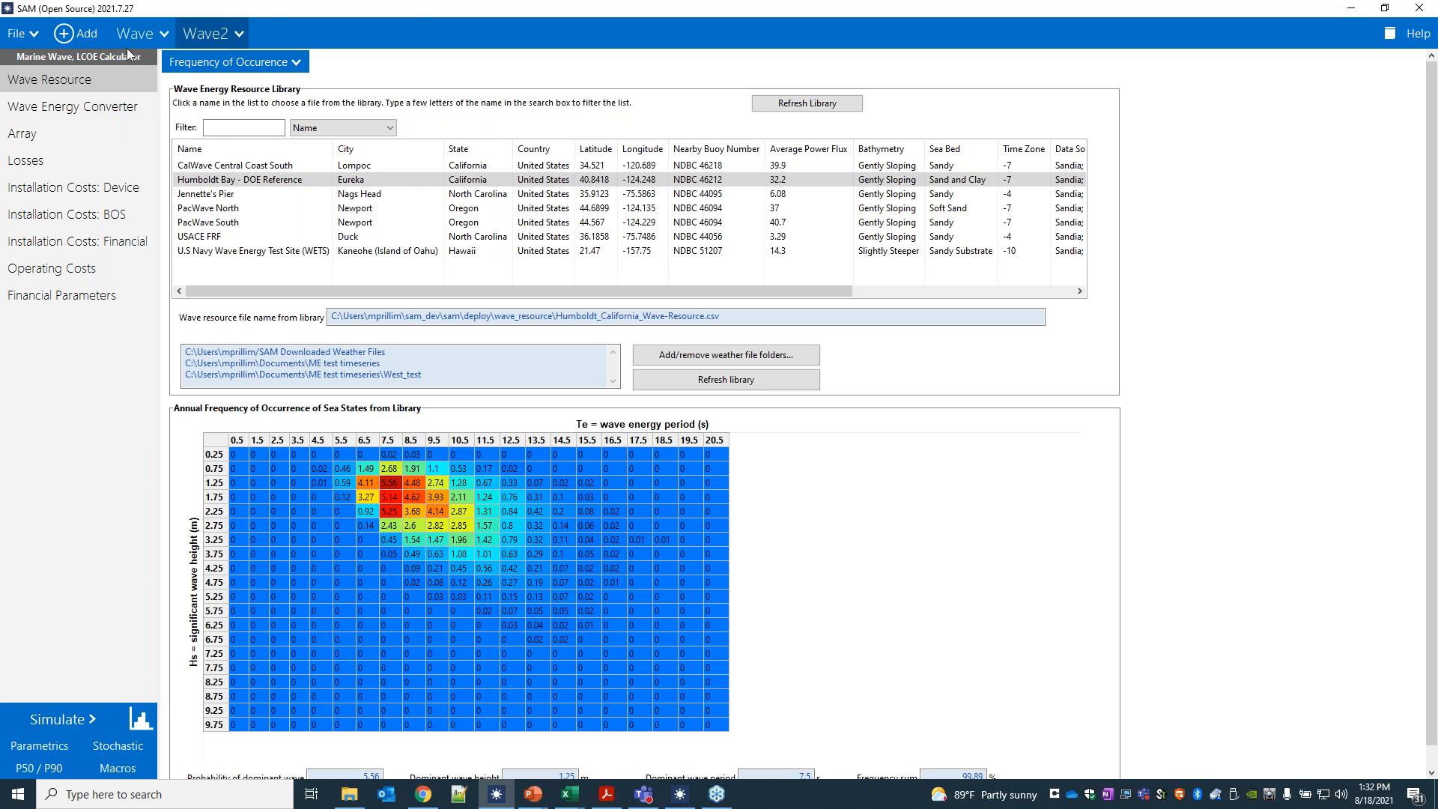
click(47, 713)
click(118, 769)
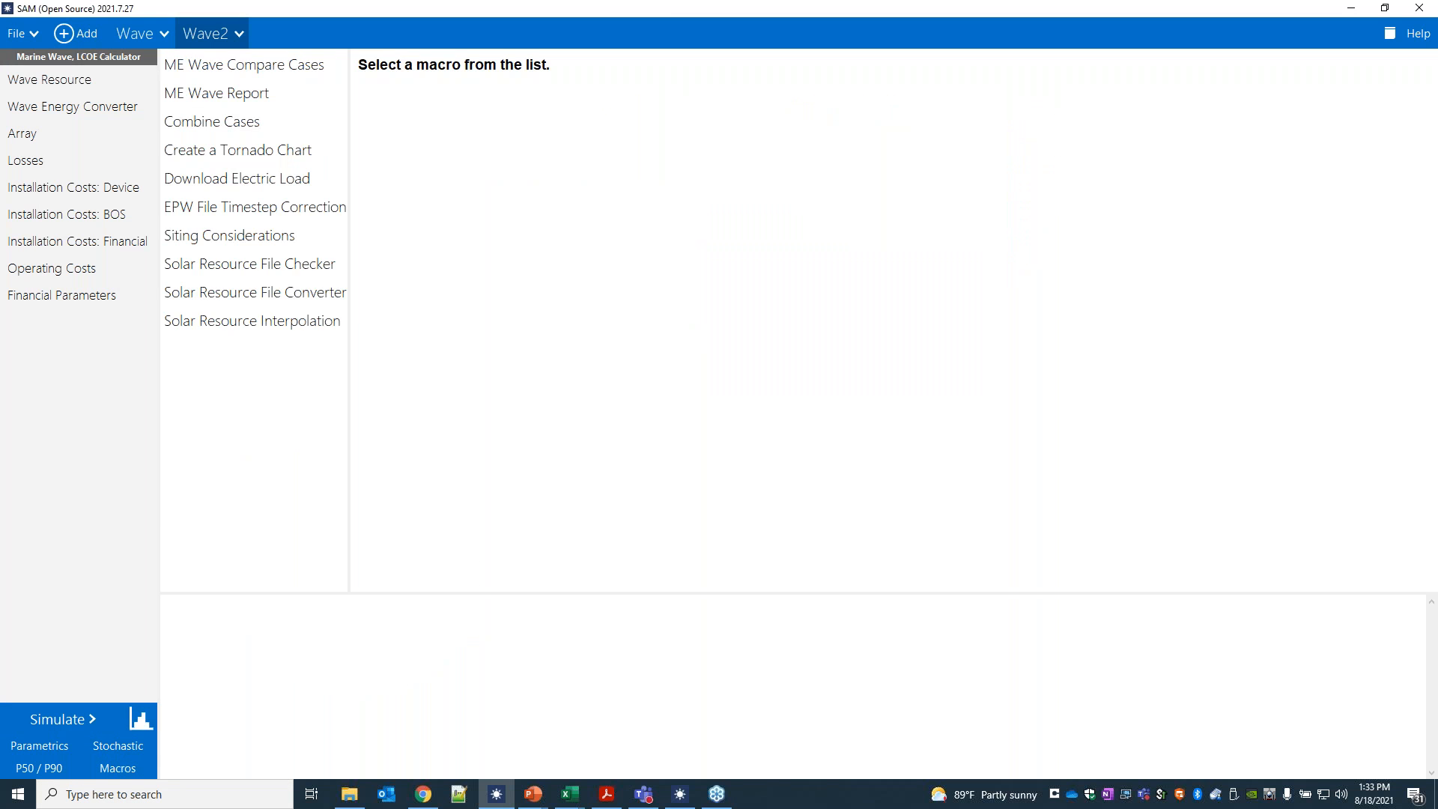
click(176, 63)
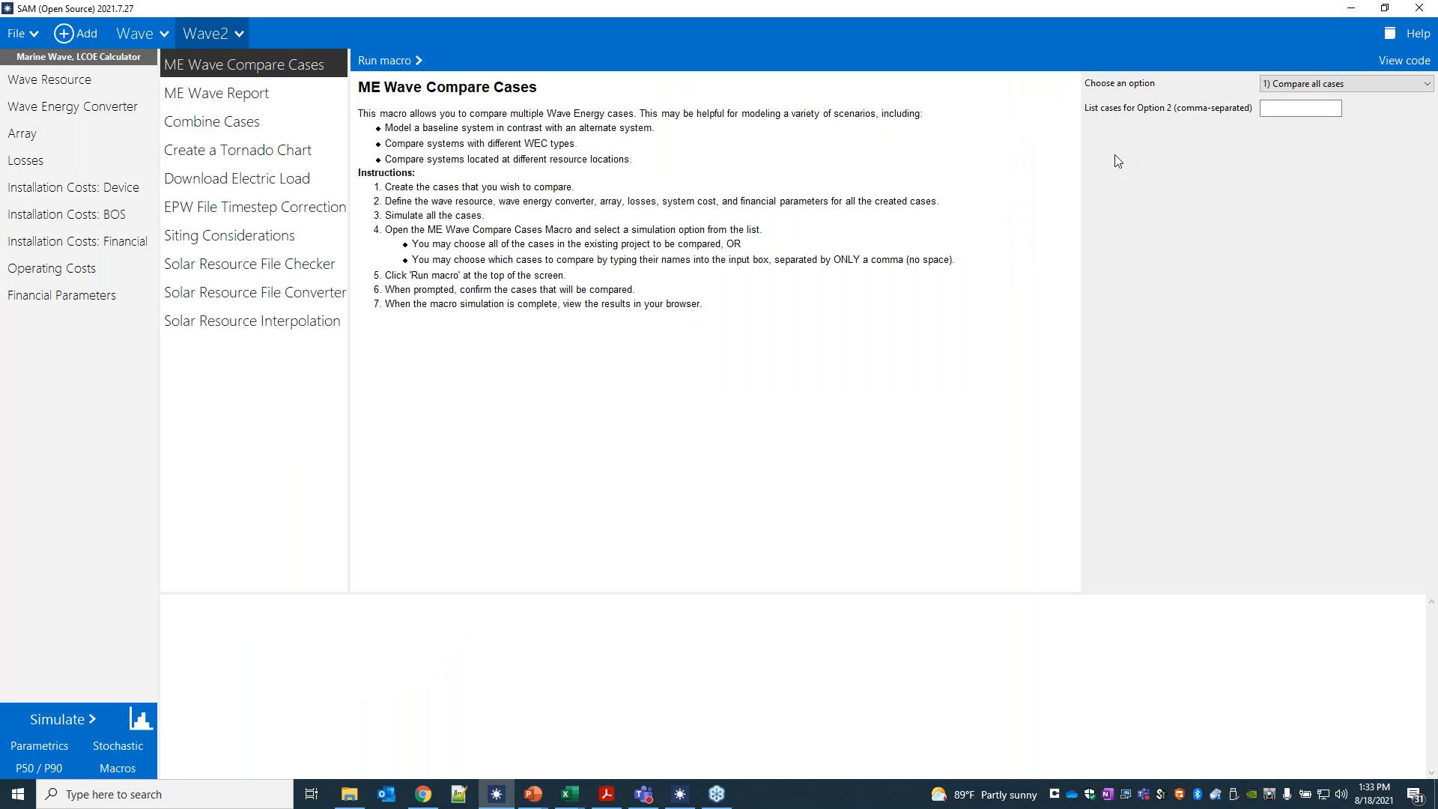
Set the macro's comparison option to "Compare only the cases listed below" and go to the case list
click(1289, 85)
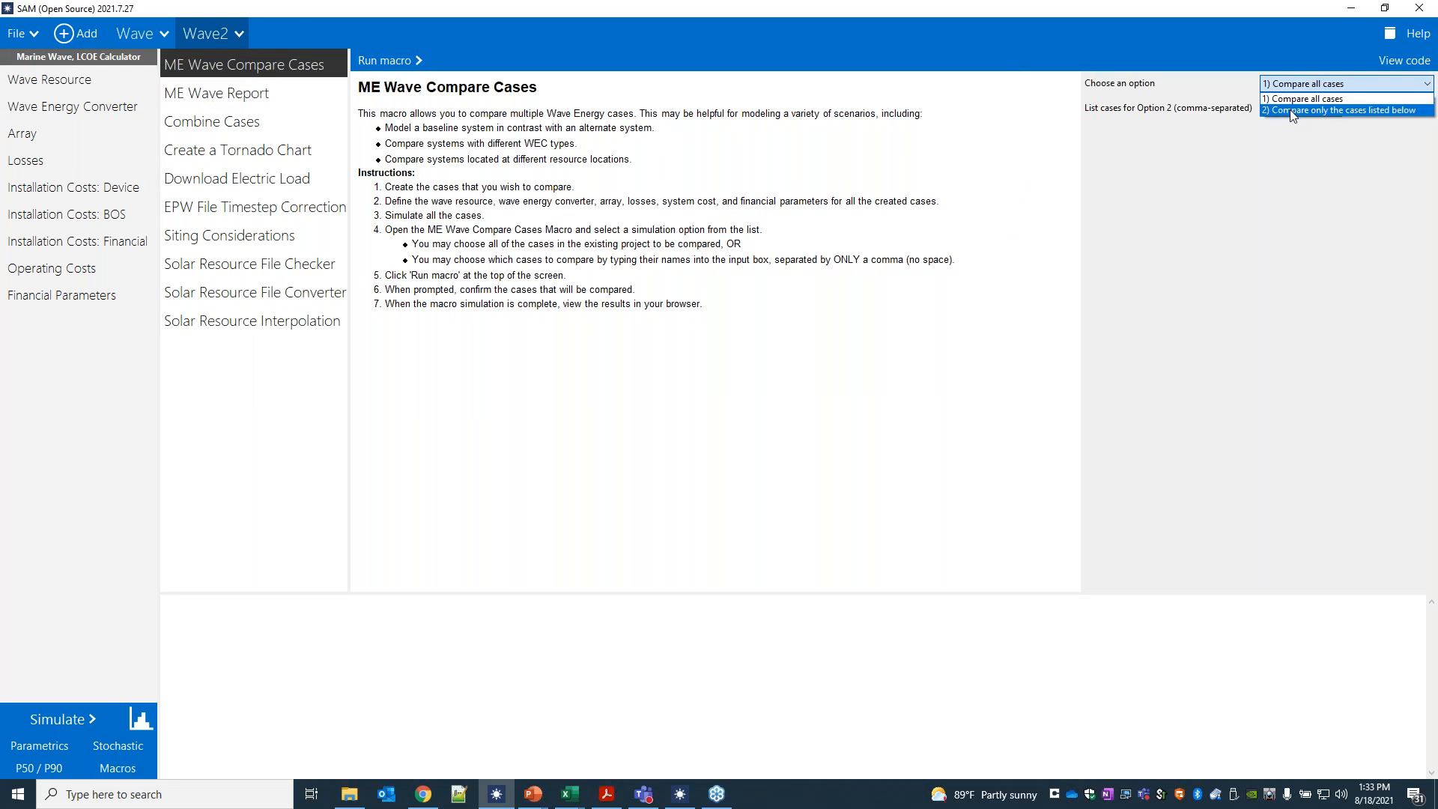
click(1289, 110)
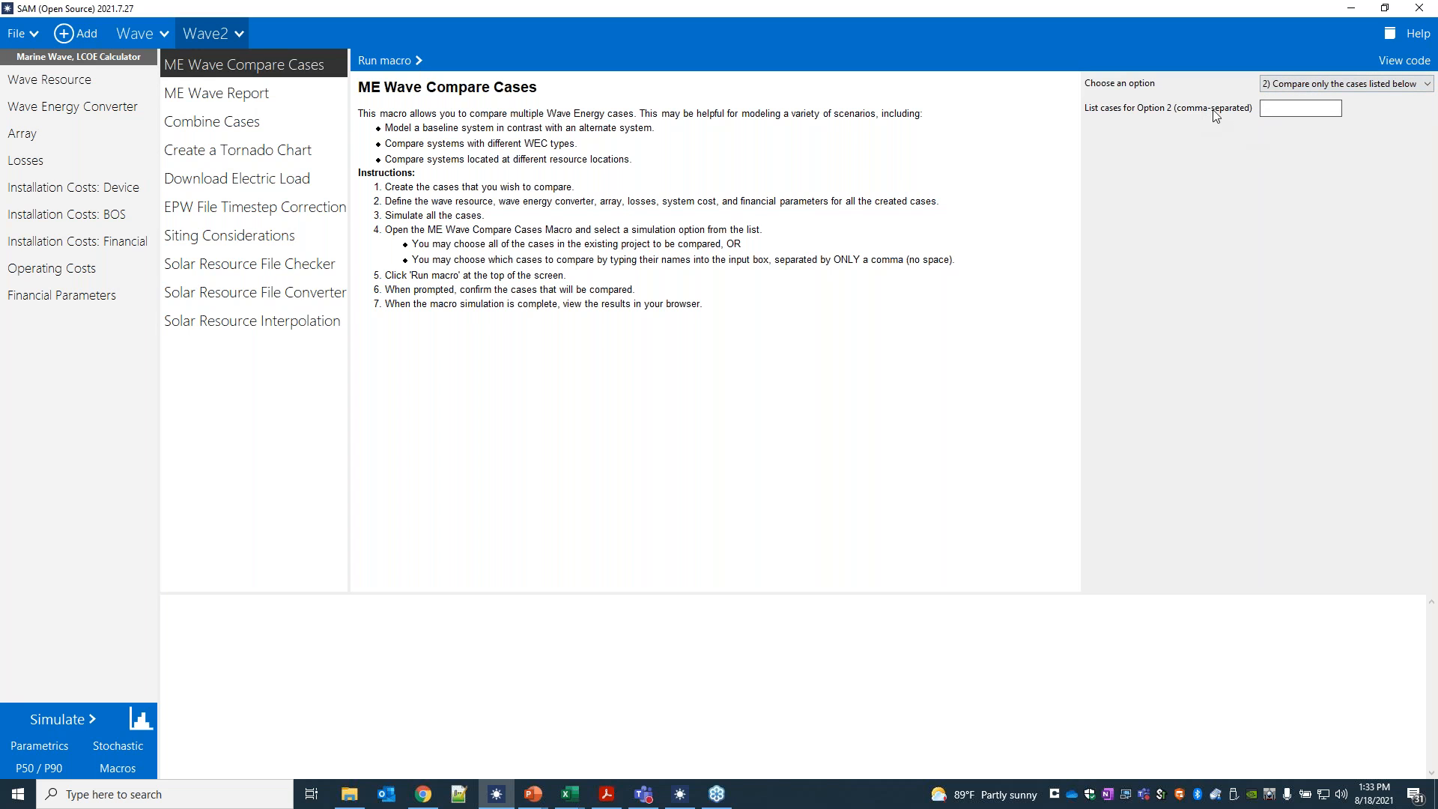
click(1307, 109)
click(786, 426)
Set the comparison option to "Compare all cases" and run the ME Wave Compare Cases macro
click(1346, 84)
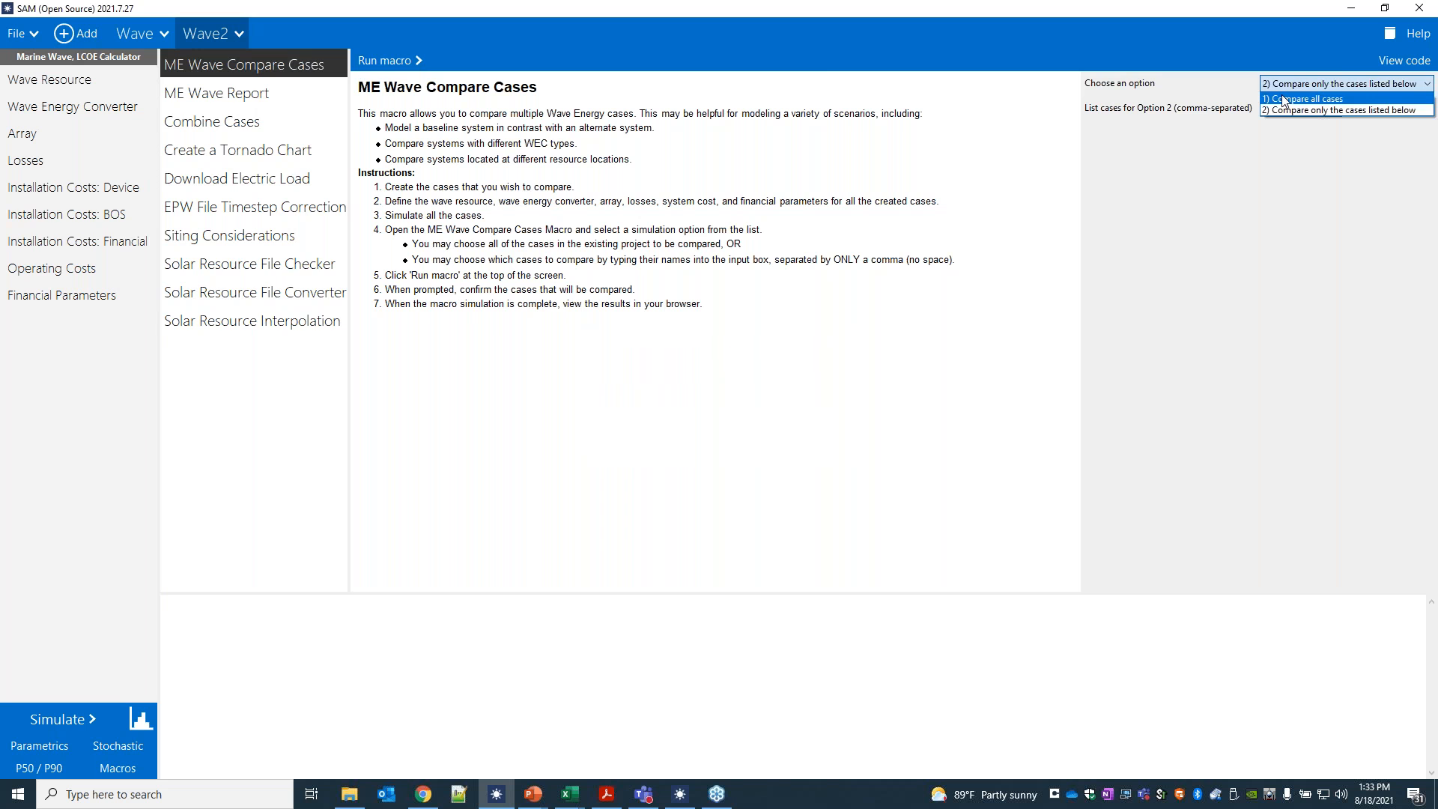
click(1318, 99)
click(420, 68)
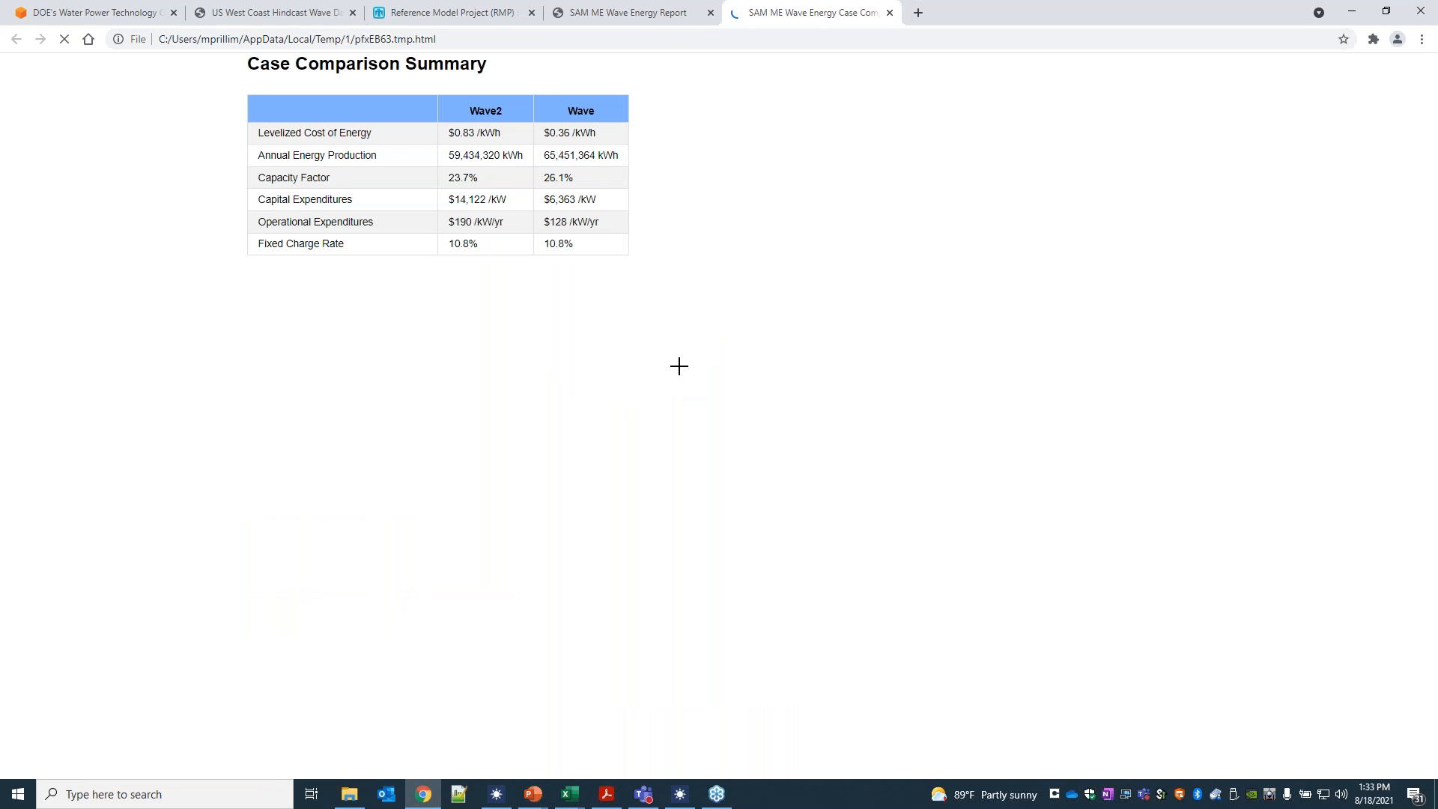
Examine the case comparison's summary, LCOE Contribution and Change in LCOE charts, and return to SAM, dismissing the save notice
mouse_move(719, 462)
scroll(649, 411, down, 2)
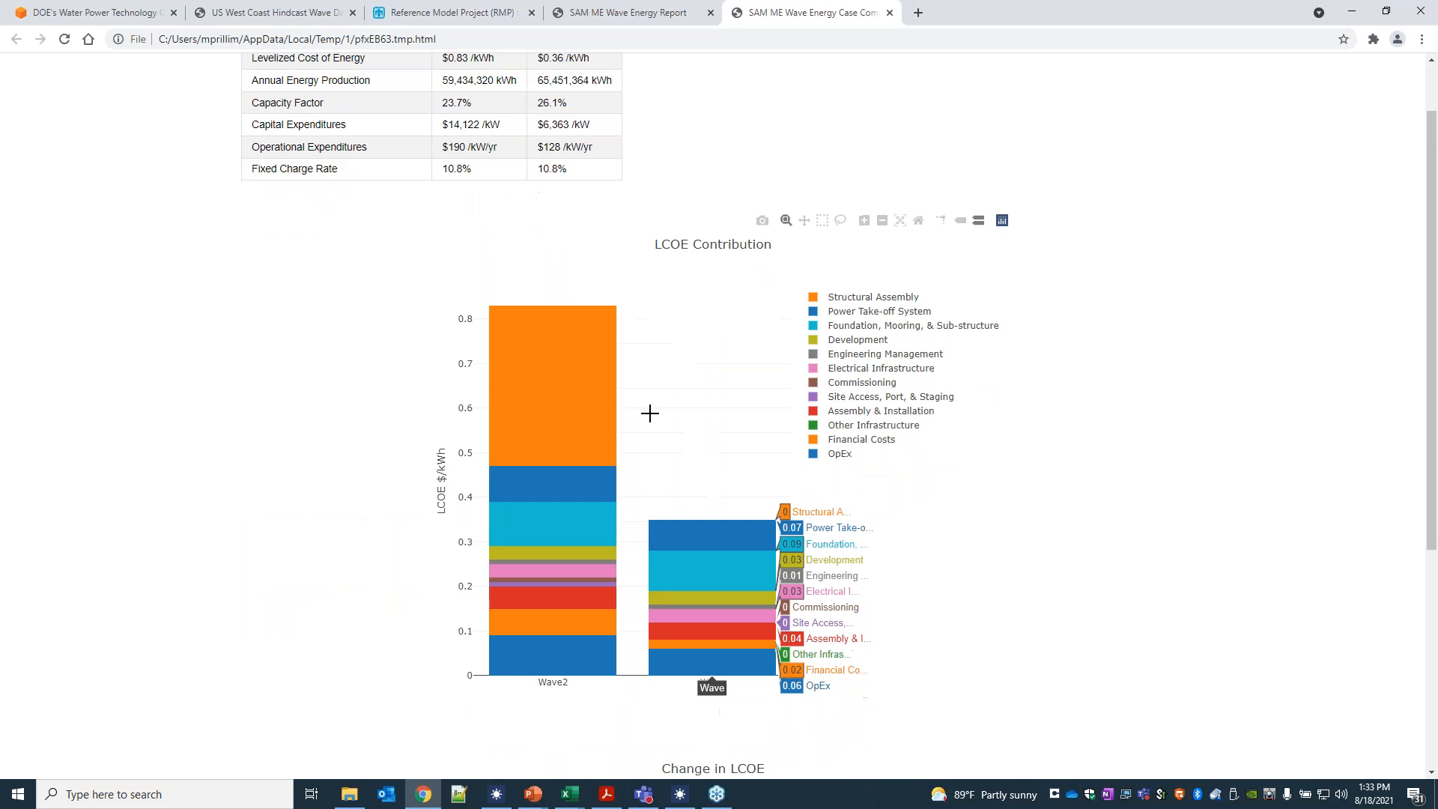
scroll(642, 376, down, 3)
scroll(685, 269, up, 2)
scroll(693, 252, up, 3)
scroll(713, 305, down, 6)
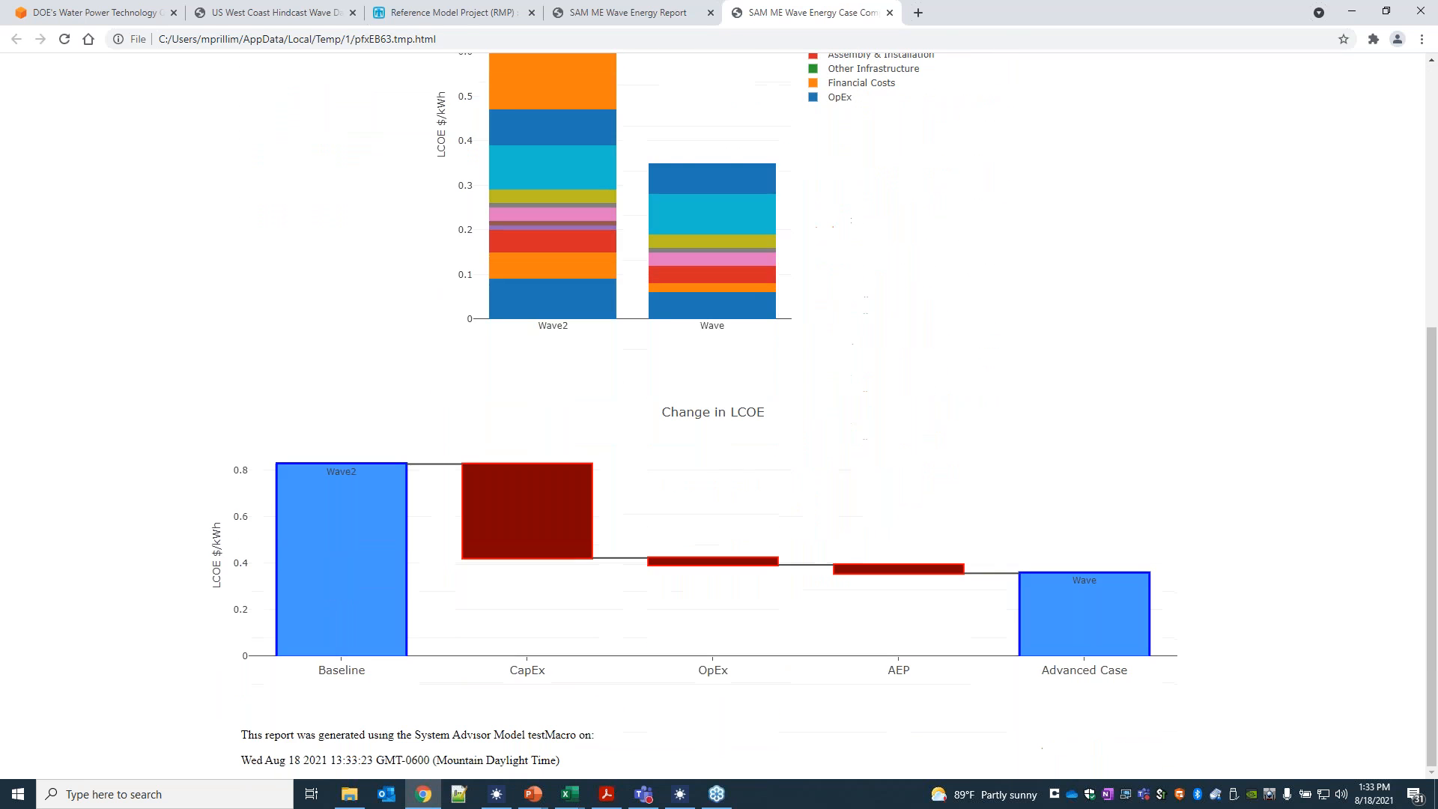
mouse_move(387, 458)
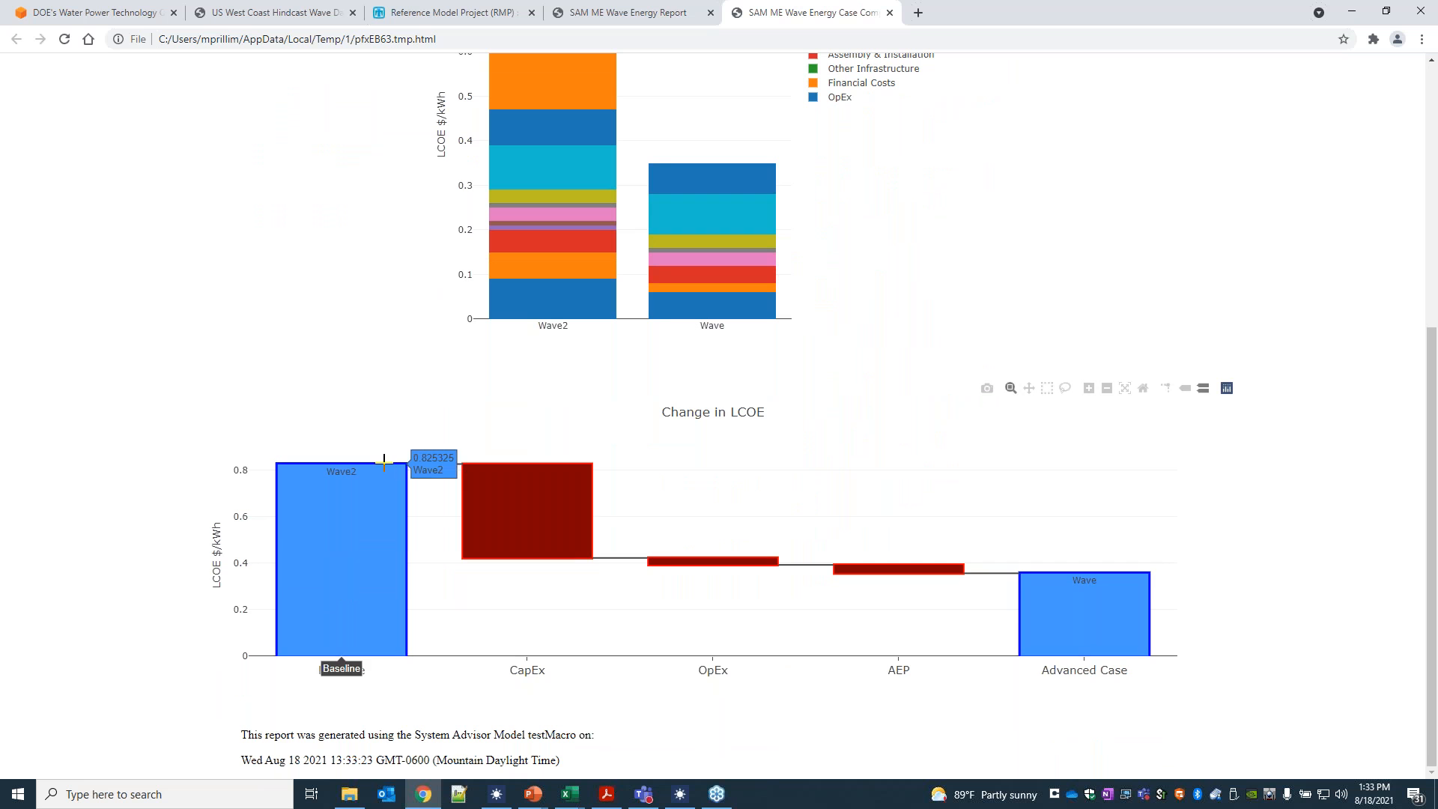
mouse_move(569, 607)
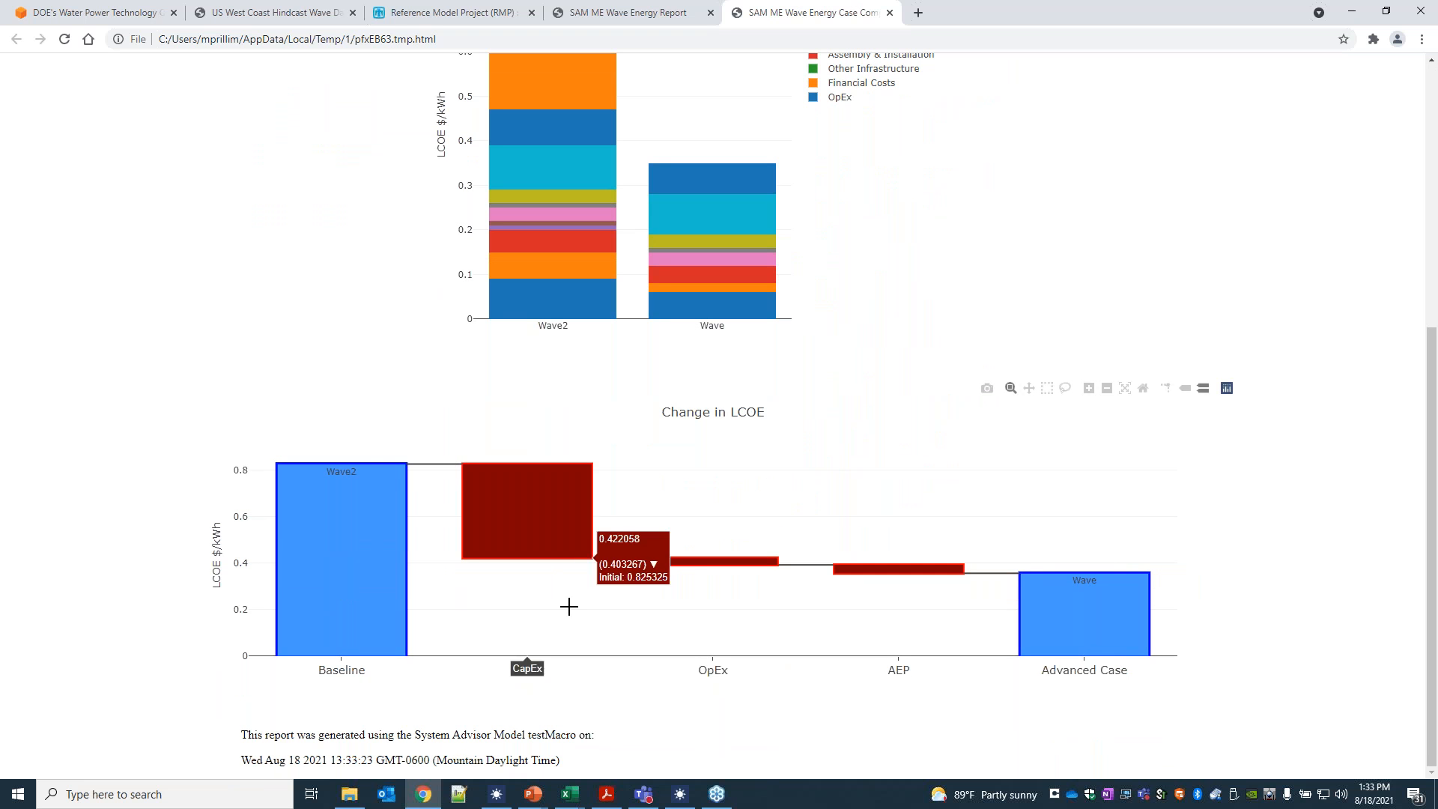
click(491, 796)
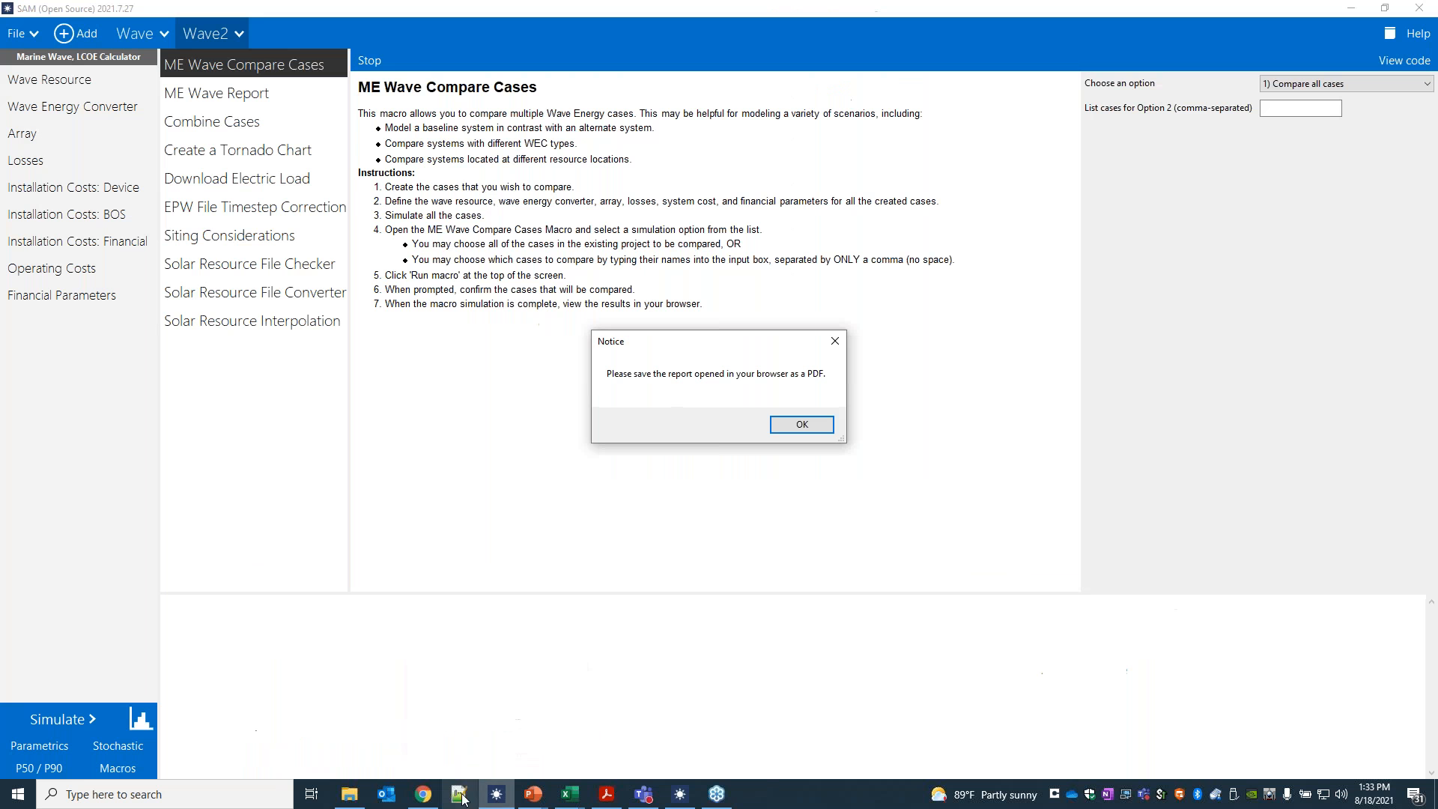
click(794, 426)
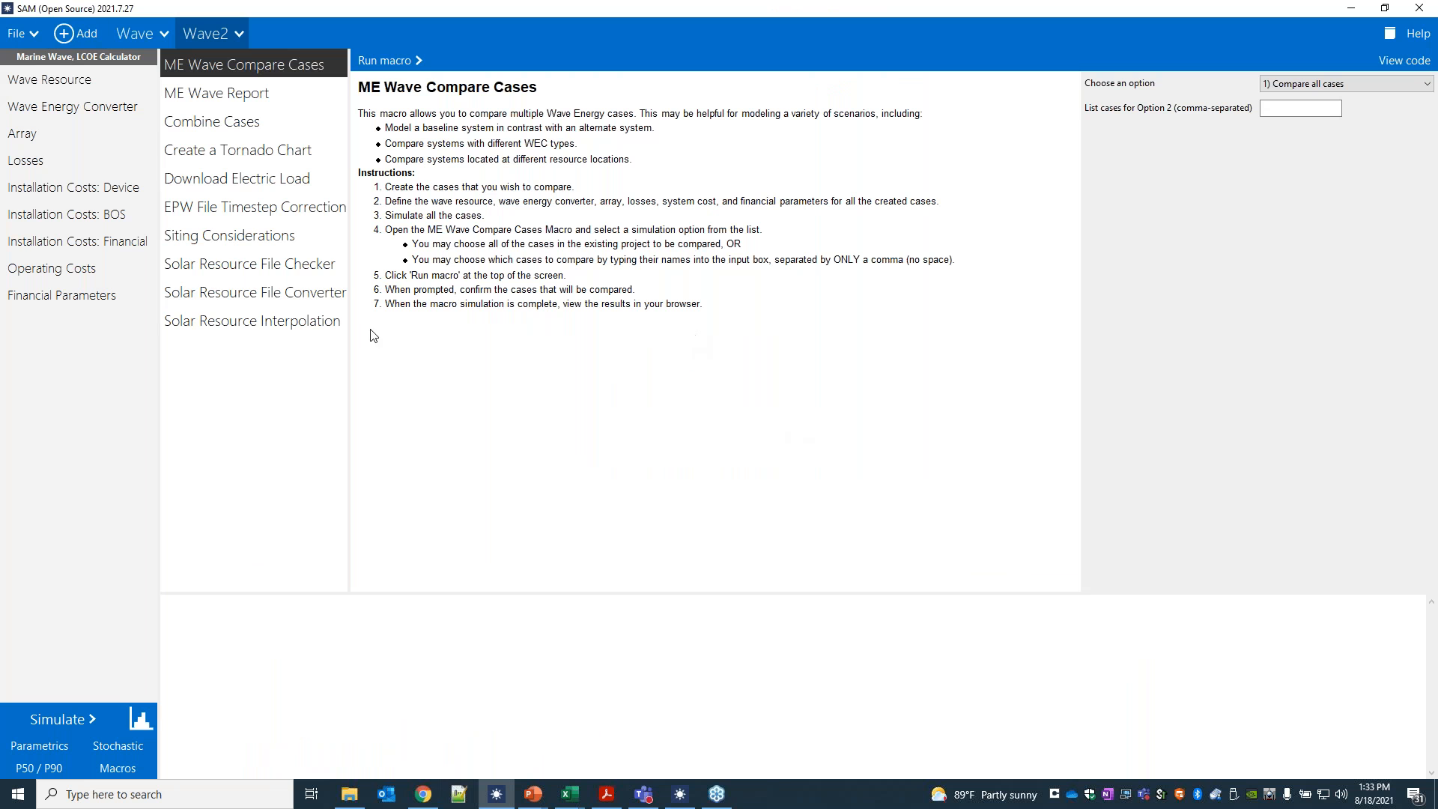
Create a PDF report for the Wave case and save it as Me_report2.pdf in the ME test timeseries folder
click(164, 35)
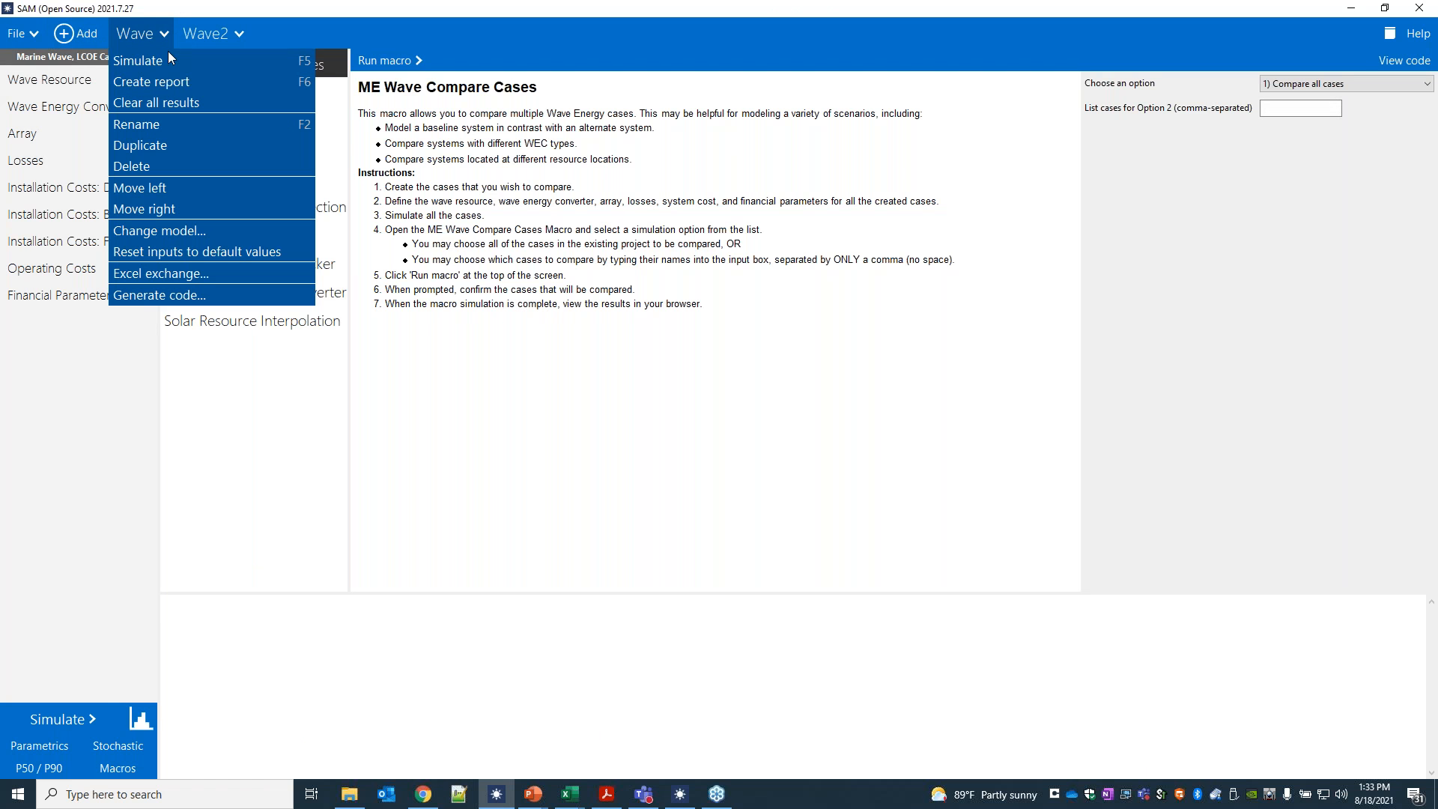
click(173, 82)
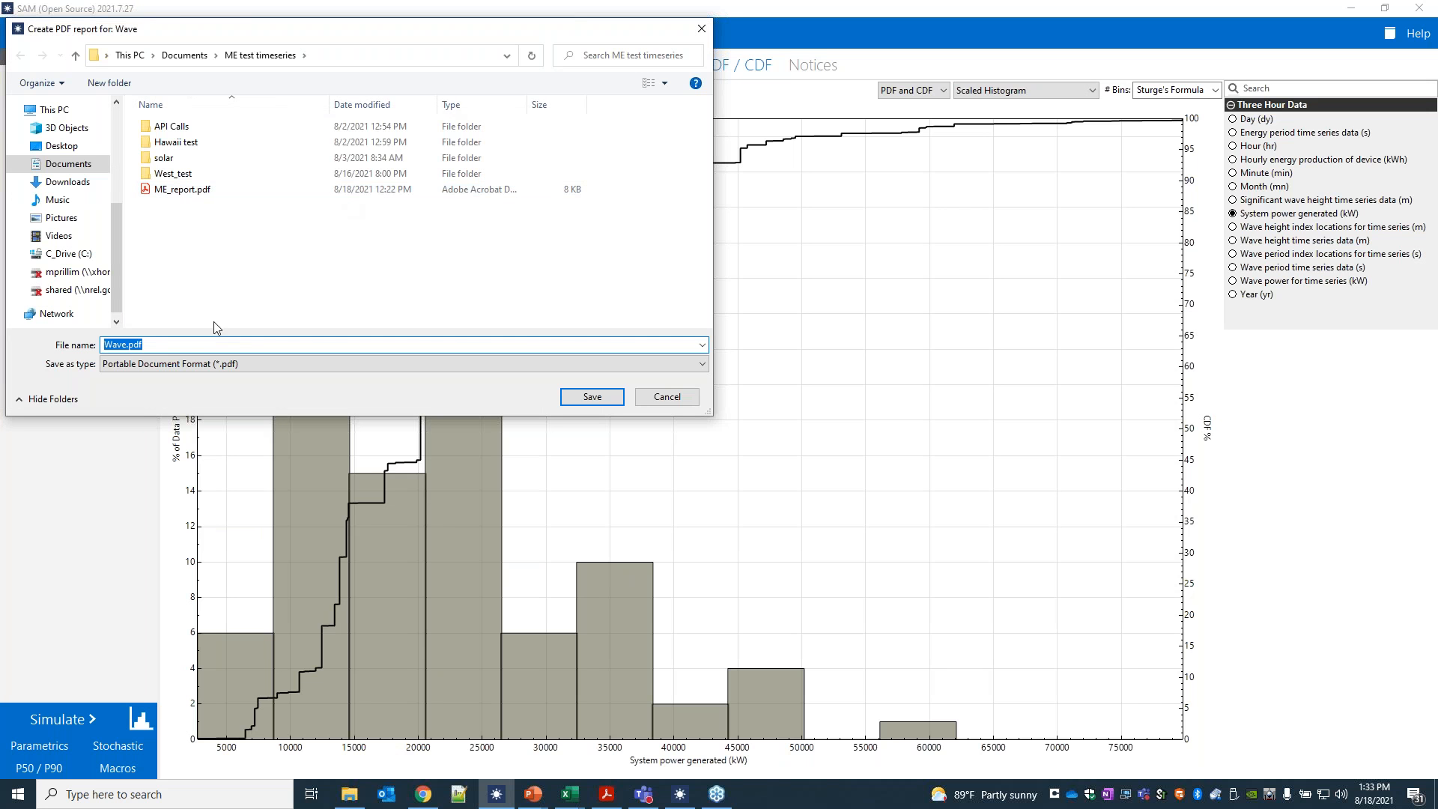
text(Me)
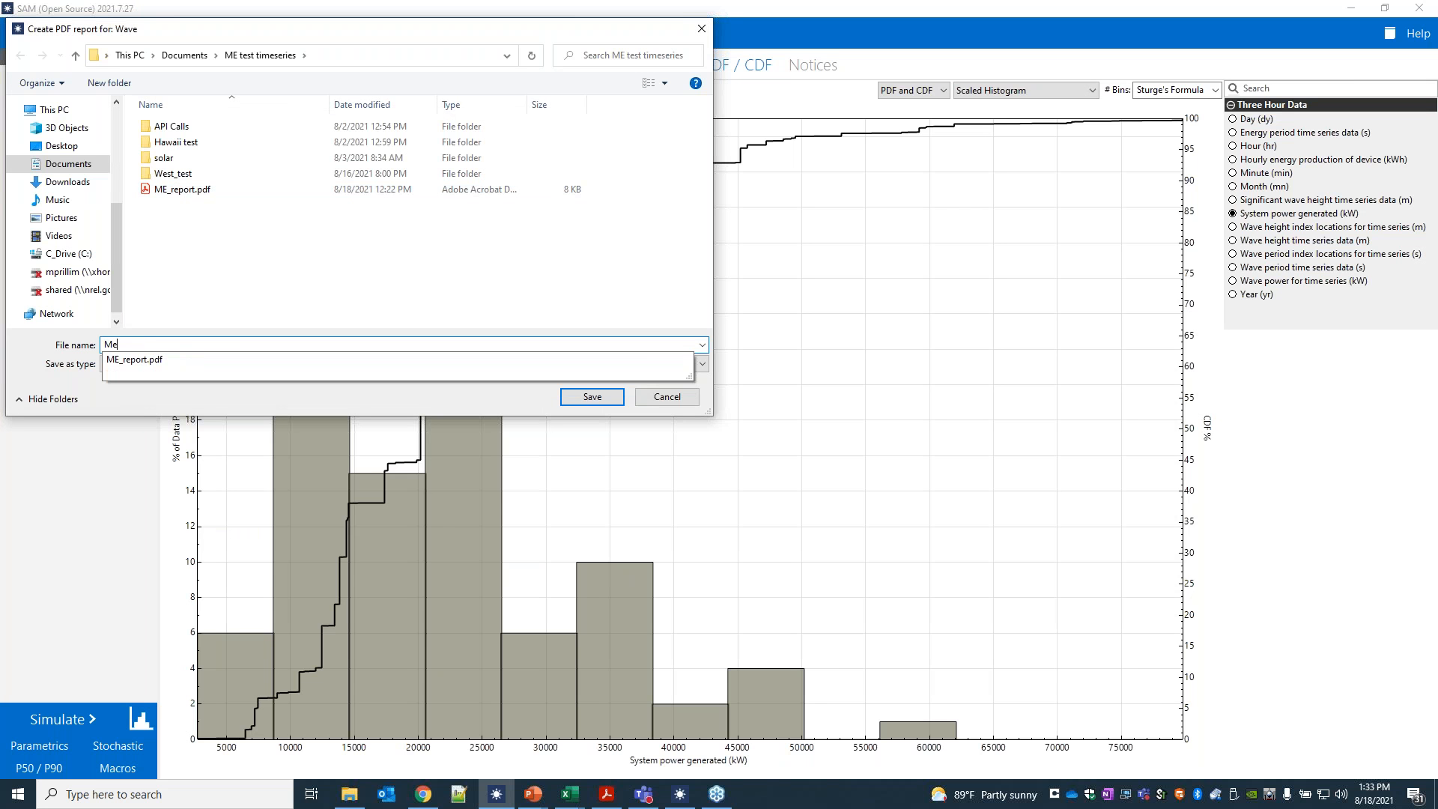
text(_report2.pdf)
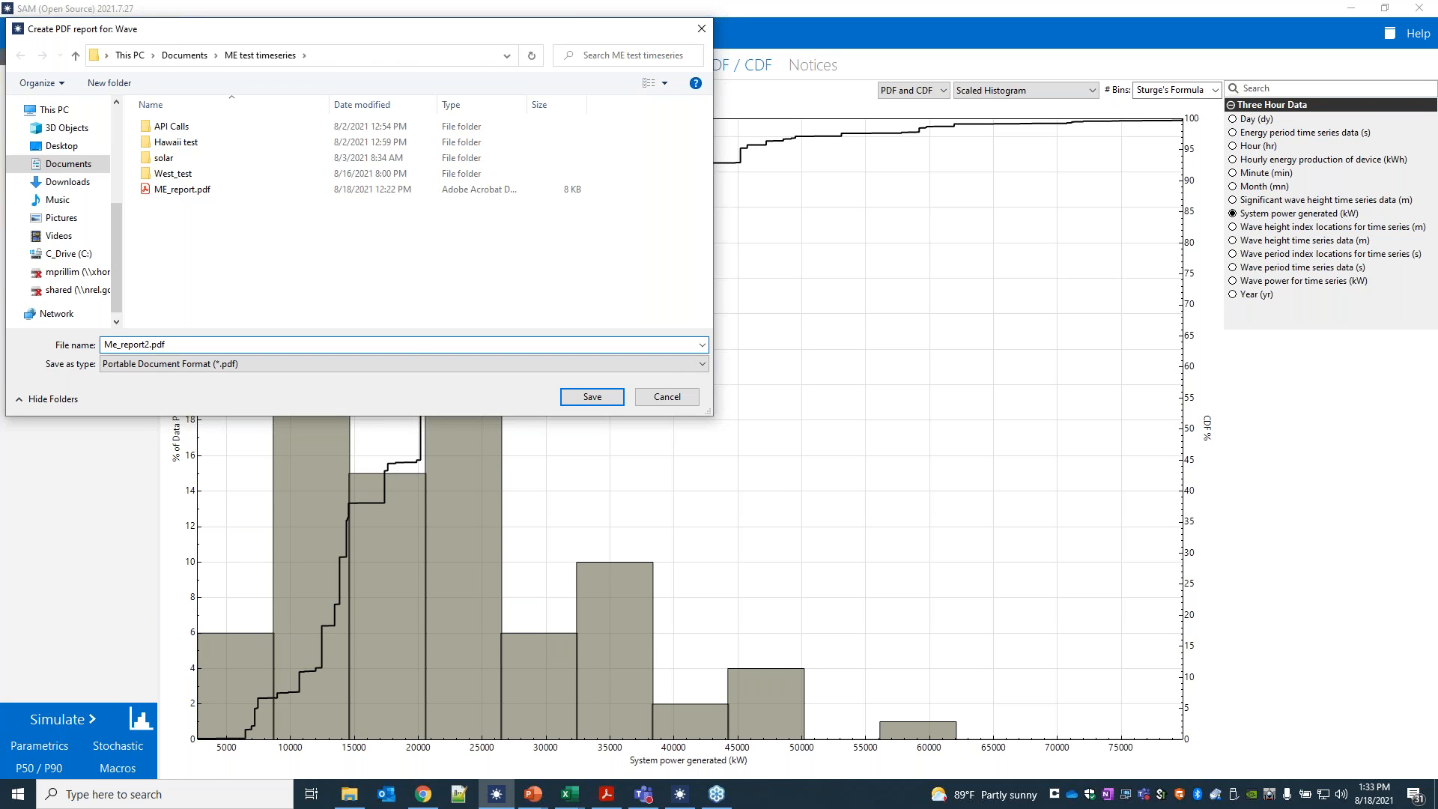
key(Return)
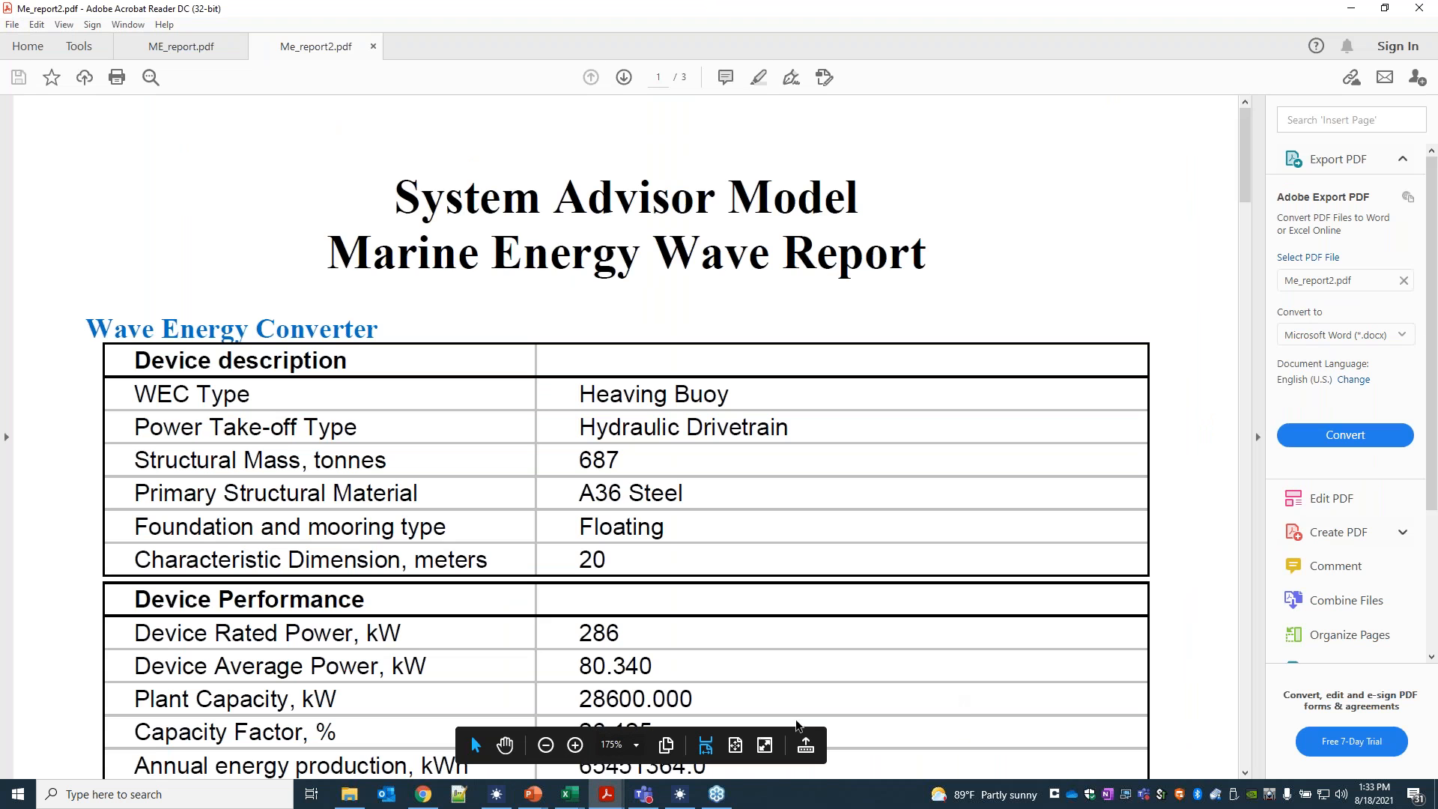
Review the PDF report at 100% zoom, covering the converter, wave resource, array, system costs, performance and expenditure charts
click(546, 745)
click(545, 744)
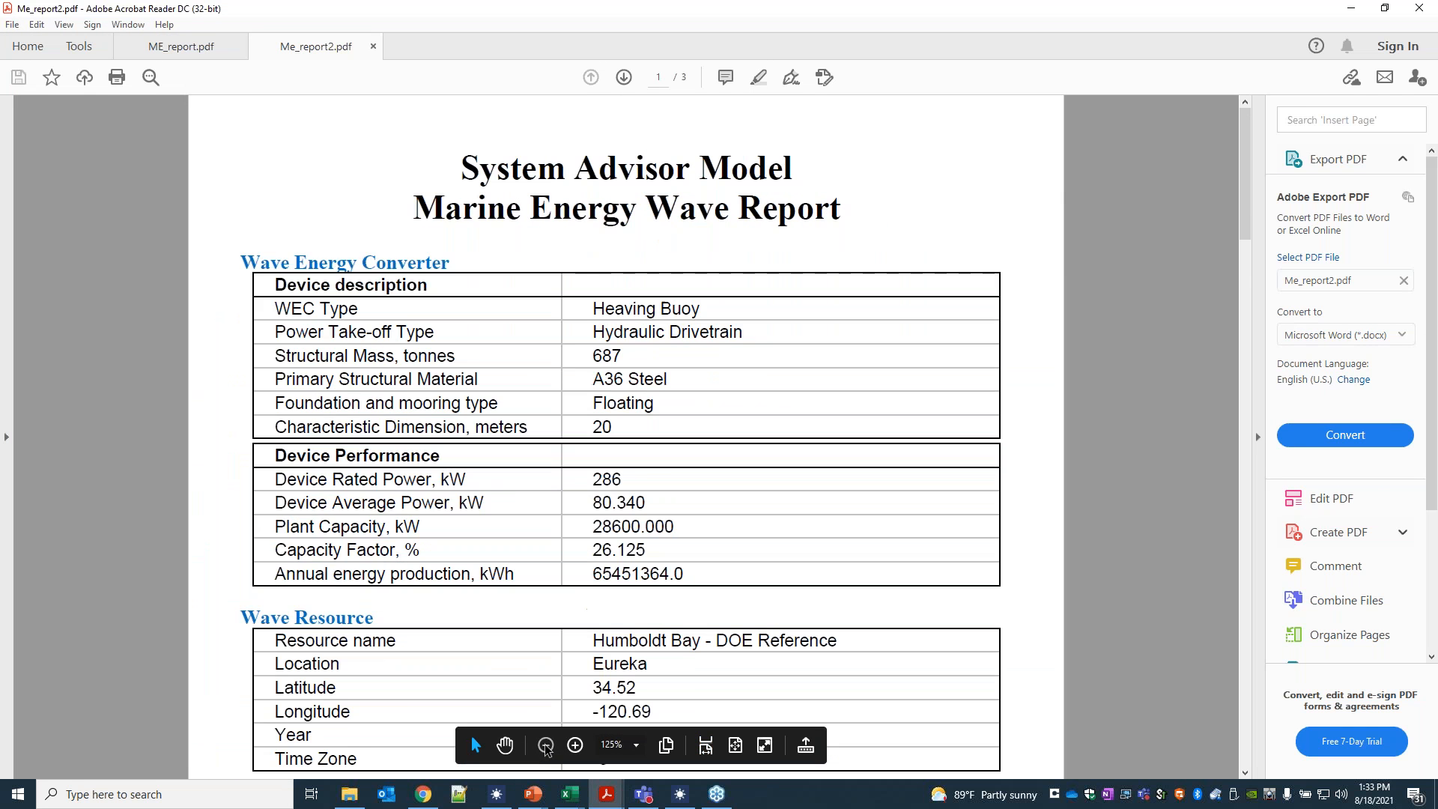
click(546, 746)
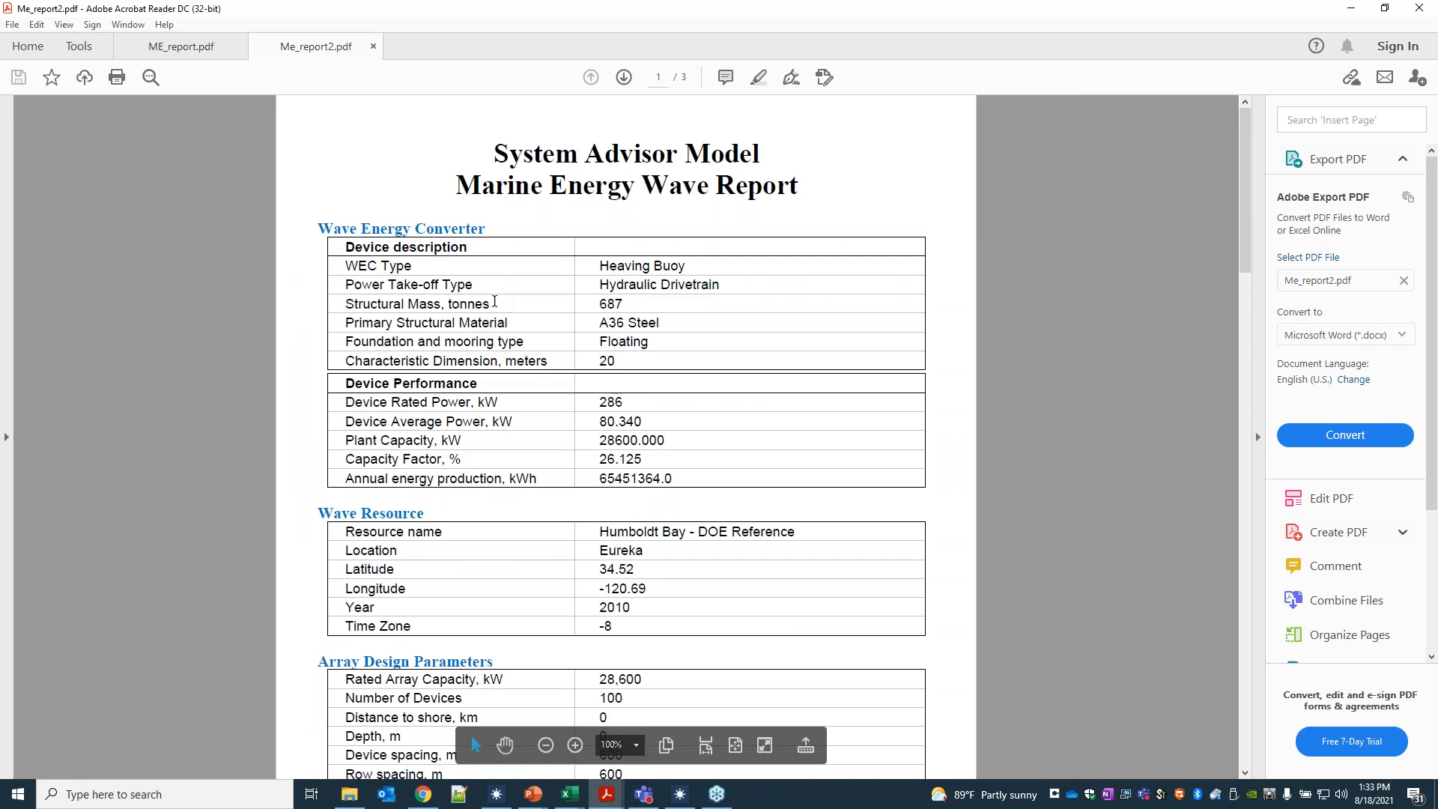
scroll(495, 301, down, 5)
scroll(375, 301, down, 7)
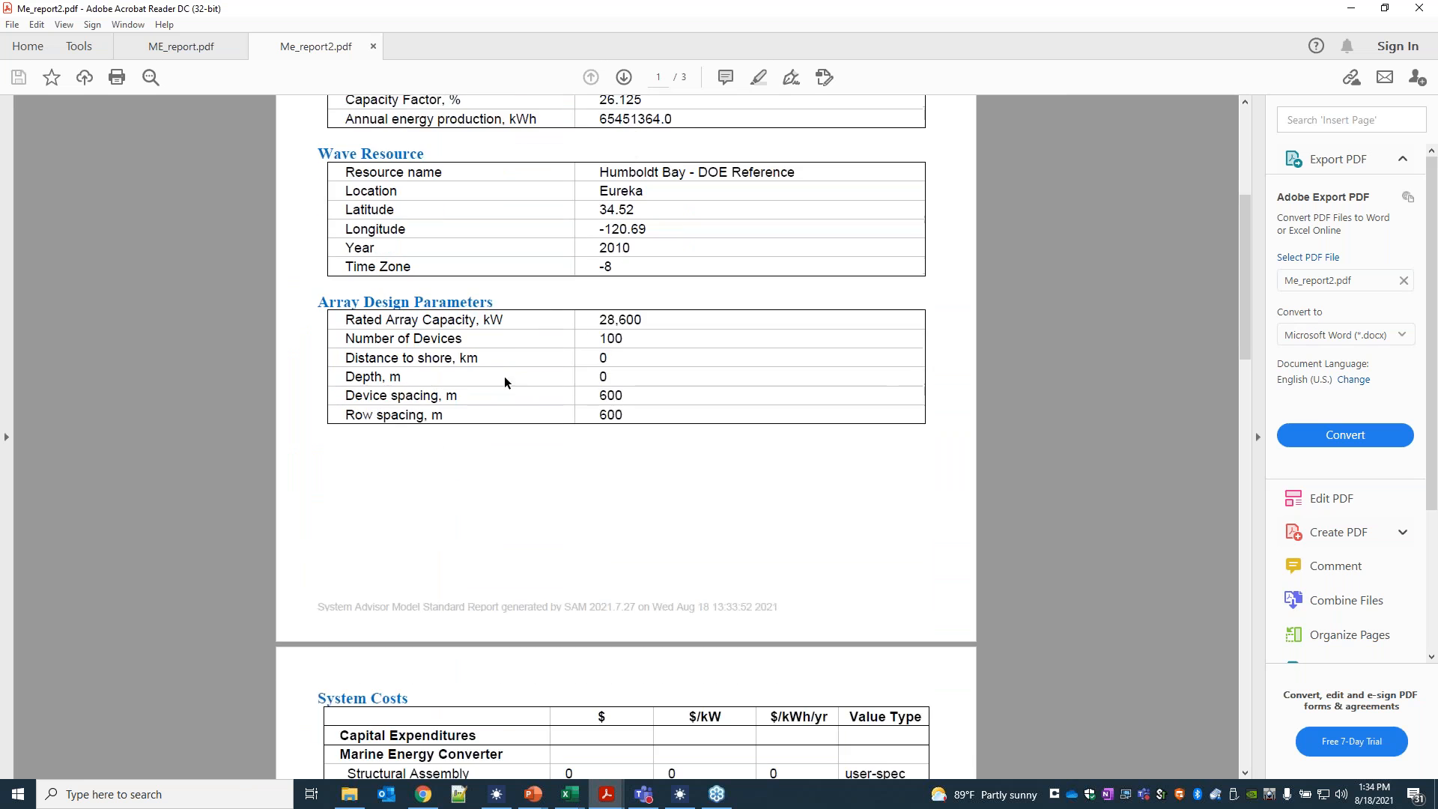
scroll(547, 292, down, 5)
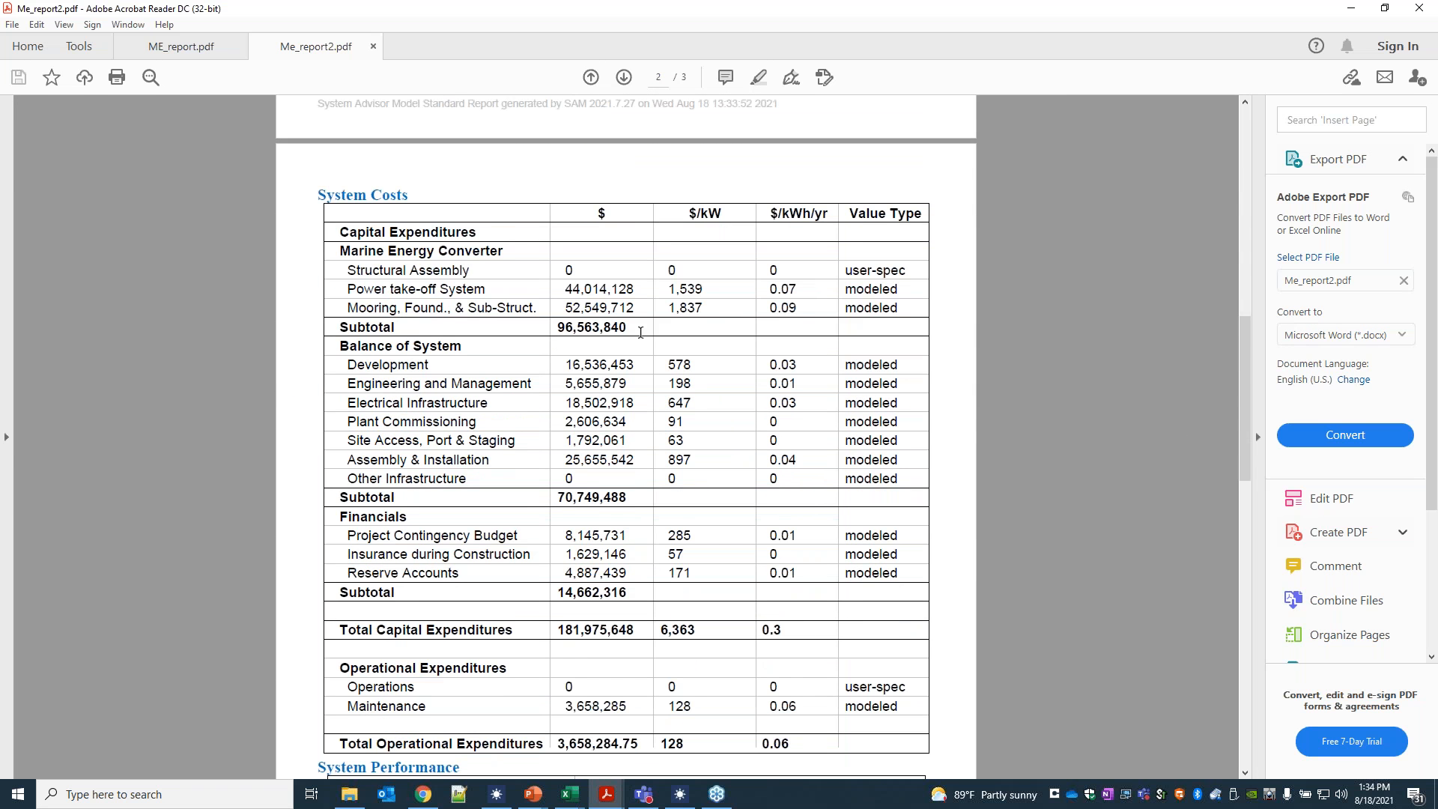
scroll(638, 330, down, 2)
scroll(888, 349, up, 2)
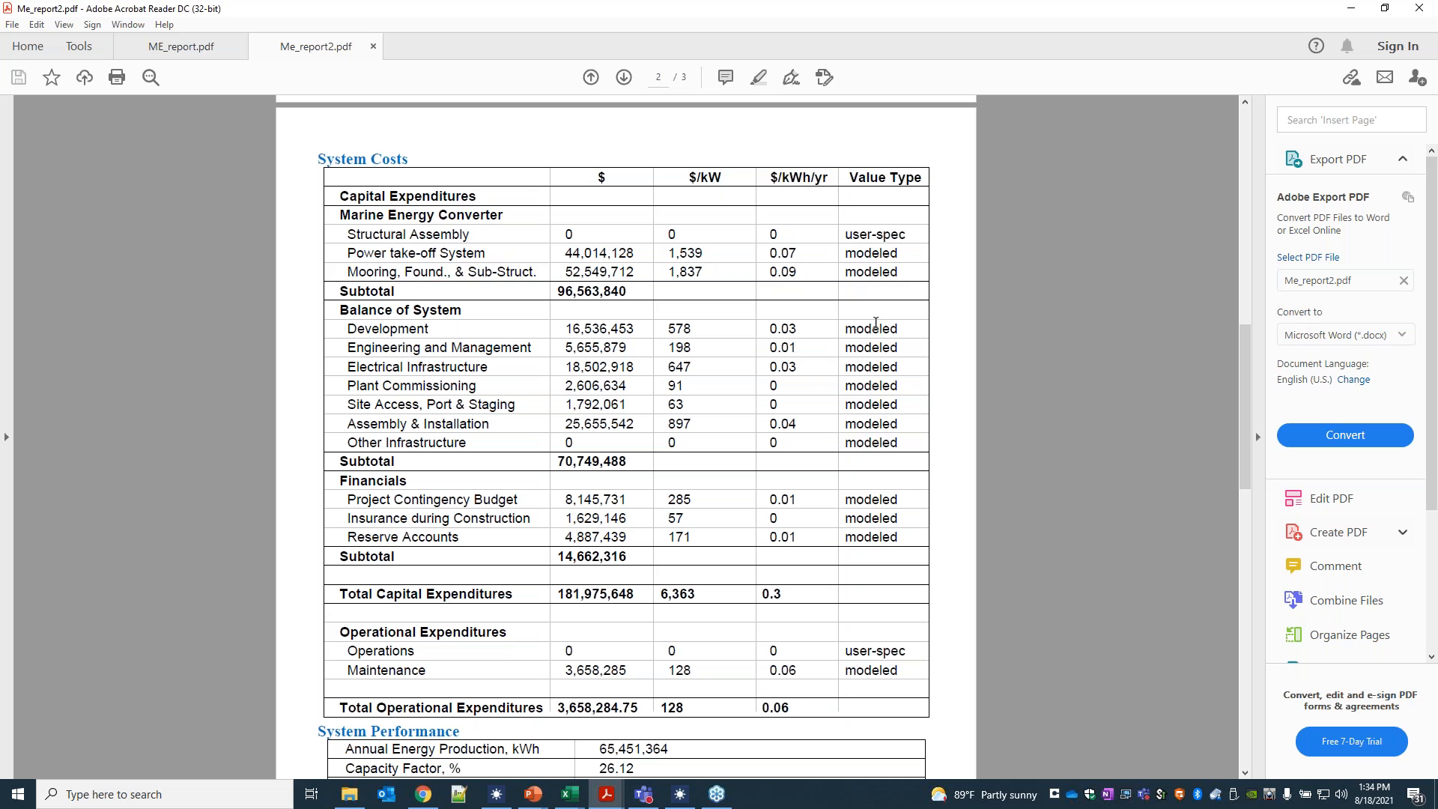
scroll(854, 510, down, 4)
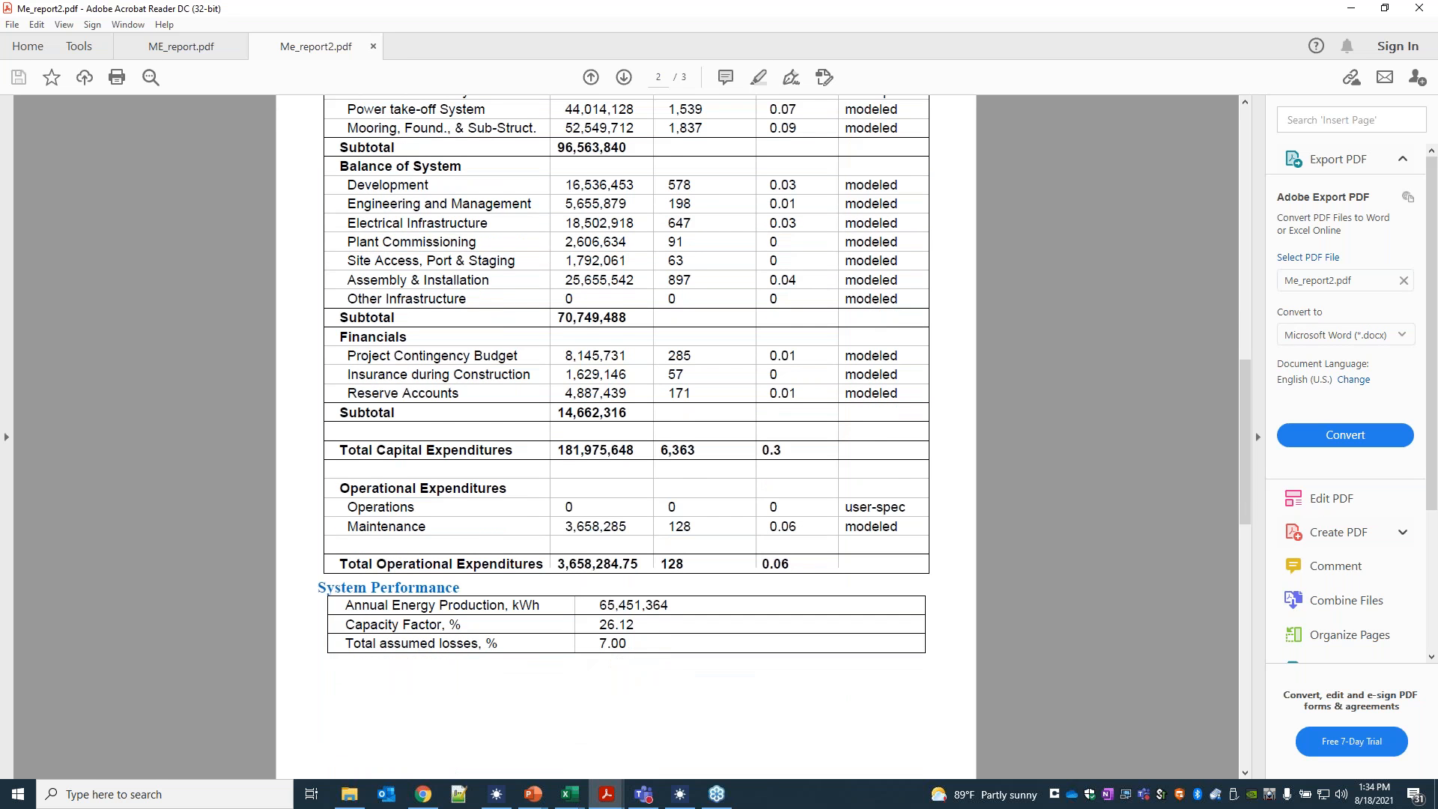
scroll(608, 624, down, 2)
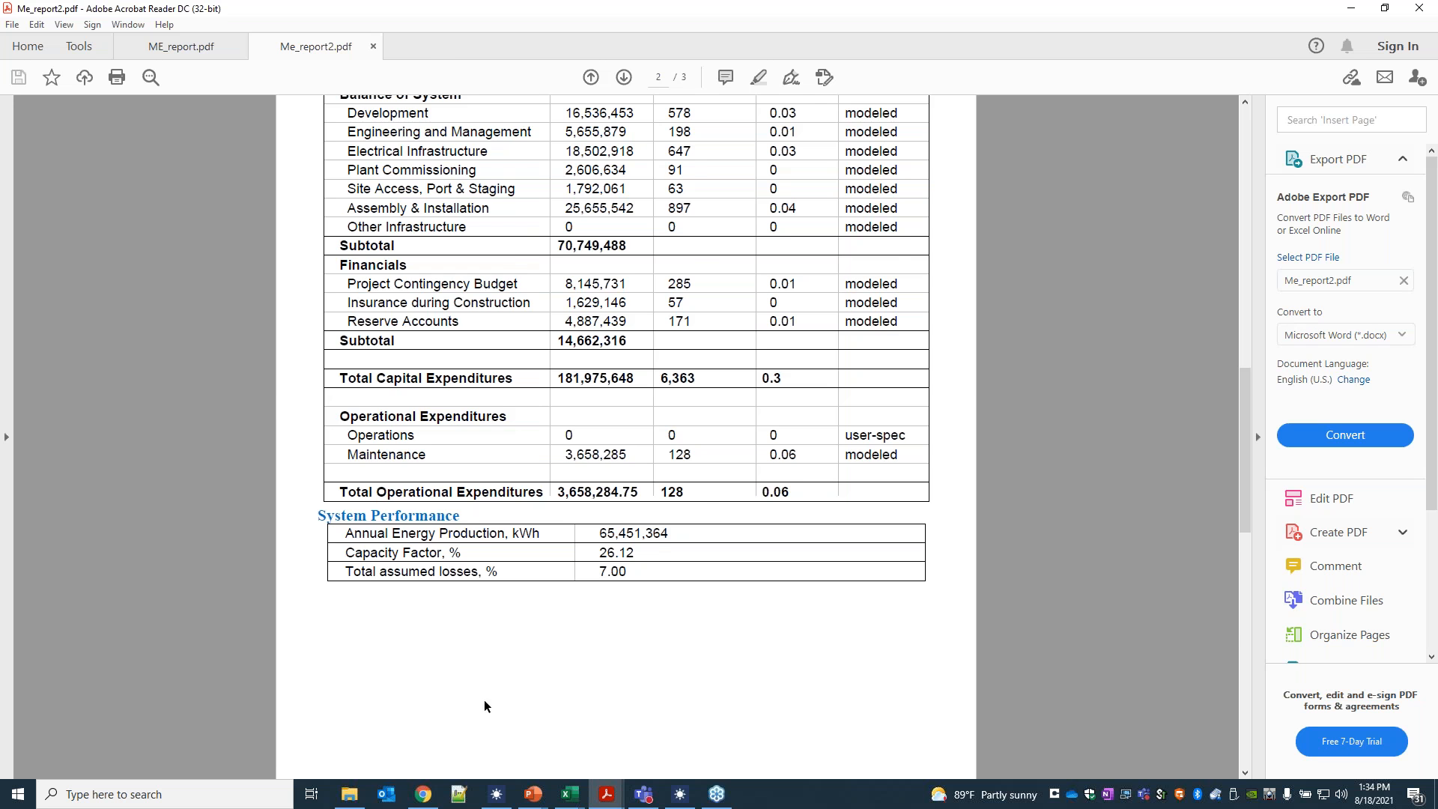
scroll(484, 705, down, 10)
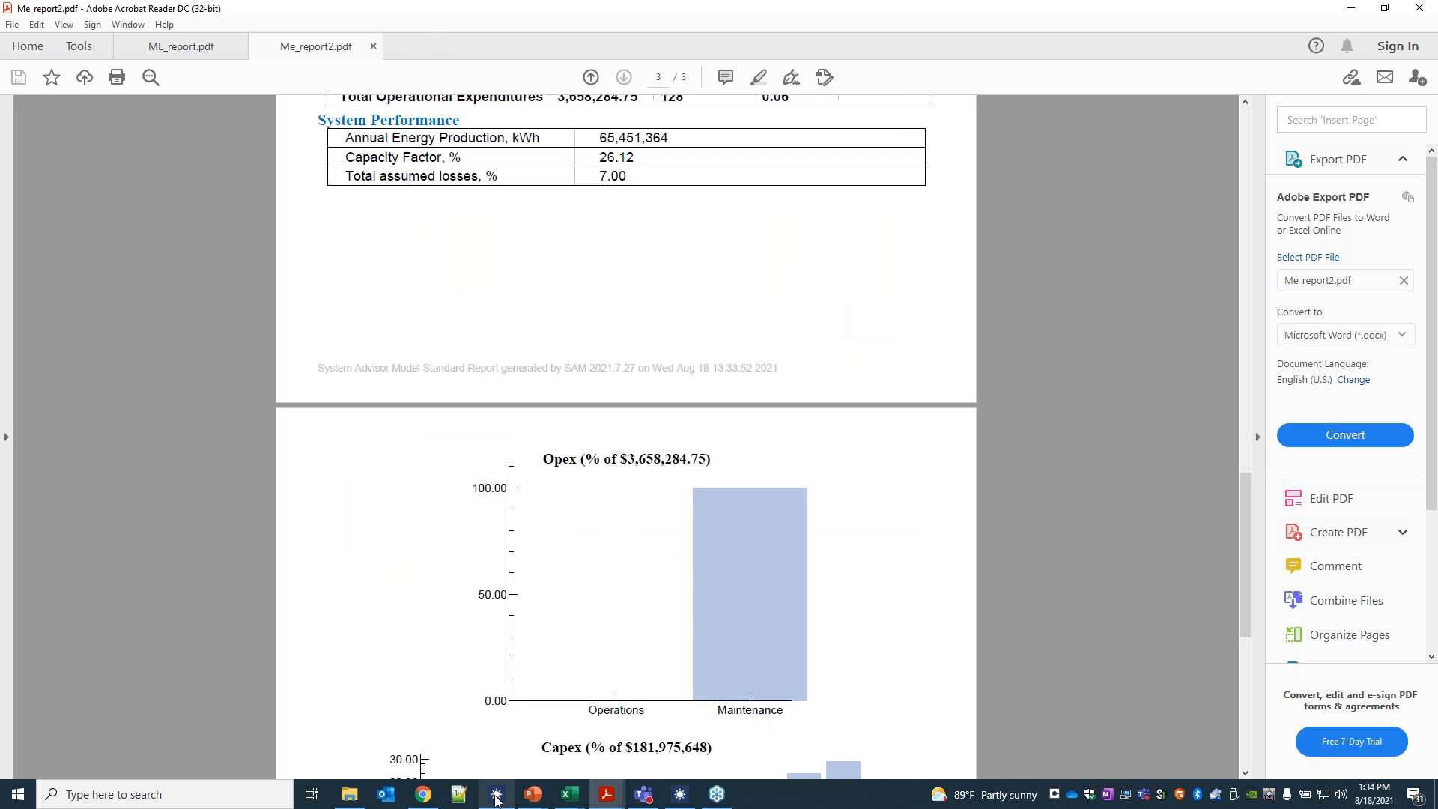
Switch to SAM and inspect the Wave case's stochastic simulation setup, including the DNI/DHI weather file choices
click(496, 795)
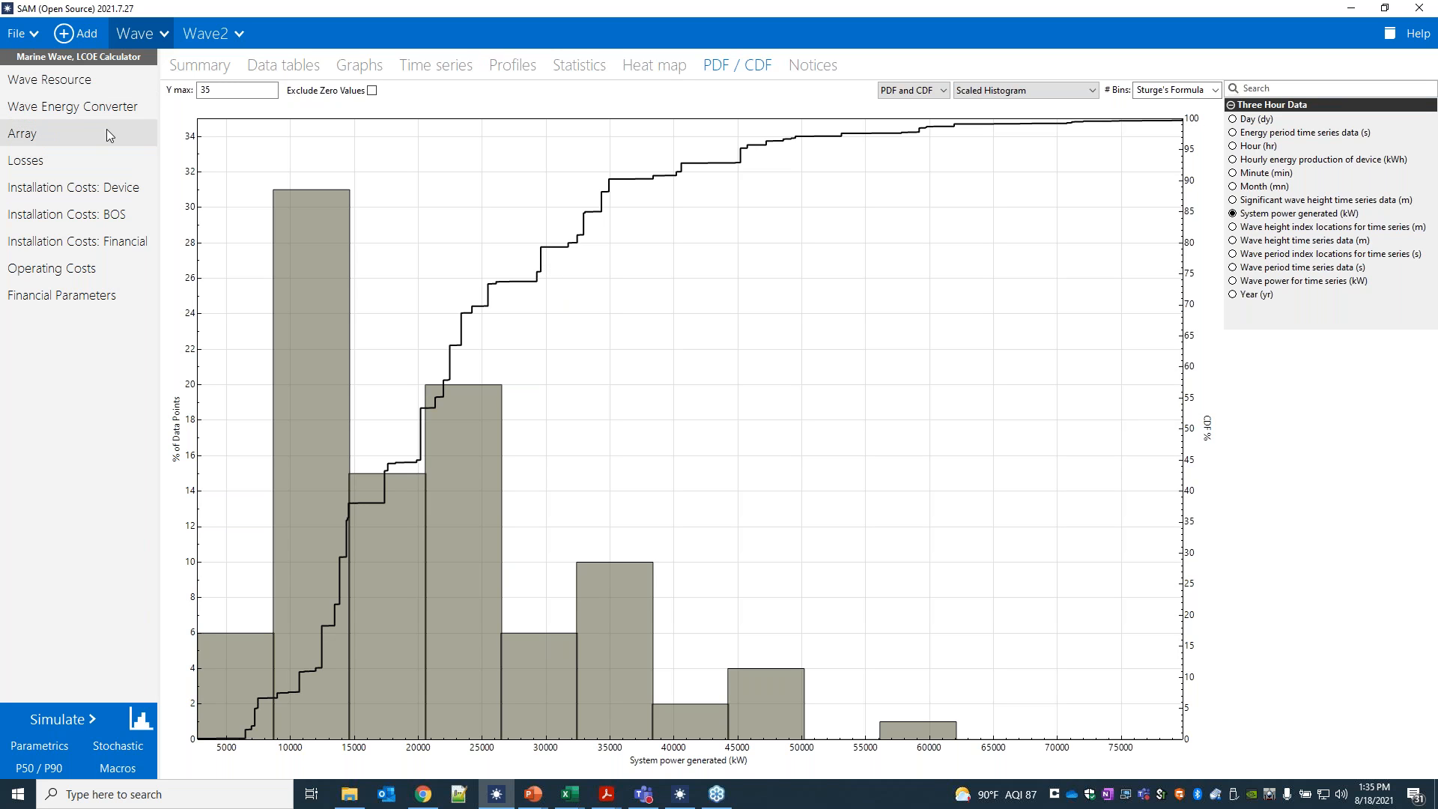
click(119, 745)
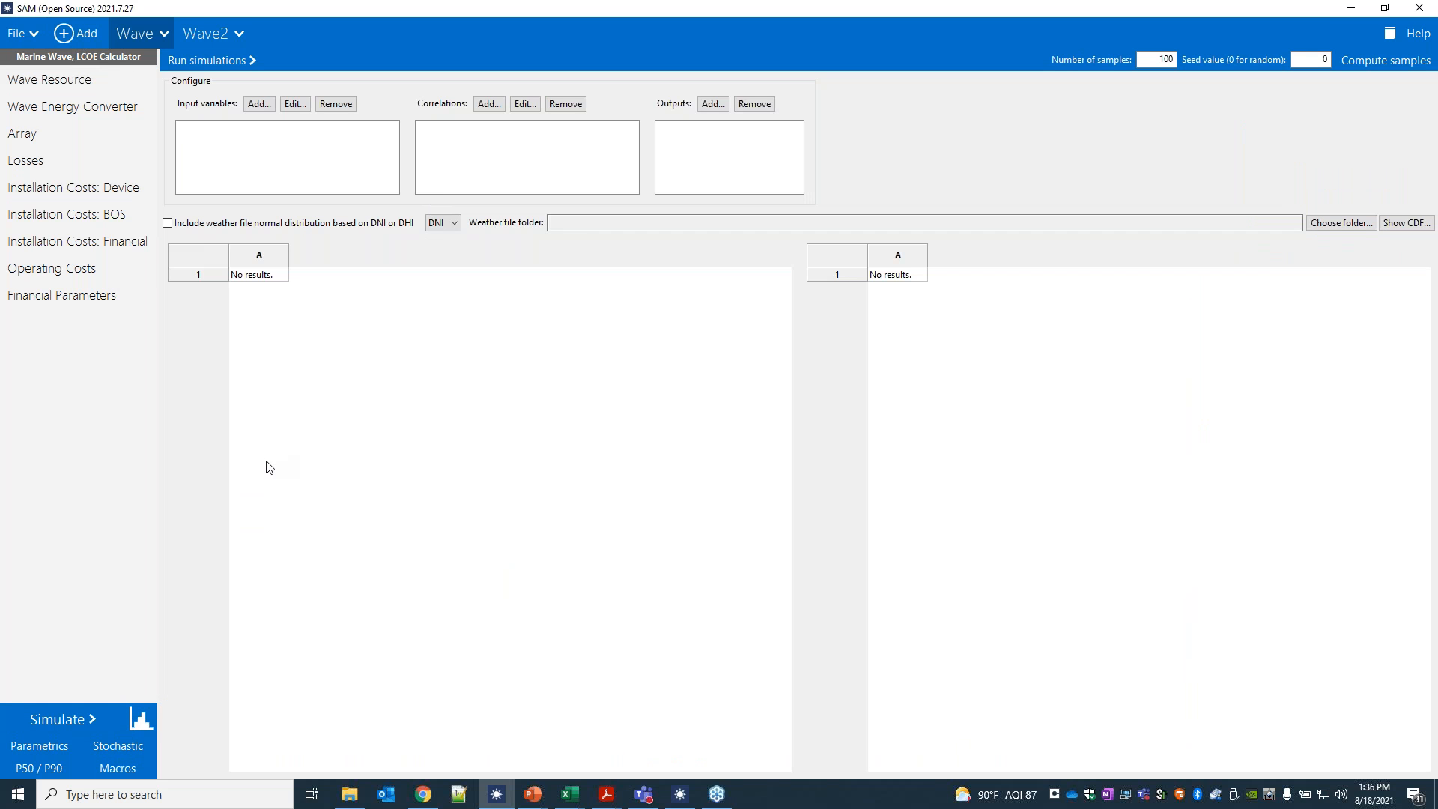
click(442, 224)
click(443, 225)
click(444, 228)
Search the available stochastic input variables for "locat" and close the list without adding any
click(257, 106)
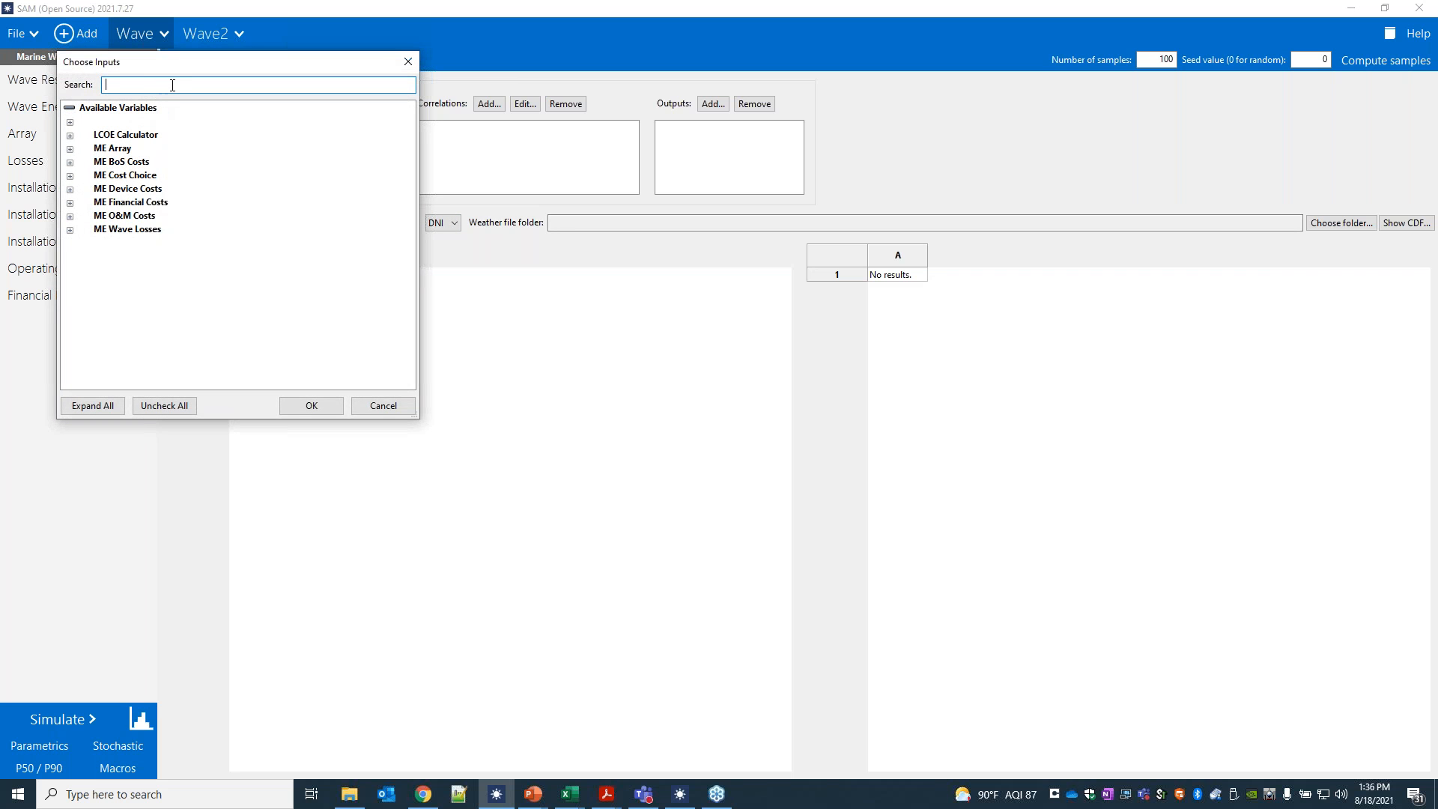
text(locat)
key(BackSpace)
key(BackSpace)
key(BackSpace)
click(384, 406)
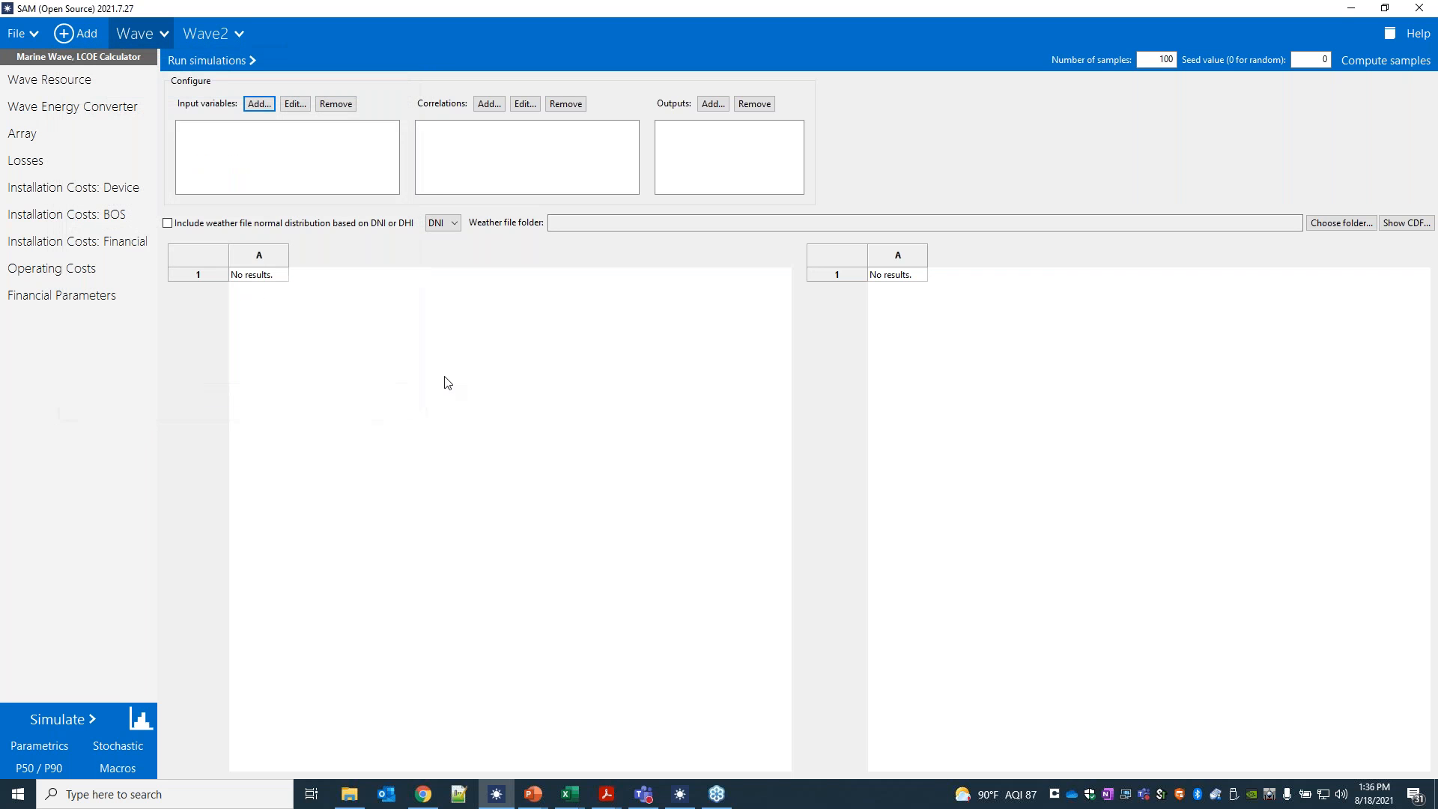
Search the Wave case's stochastic input variables for "spac" and add Row spacing (m) as an input variable
click(43, 84)
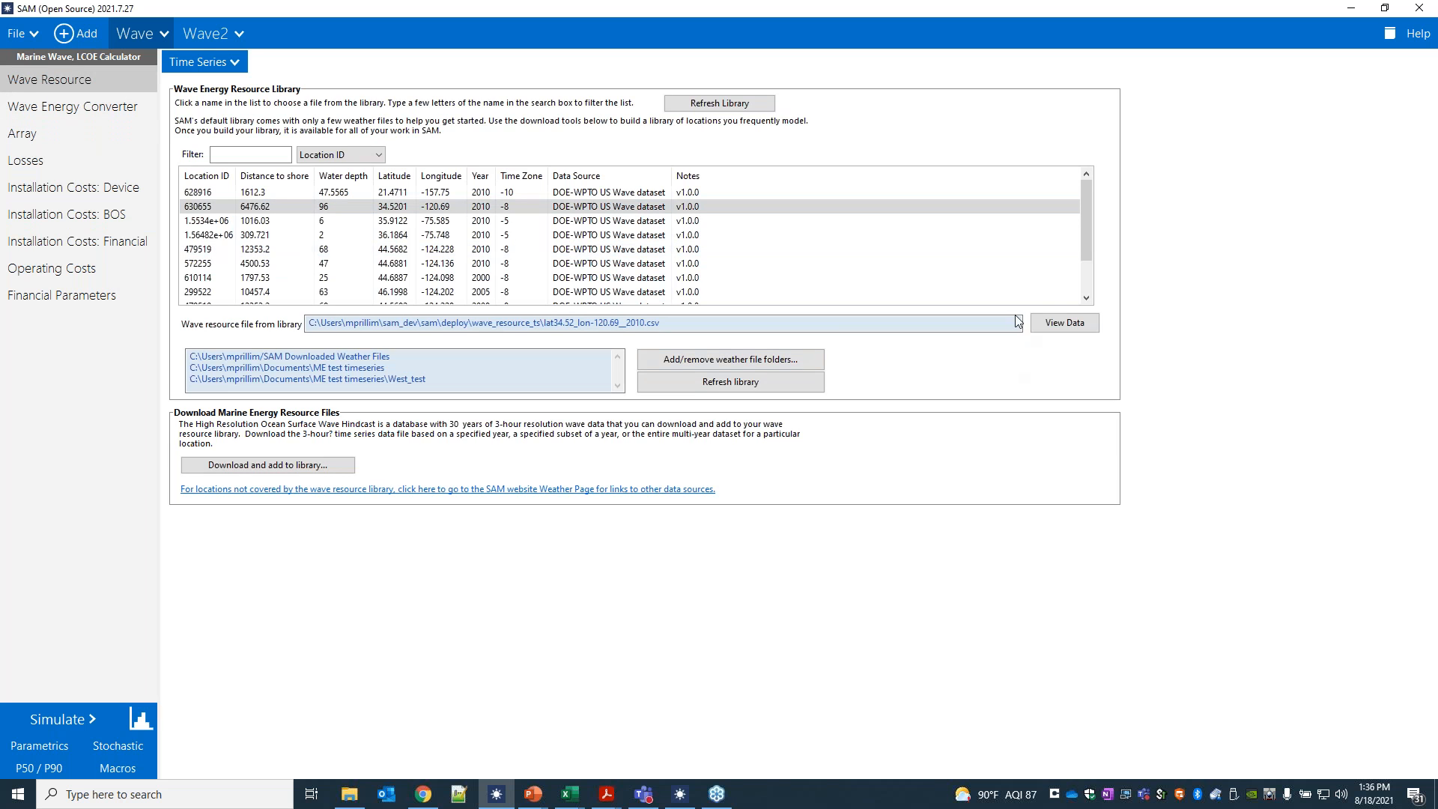
click(139, 747)
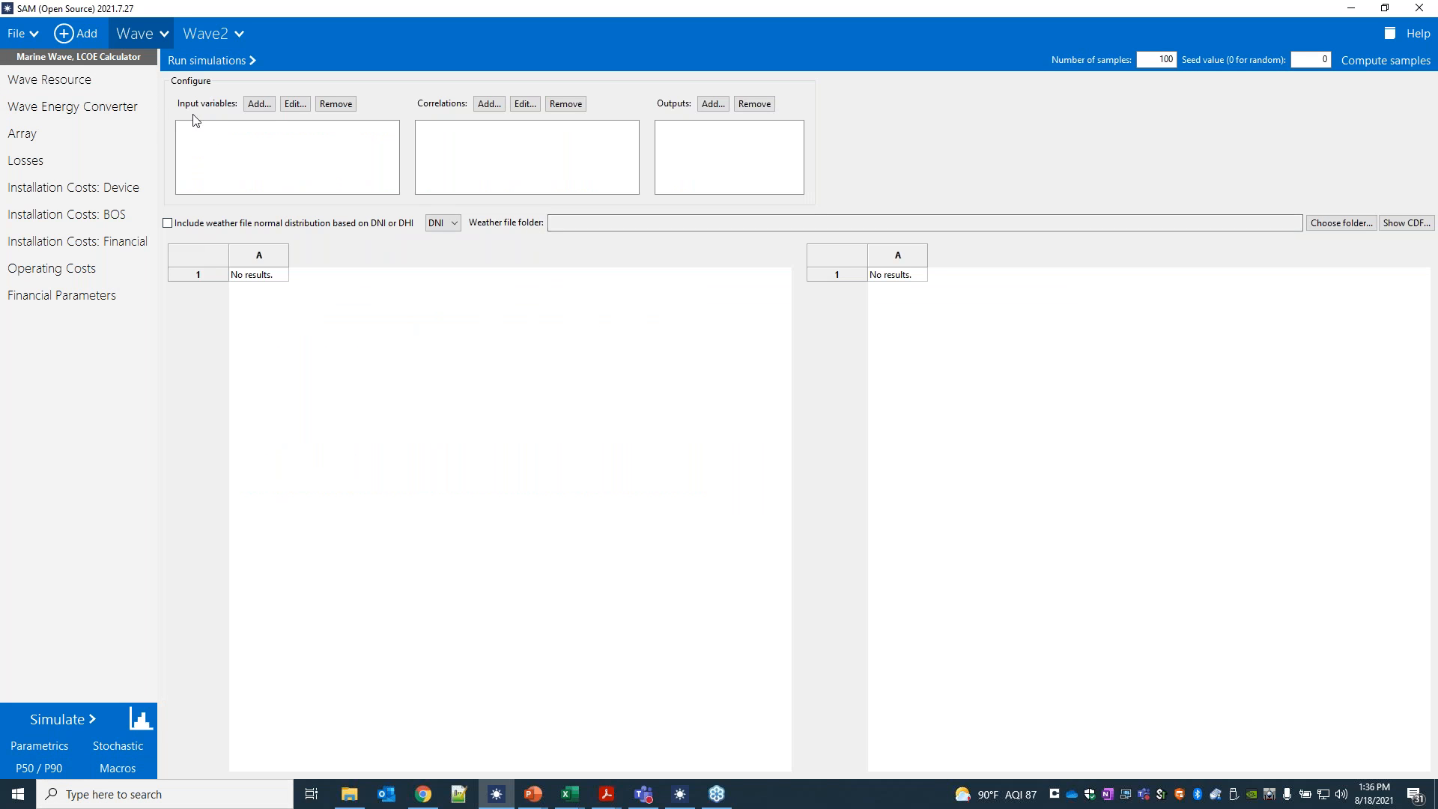
click(259, 104)
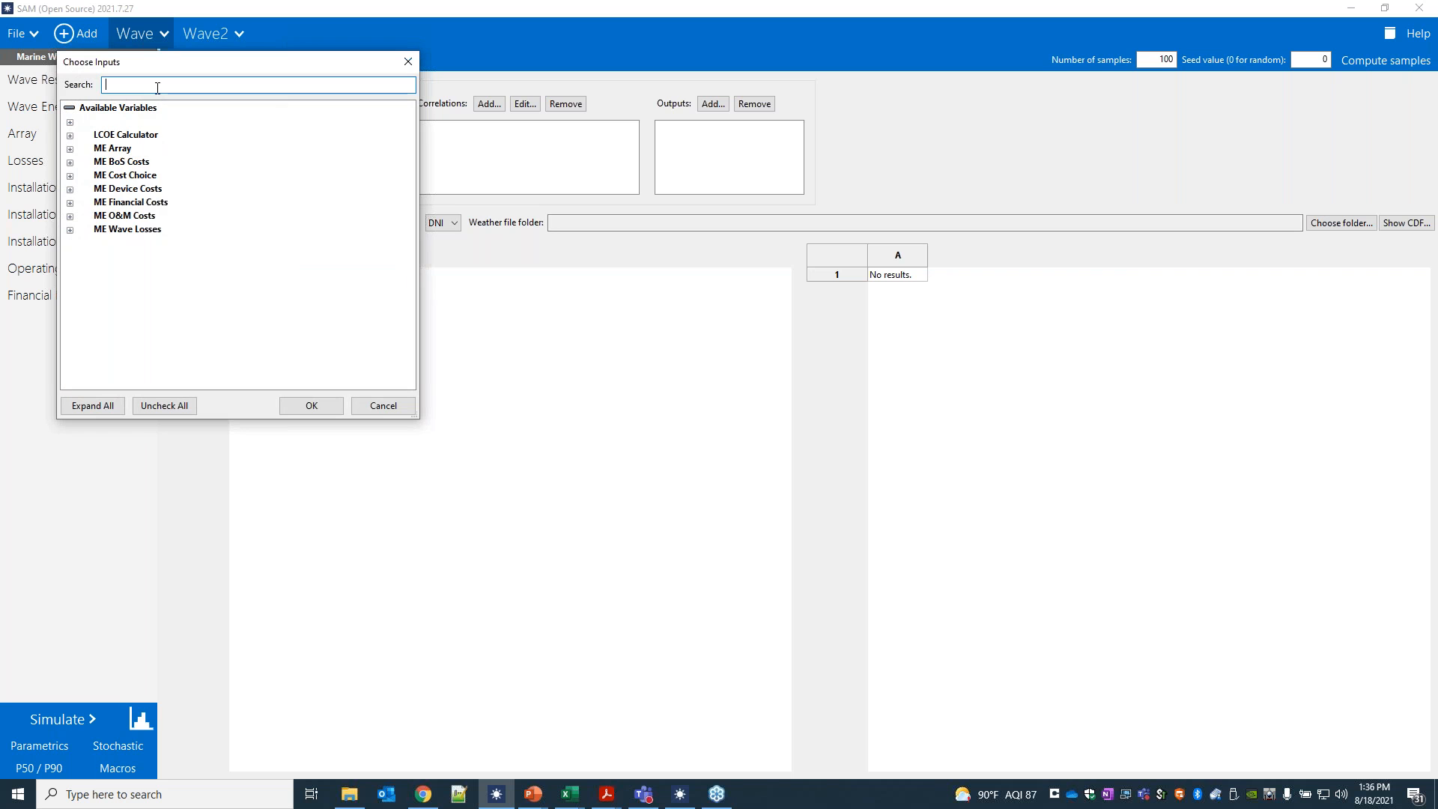
text(spac)
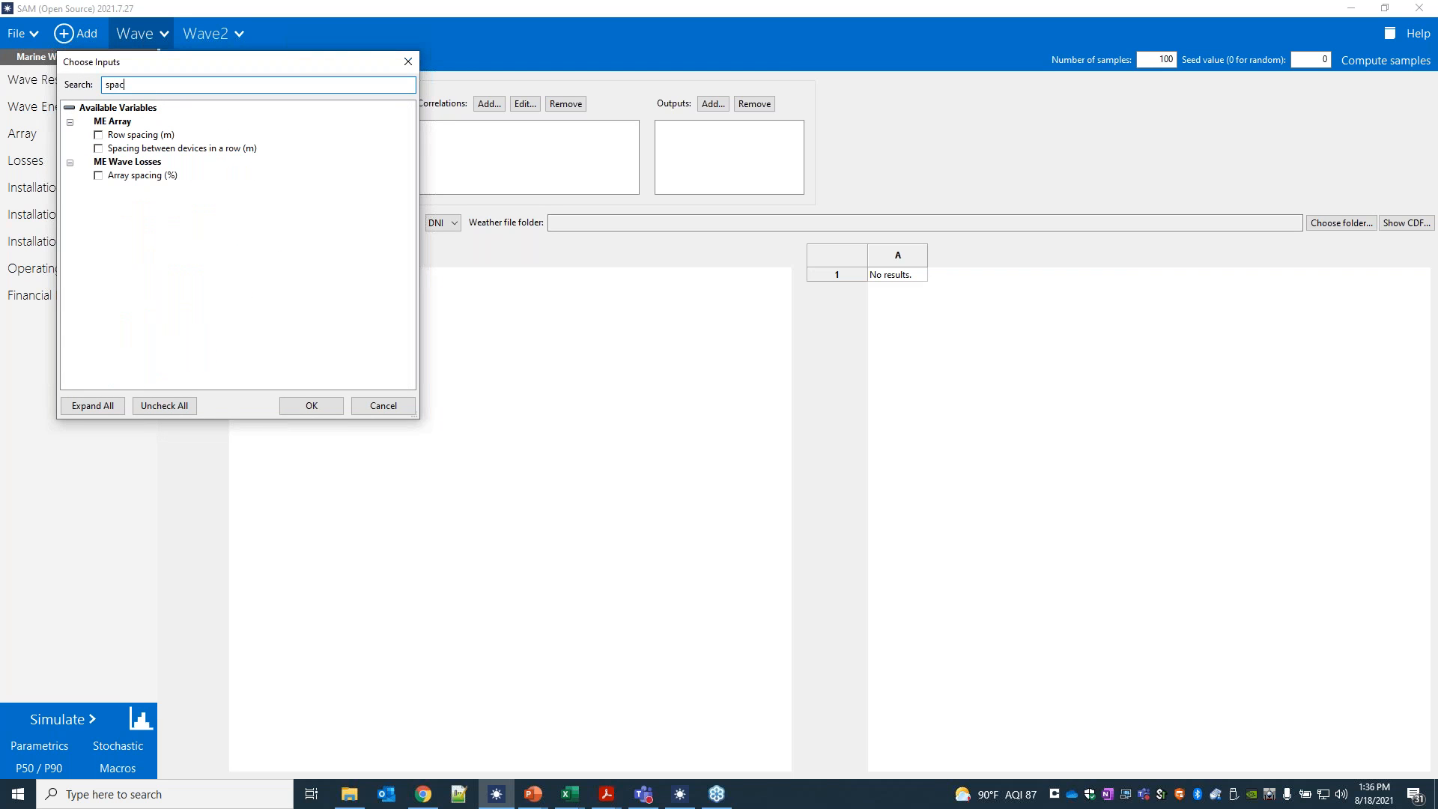
click(100, 134)
click(311, 405)
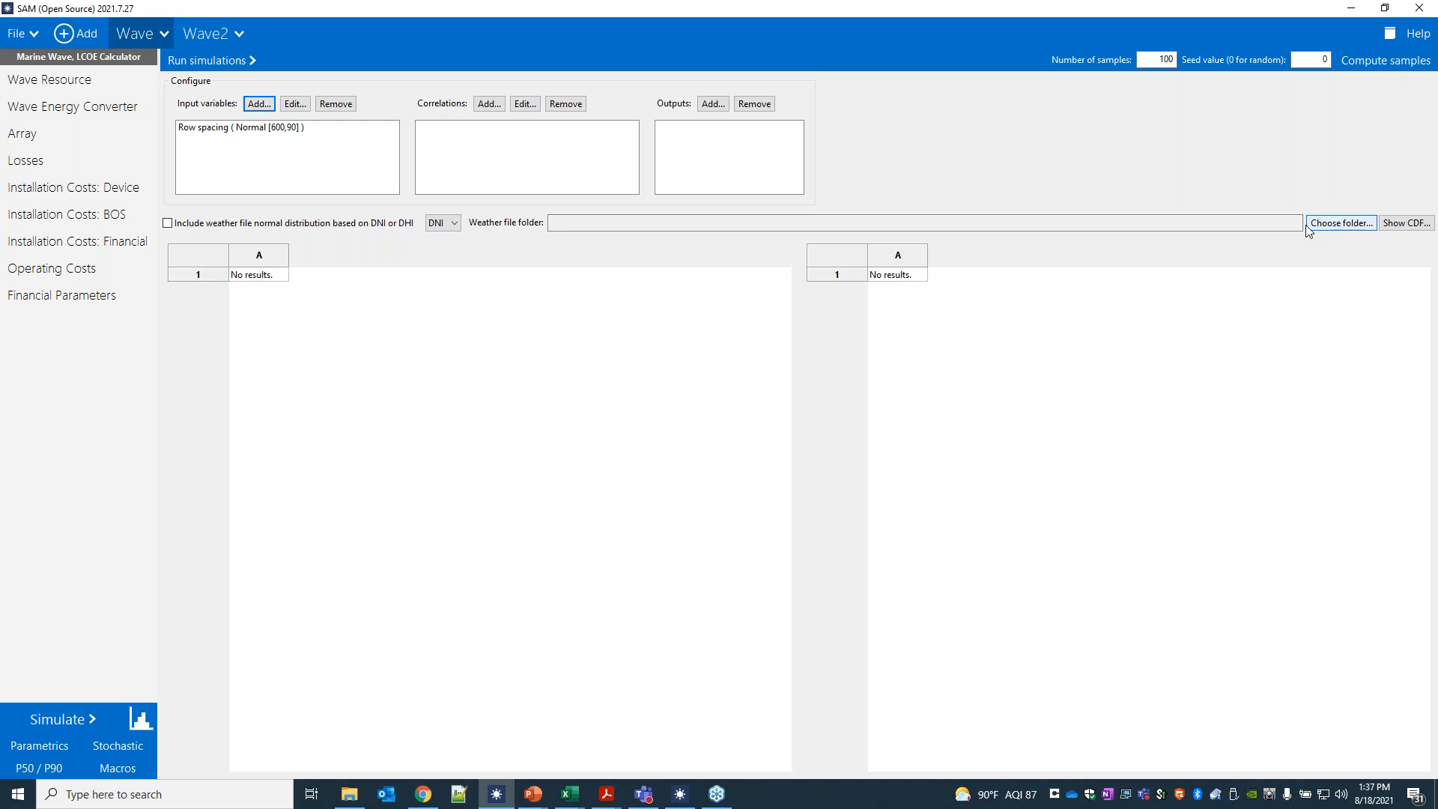
Review the wave resource library, the available stochastic input variables and the DNI/DHI weather file choices without adding any variable
click(15, 79)
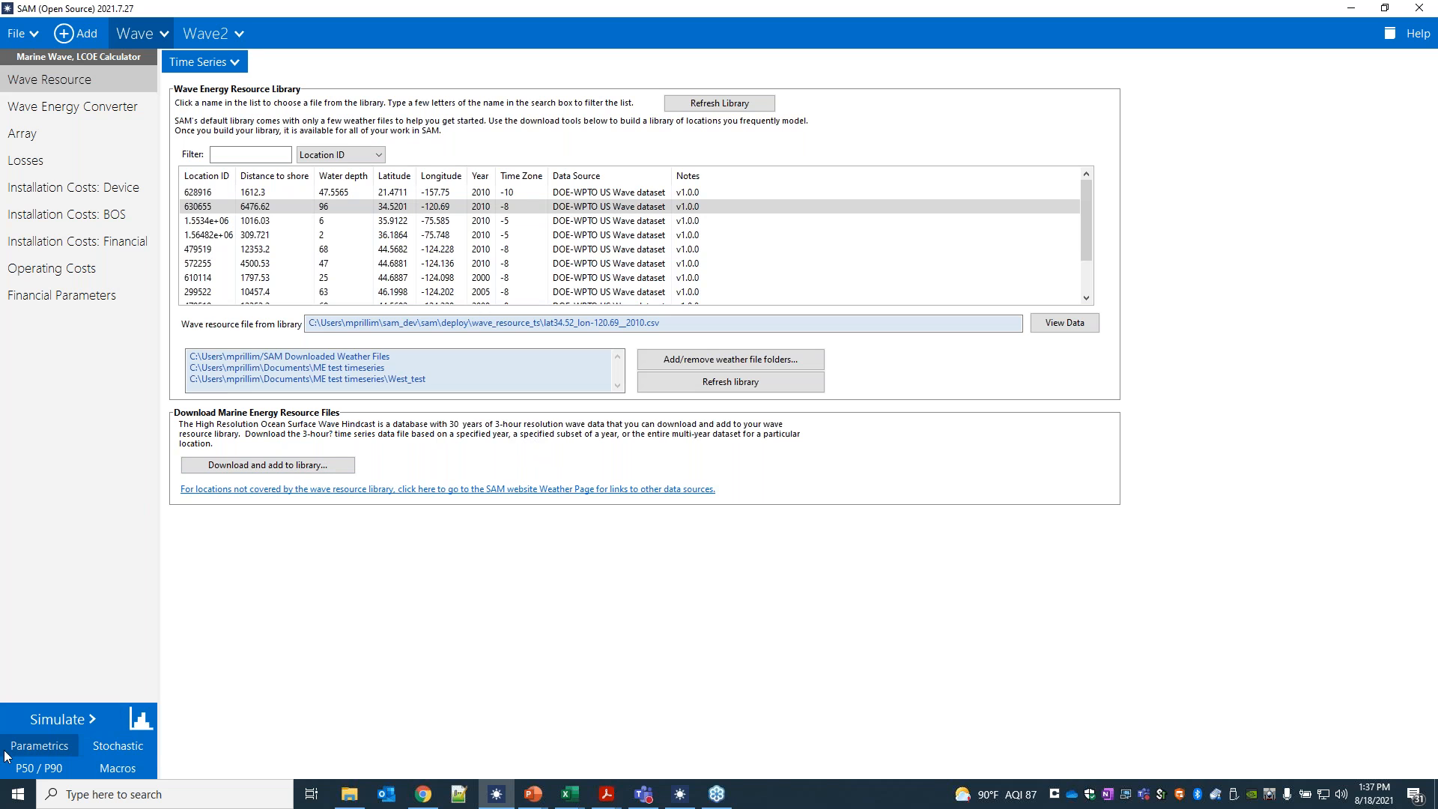
click(117, 745)
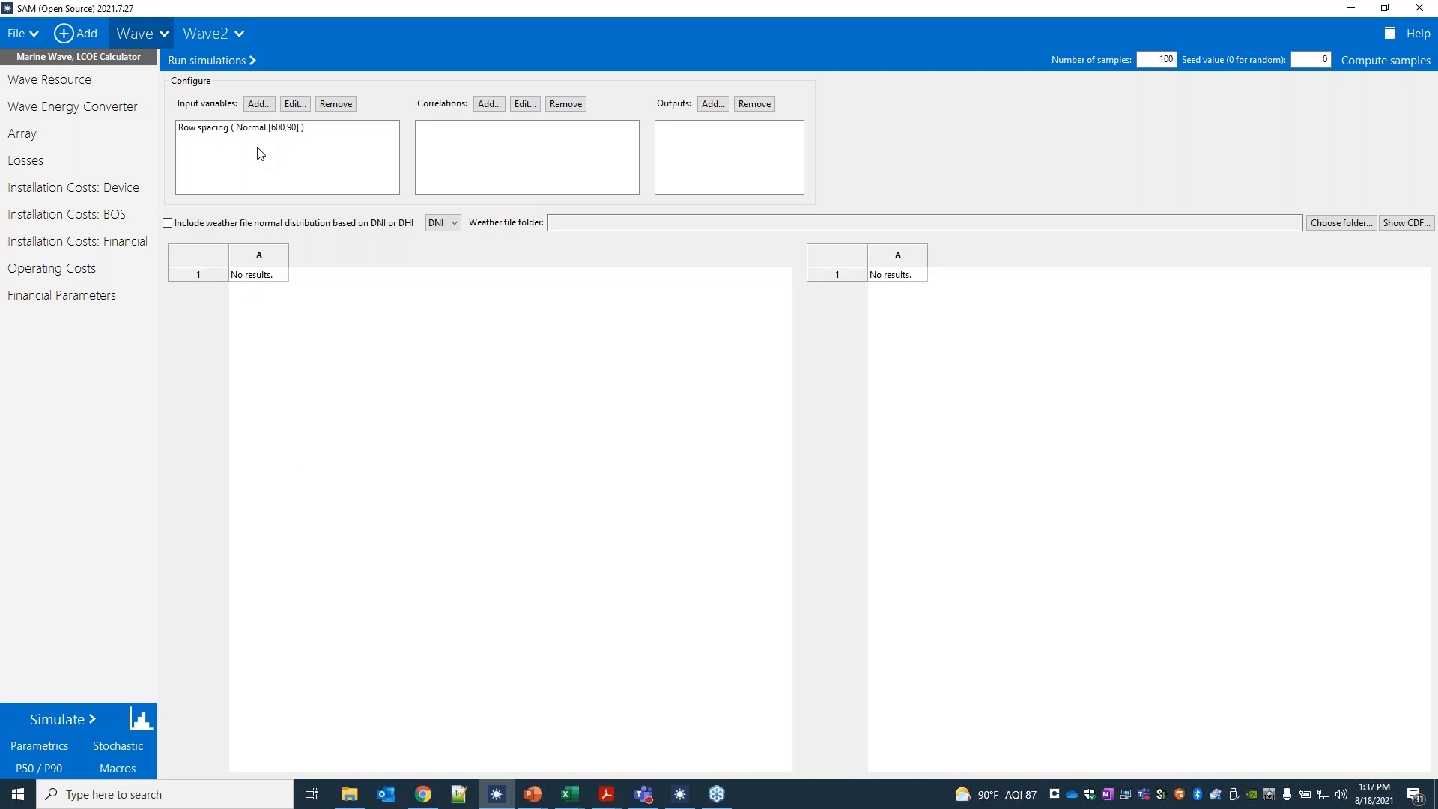
click(254, 106)
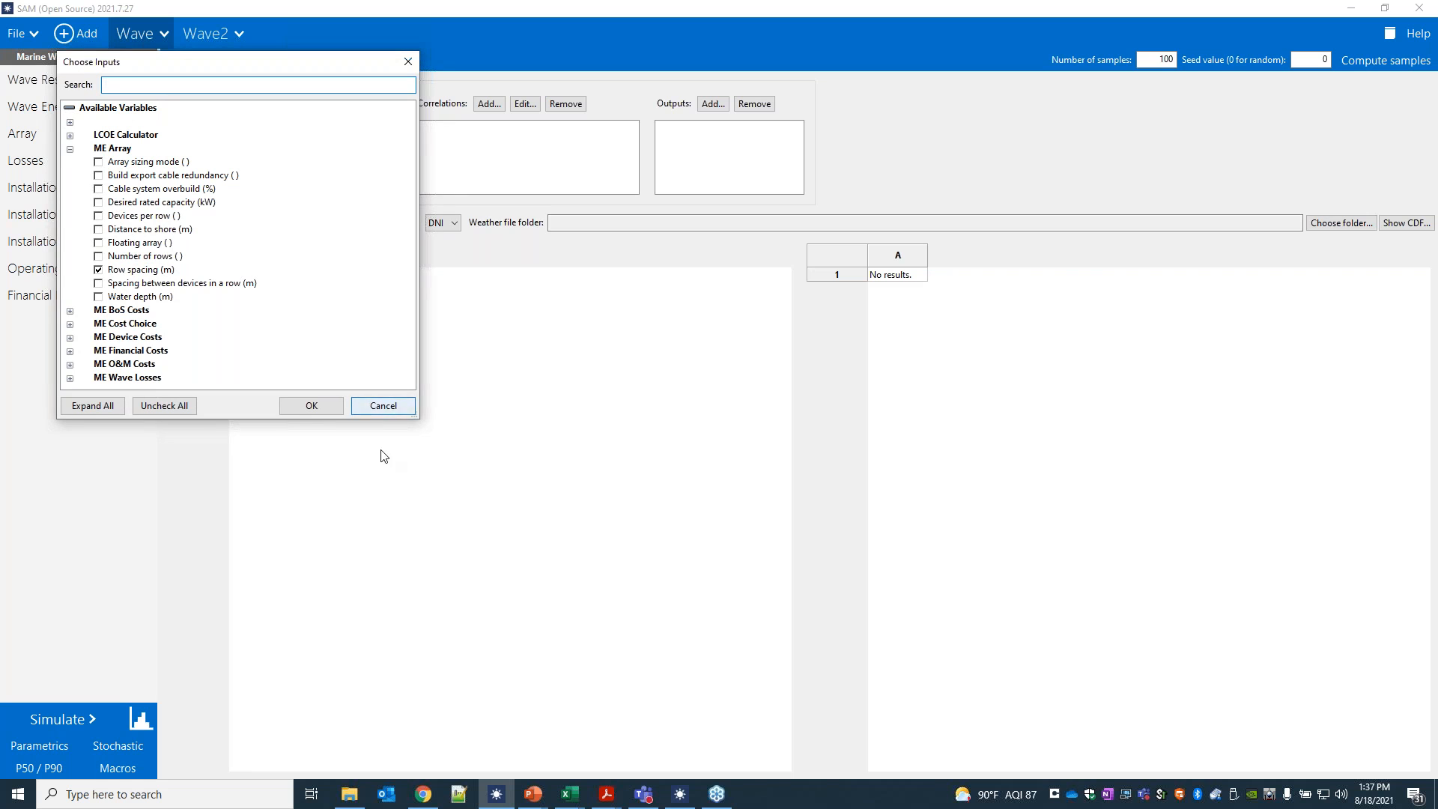
click(370, 409)
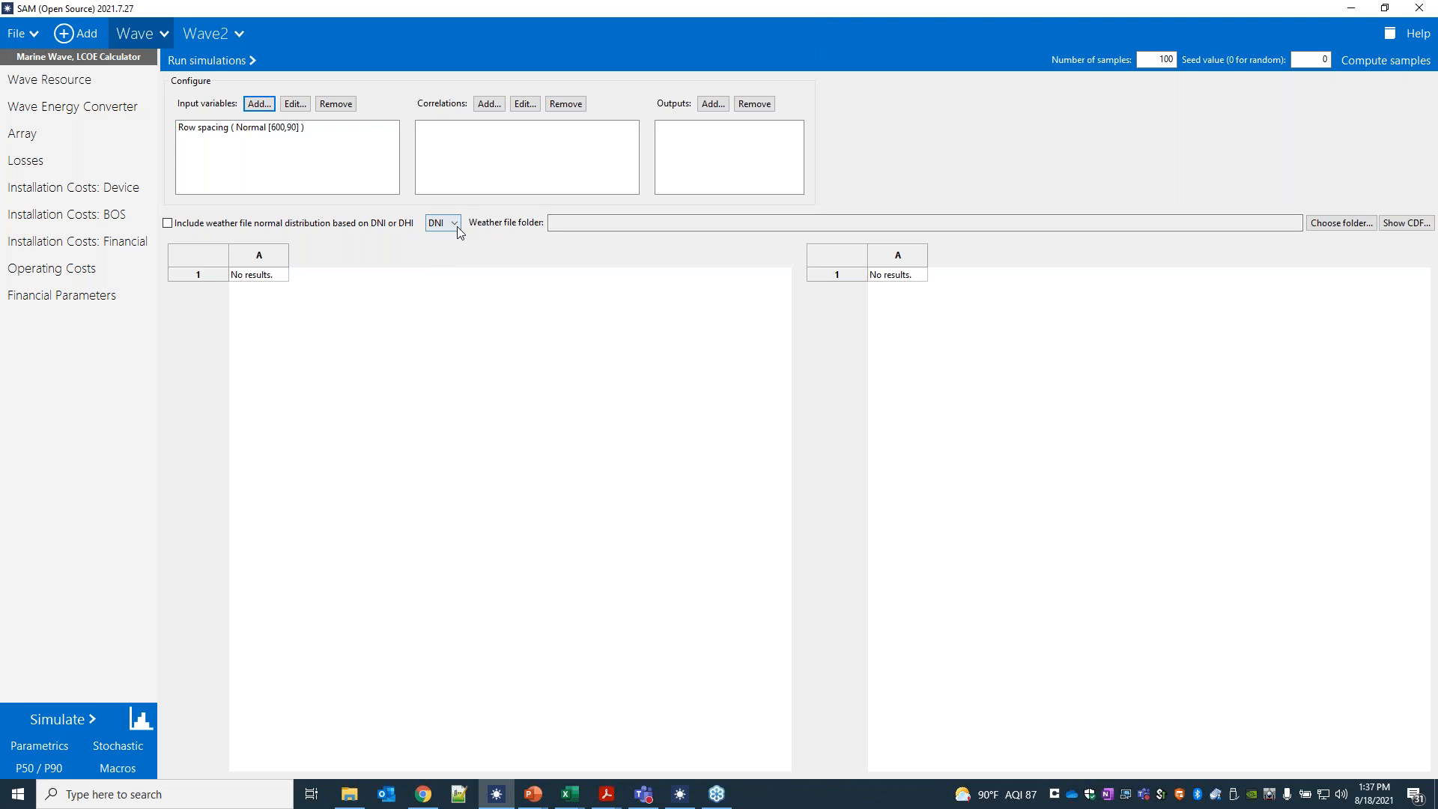
click(259, 104)
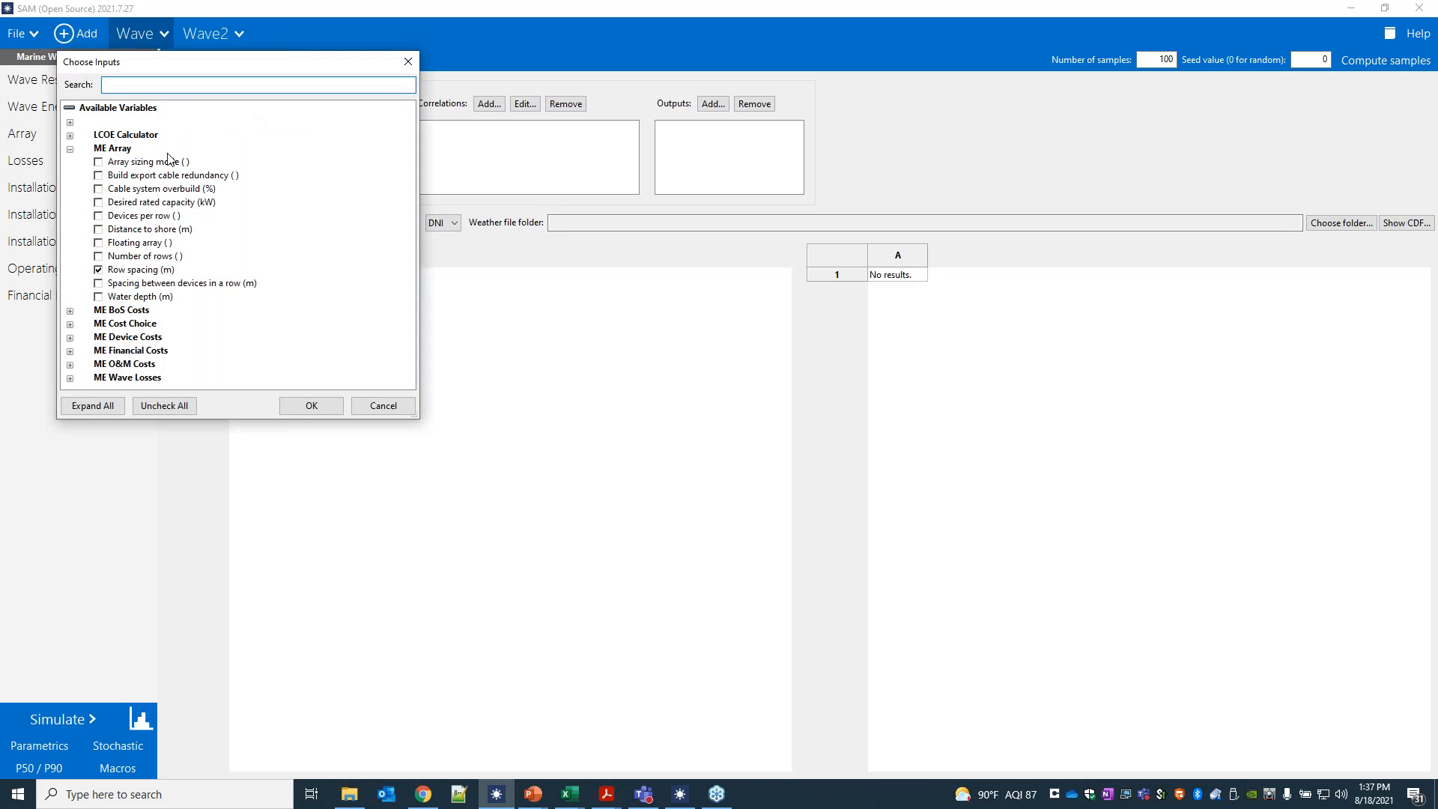
click(361, 408)
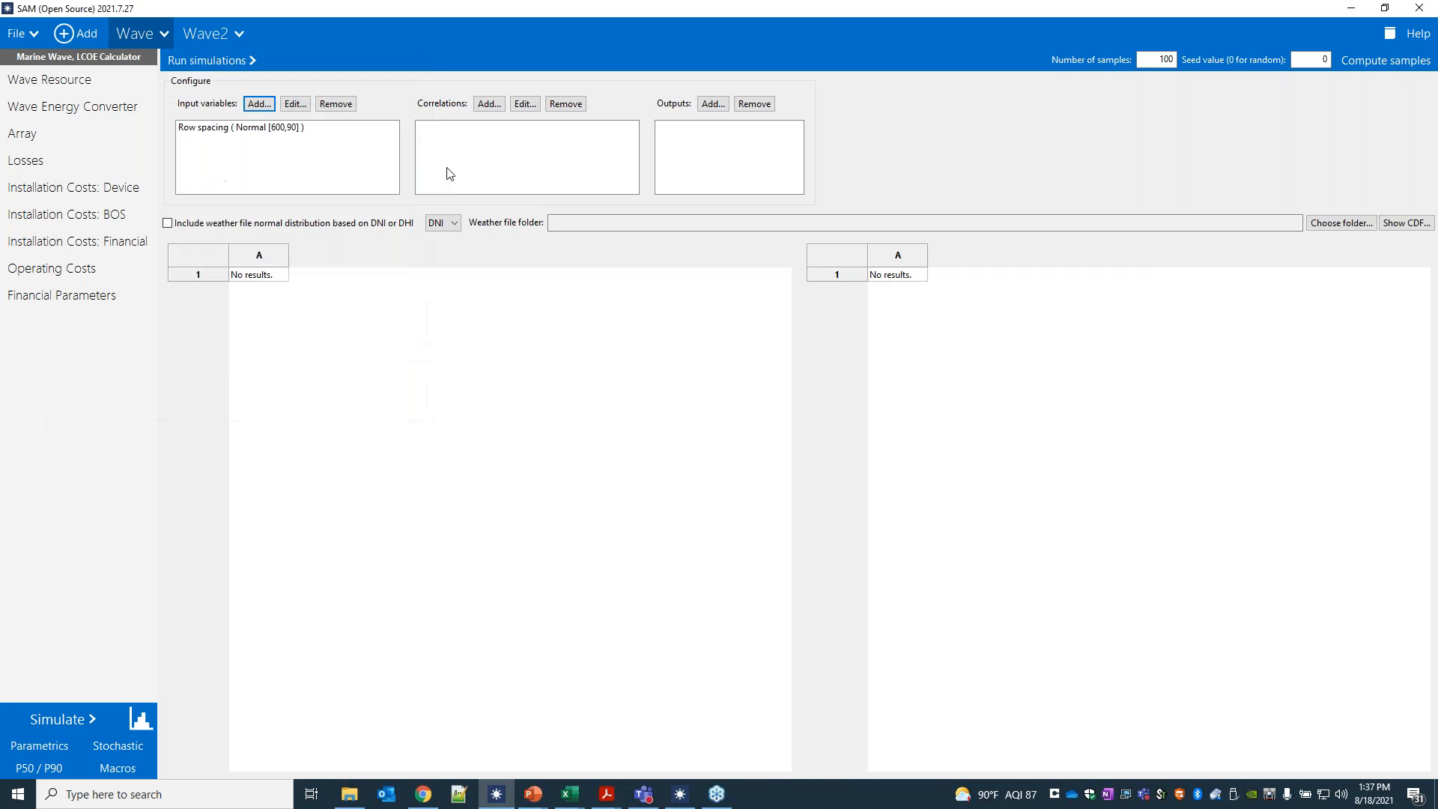
click(446, 227)
click(447, 225)
Set the structural assembly device cost to Use Cost Breakdown ($) and expand its cost breakdown
click(34, 135)
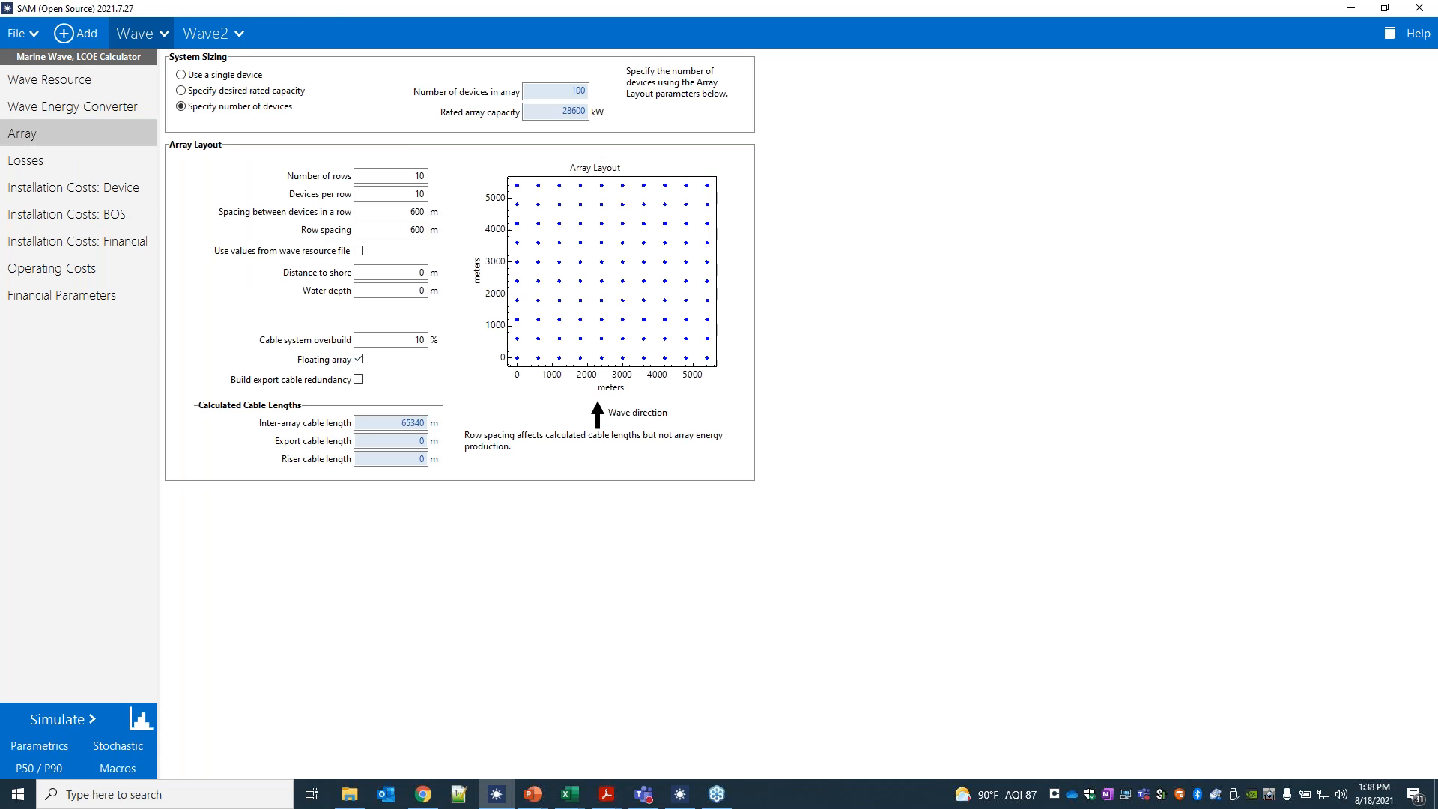
click(22, 162)
click(88, 187)
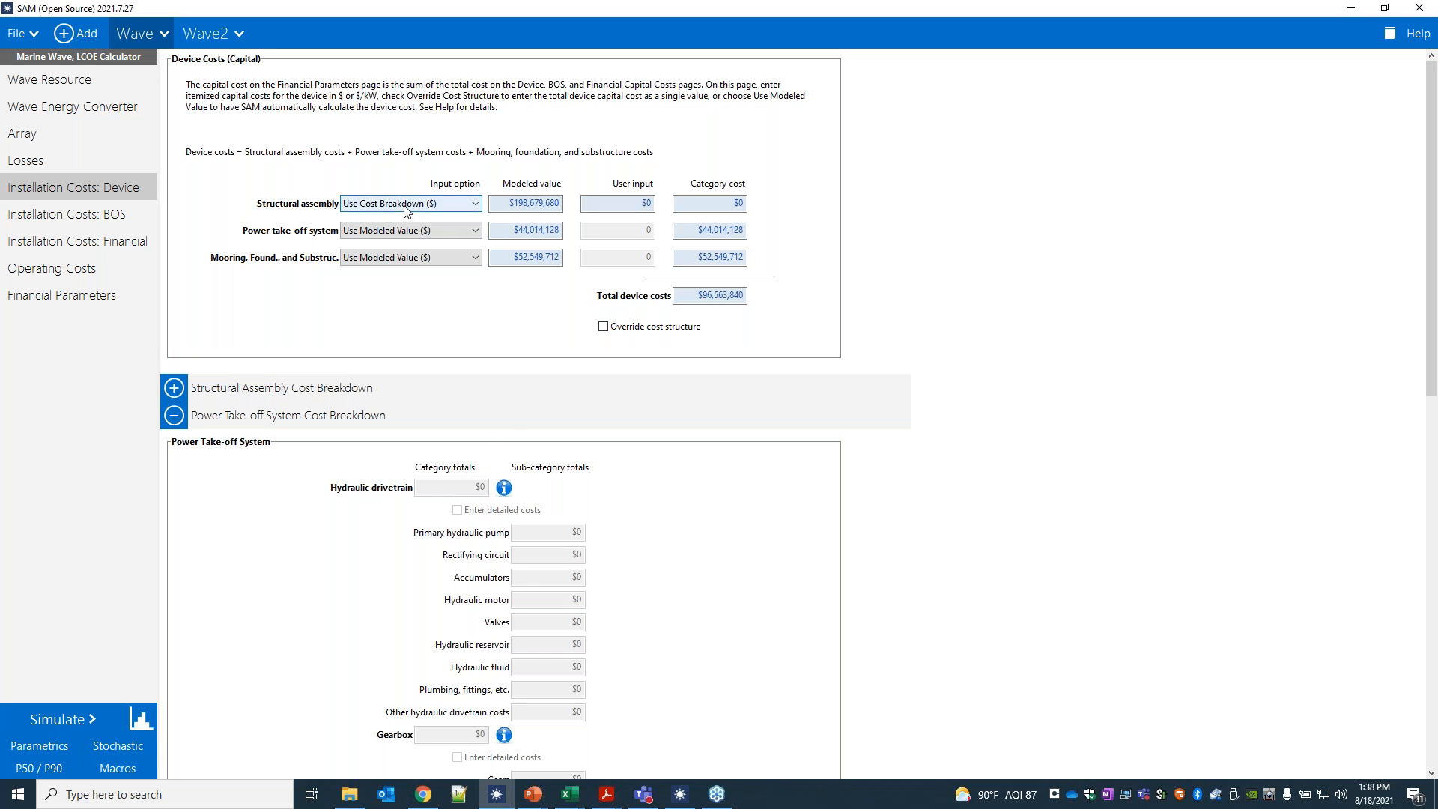
scroll(387, 209, up, 1)
scroll(388, 209, down, 1)
scroll(558, 454, down, 1)
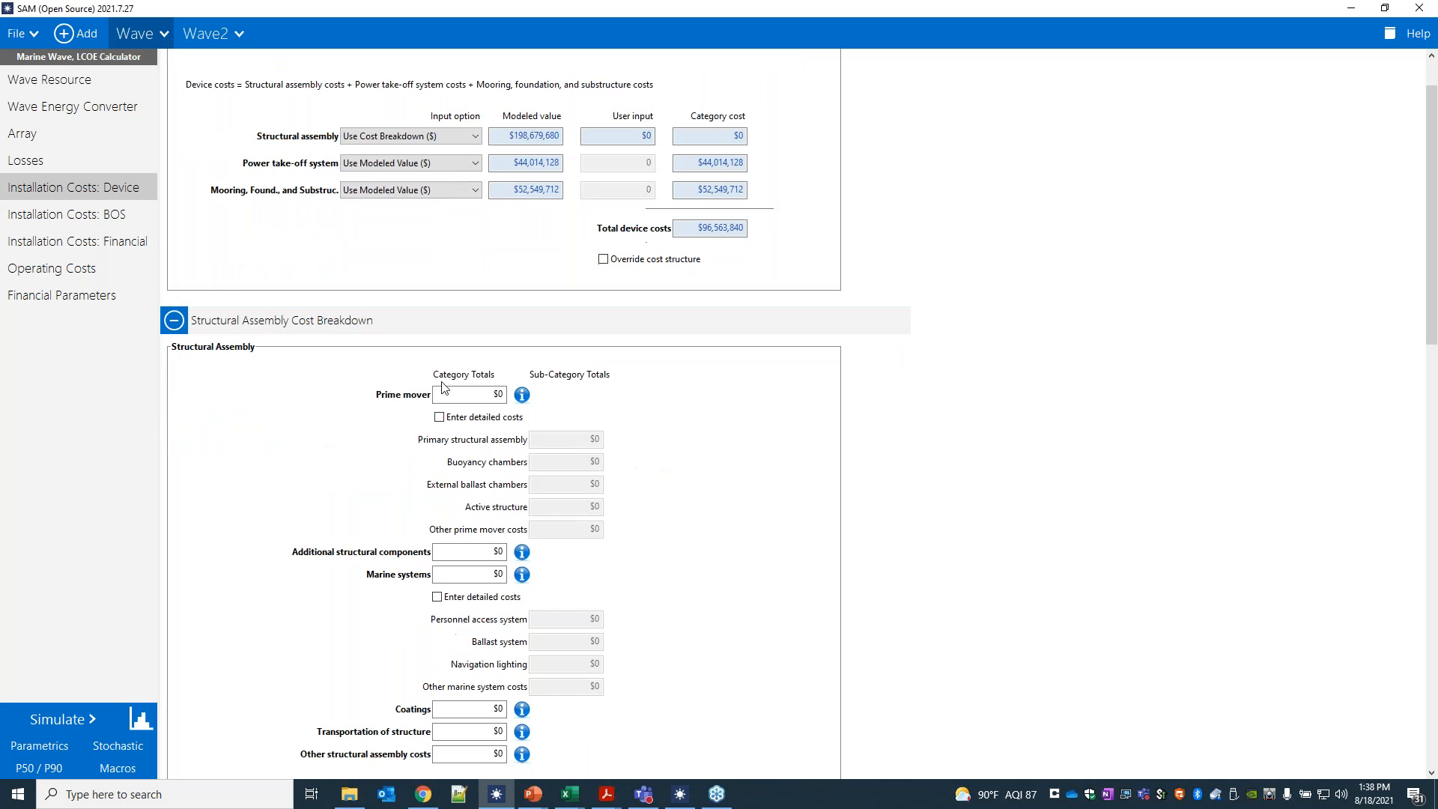
click(473, 392)
Review the structural assembly input options and detailed cost fields, and return to the stochastic simulation setup
click(391, 139)
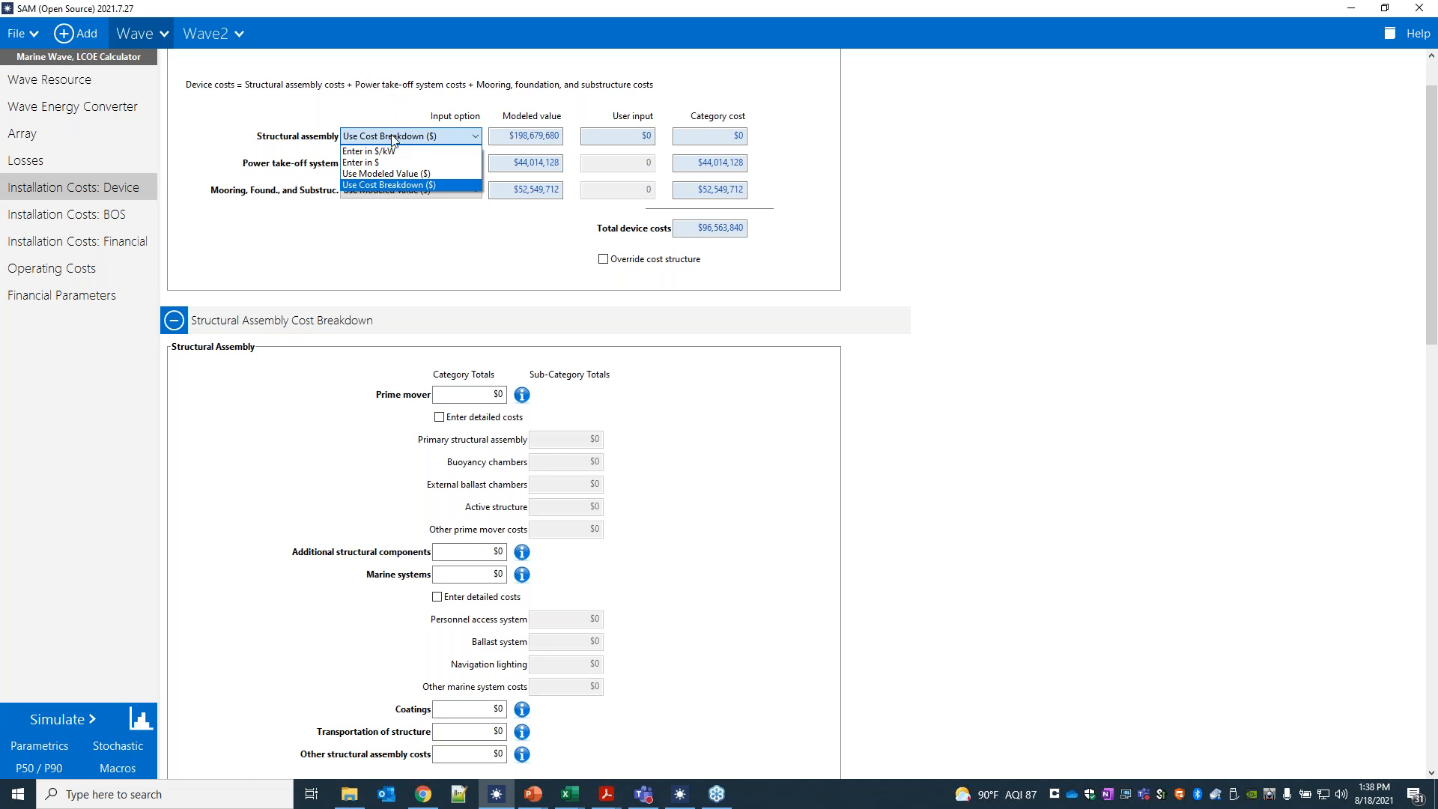
click(395, 138)
click(392, 138)
click(347, 110)
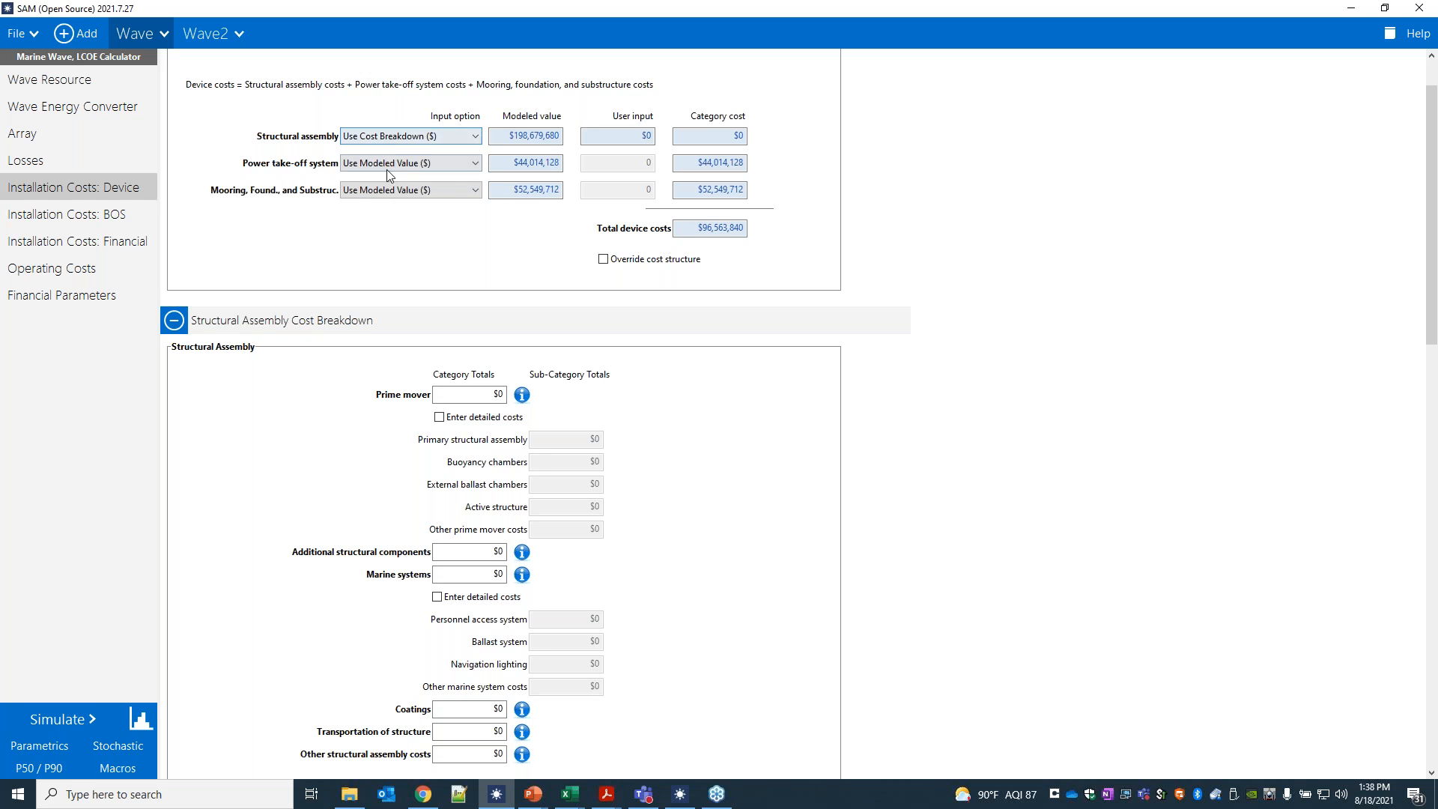
click(484, 393)
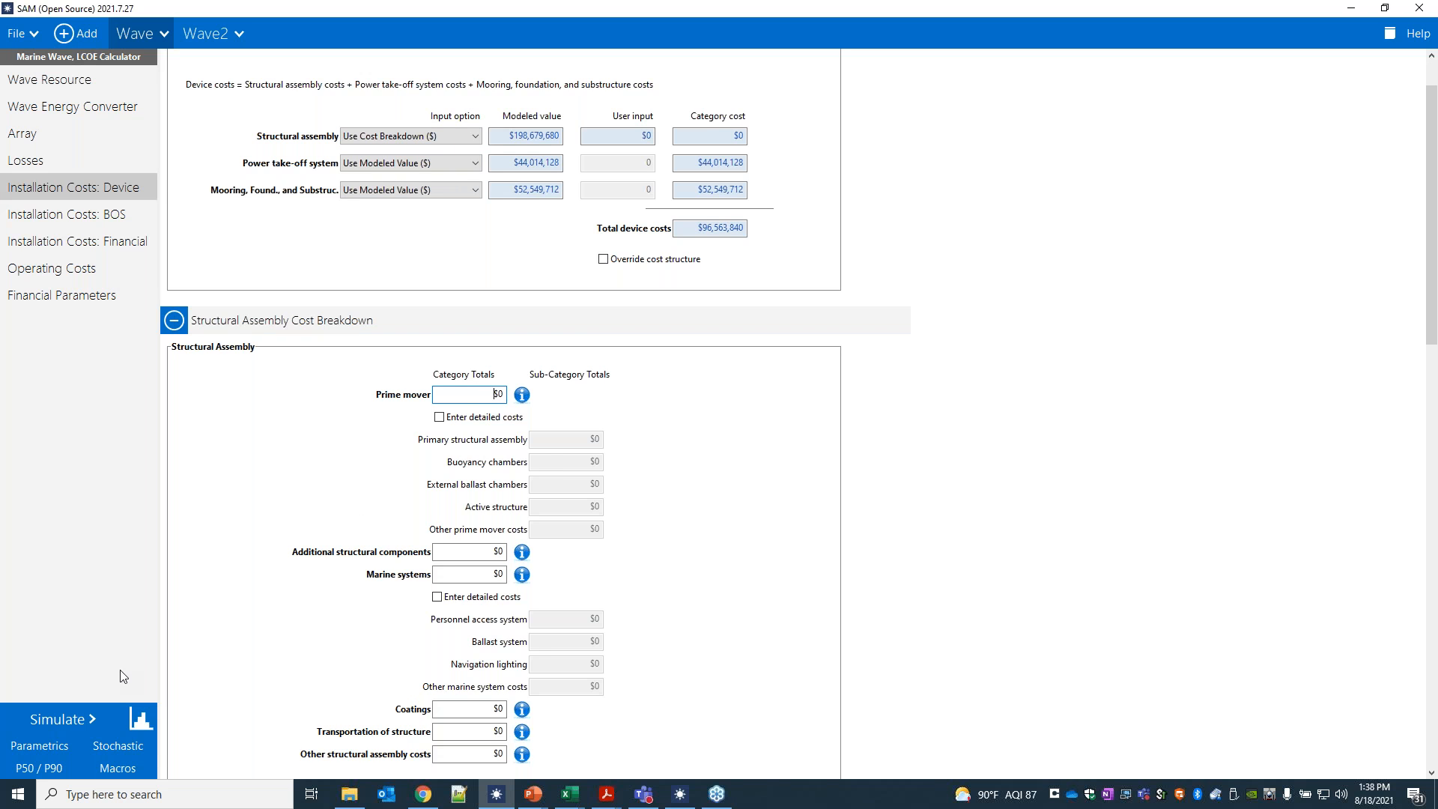
scroll(645, 552, down, 10)
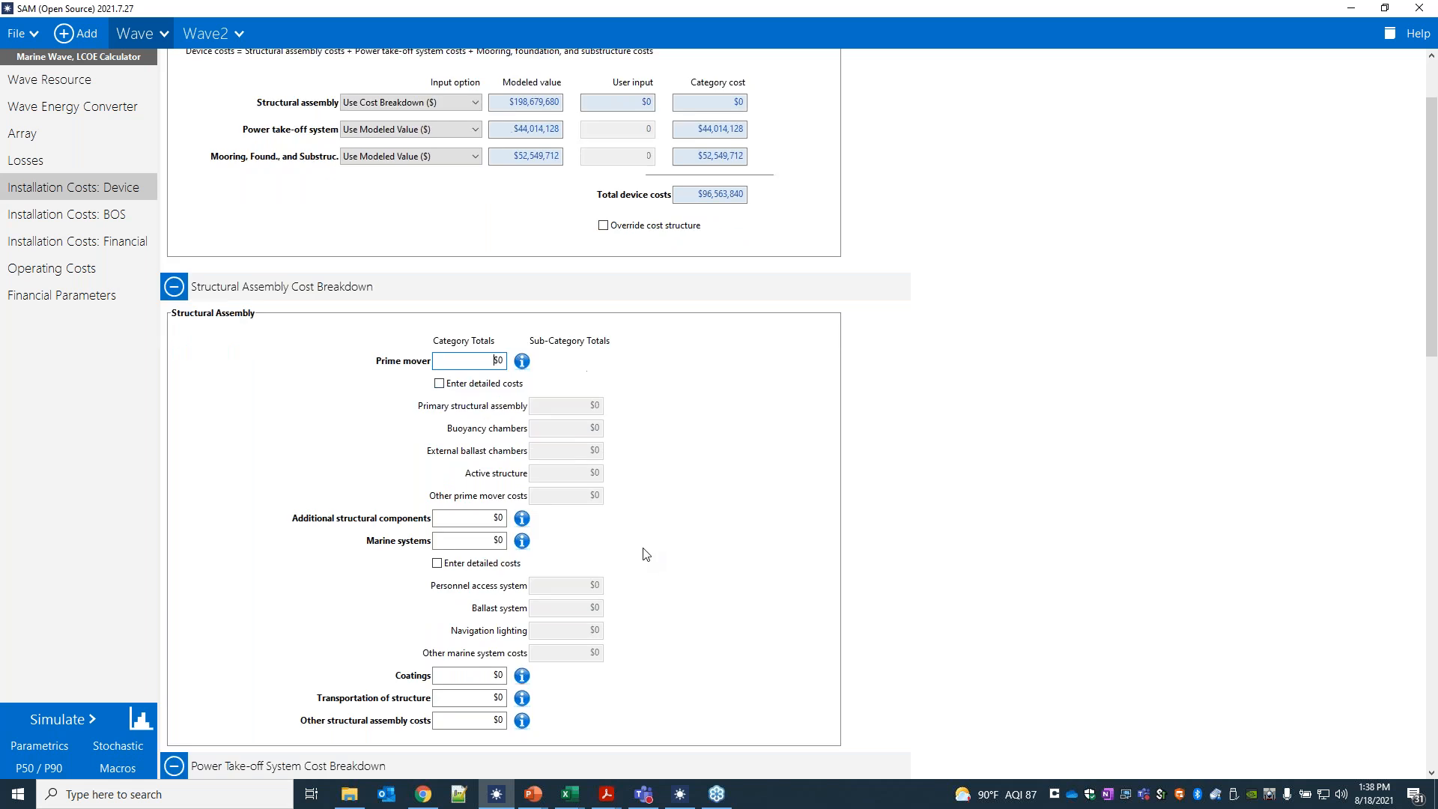
click(139, 746)
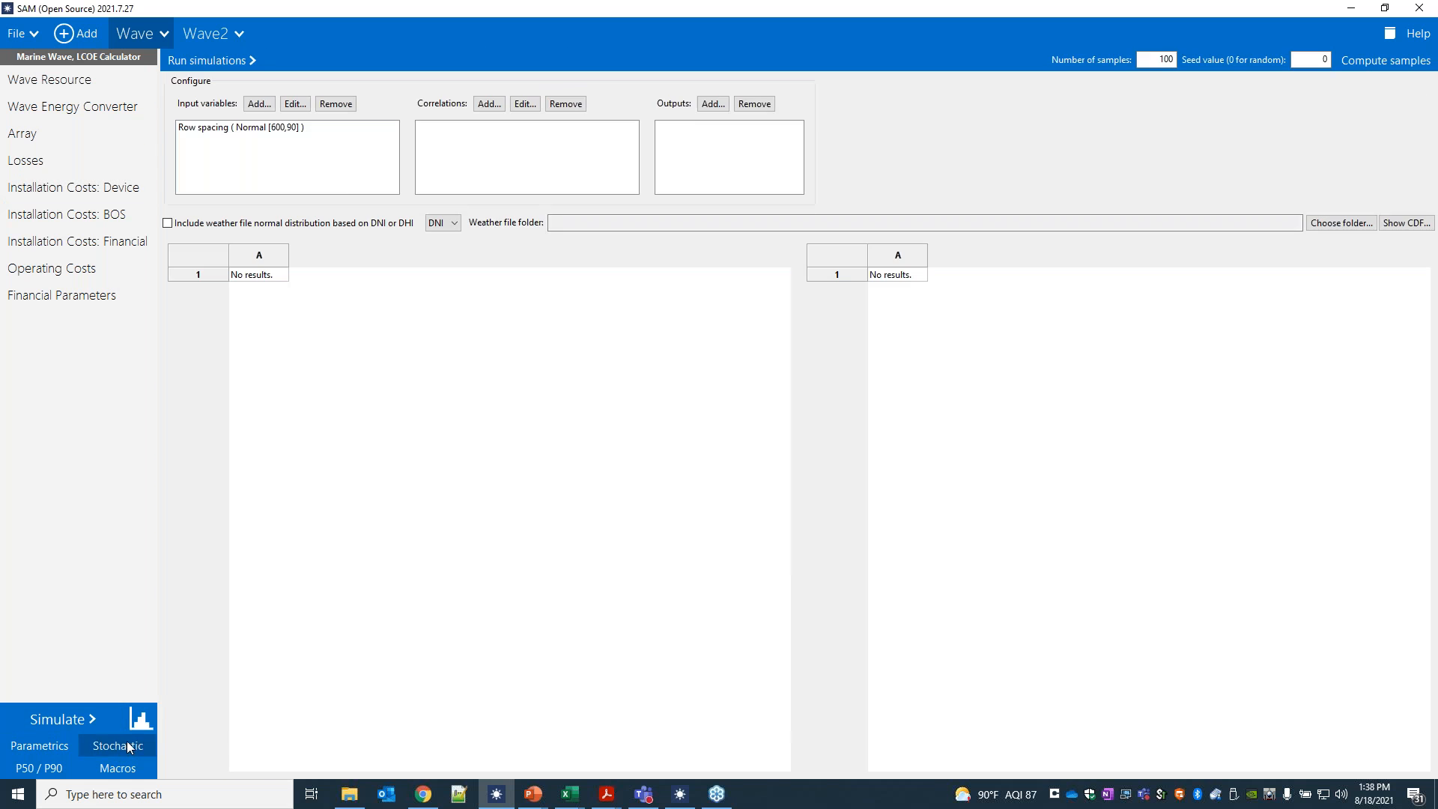
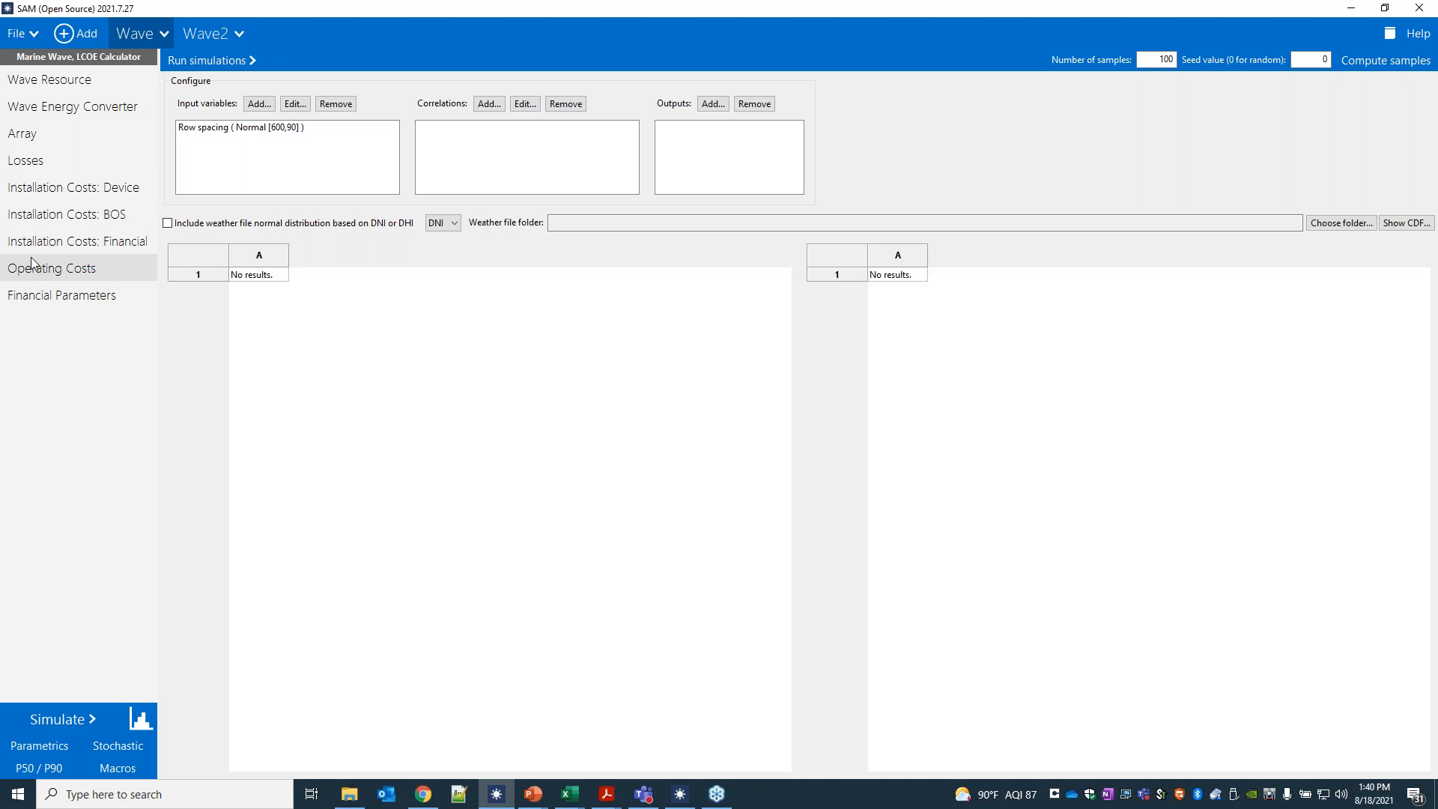
Add a Marine Energy Tidal case with the LCOE Calculator (FCR Method) financial model and dismiss the notice
click(32, 134)
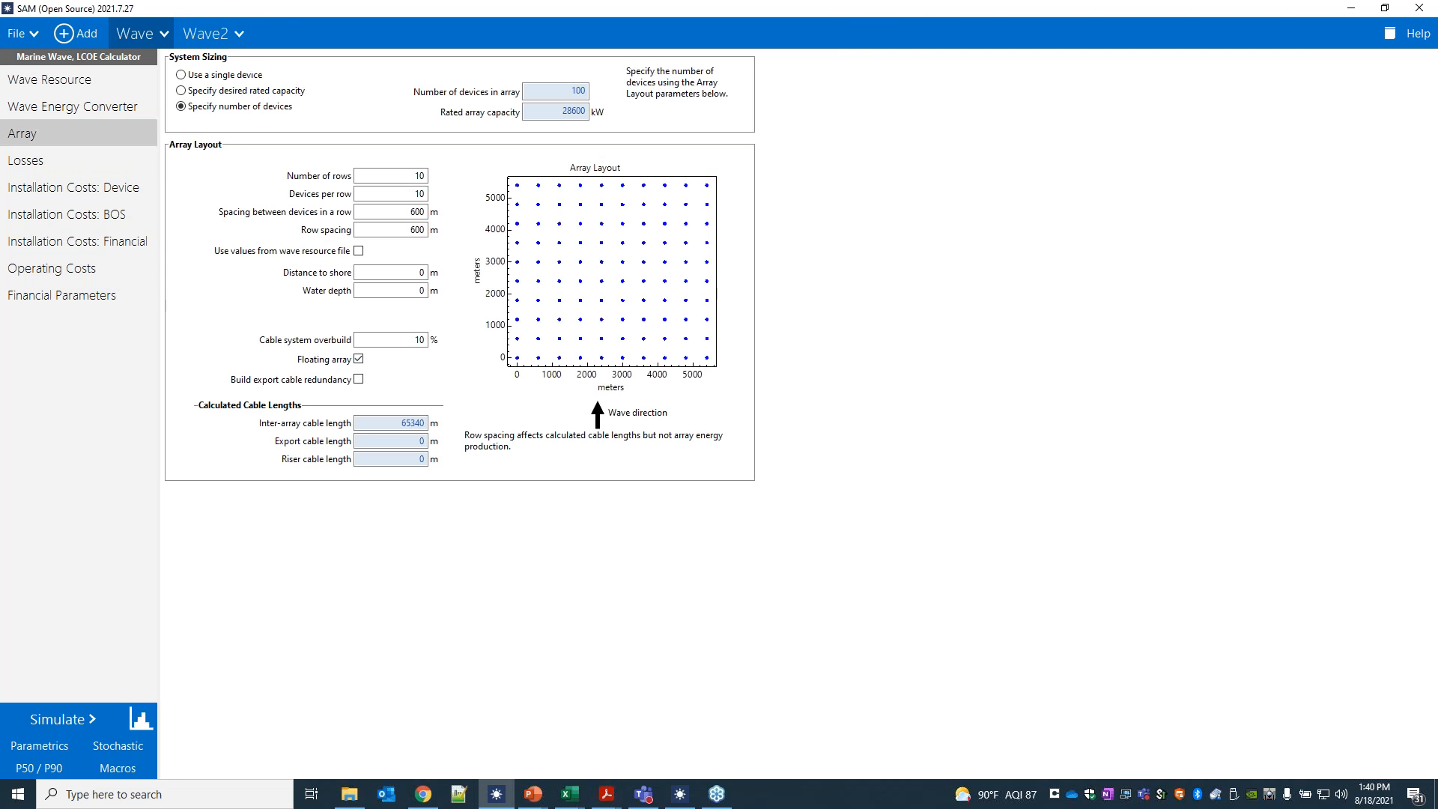
click(61, 35)
click(68, 142)
click(82, 192)
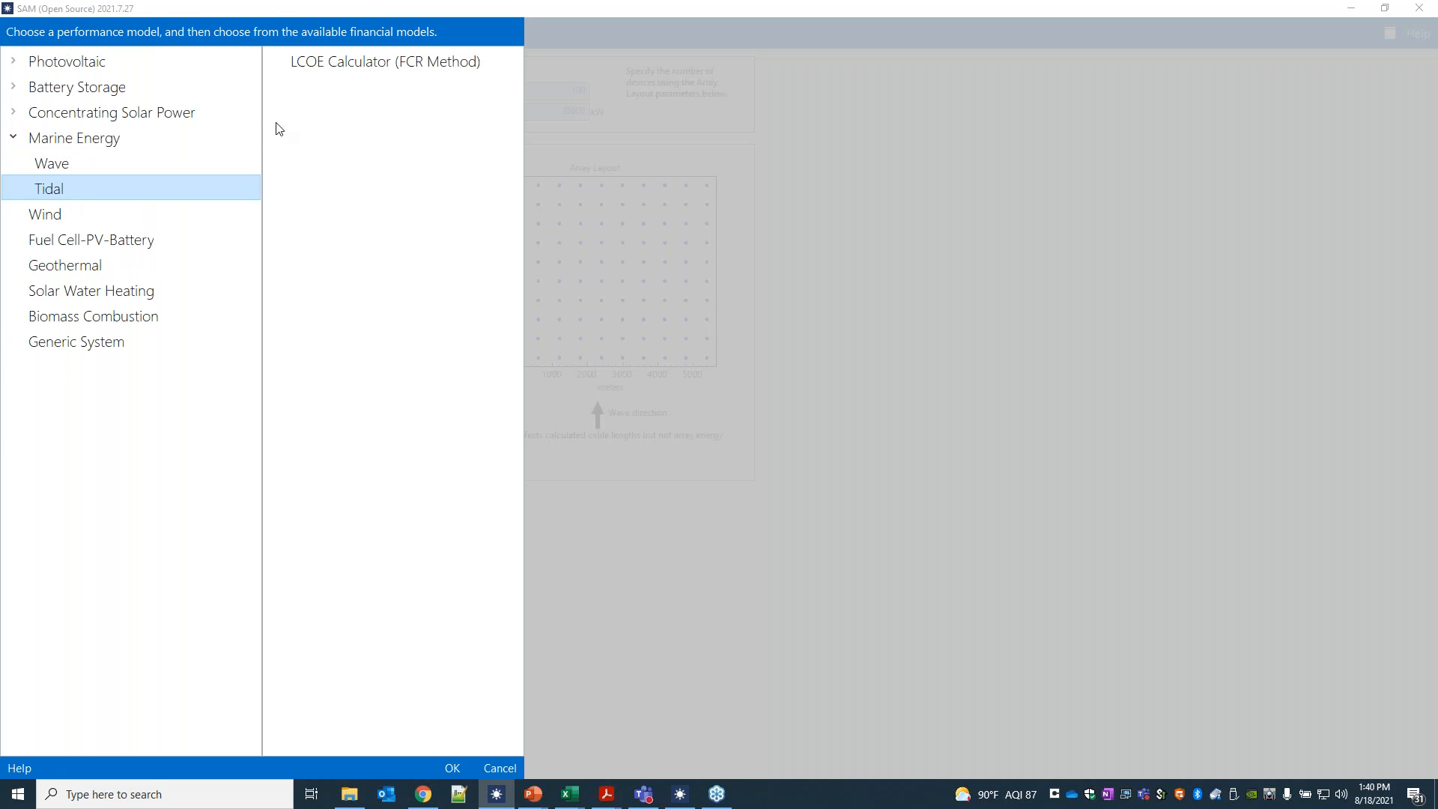
click(385, 61)
click(453, 767)
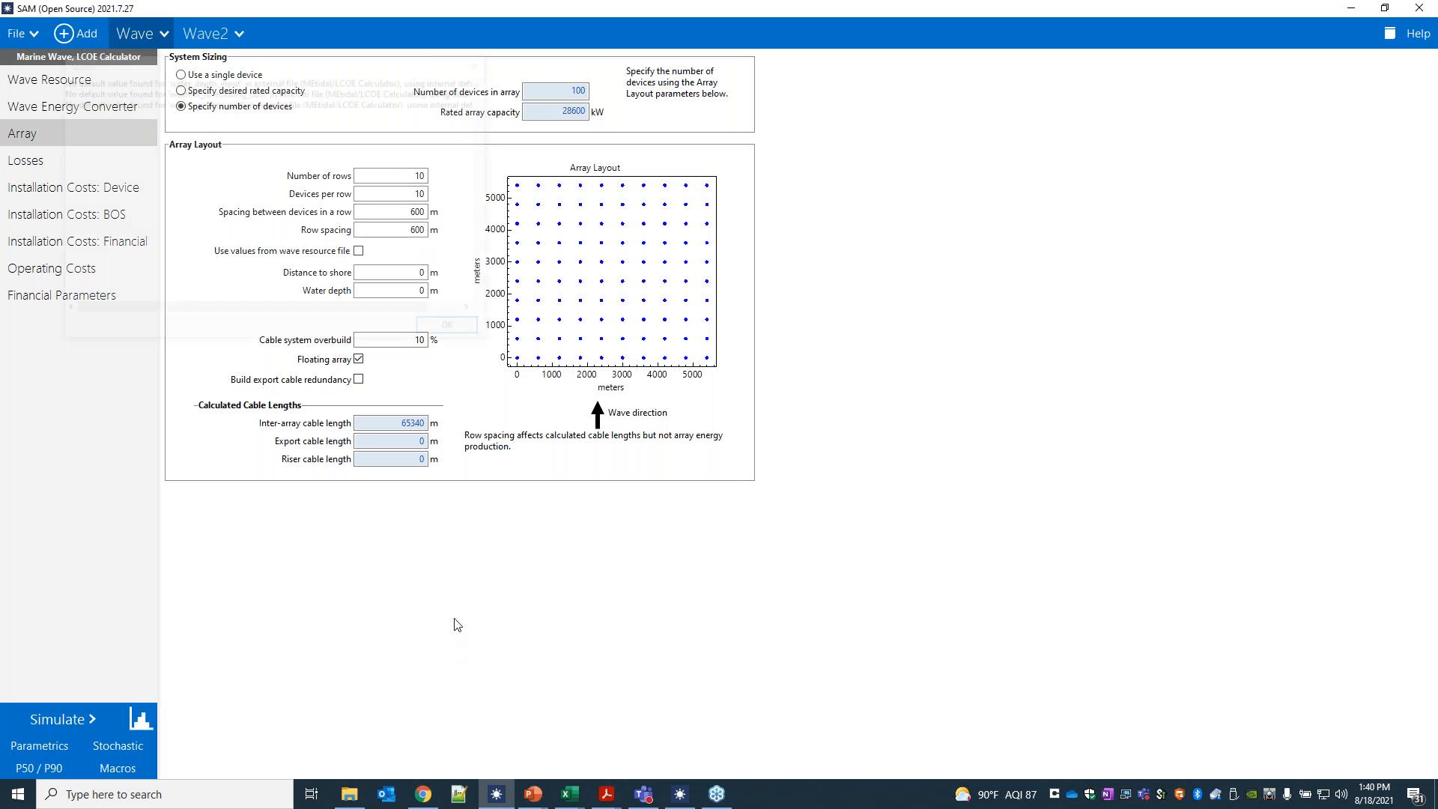
click(447, 324)
click(827, 521)
click(811, 395)
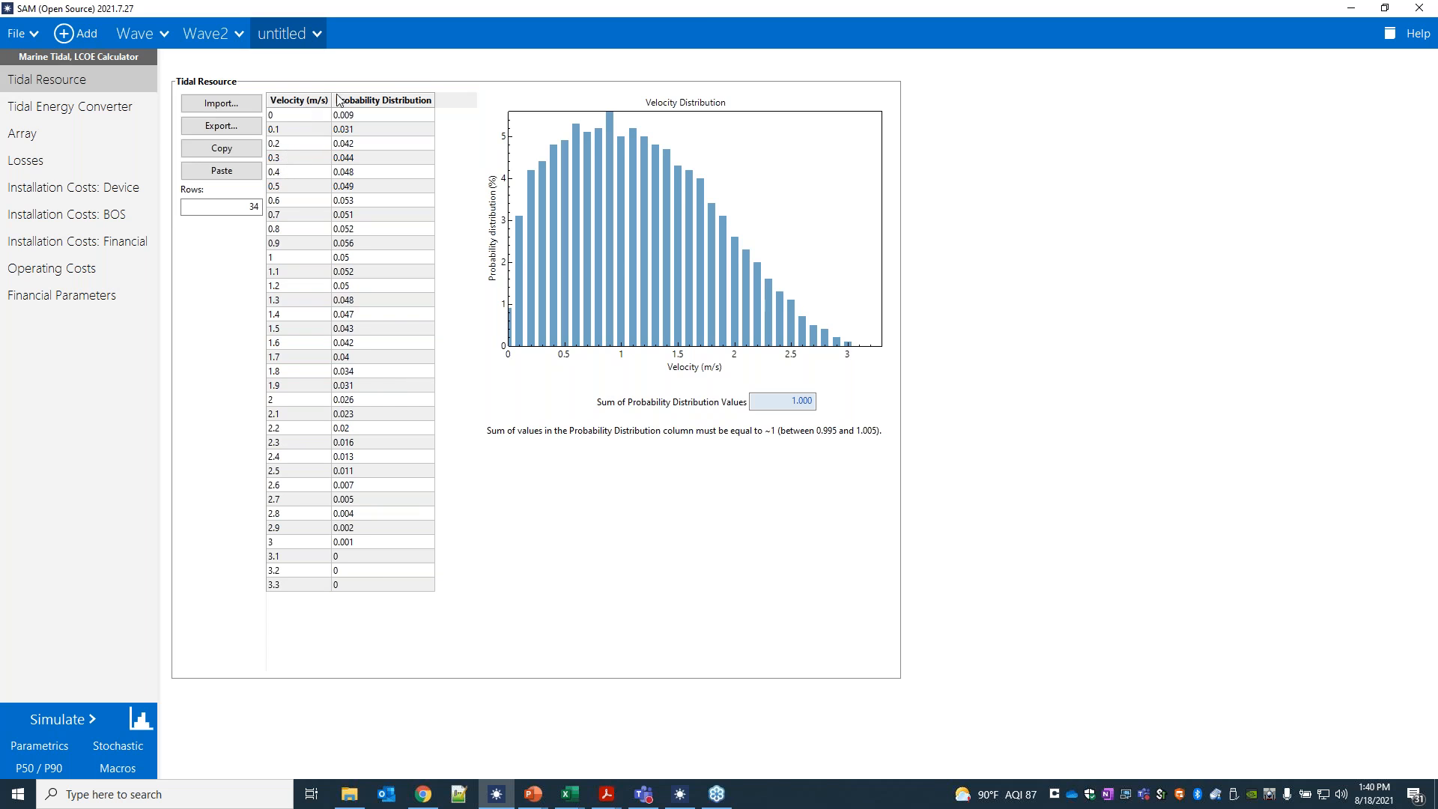
Examine the tidal case's device power curve and the tidal resource velocity distribution
click(69, 107)
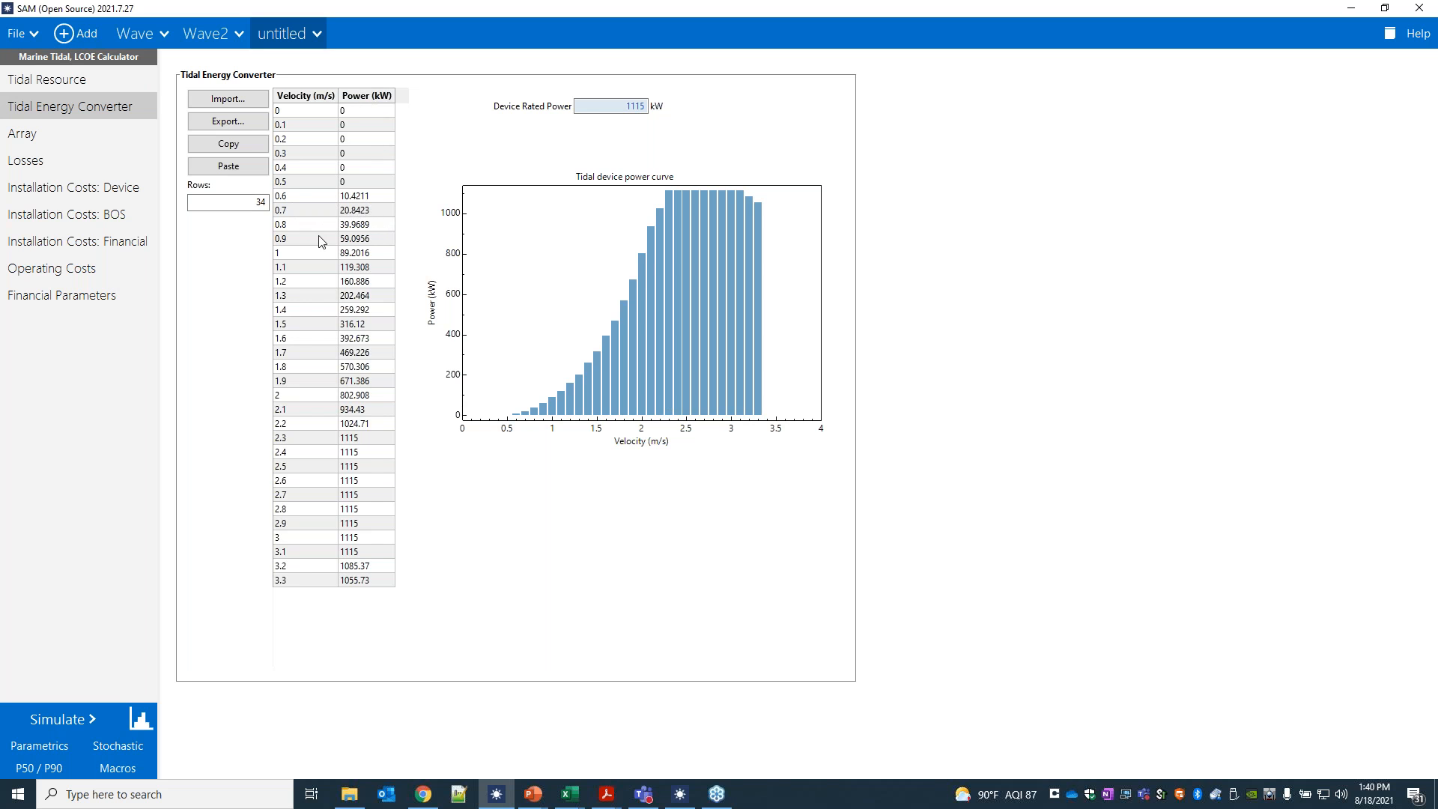
click(74, 85)
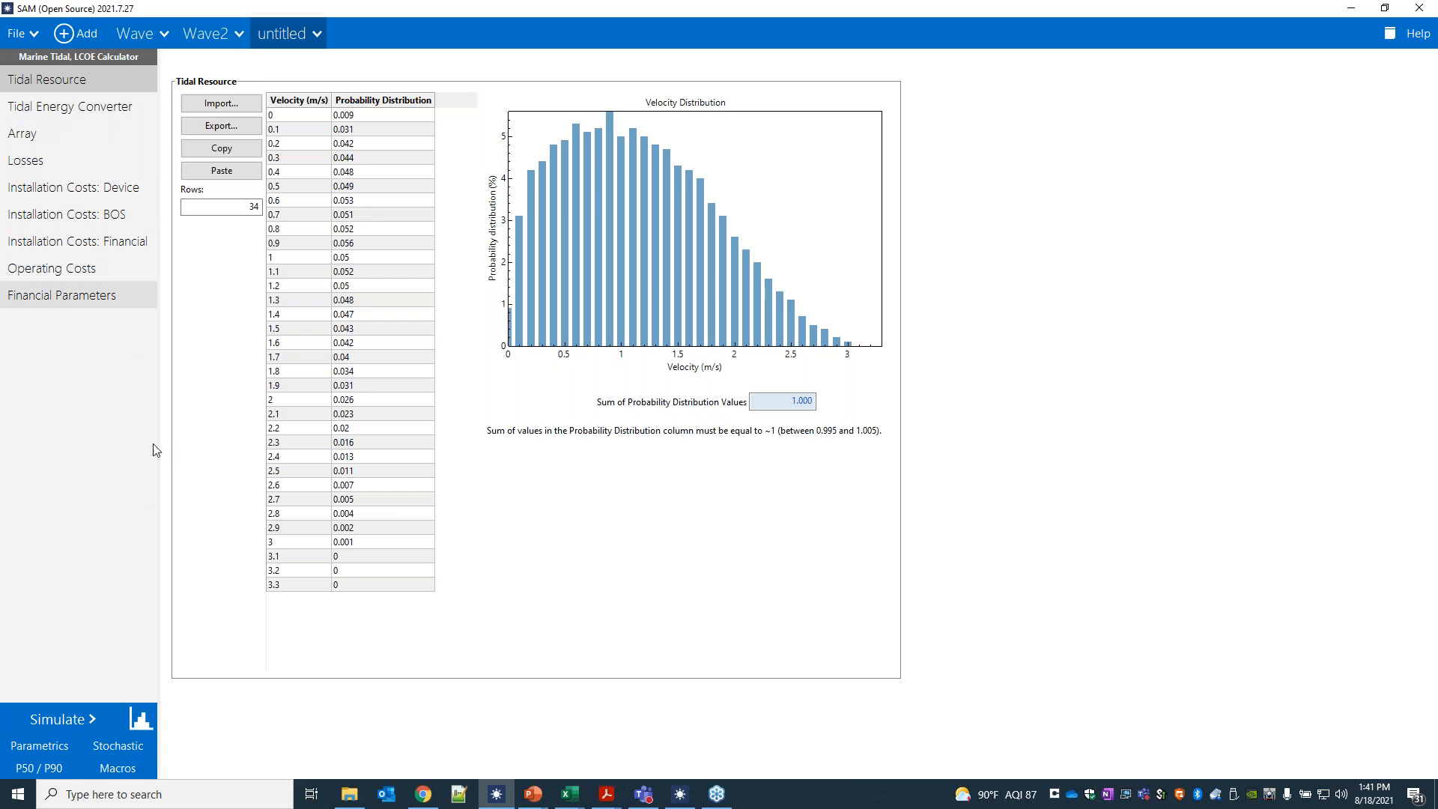
click(918, 449)
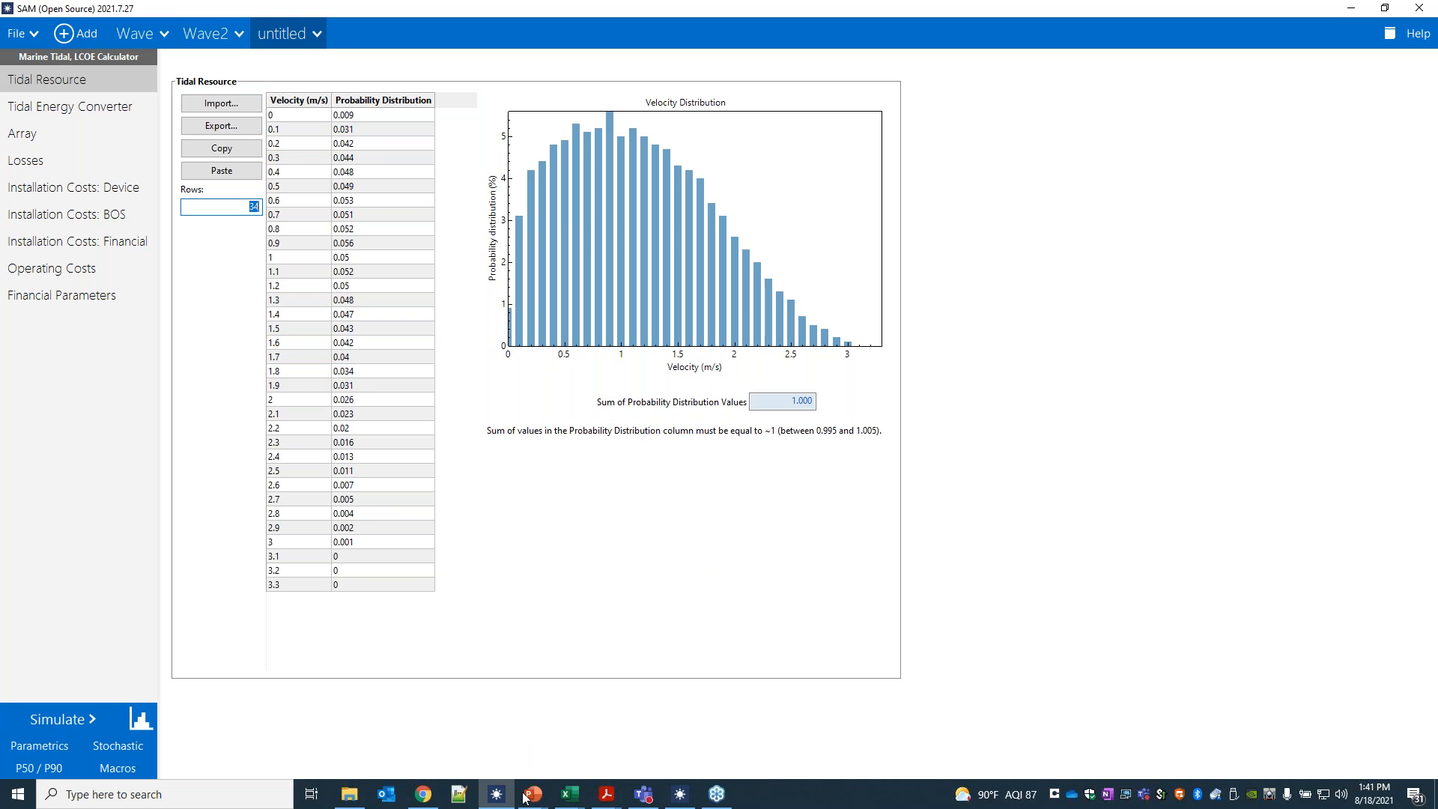
Switch to the sam-webinars-2021-marine-energy.pptx presentation in PowerPoint and show the "Thank you!" slide
mouse_move(529, 800)
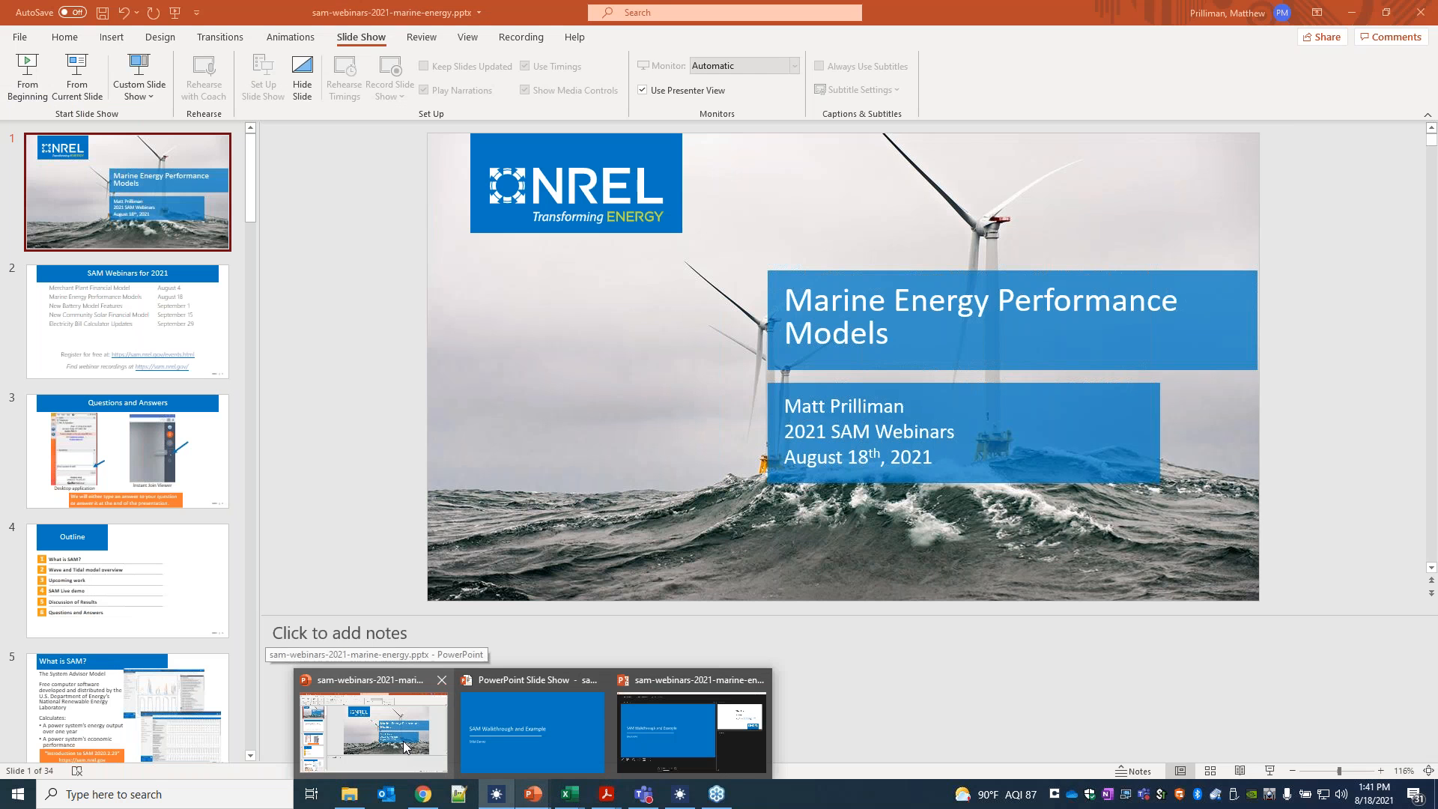
click(405, 747)
scroll(138, 508, down, 8)
scroll(139, 508, down, 12)
scroll(160, 650, down, 3)
click(174, 591)
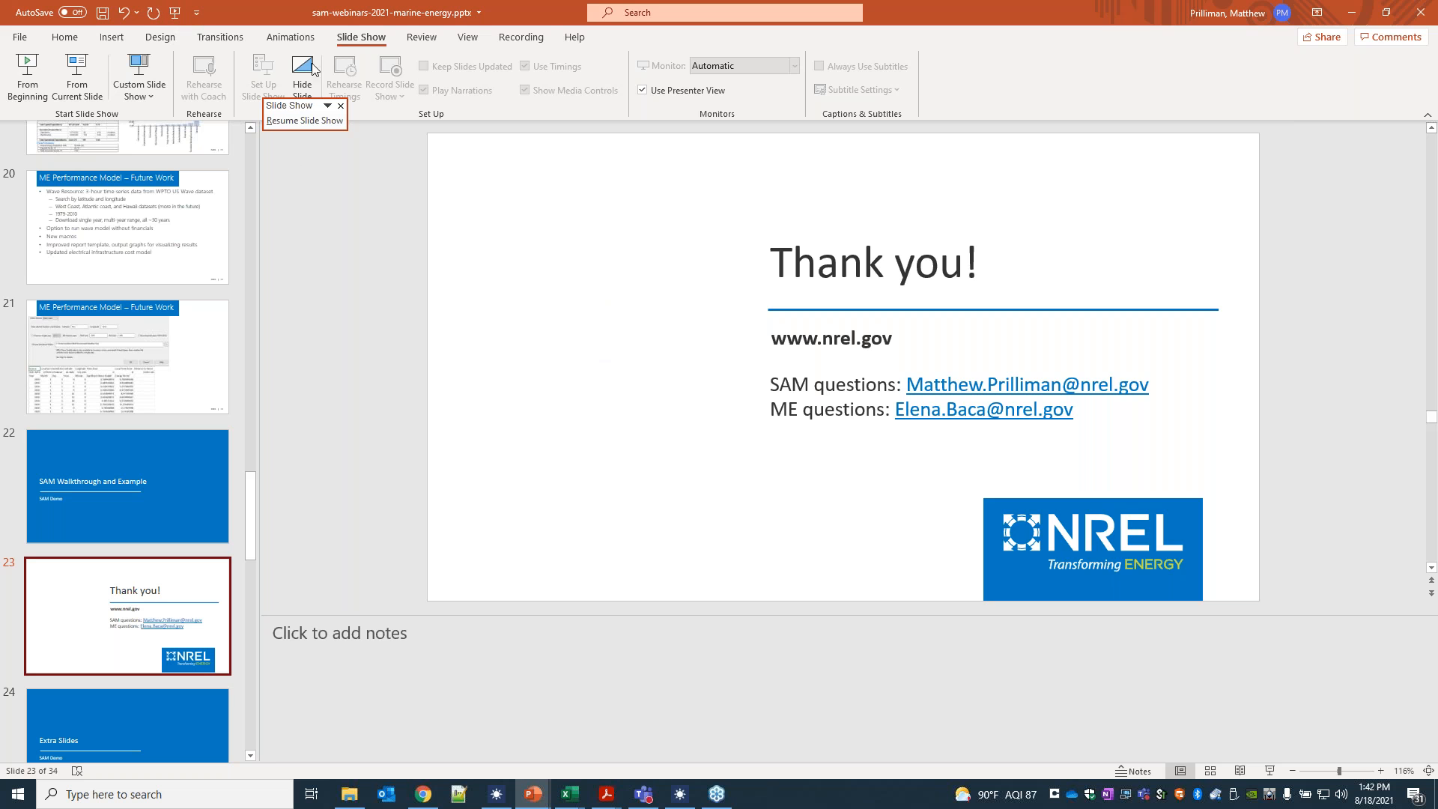
Switch to SAM and set the Wave2 case's Combine Cases macro to "2) Combine only the cases listed below"
click(494, 800)
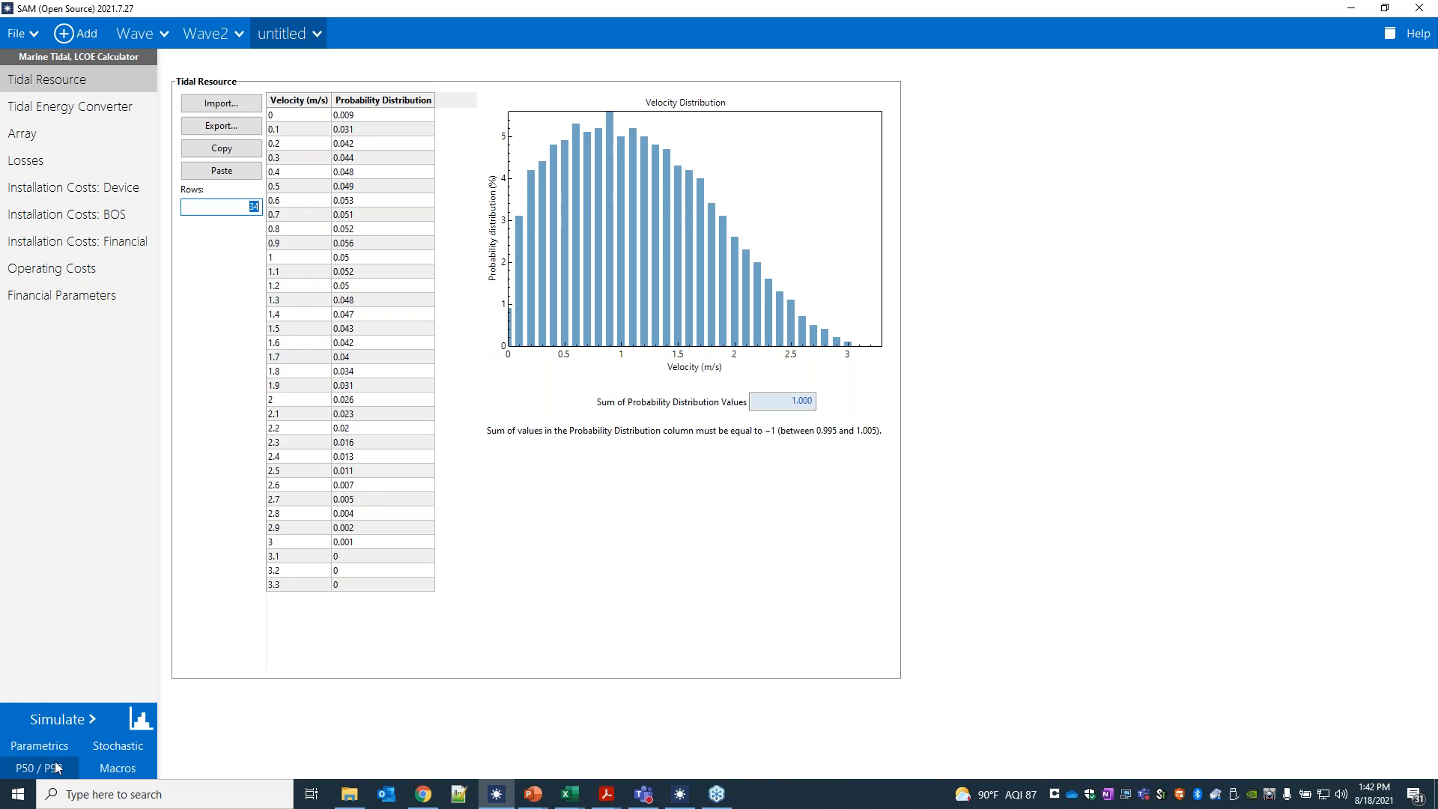
click(117, 769)
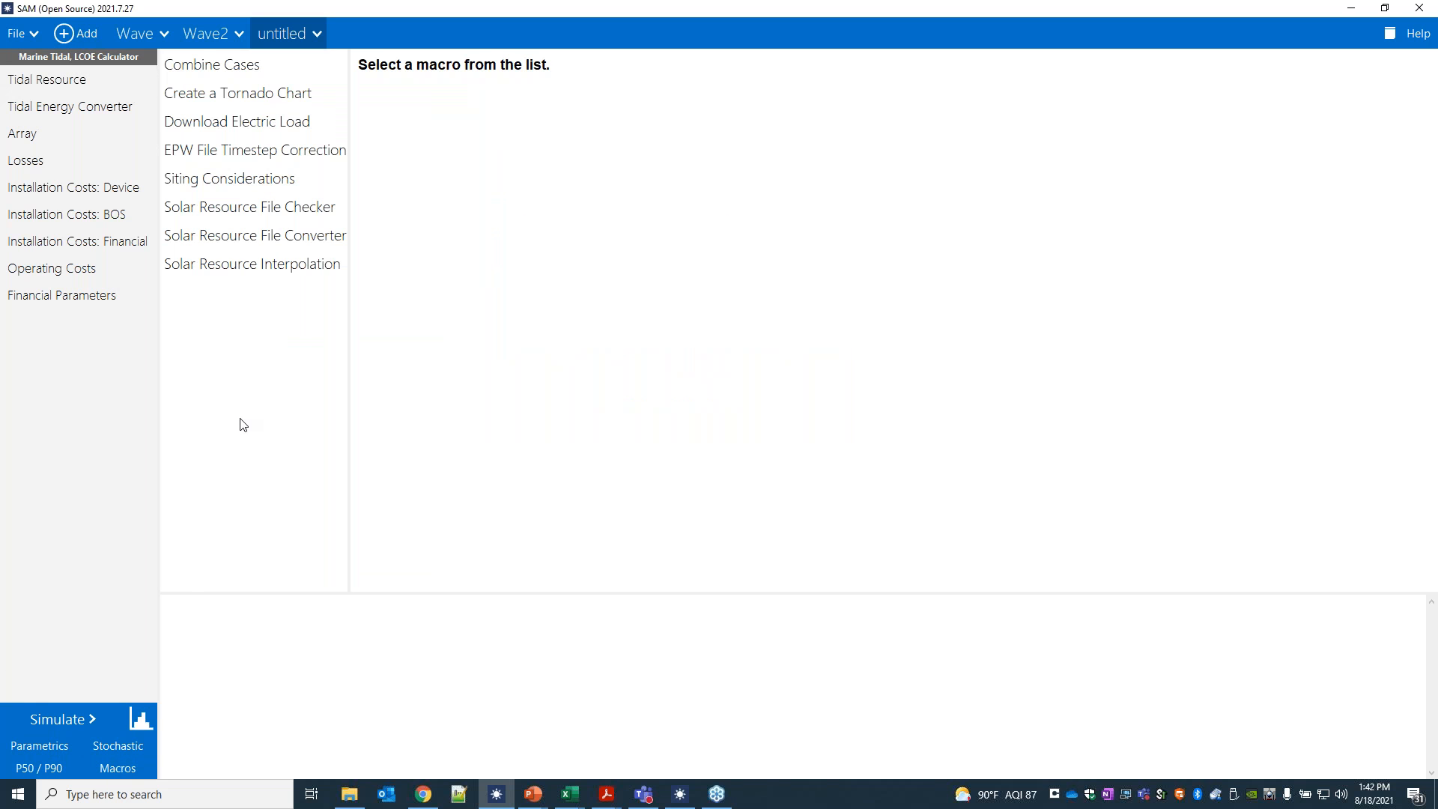
click(198, 35)
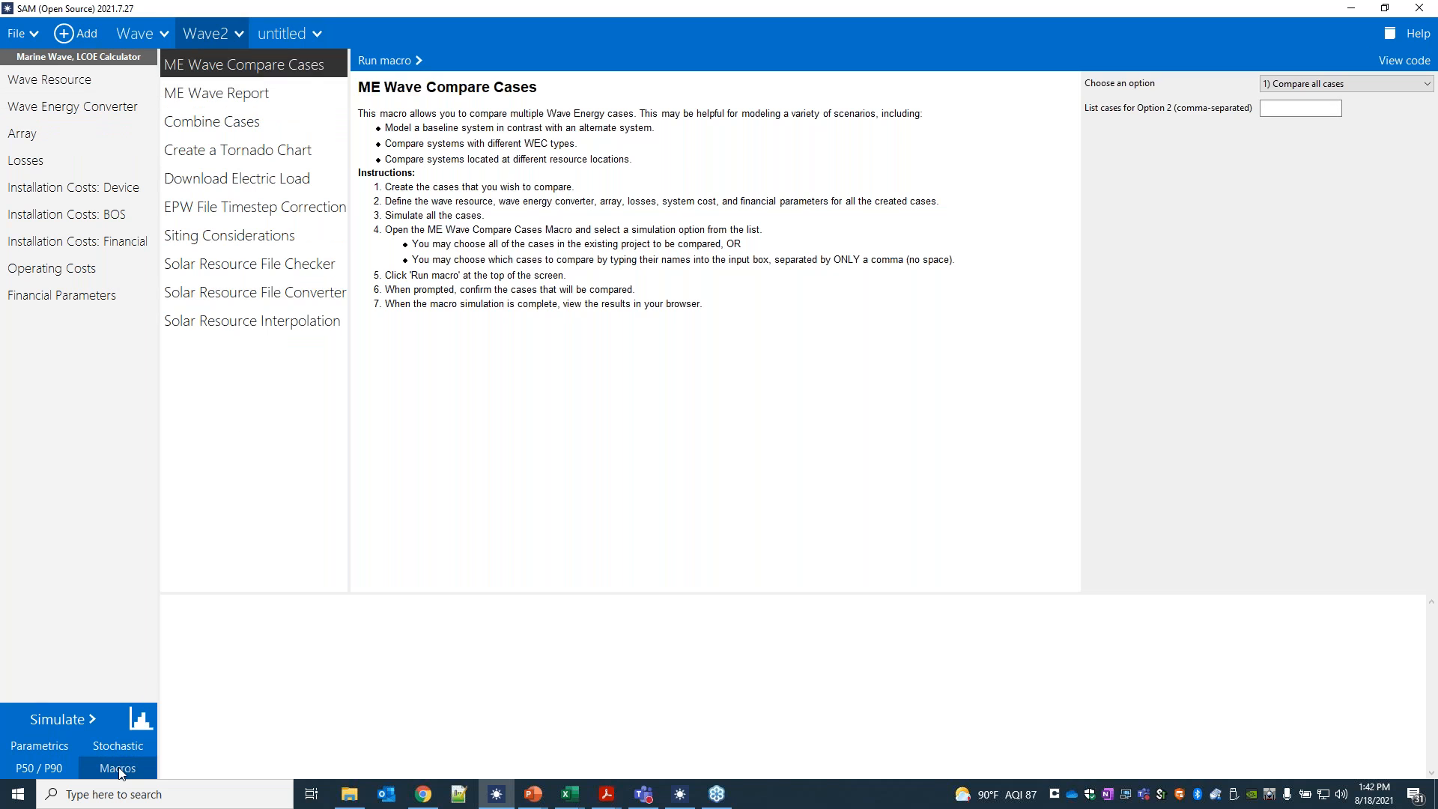
click(212, 122)
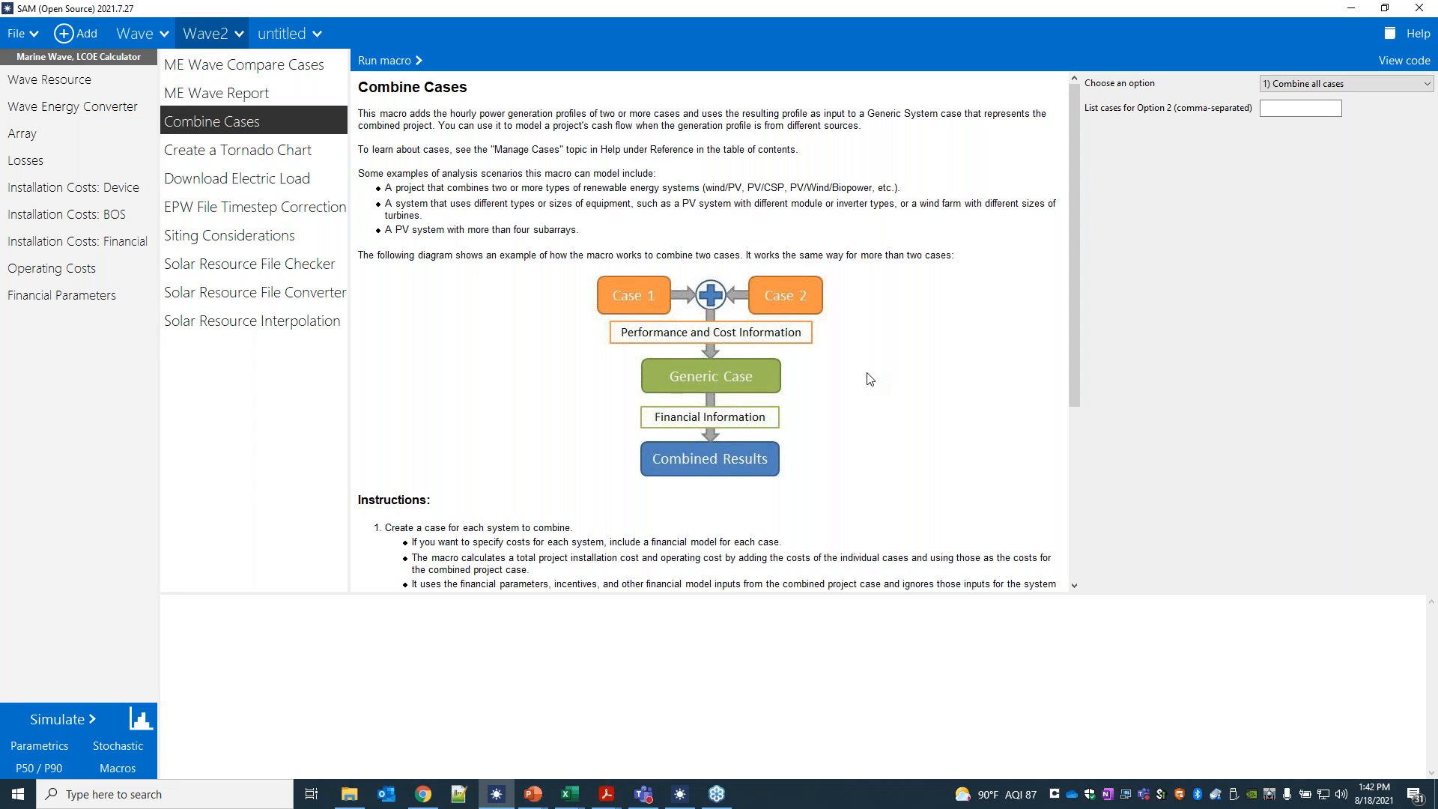
click(1290, 85)
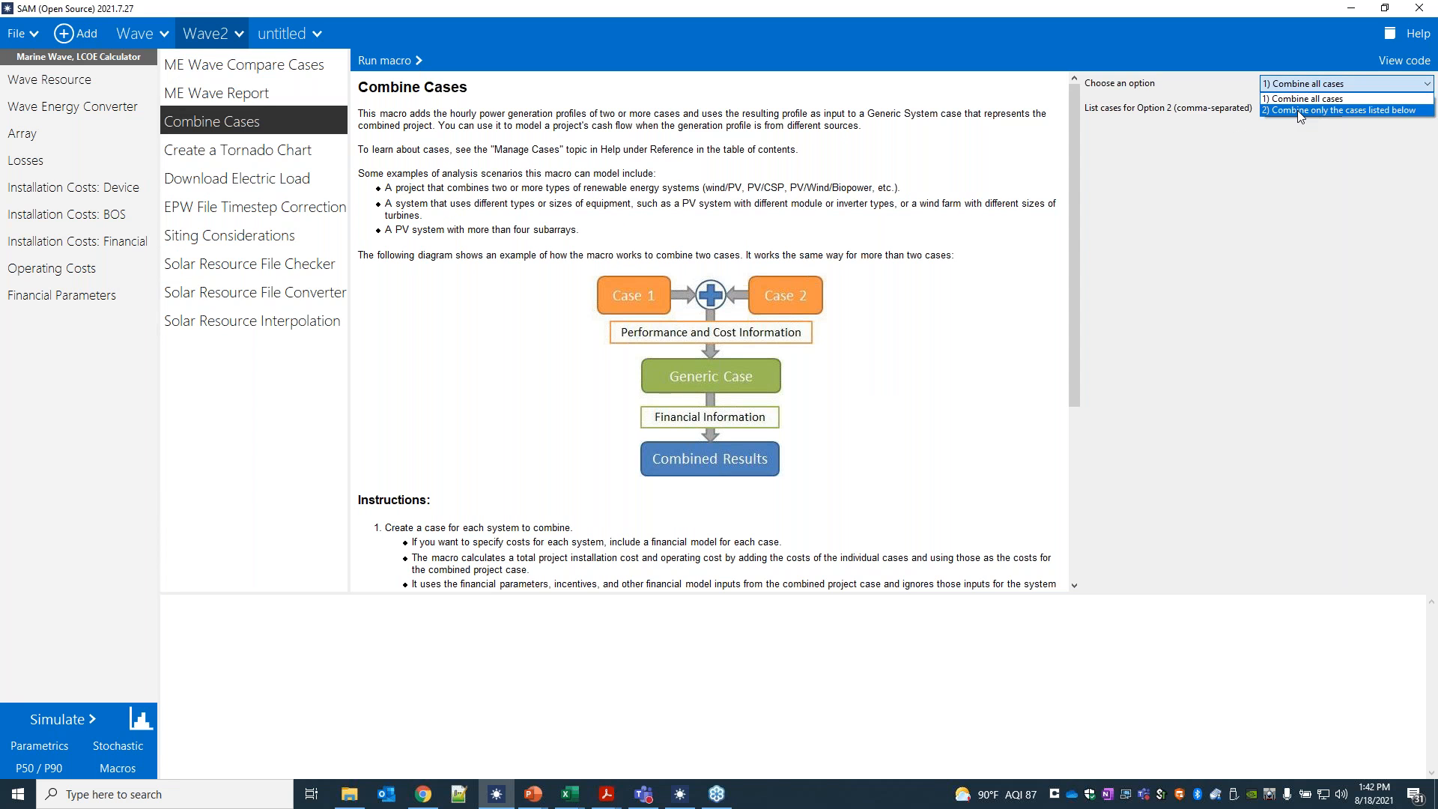
click(1300, 111)
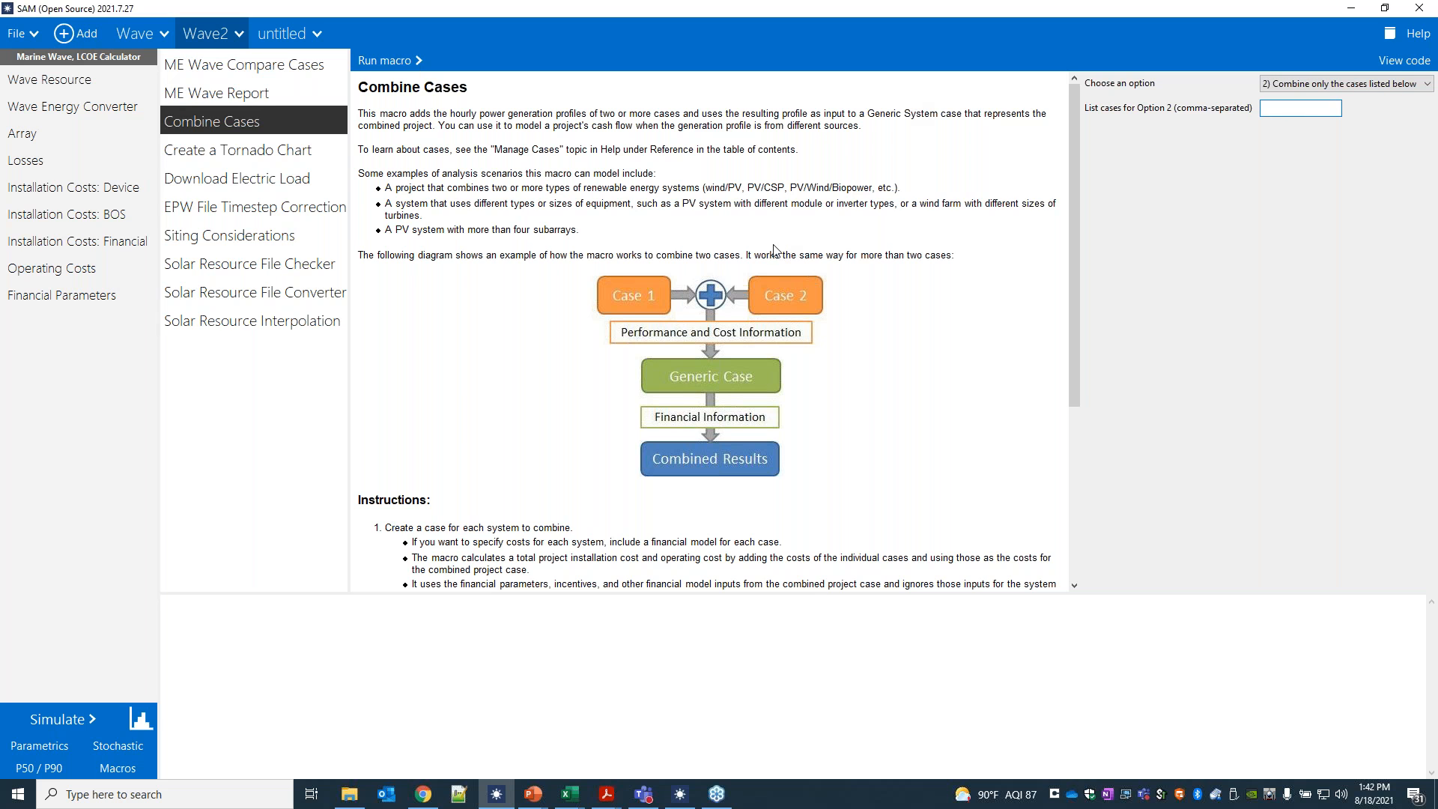
List cases 0,1 for Option 2 of the Combine Cases macro and delete the untitled tidal case
text(0,1)
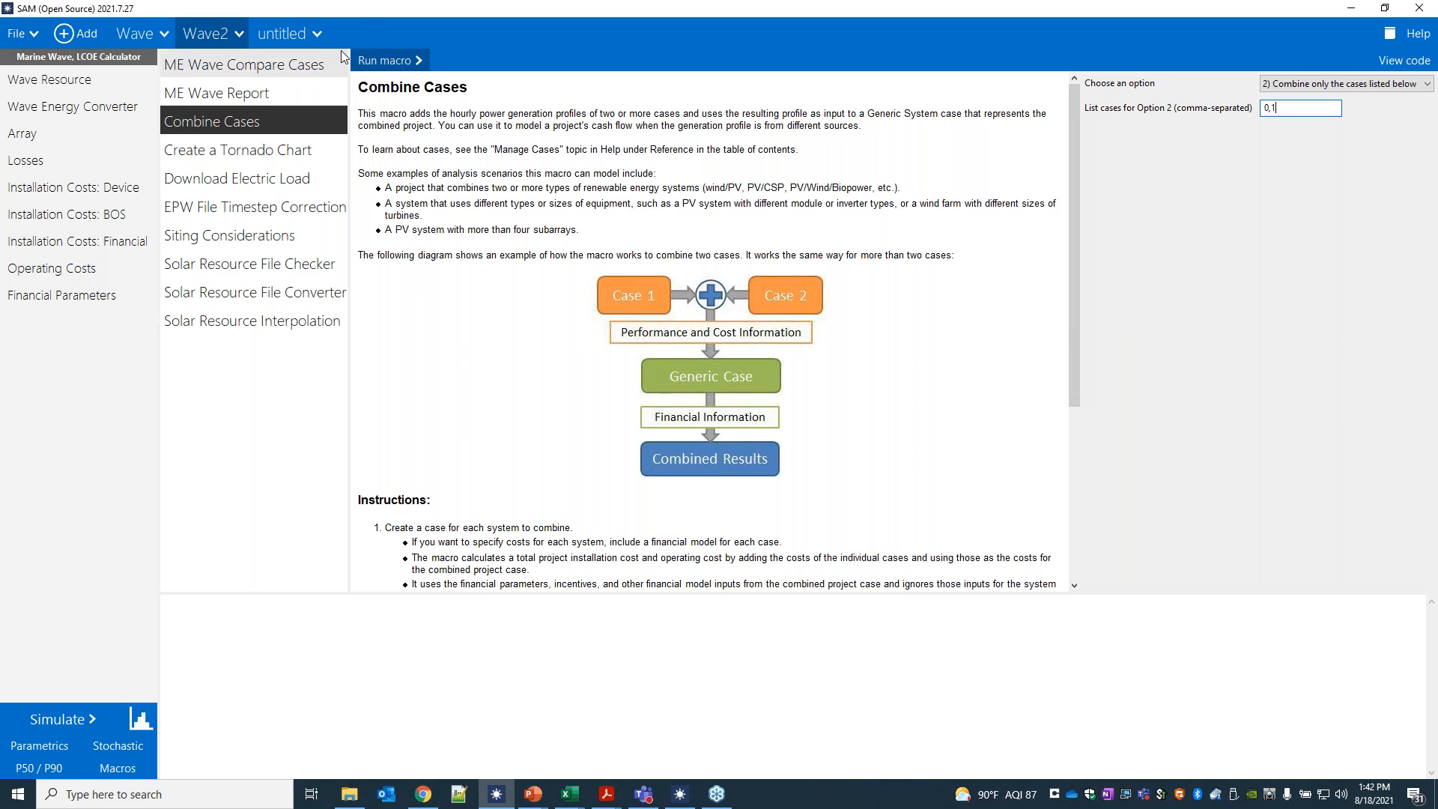
click(317, 35)
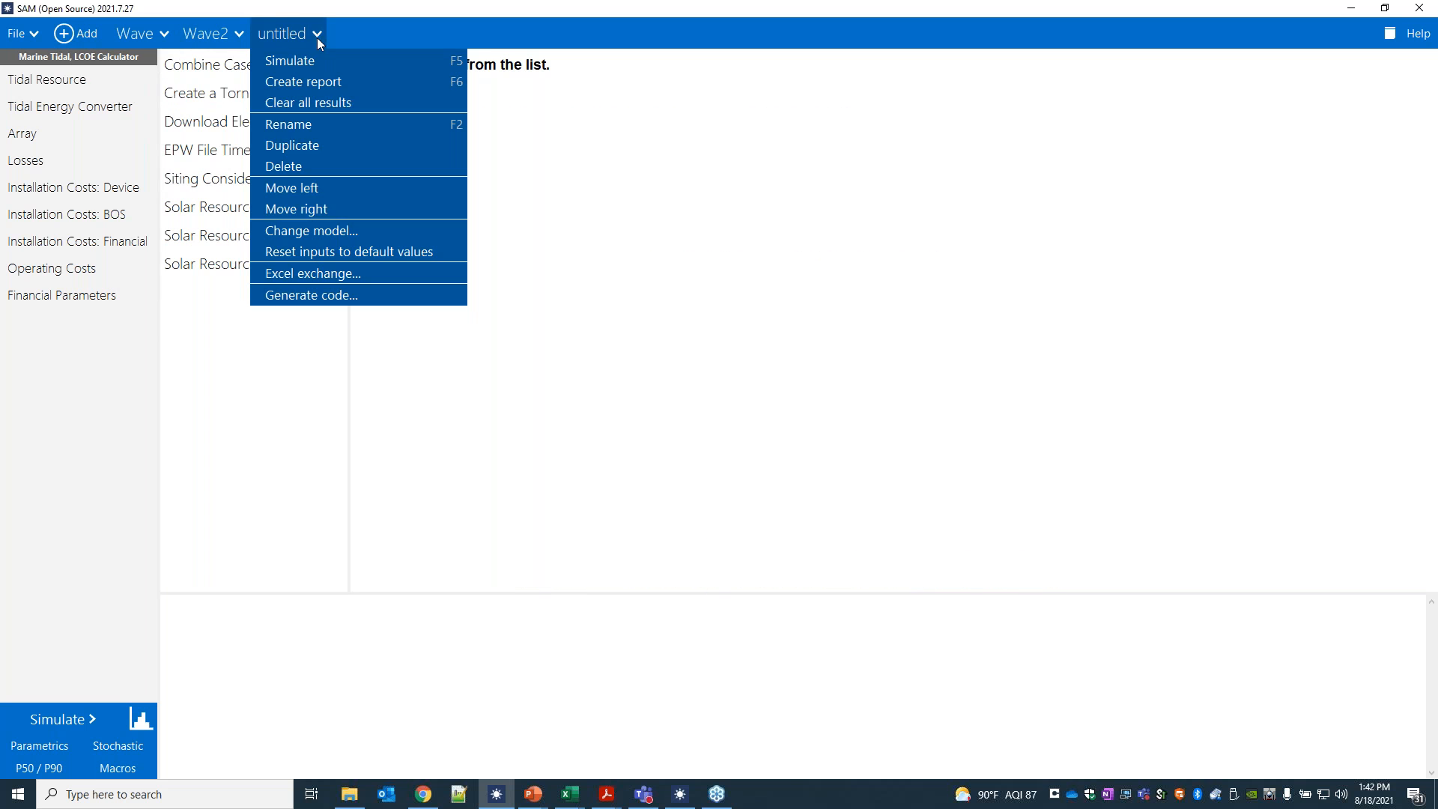
click(313, 168)
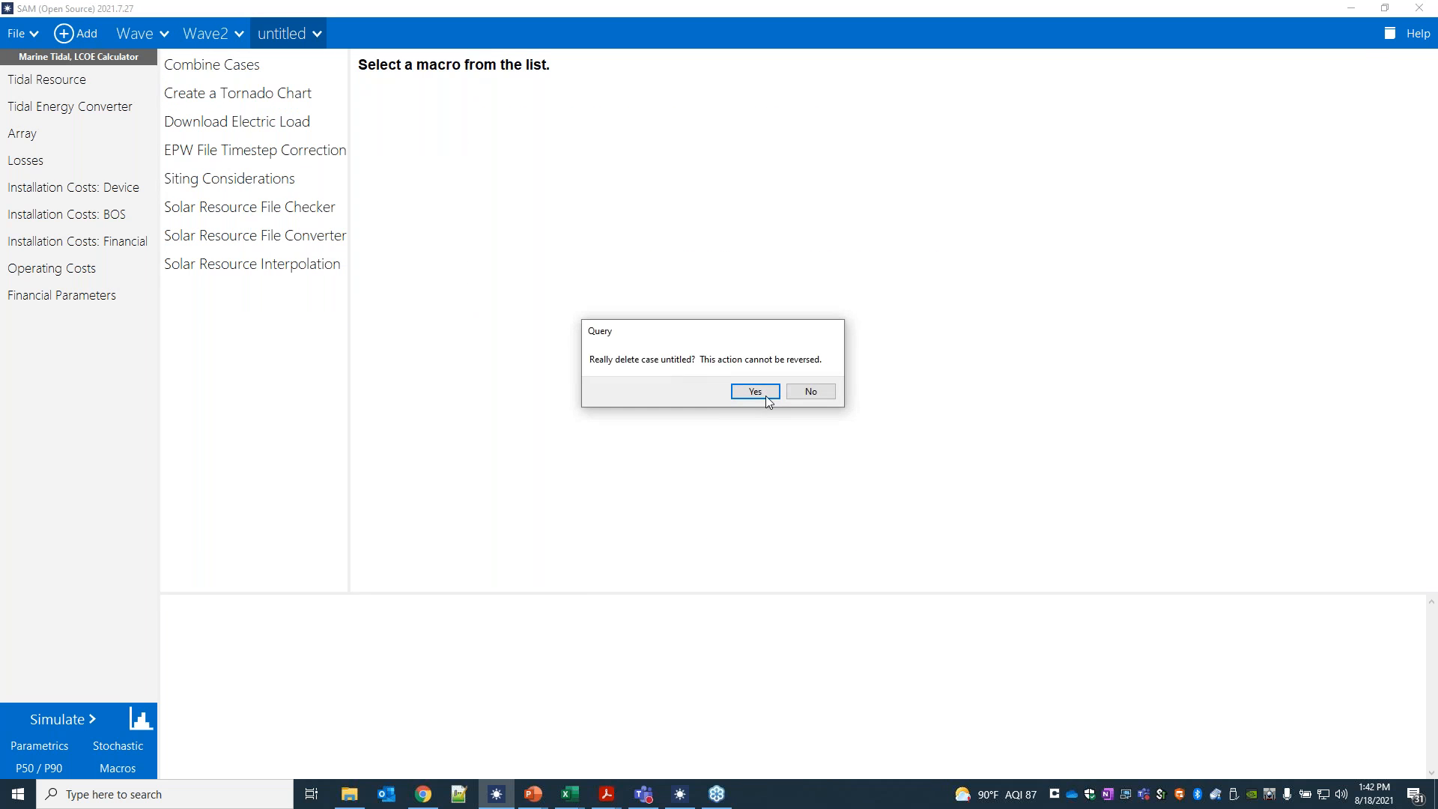
click(752, 399)
Set the Combine Cases option to "1) Combine all cases", try to run the macro and dismiss the notice
click(1341, 83)
click(1282, 97)
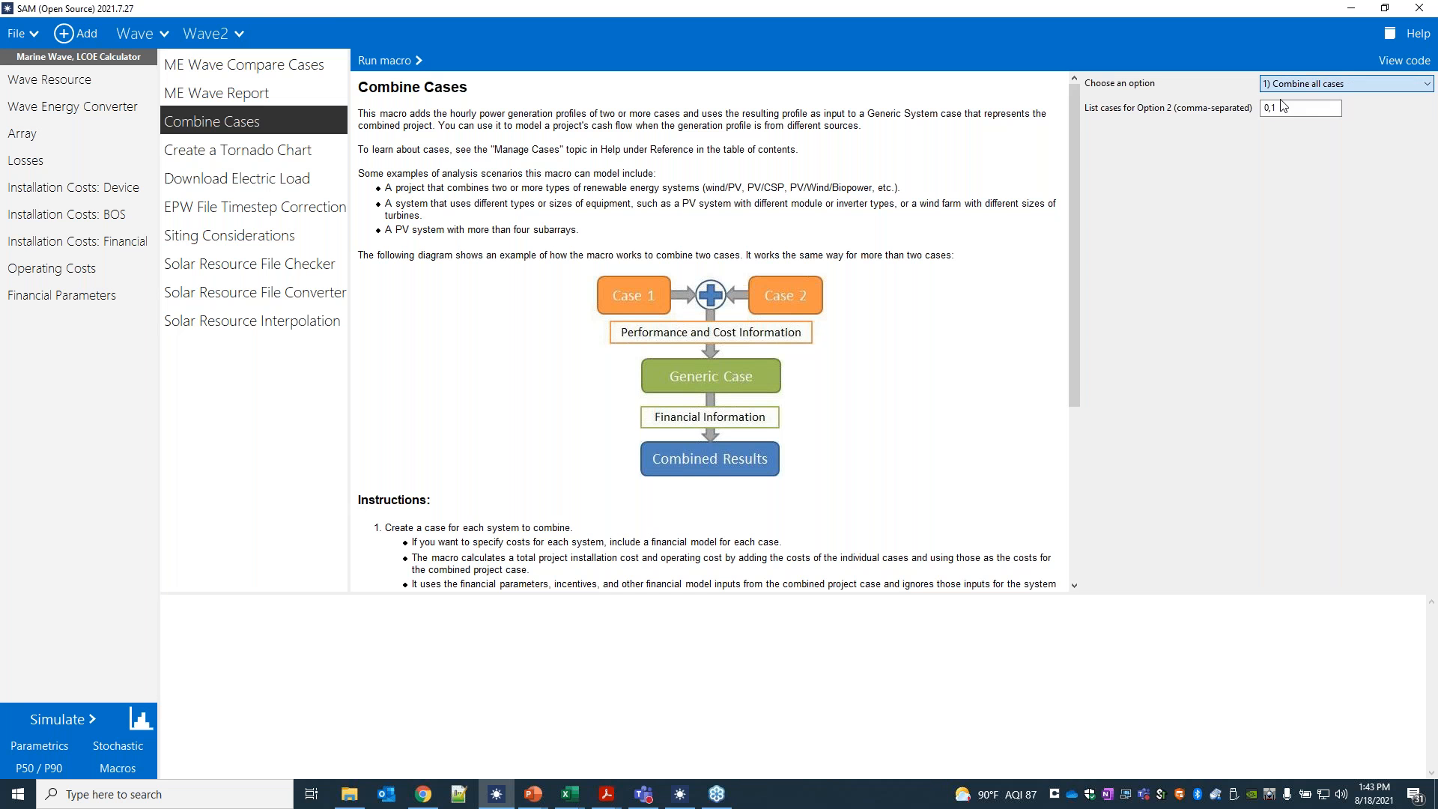
click(399, 60)
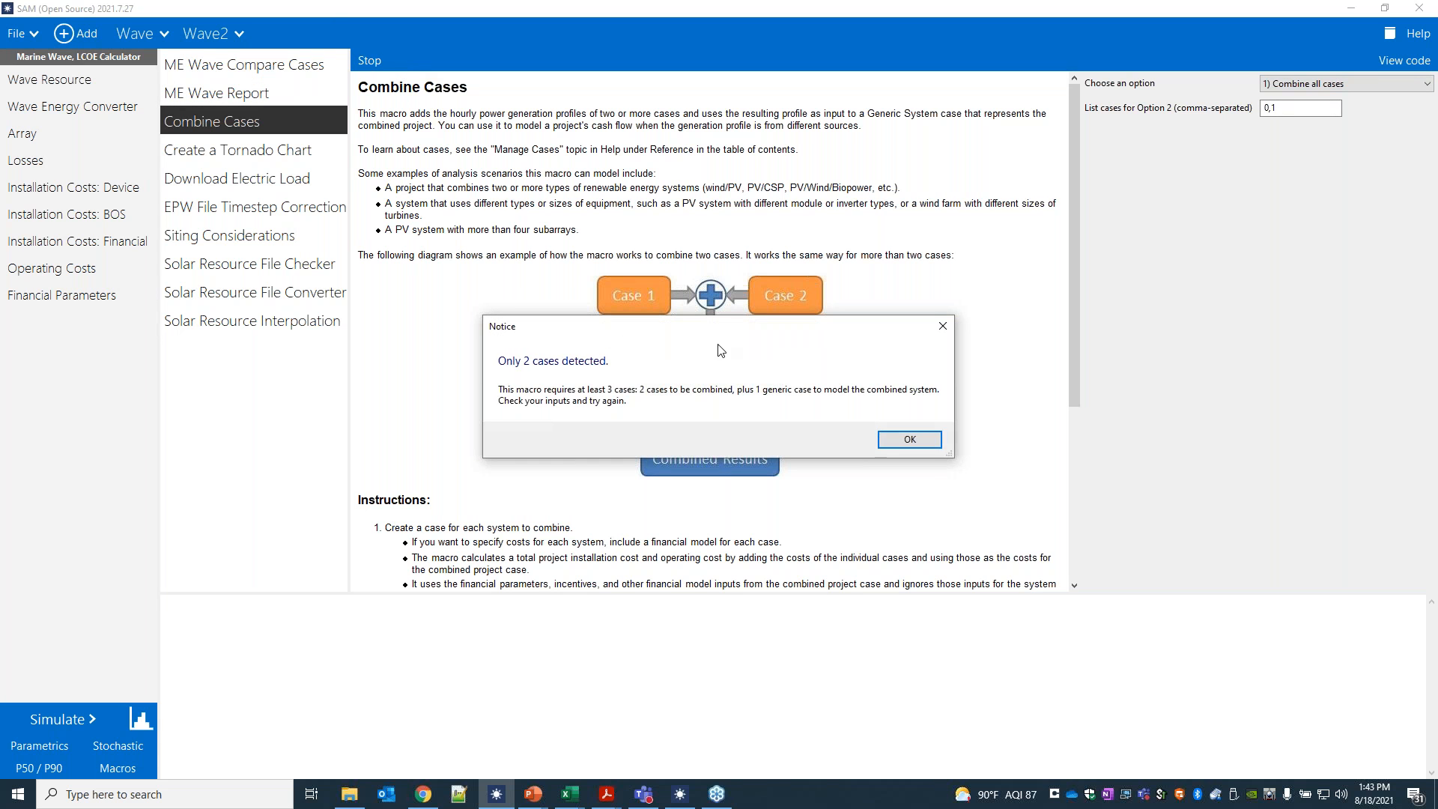
click(908, 442)
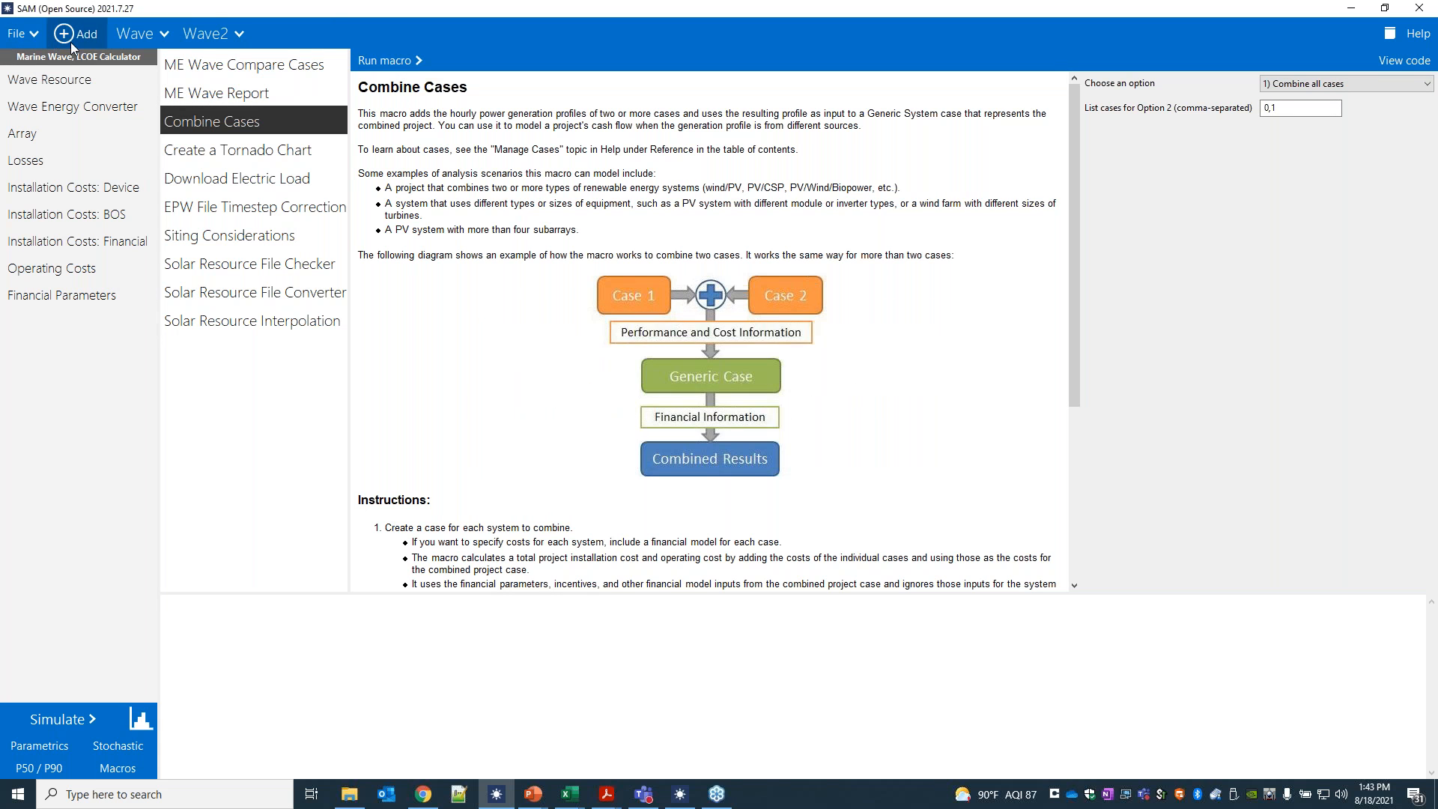
Add a Generic System case with the LCOE Calculator (FCR Method) financial model
click(75, 35)
click(500, 768)
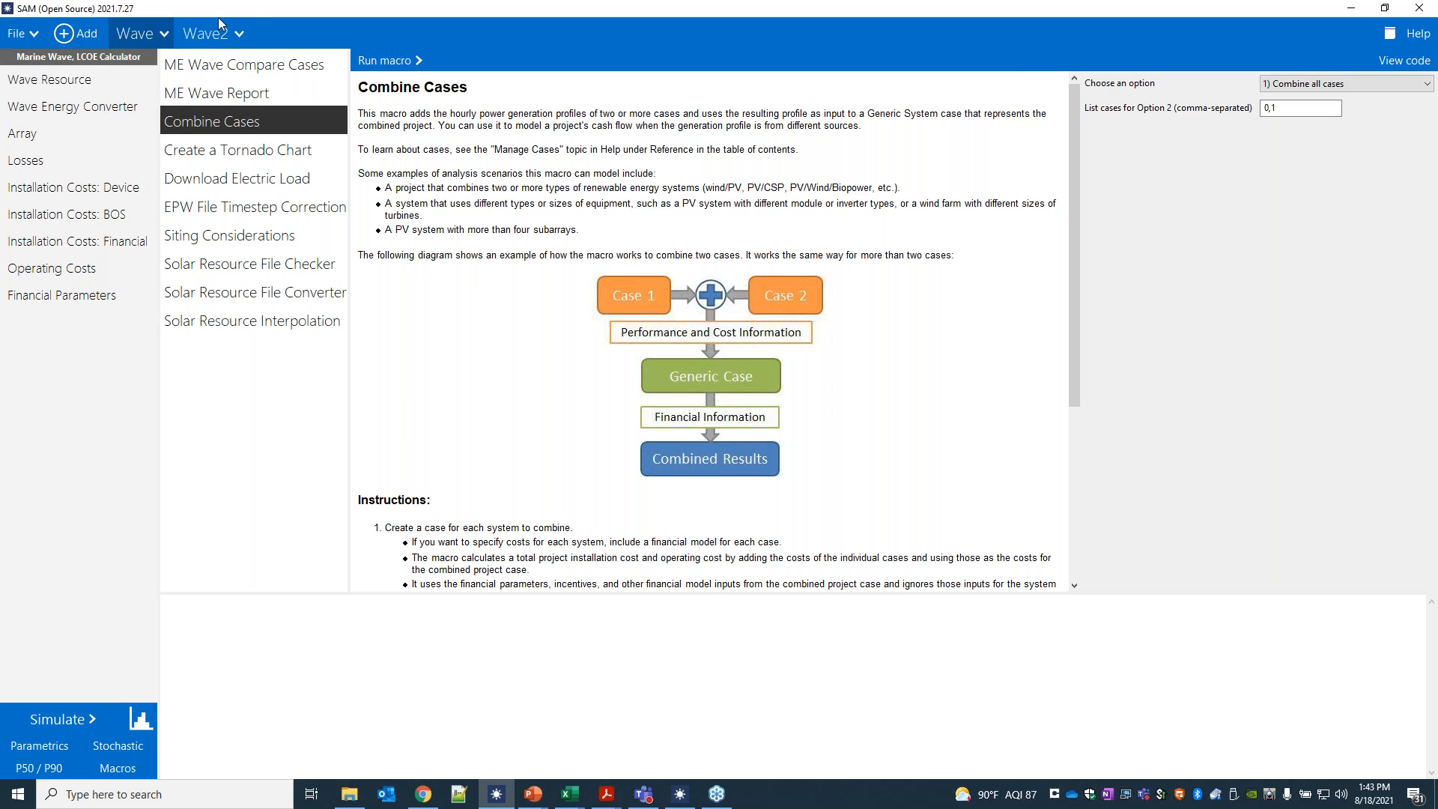
click(75, 36)
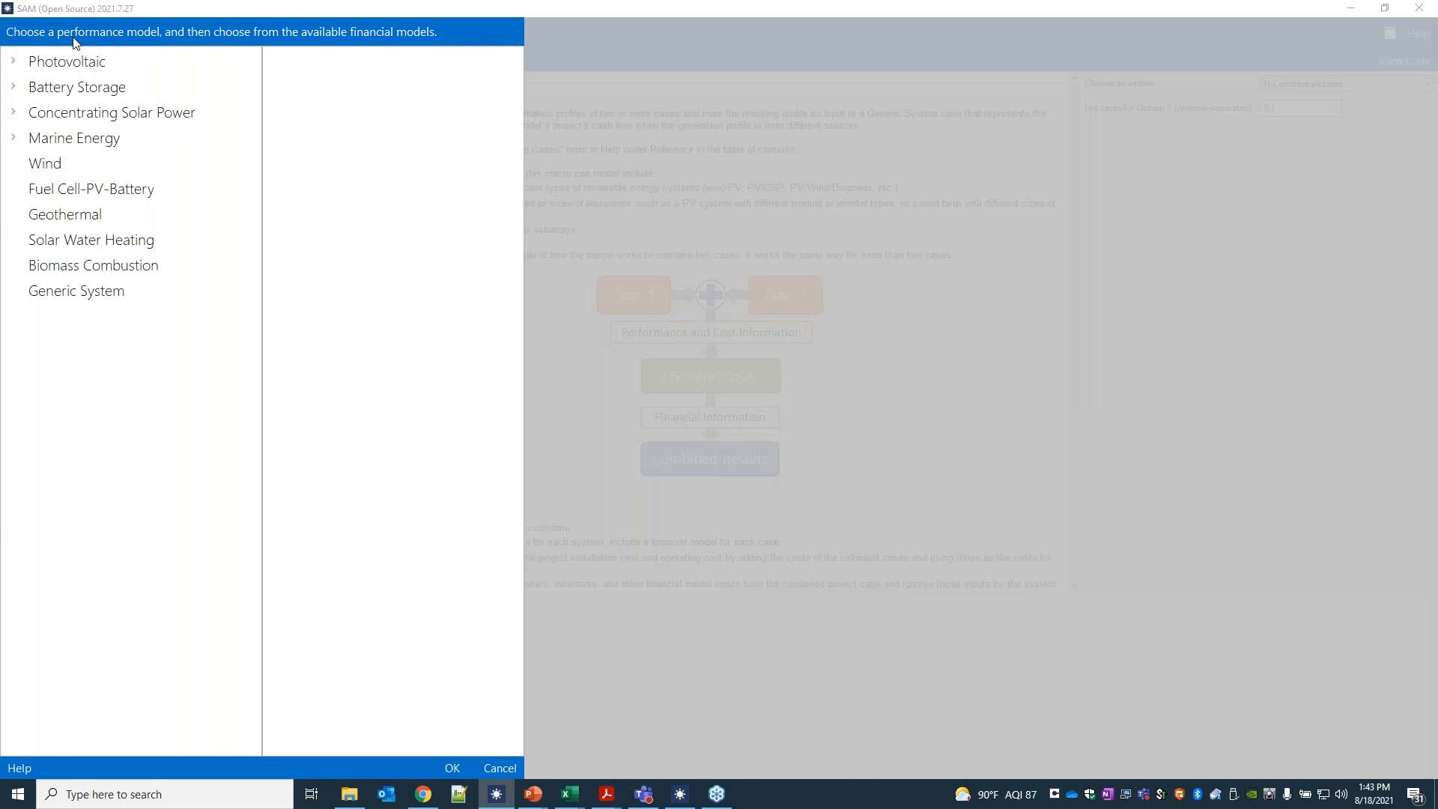
click(69, 297)
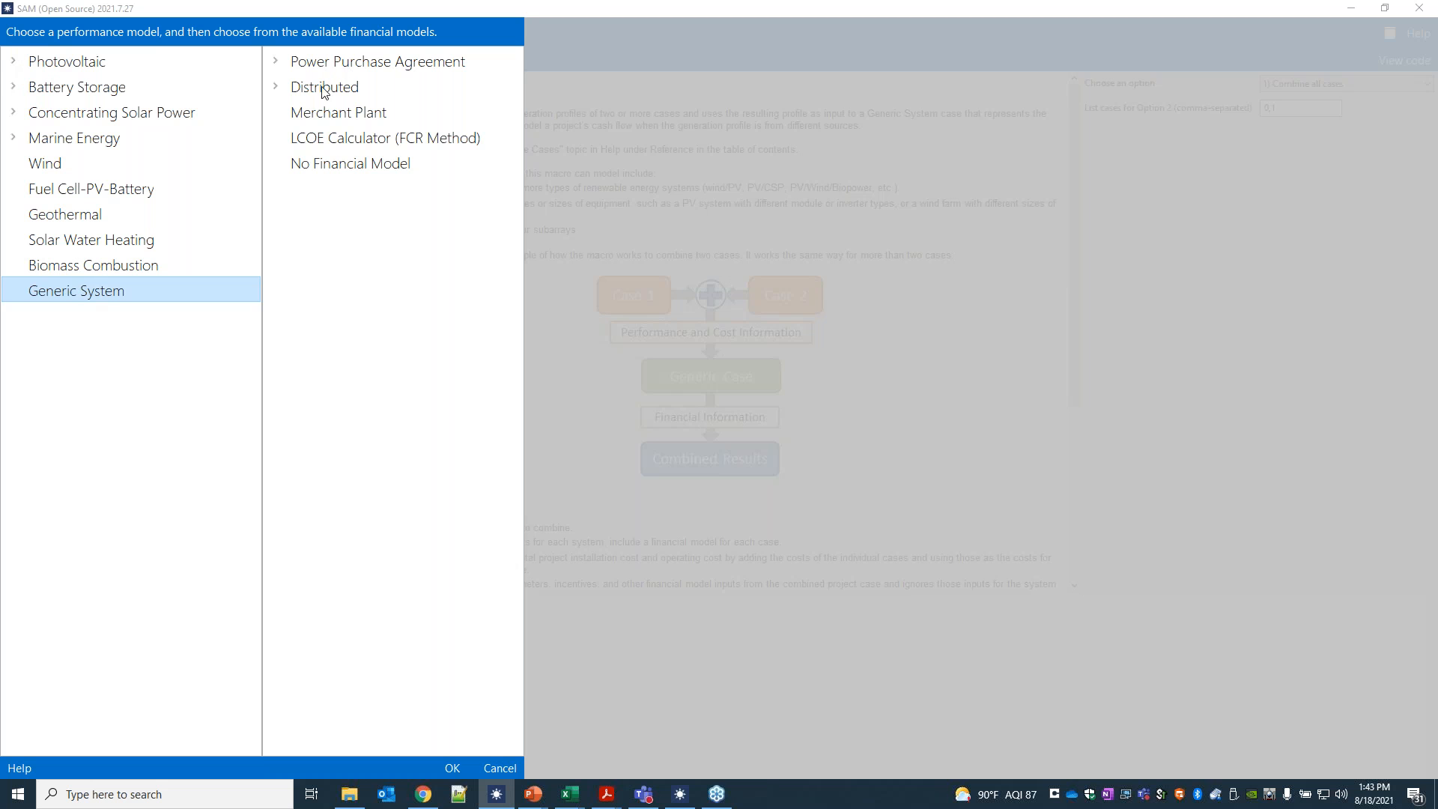
click(342, 138)
click(453, 770)
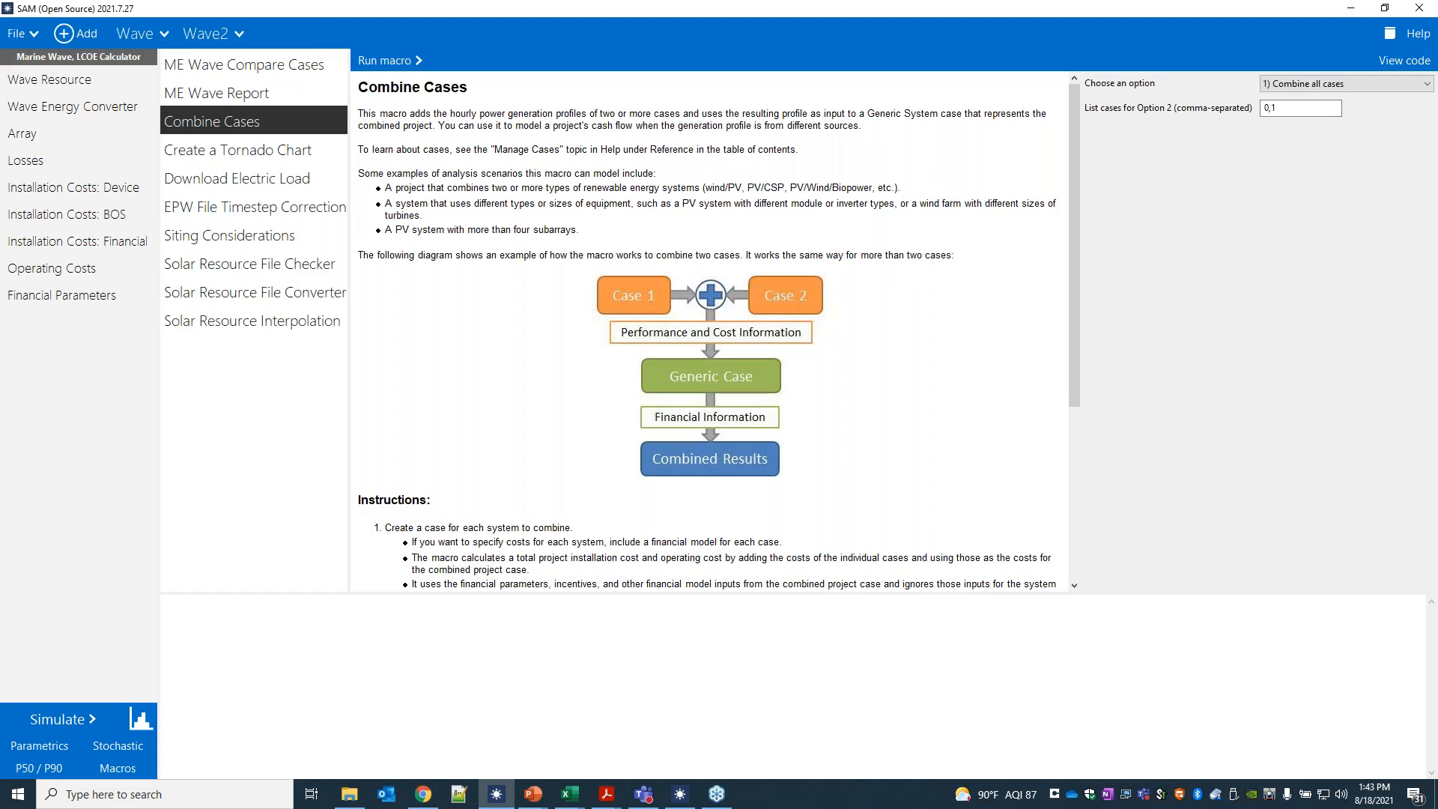
Run the Combine Cases macro from the Wave2 case and accept the configuration combining Wave and Wave2 into the untitled case
click(189, 36)
click(393, 61)
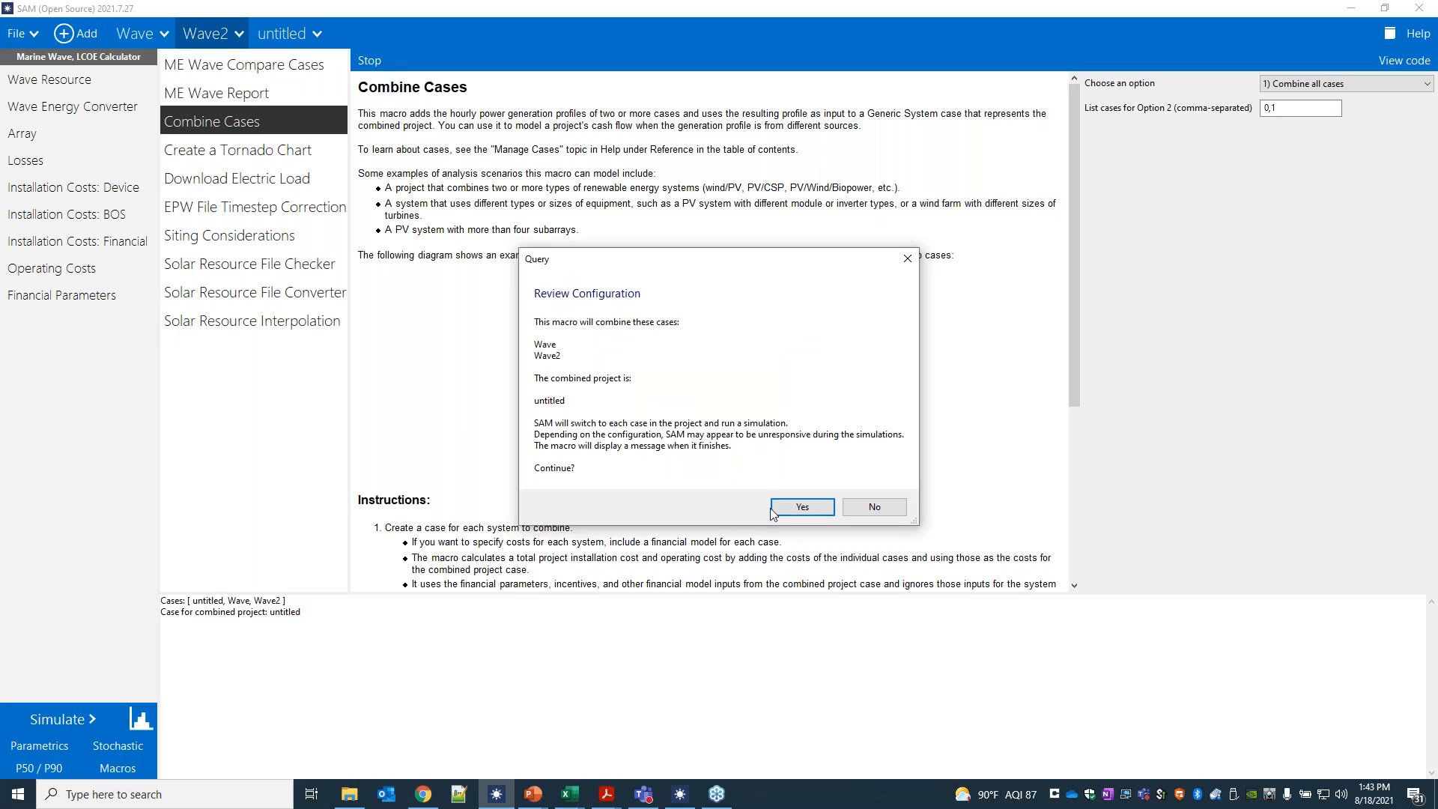
click(795, 511)
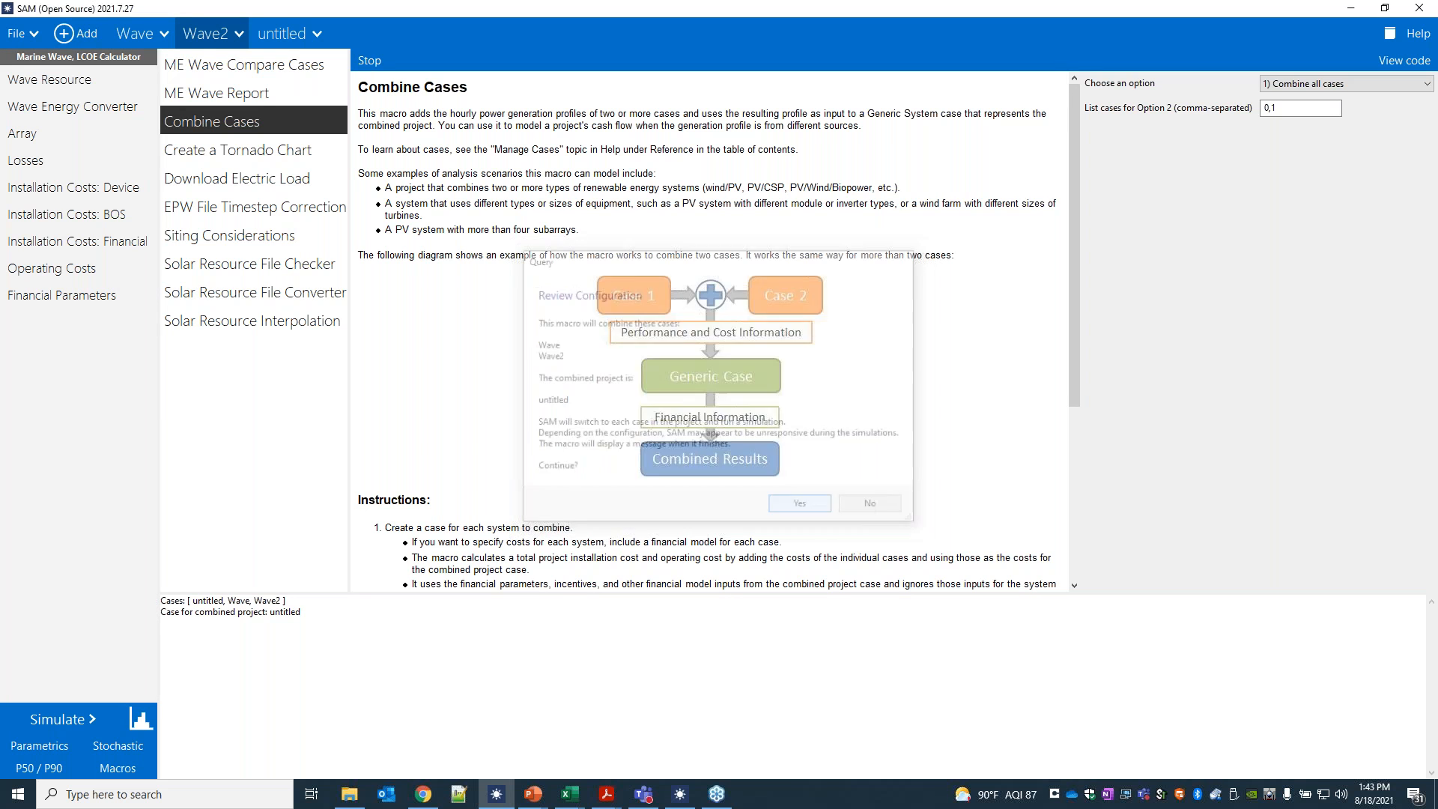
click(760, 456)
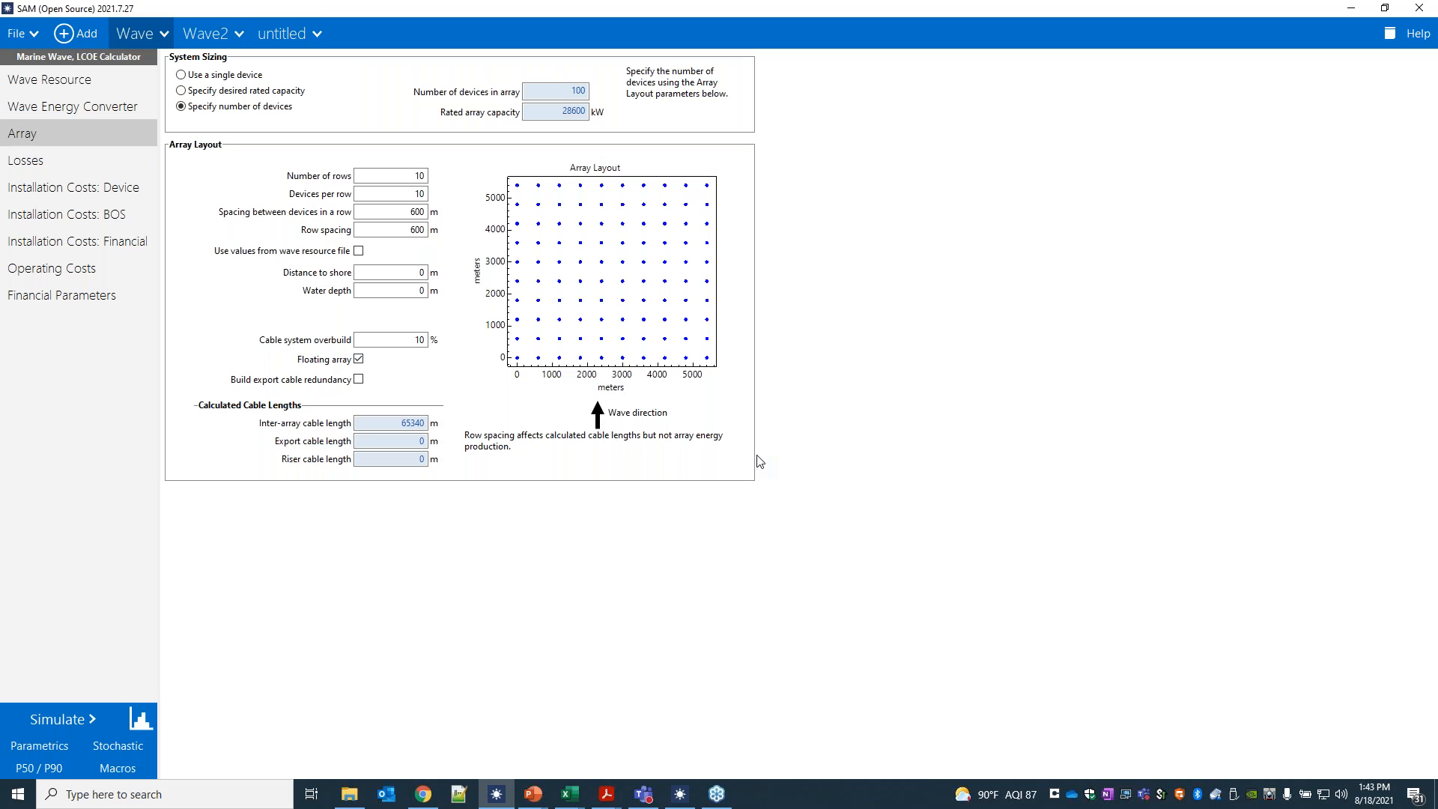
Check the generic case's Power Plant inputs against the Wave2 macro log and the Wave case's array
click(274, 38)
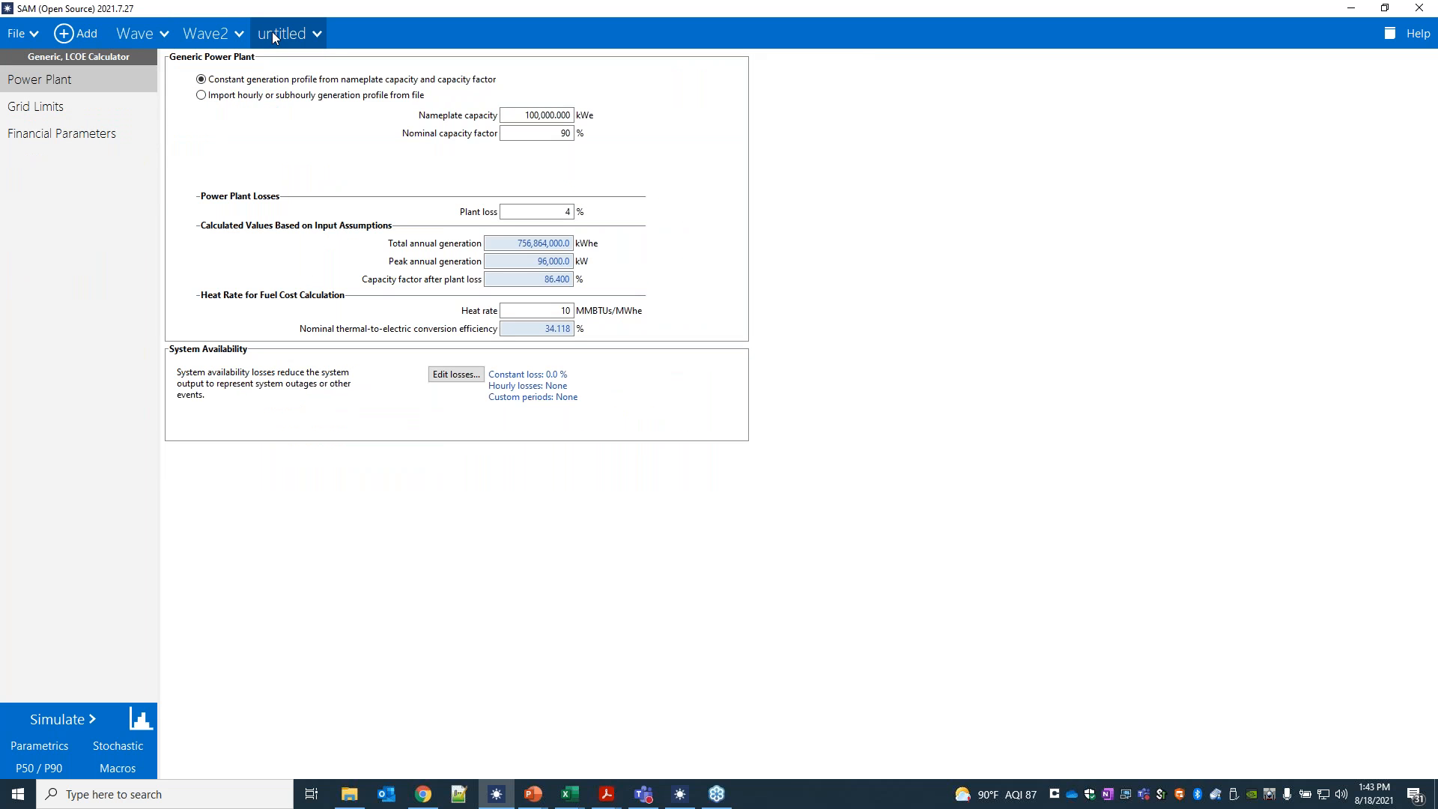
click(210, 35)
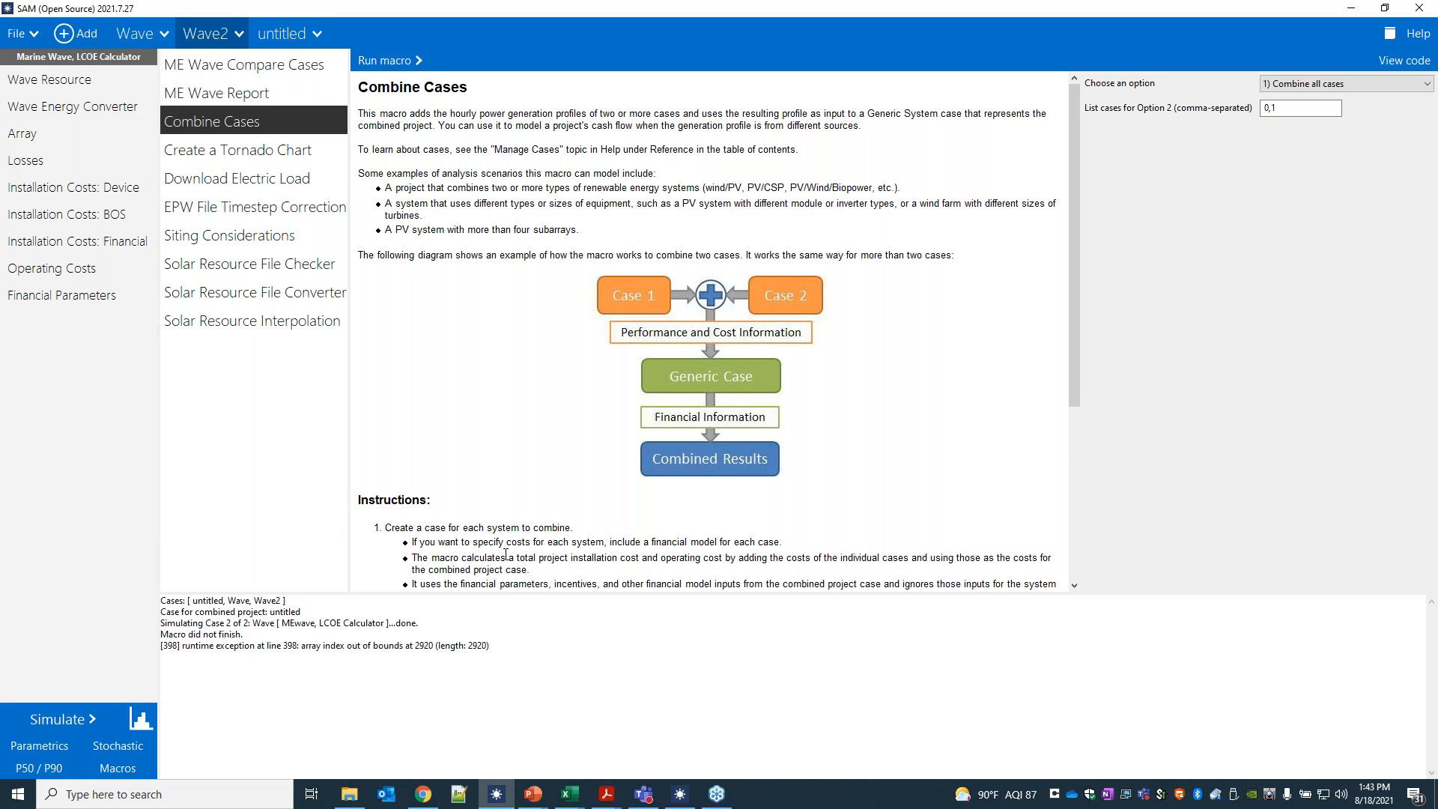
click(136, 33)
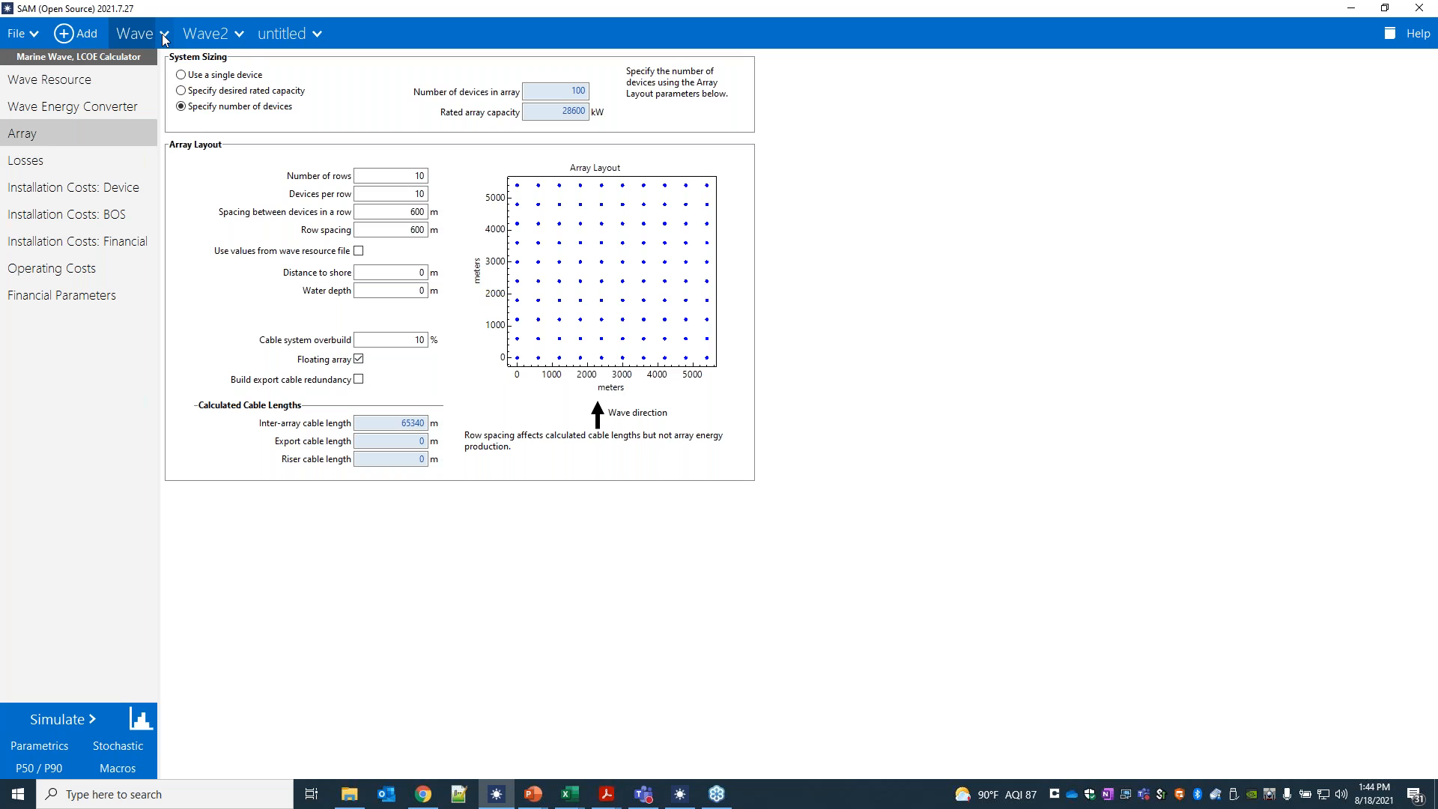
click(206, 33)
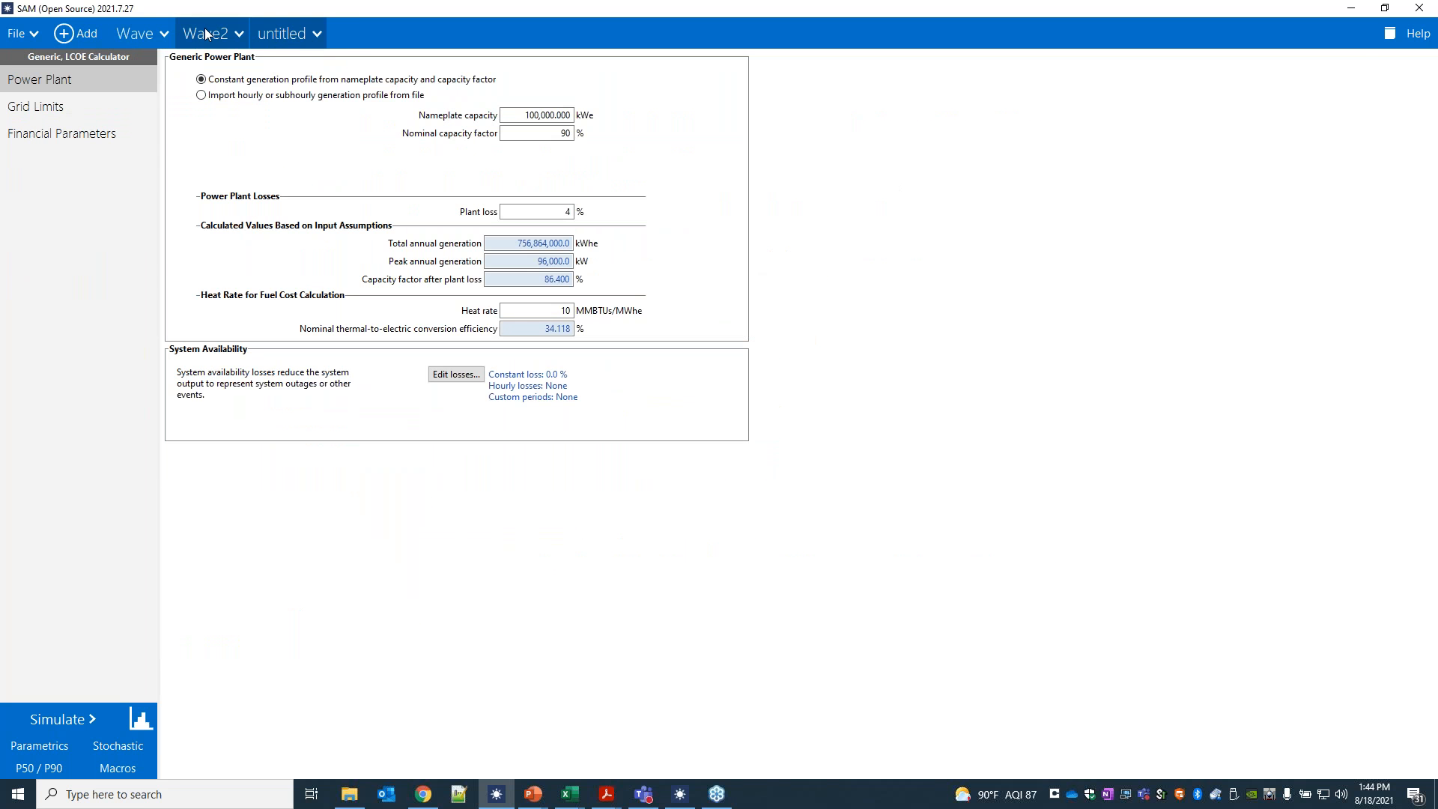
click(266, 35)
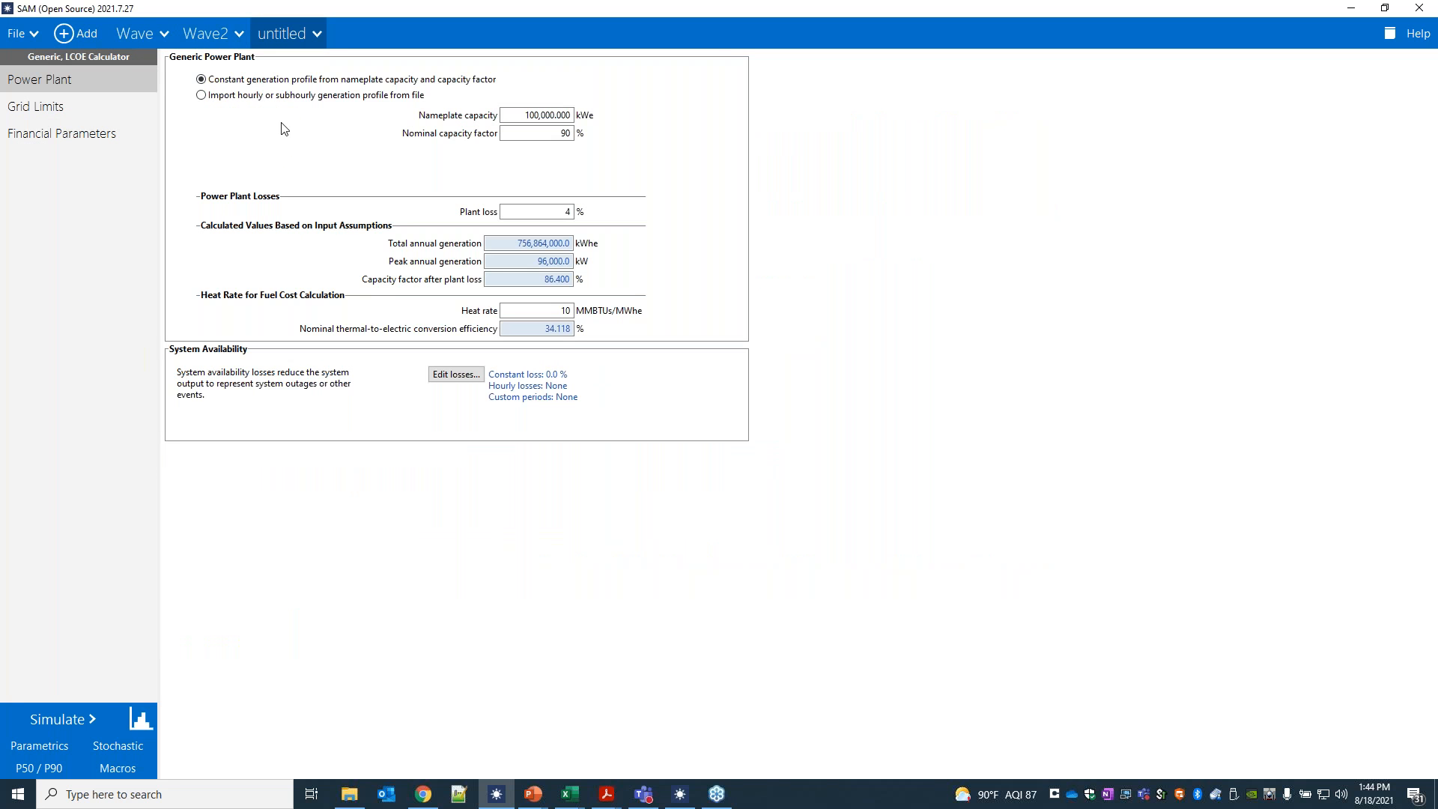
Review Wave2's Combine Cases macro and wave resource, and open the Combine Cases macro in the generic case
click(132, 768)
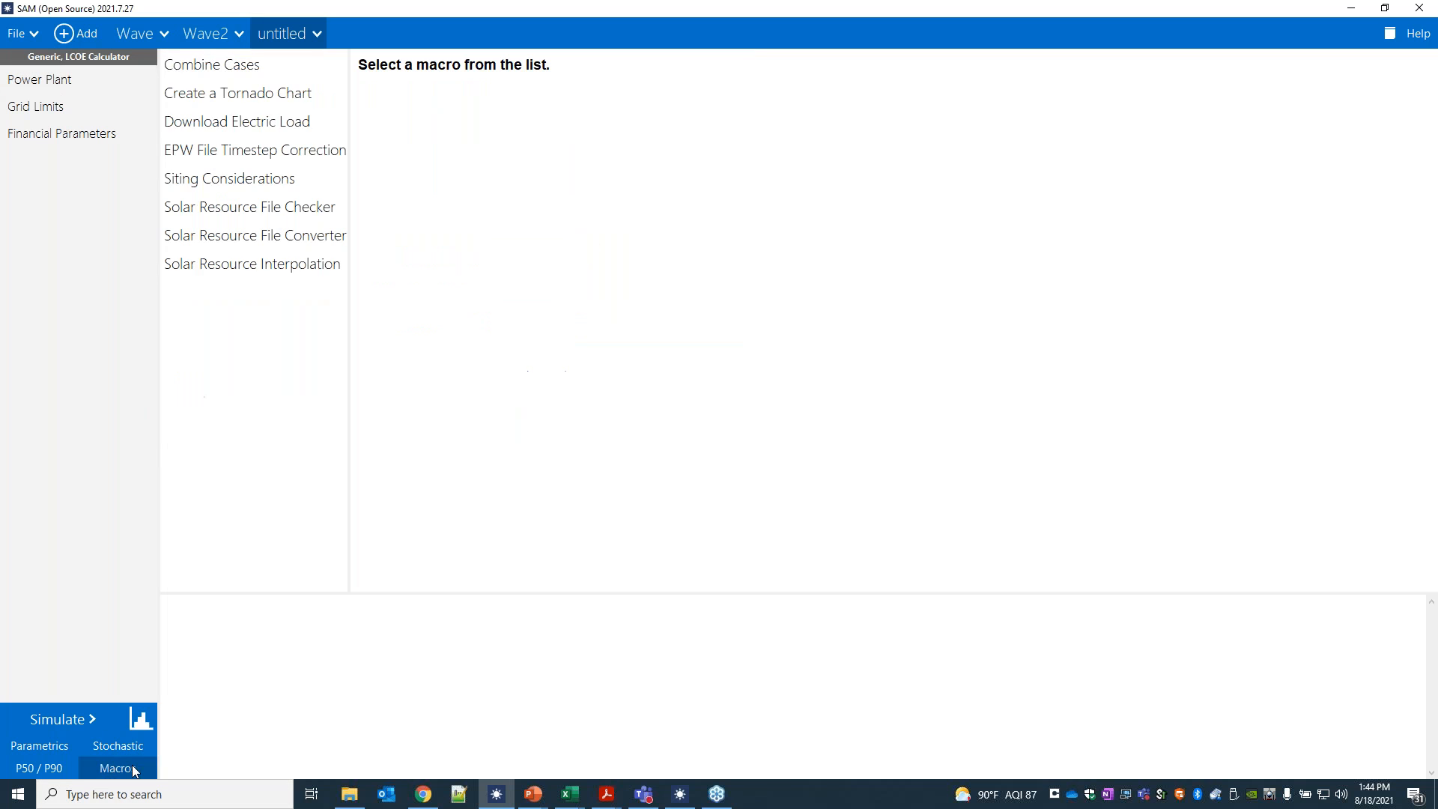
click(215, 33)
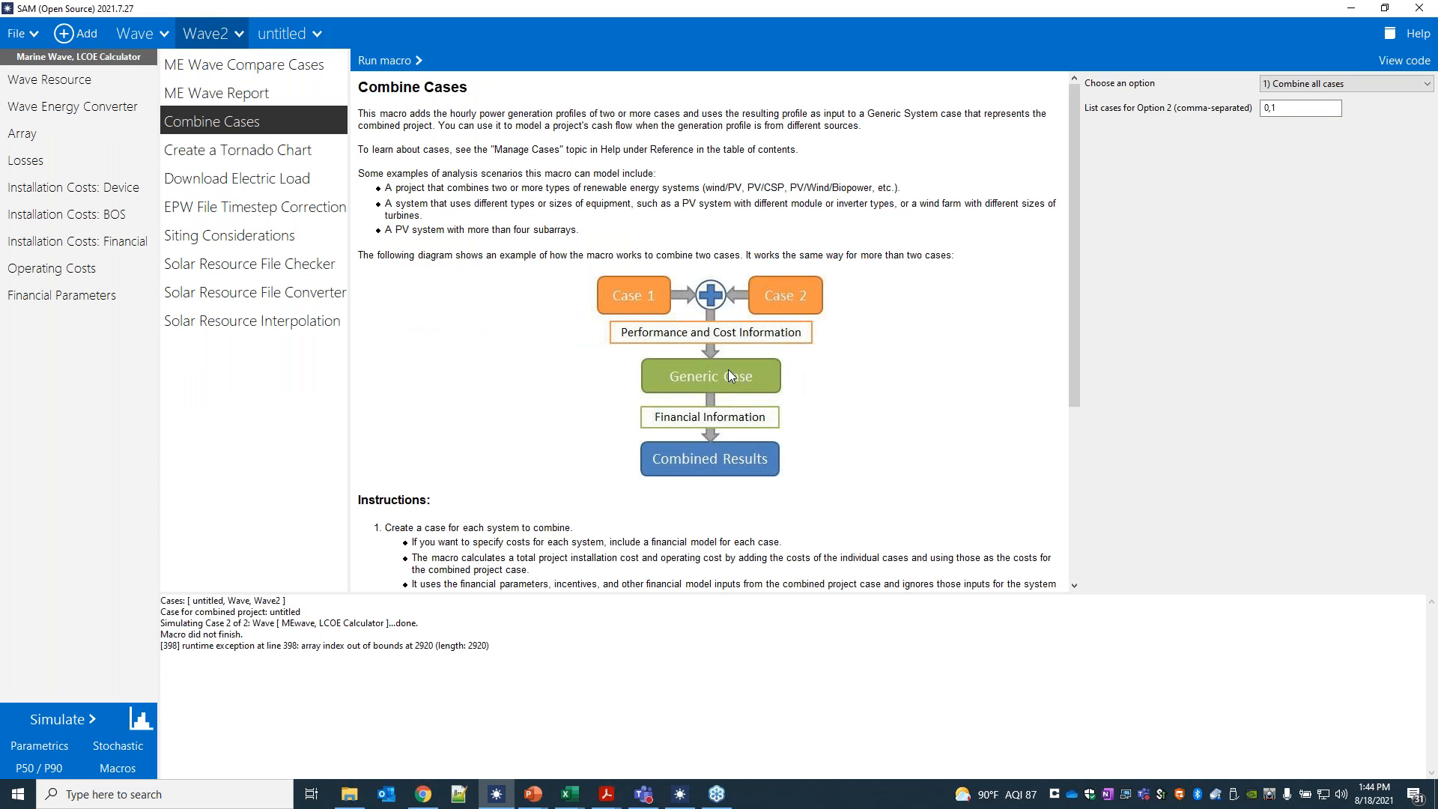
click(104, 82)
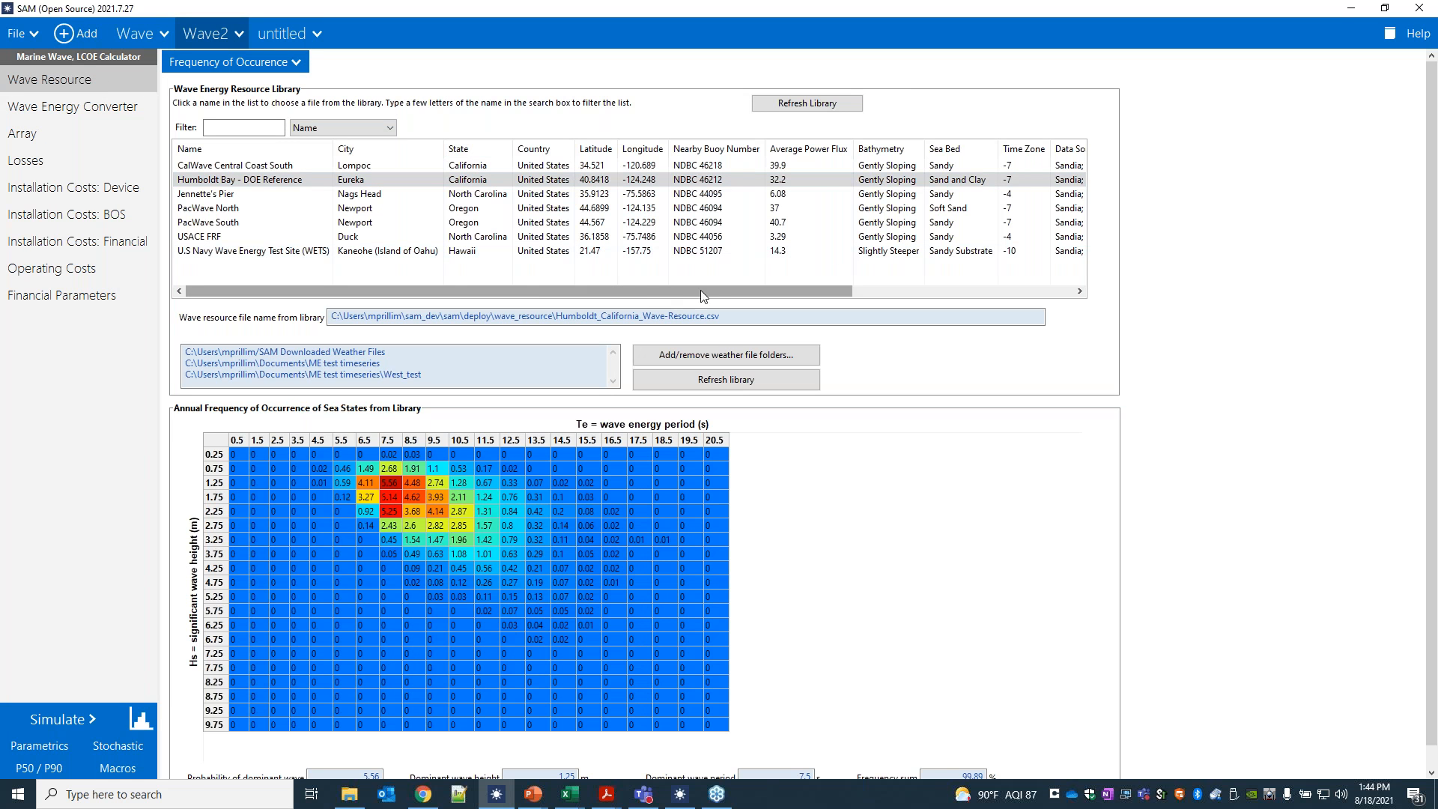
click(278, 37)
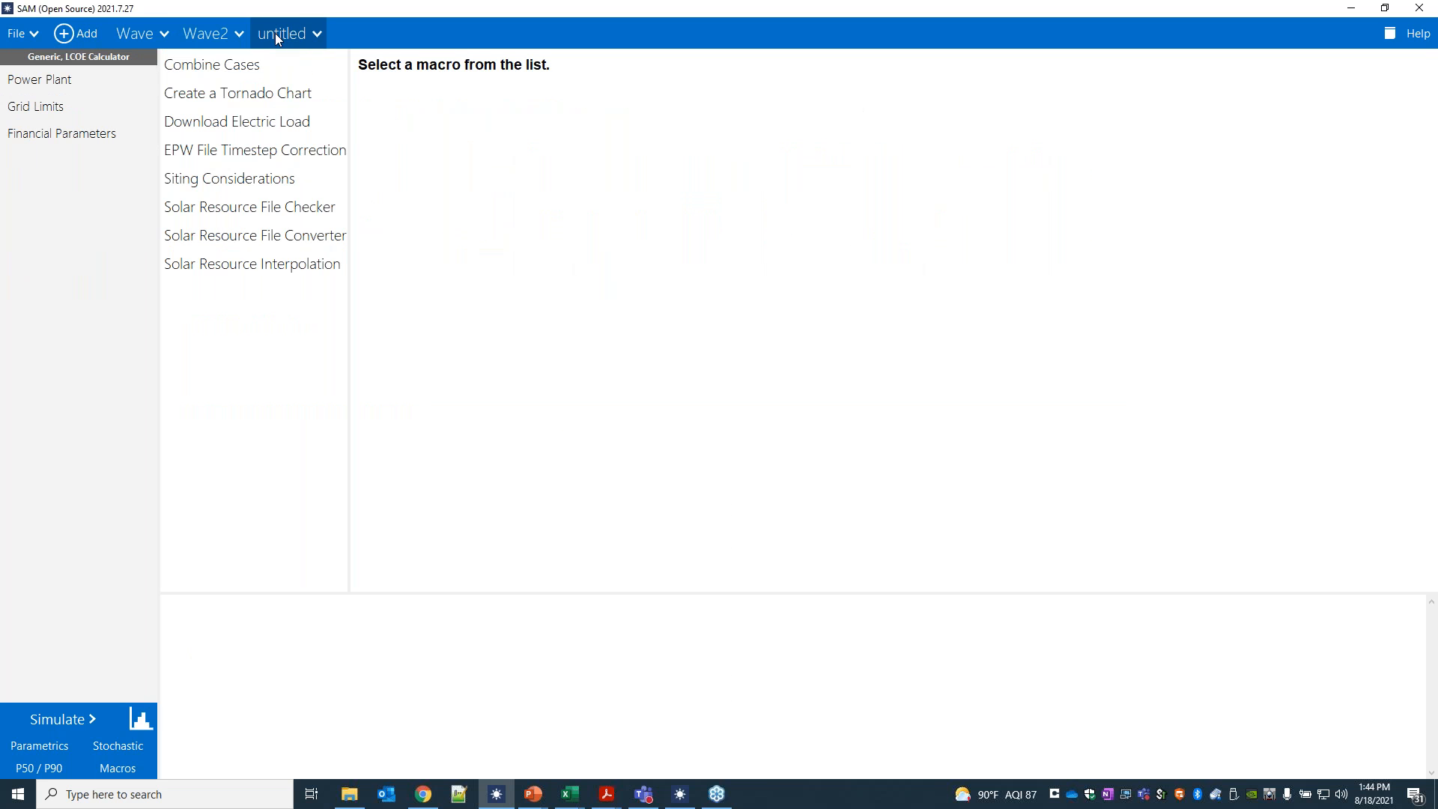
click(242, 68)
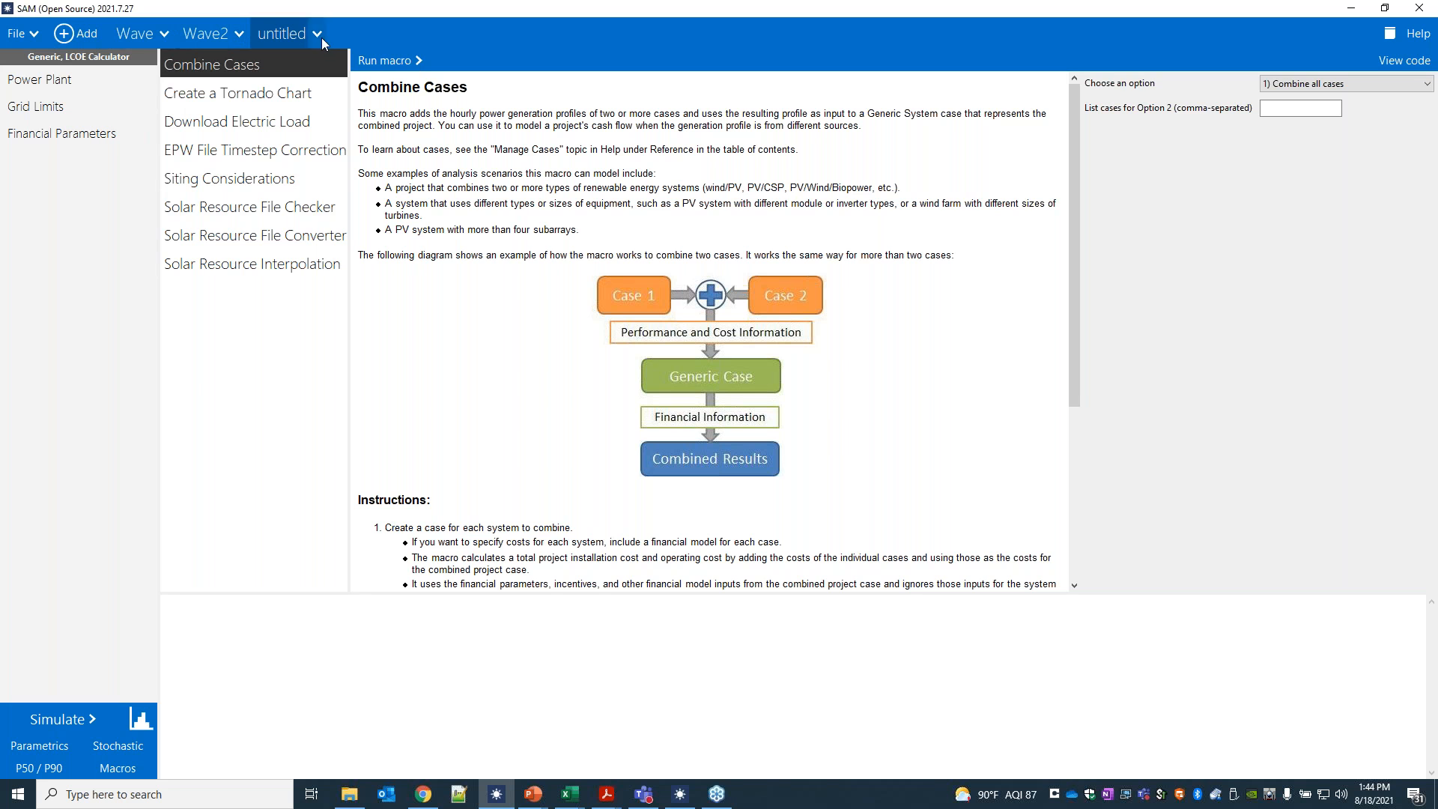
Try the hourly or subhourly generation profile import option for the generic power plant and restore the constant generation profile option
click(135, 80)
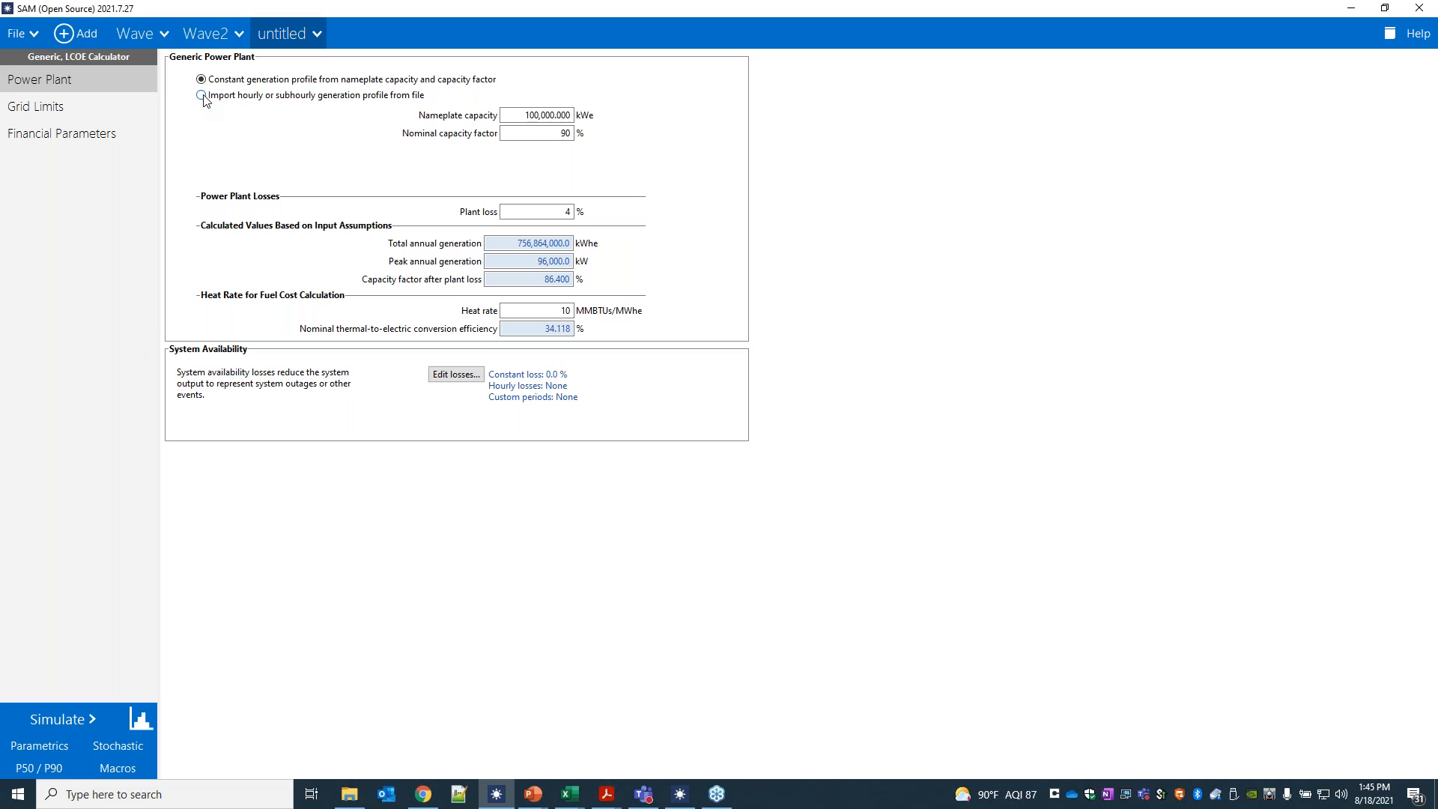
click(203, 98)
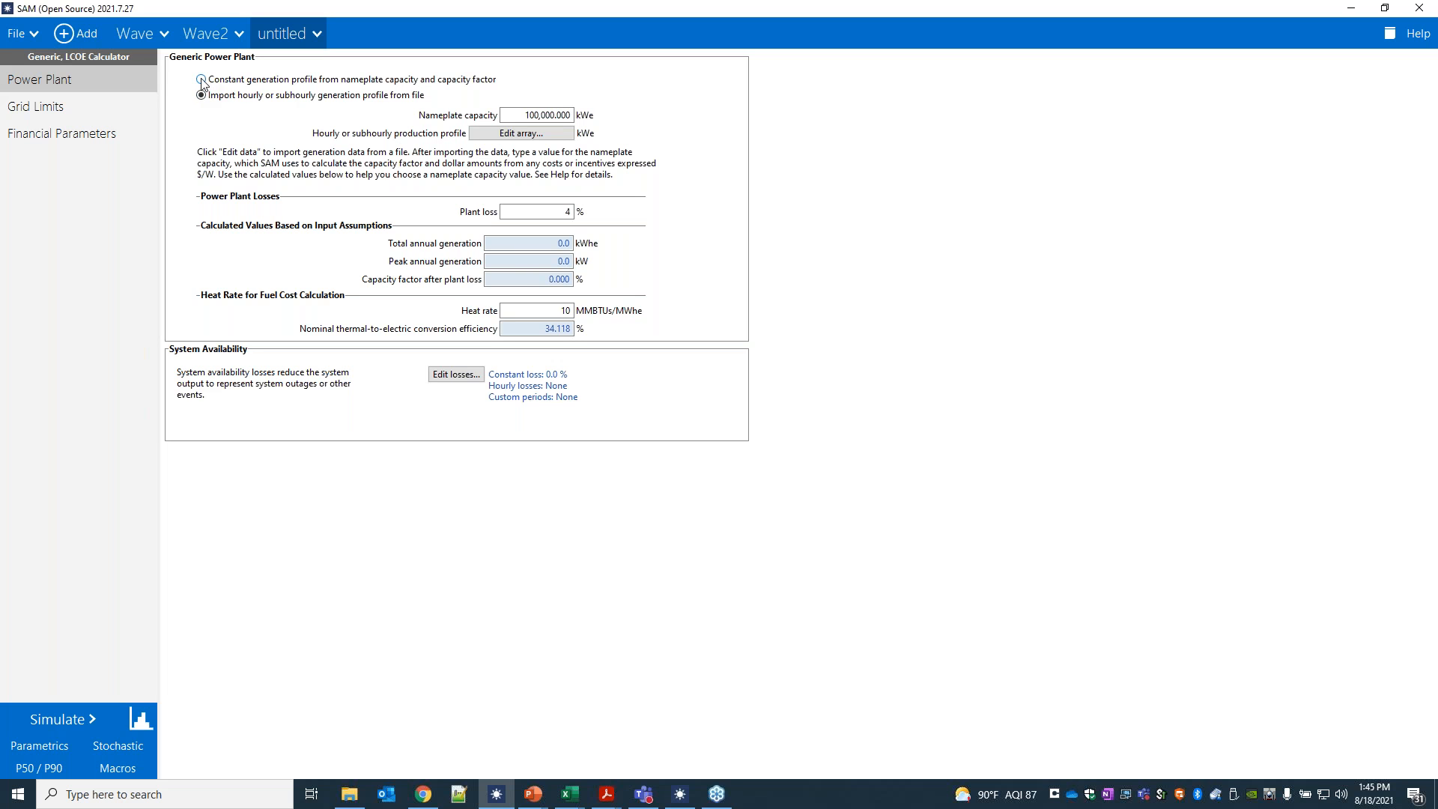
click(202, 80)
Reread the Combine Cases macro log in the Wave2 case and return to the generic case's Power Plant inputs
click(213, 36)
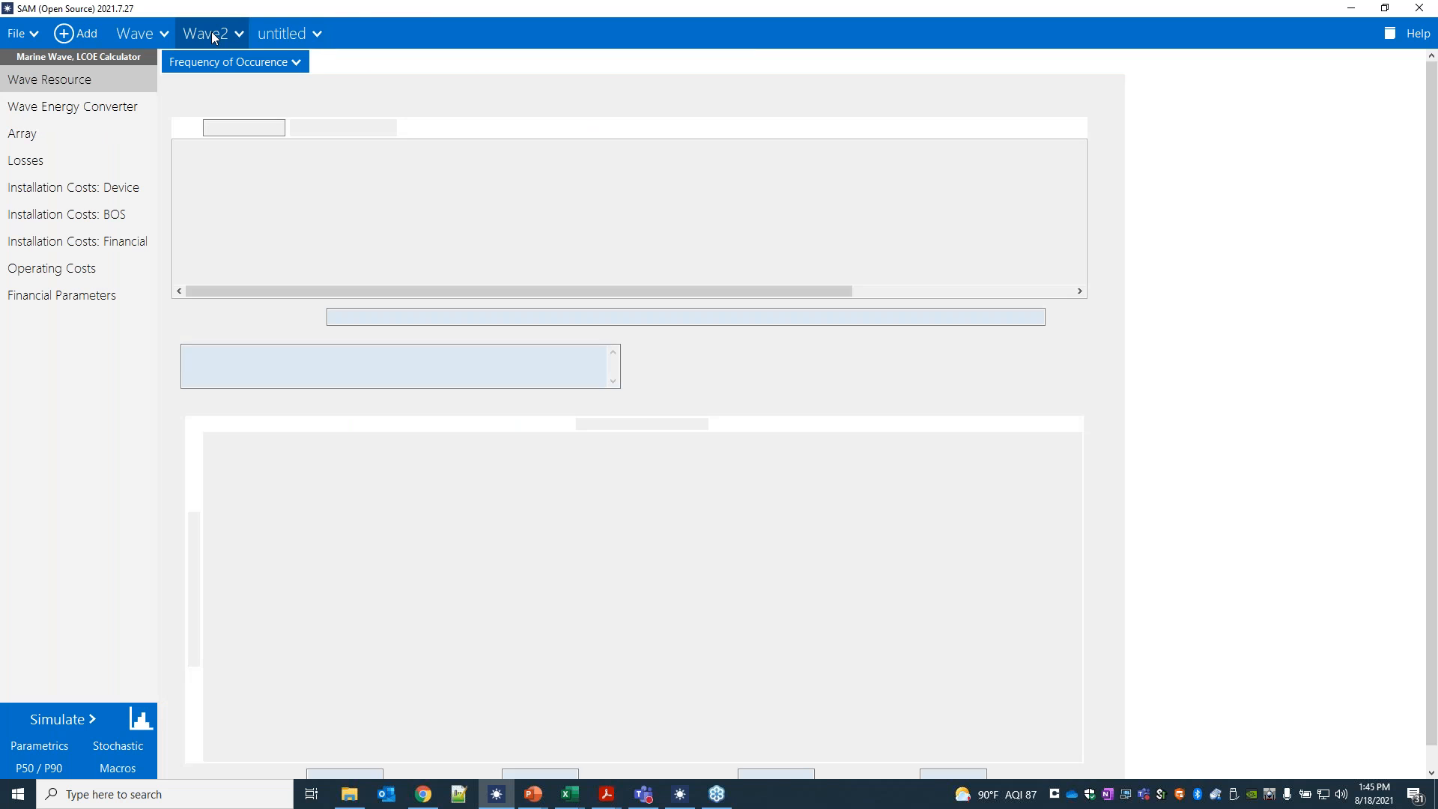
click(108, 769)
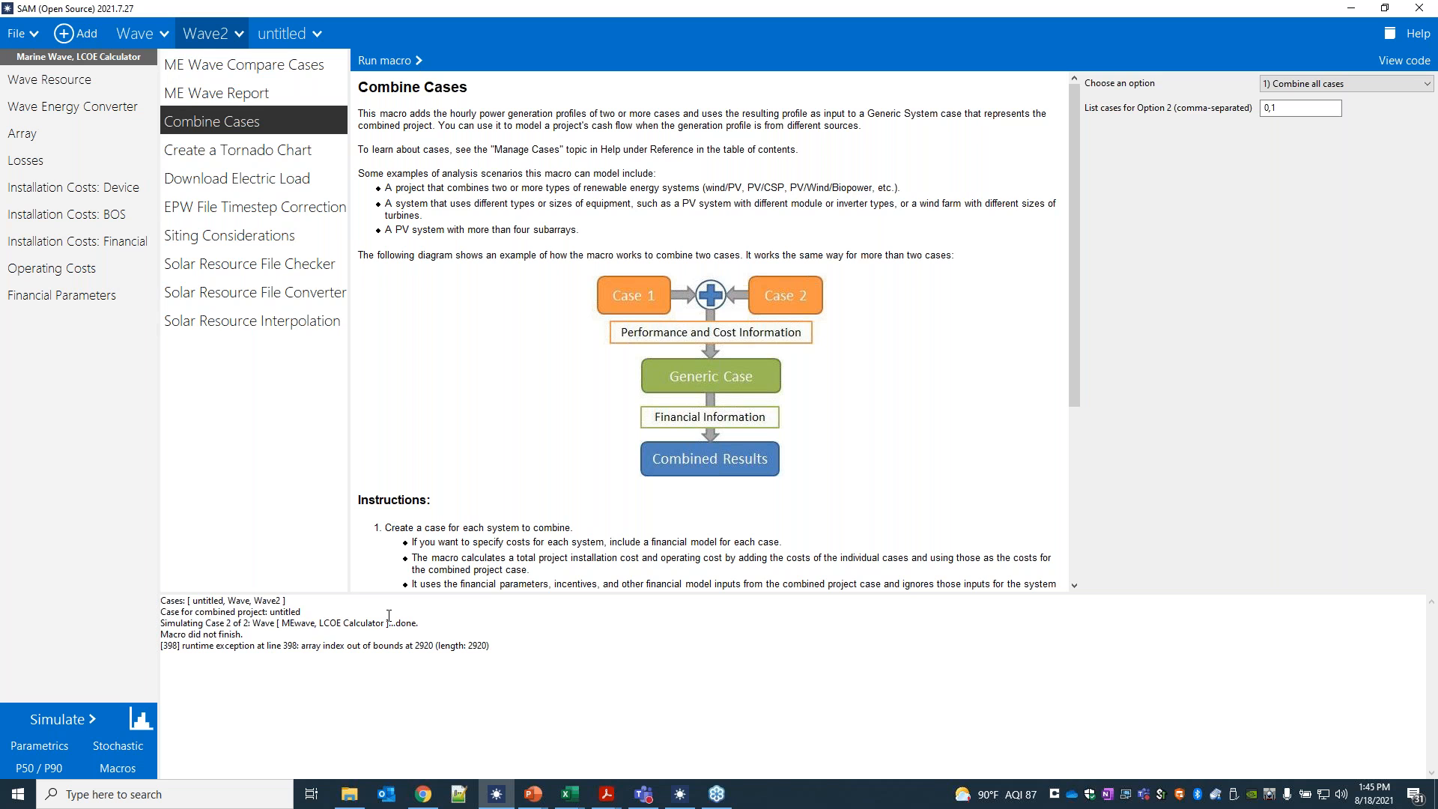
click(279, 35)
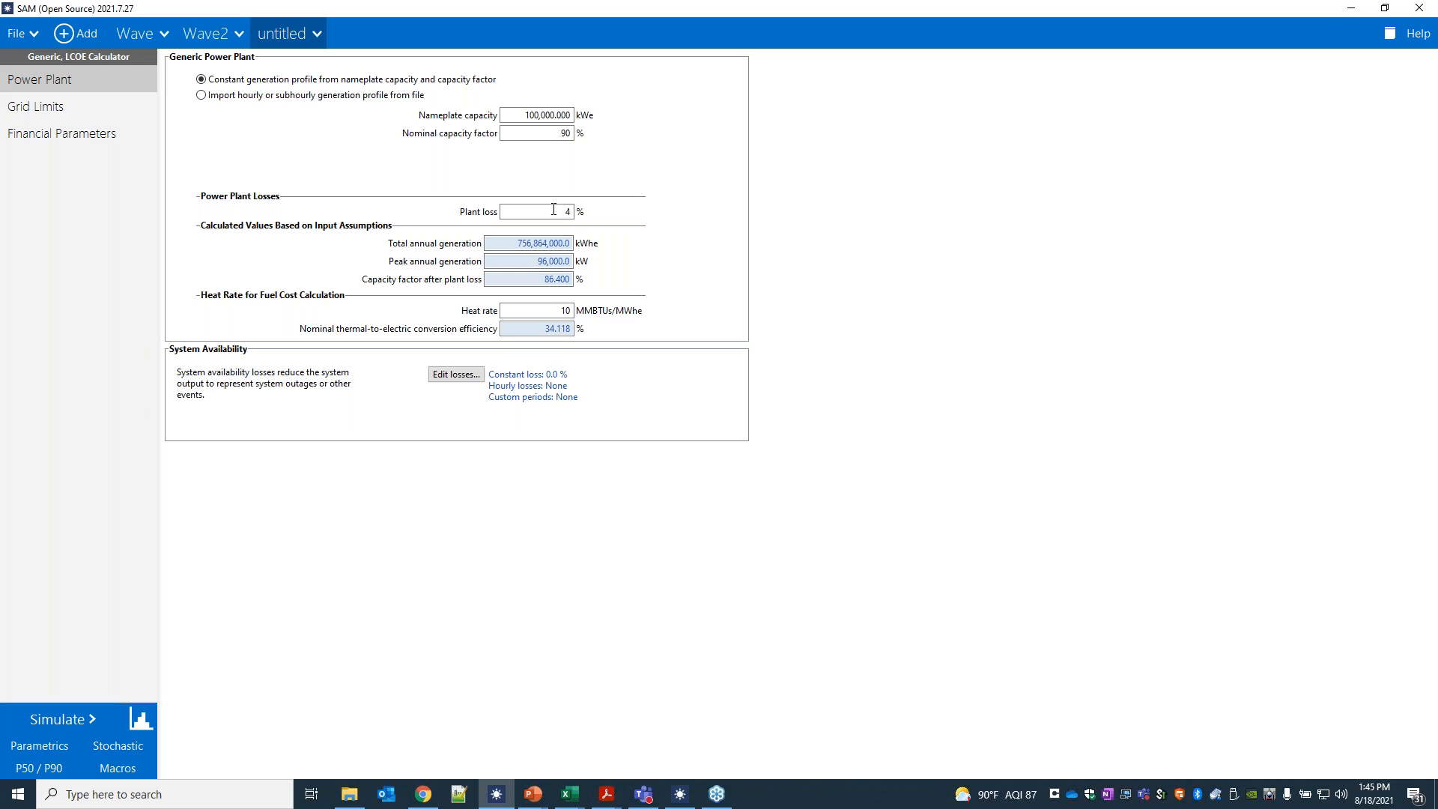
text(4)
Switch to the sam-webinars-2021-marine-energy.pptx presentation in PowerPoint to view the "Thank you!" slide, and return to SAM
mouse_move(544, 800)
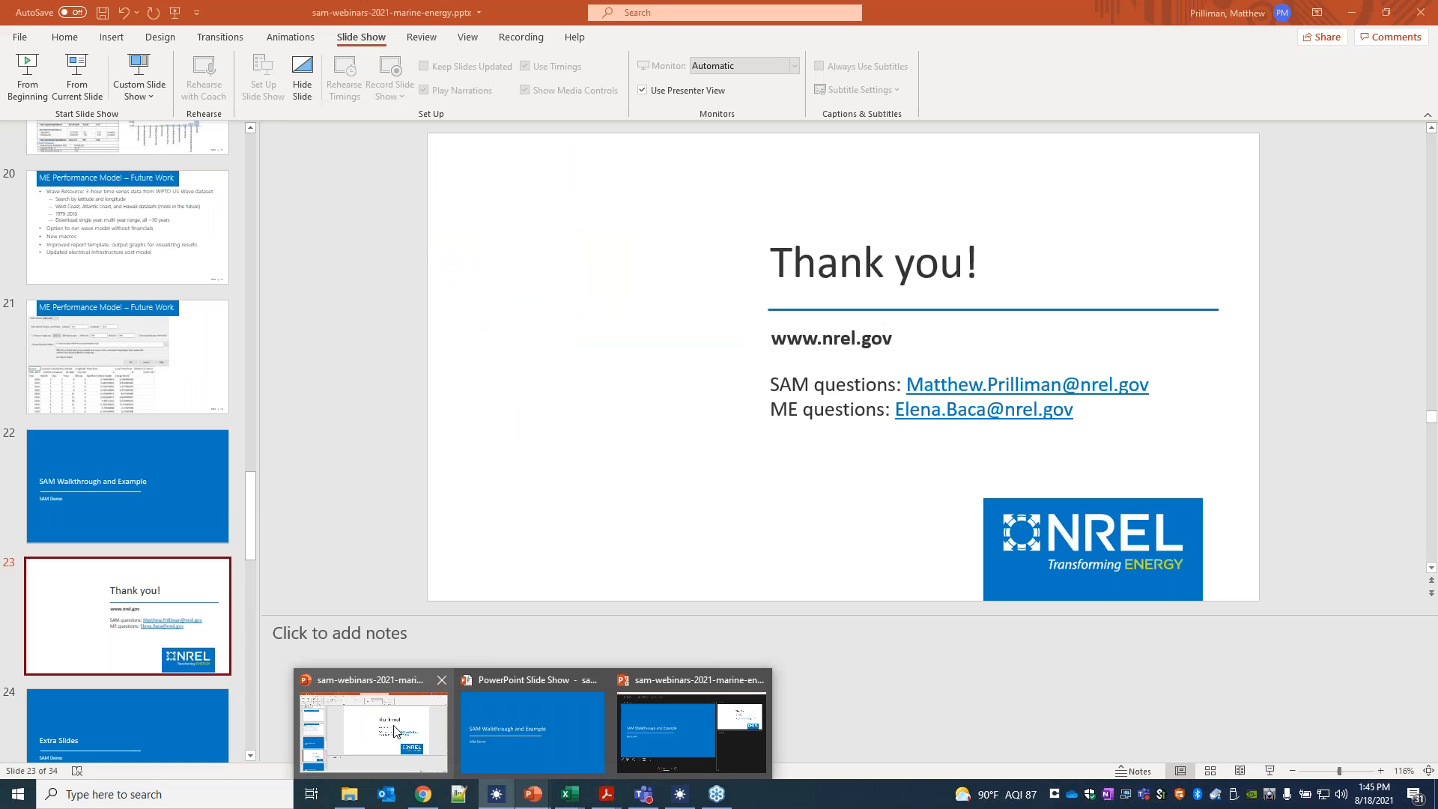
click(395, 730)
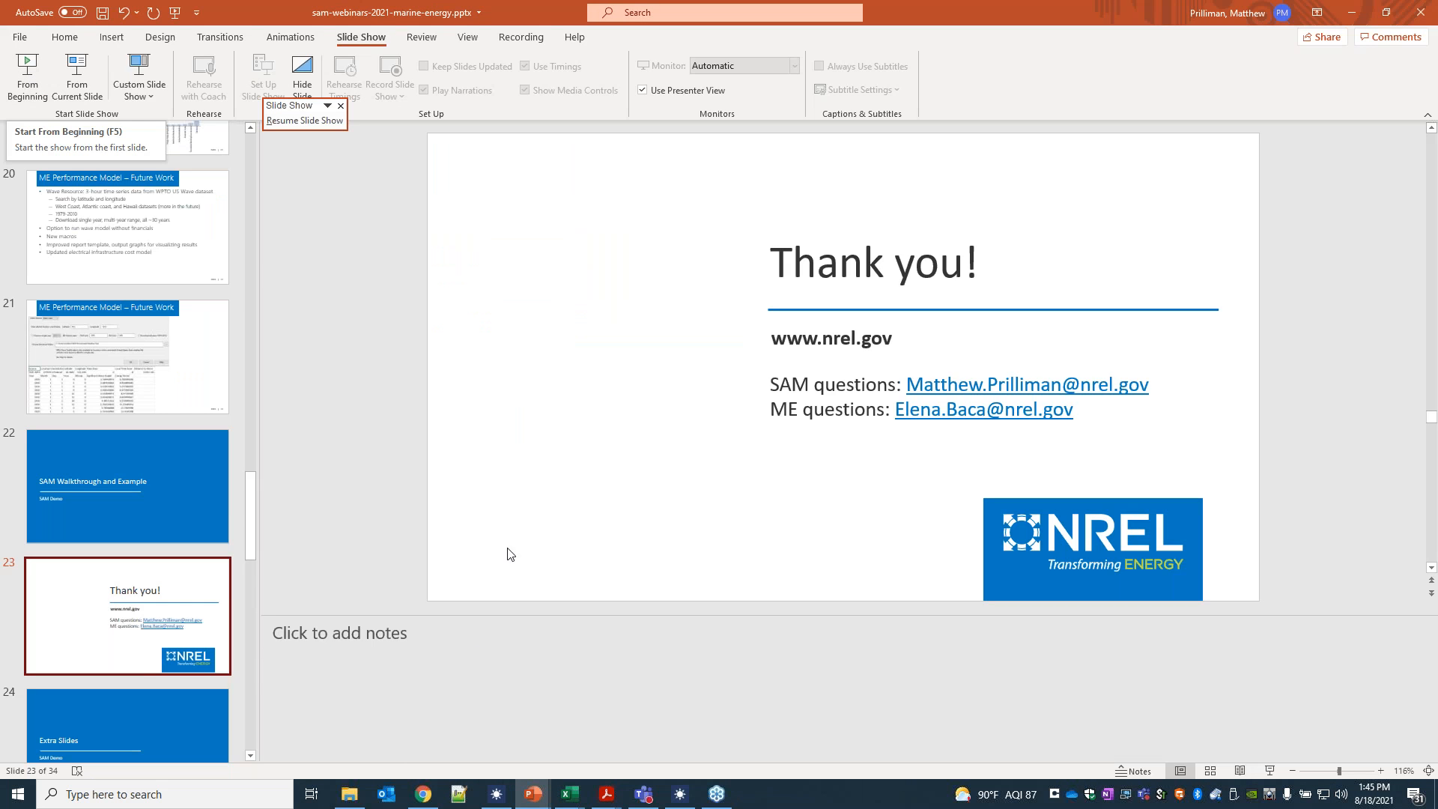
mouse_move(536, 798)
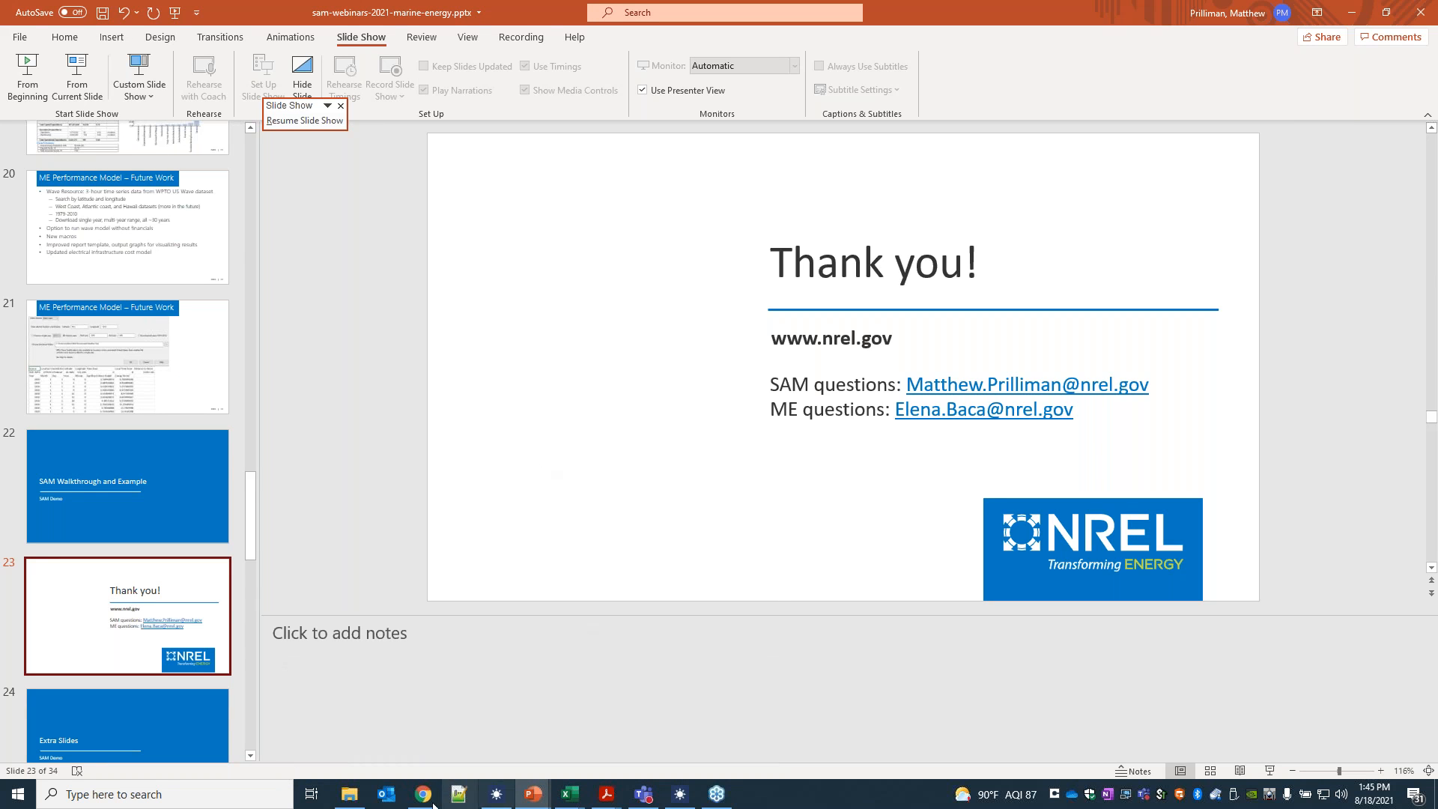
mouse_move(429, 807)
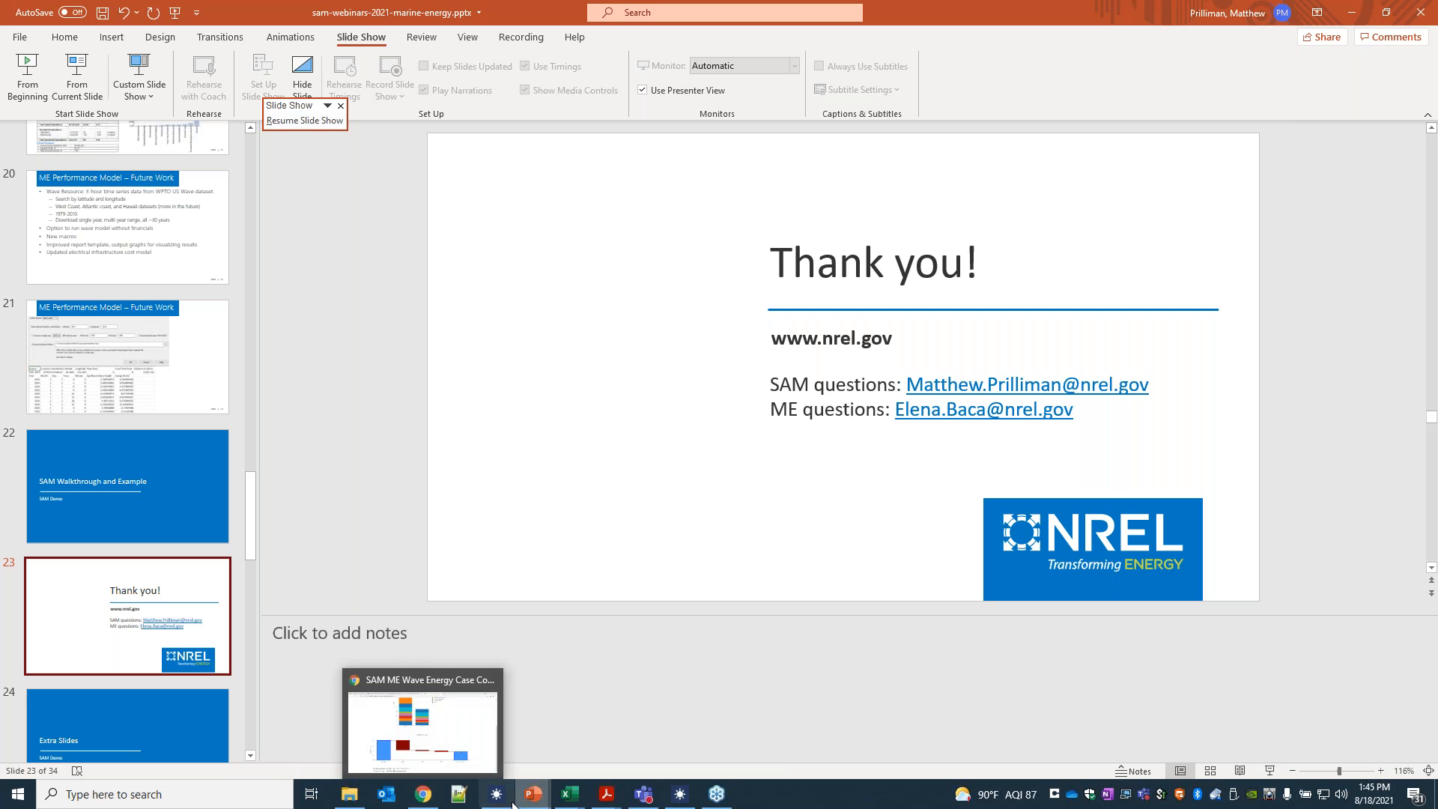
click(499, 766)
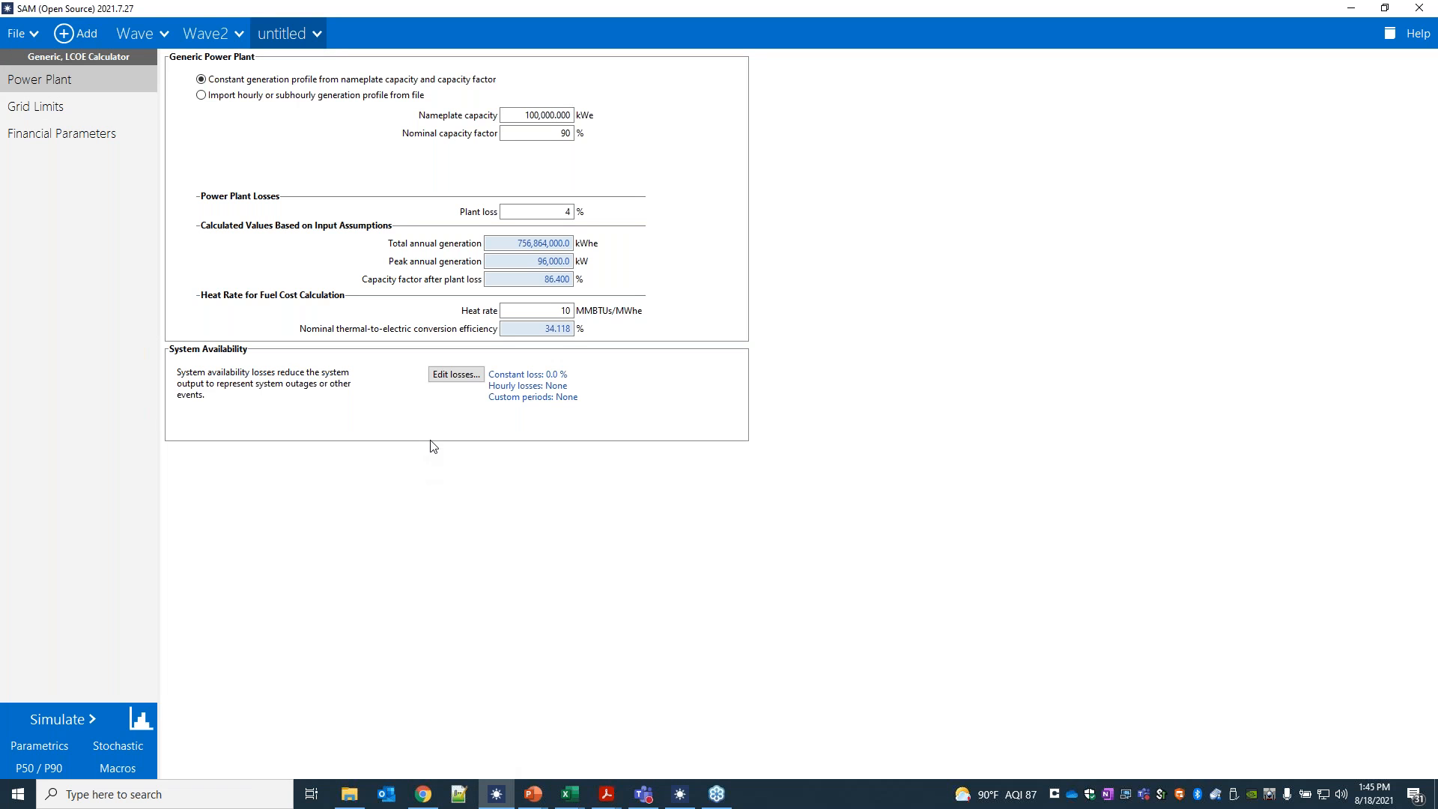